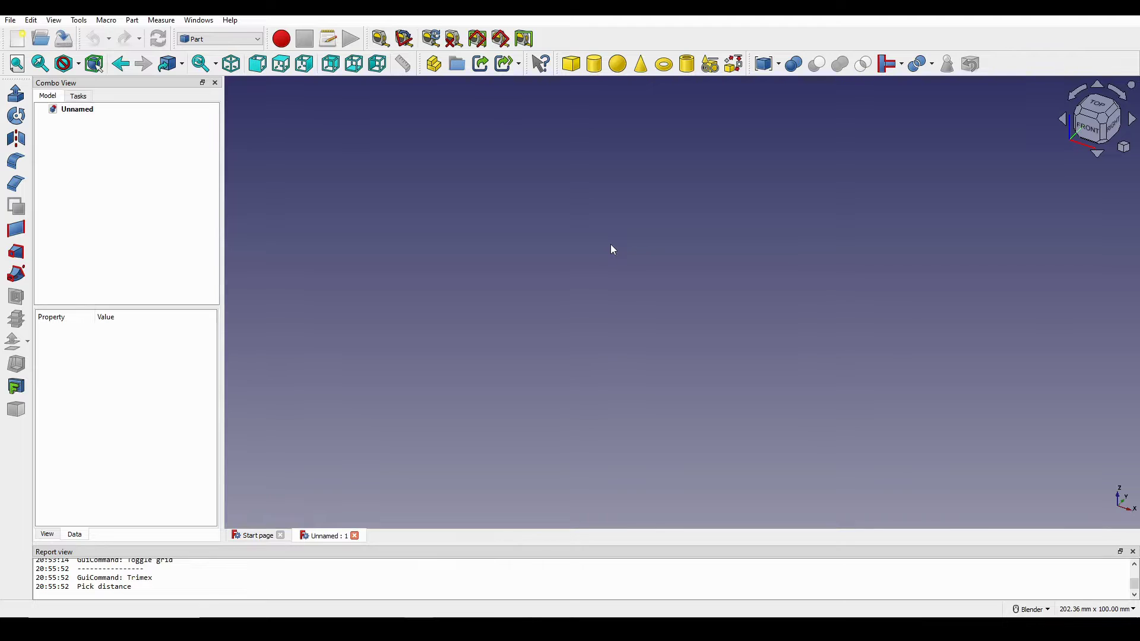
Create a cube solid in the Part workbench
left_click(220, 38)
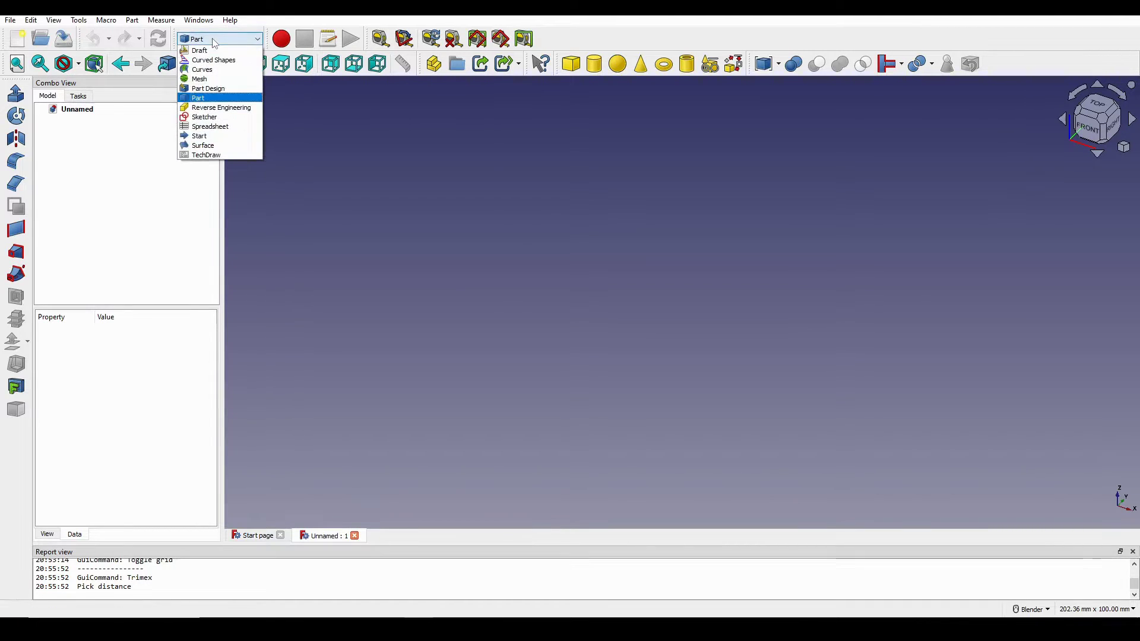
left_click(220, 101)
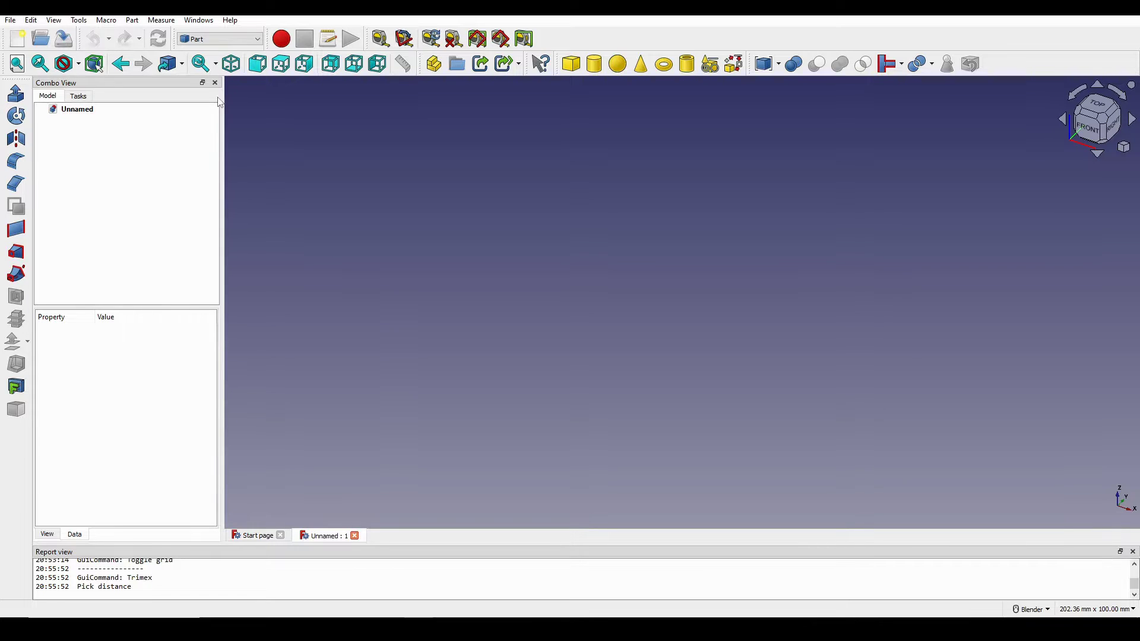
left_click(573, 66)
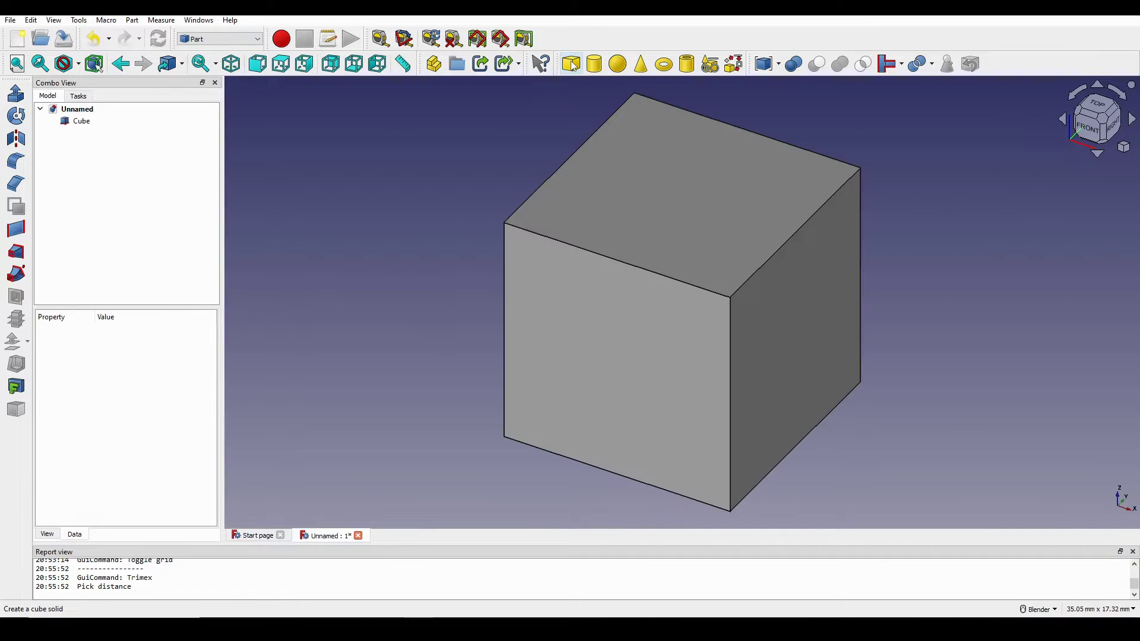
middle_click_drag(898, 308, 750, 275)
scroll(742, 273, "down", 2)
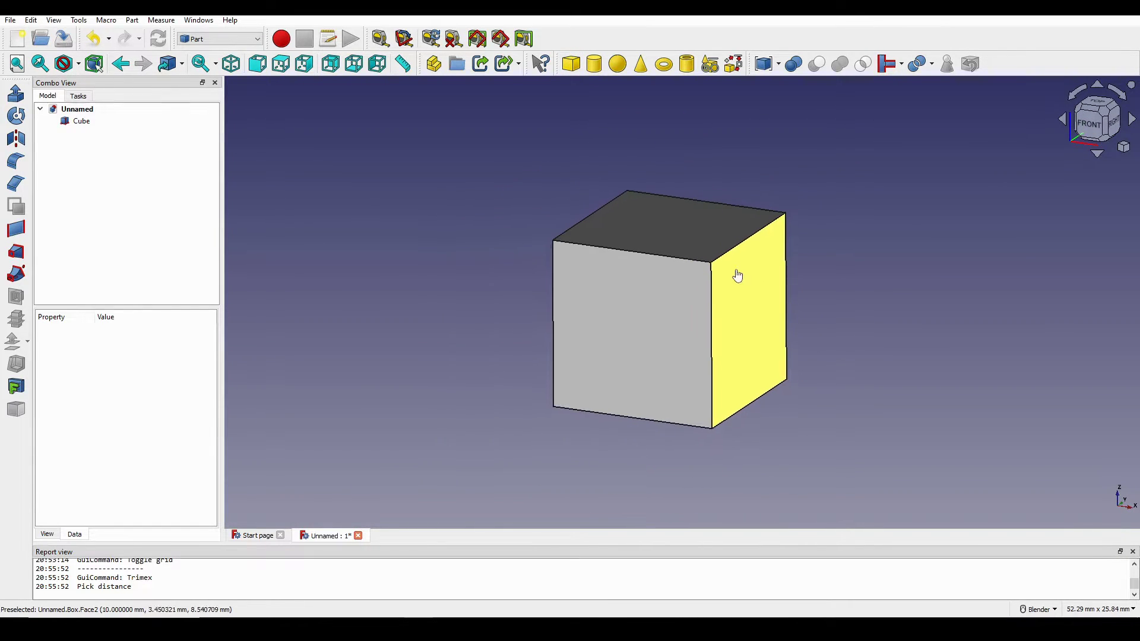
Set the cube's length, width and height to 2000 mm each
left_click(80, 124)
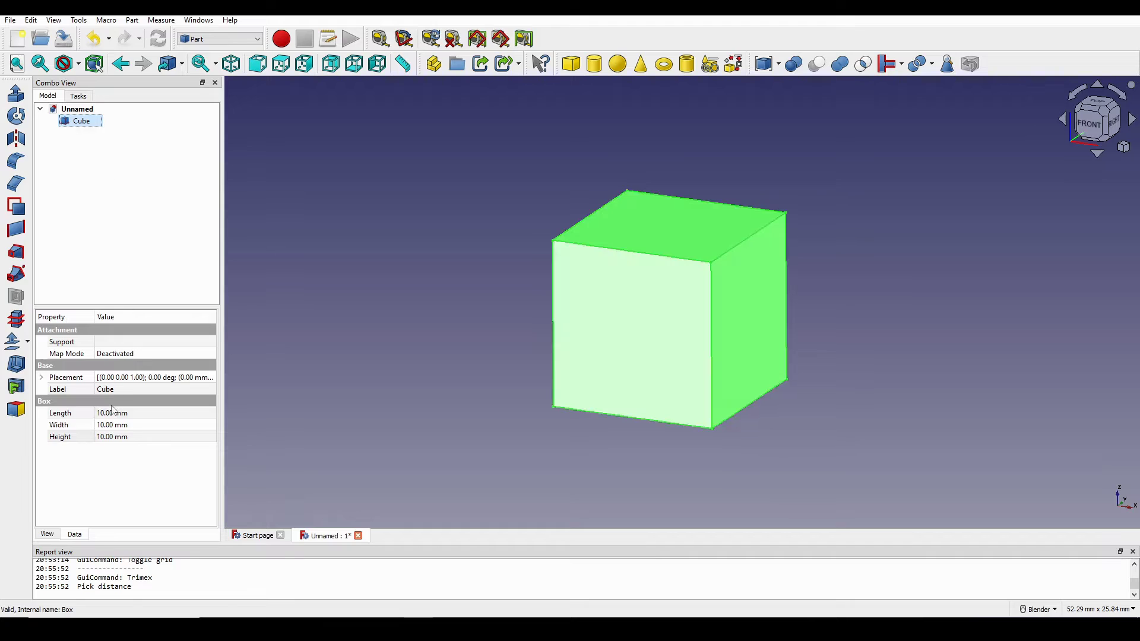
left_click(147, 414)
type("2000")
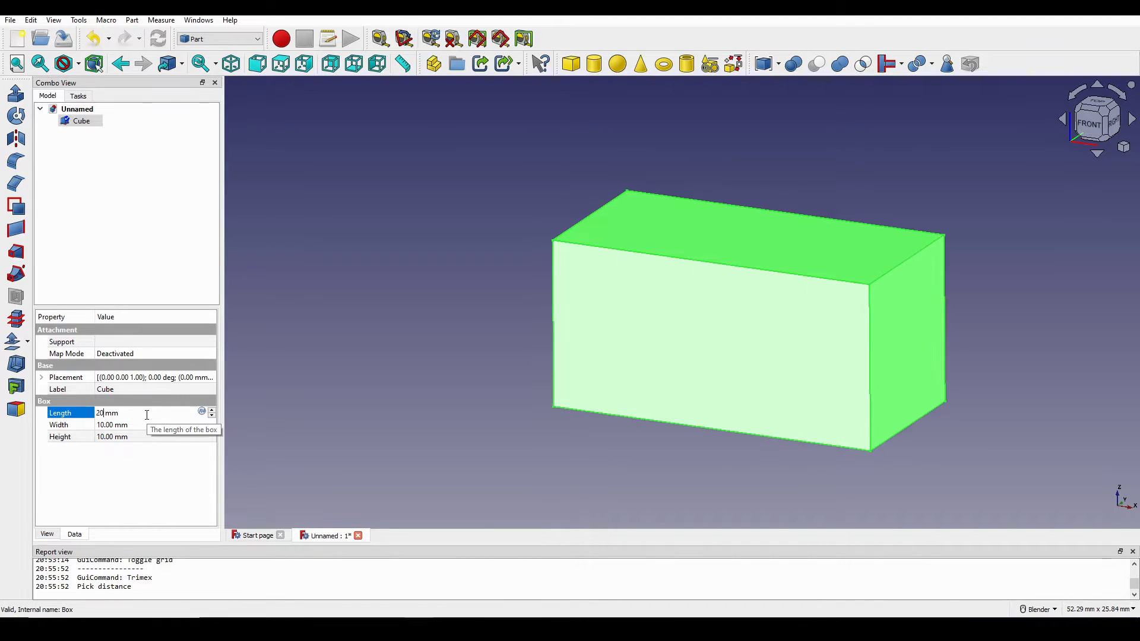
left_click(131, 424)
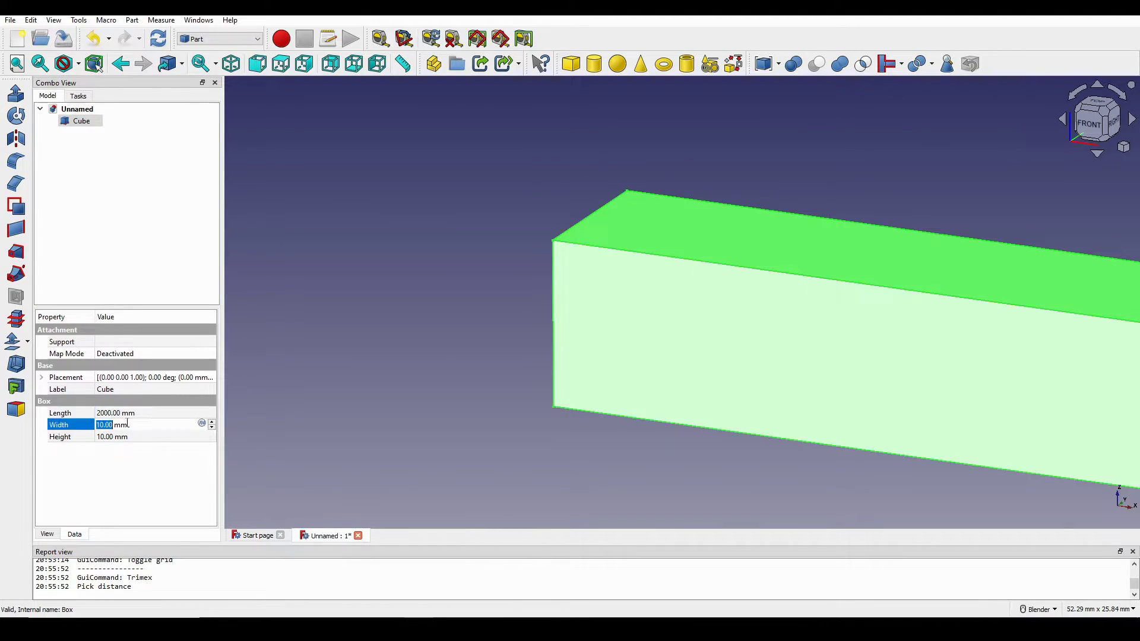
type("2000")
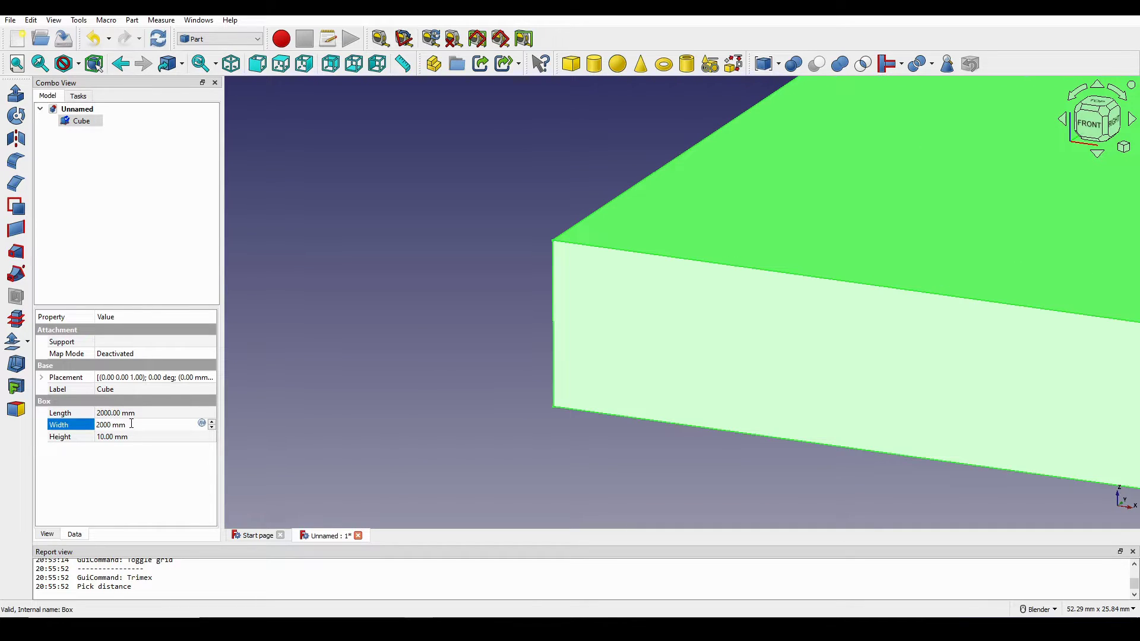
left_click(128, 436)
type("2000")
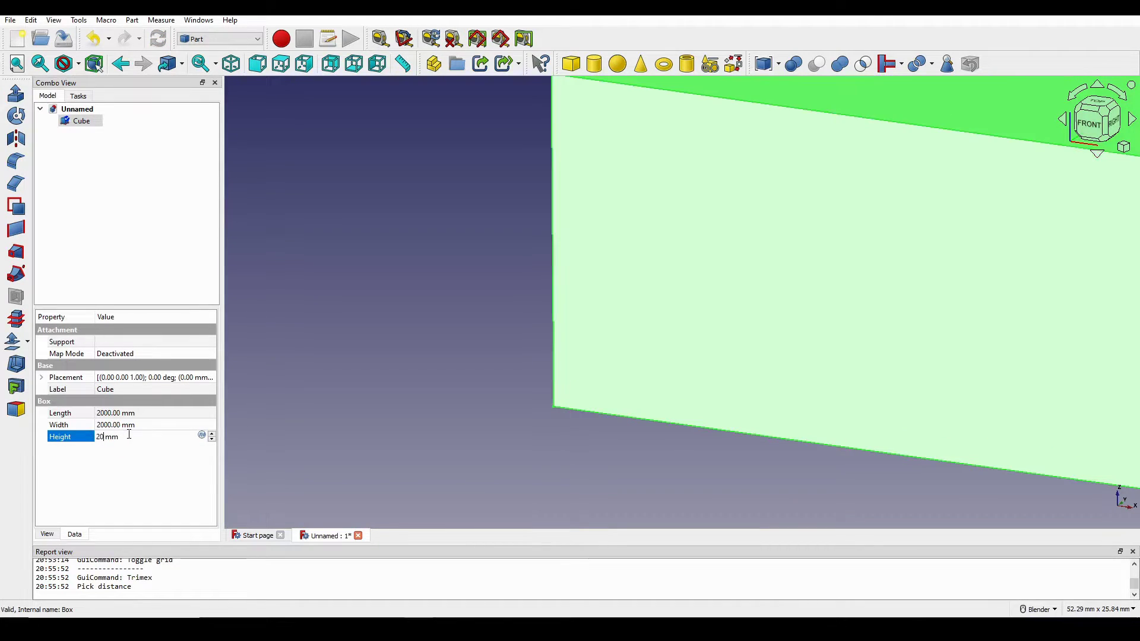
left_click(276, 407)
scroll(394, 365, "down", 10)
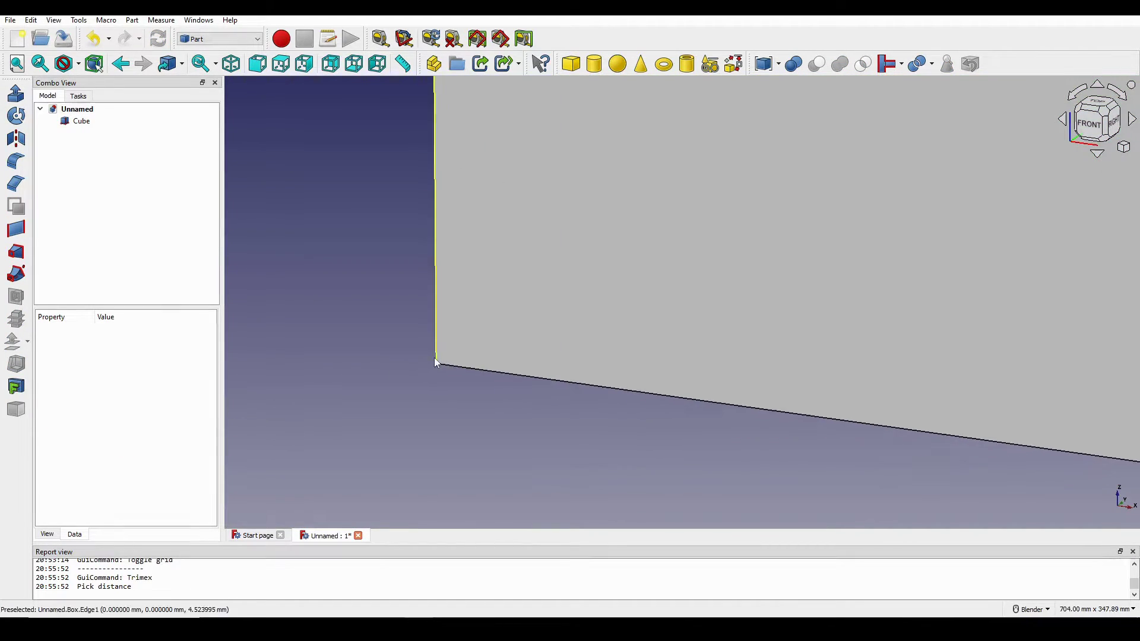
scroll(562, 310, "up", 6)
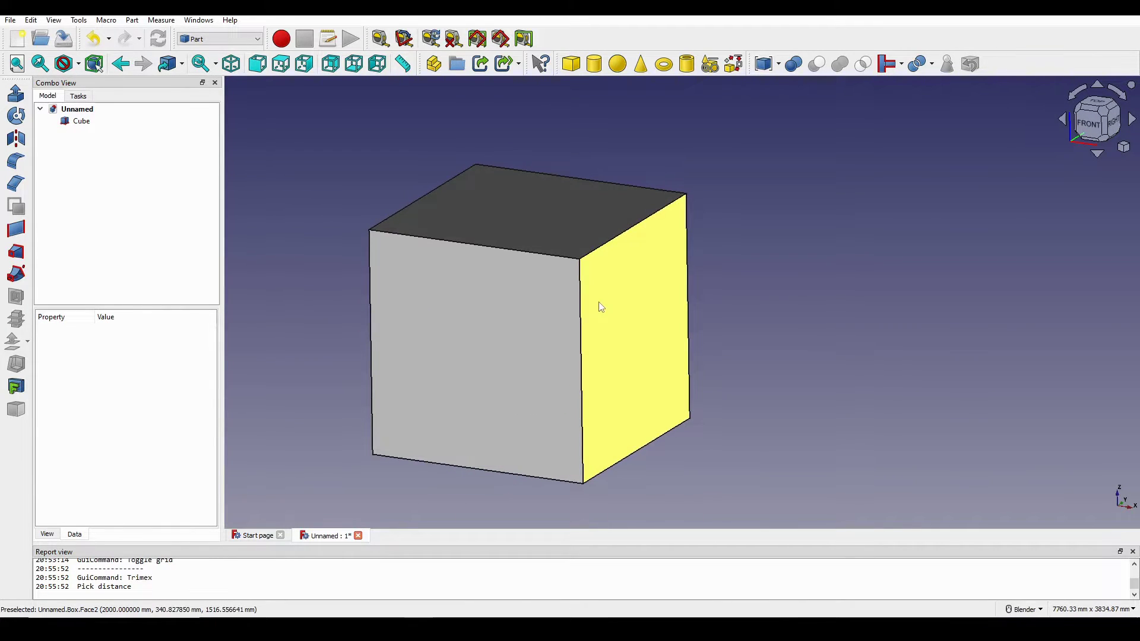
Capture the screen area around the cube, mark the midpoints of the four top edges in red and trace the front and right top edges
key("Print")
mouse_move(279, 112)
left_mouse_down()
mouse_move(798, 450)
mouse_move(835, 519)
left_mouse_up()
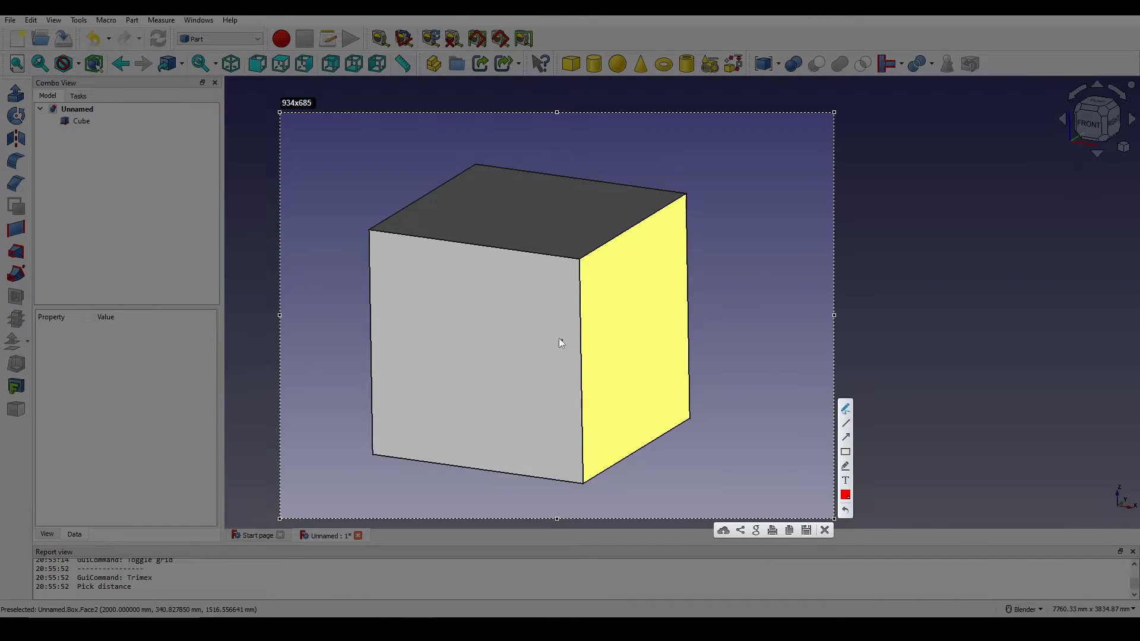
left_click_drag(479, 246, 491, 248)
left_click_drag(639, 223, 635, 223)
left_click_drag(565, 176, 564, 177)
left_click_drag(436, 187, 432, 196)
mouse_move(373, 232)
left_mouse_down()
mouse_move(579, 261)
mouse_move(691, 191)
left_mouse_up()
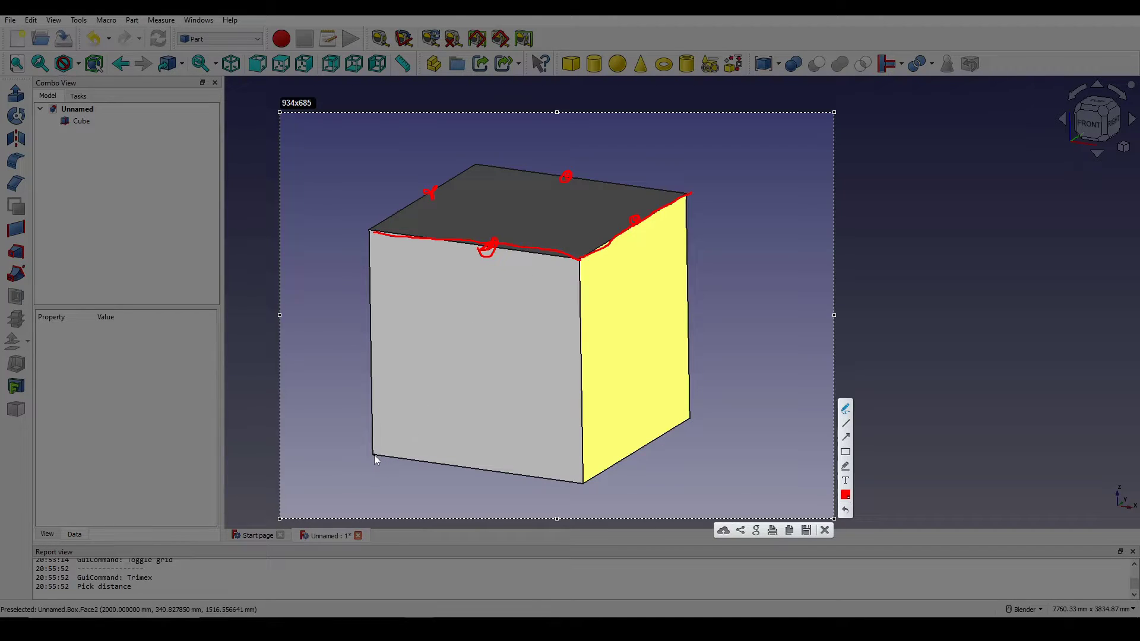
Sketch red lines on the capture from the front top edge's midpoint to both lower front corners and label the face 1
left_click_drag(373, 454, 375, 449)
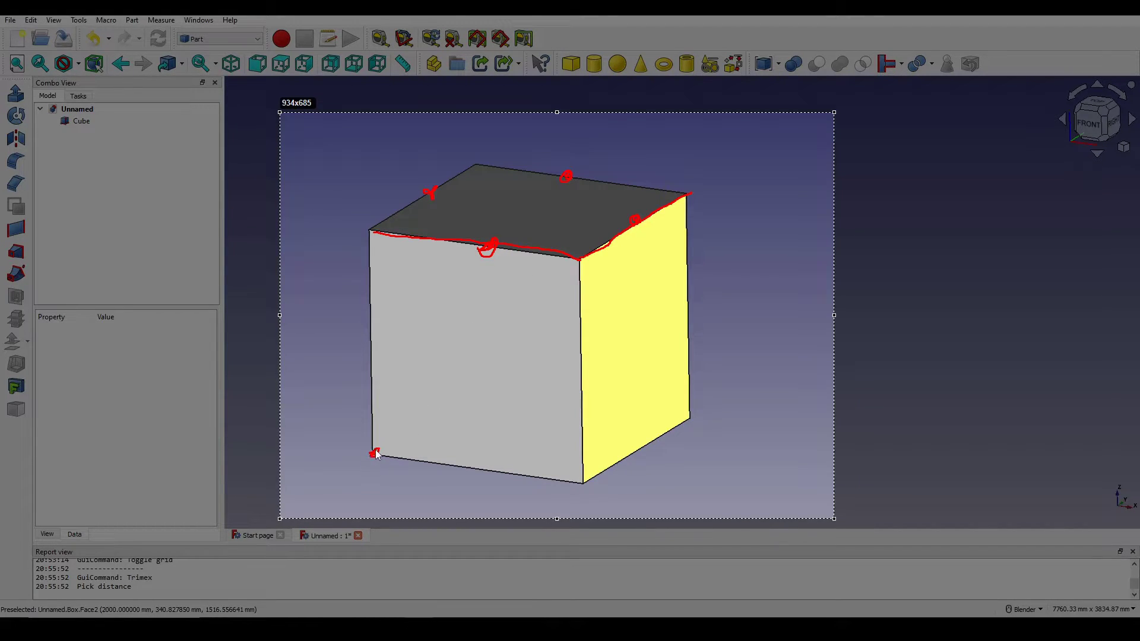
mouse_move(448, 359)
left_mouse_down()
mouse_move(487, 249)
mouse_move(584, 489)
left_mouse_up()
mouse_move(394, 321)
left_mouse_down()
mouse_move(416, 311)
mouse_move(418, 333)
left_mouse_up()
left_click_drag(389, 336, 429, 335)
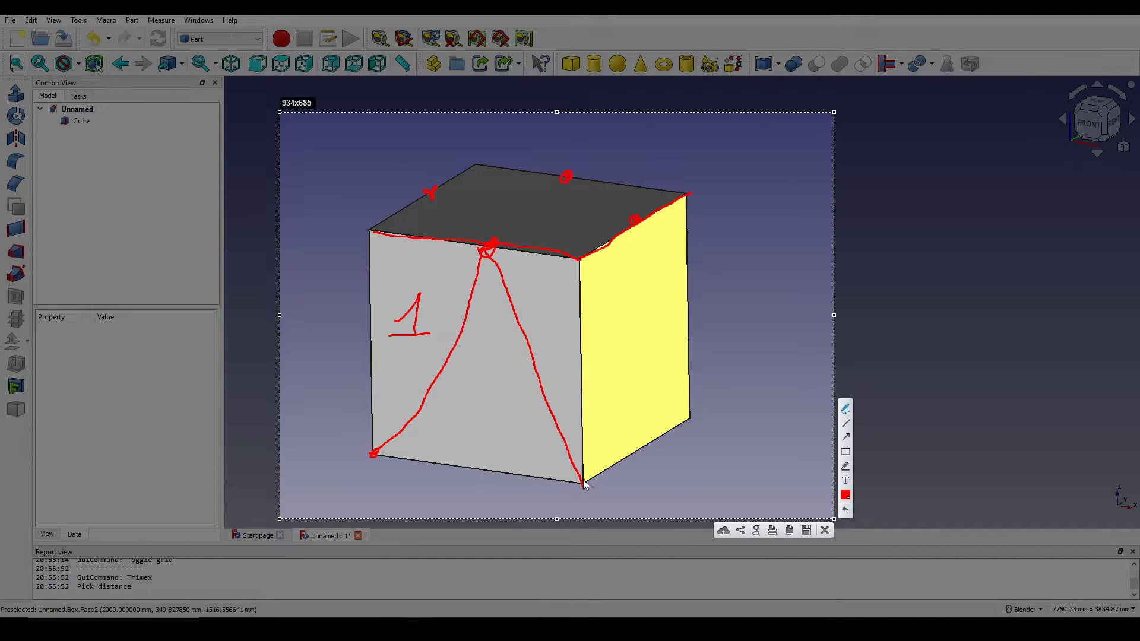
Sketch a matching triangle on the right face and lines joining opposite top midpoints, and discard the annotated capture
mouse_move(584, 485)
left_mouse_down()
mouse_move(640, 274)
mouse_move(637, 219)
mouse_move(692, 416)
left_mouse_up()
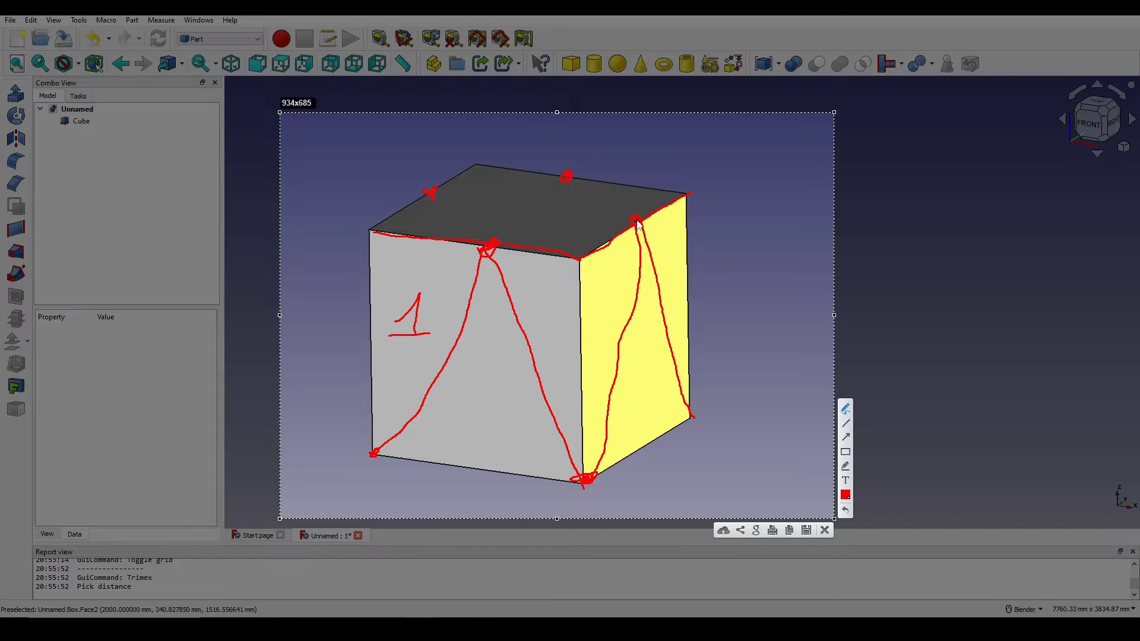
left_click_drag(637, 223, 598, 220)
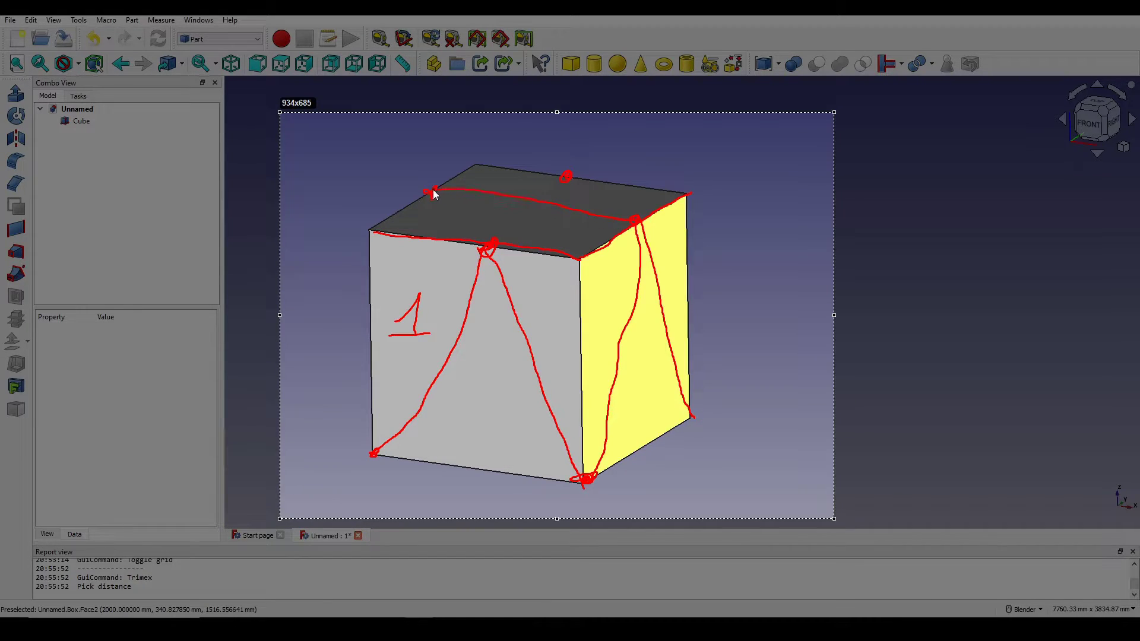
left_click_drag(491, 244, 563, 178)
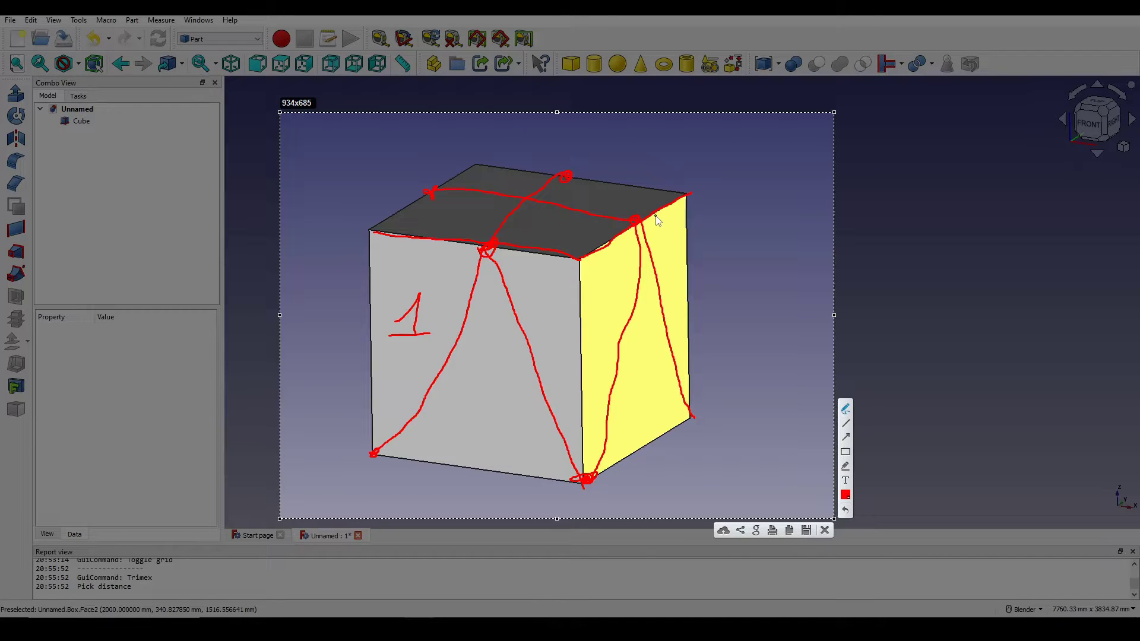
left_click(824, 530)
middle_click_drag(670, 236, 667, 270)
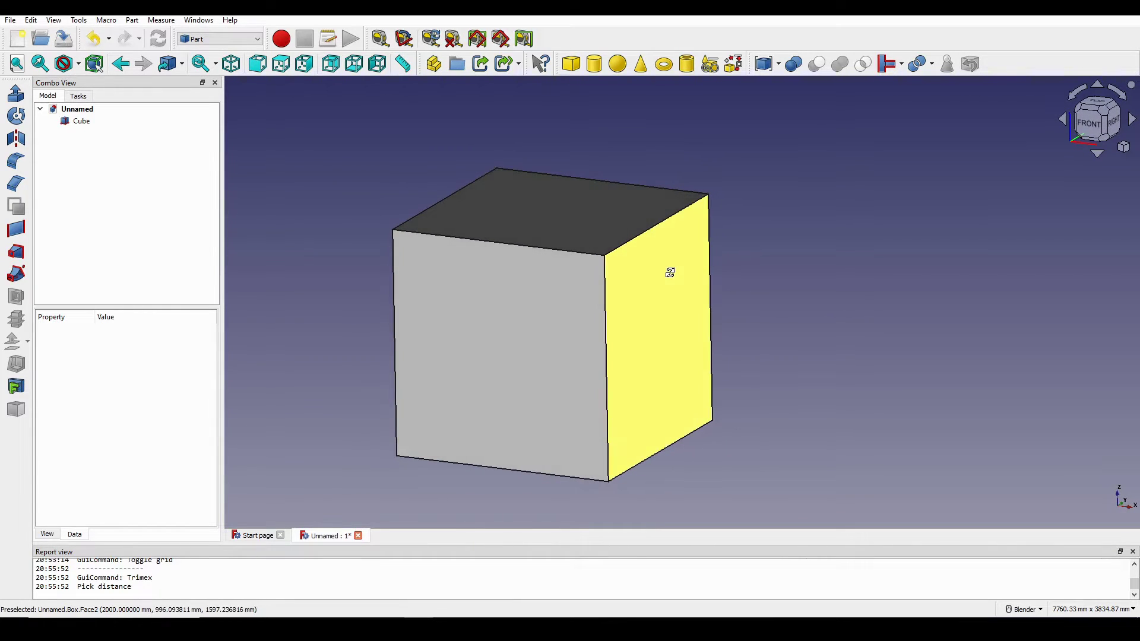
left_click(591, 250)
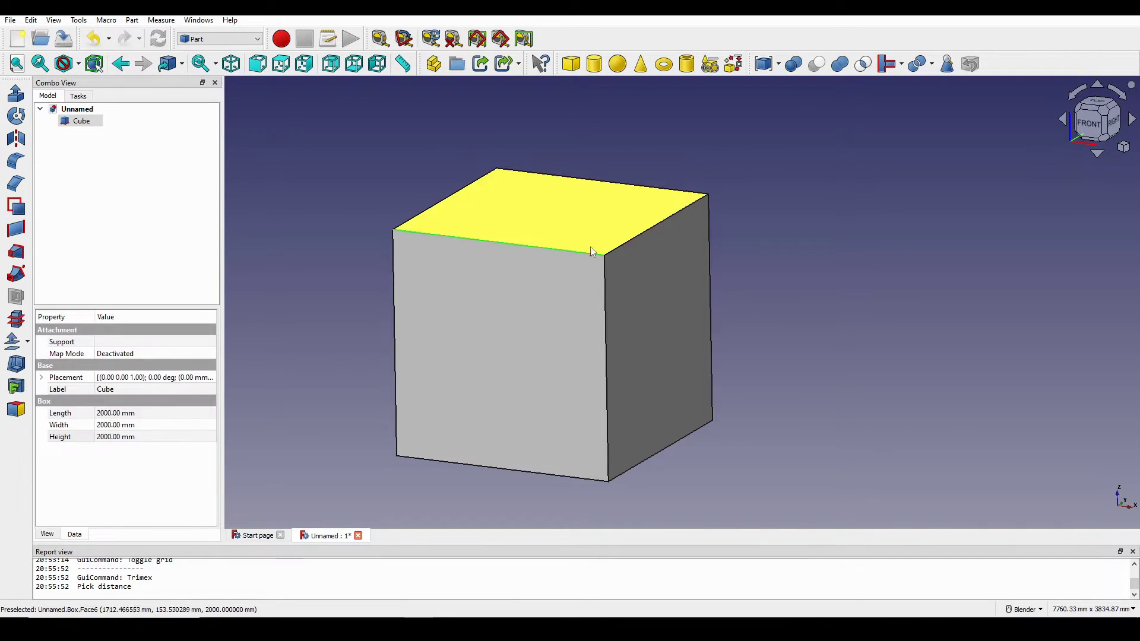
left_click(638, 238)
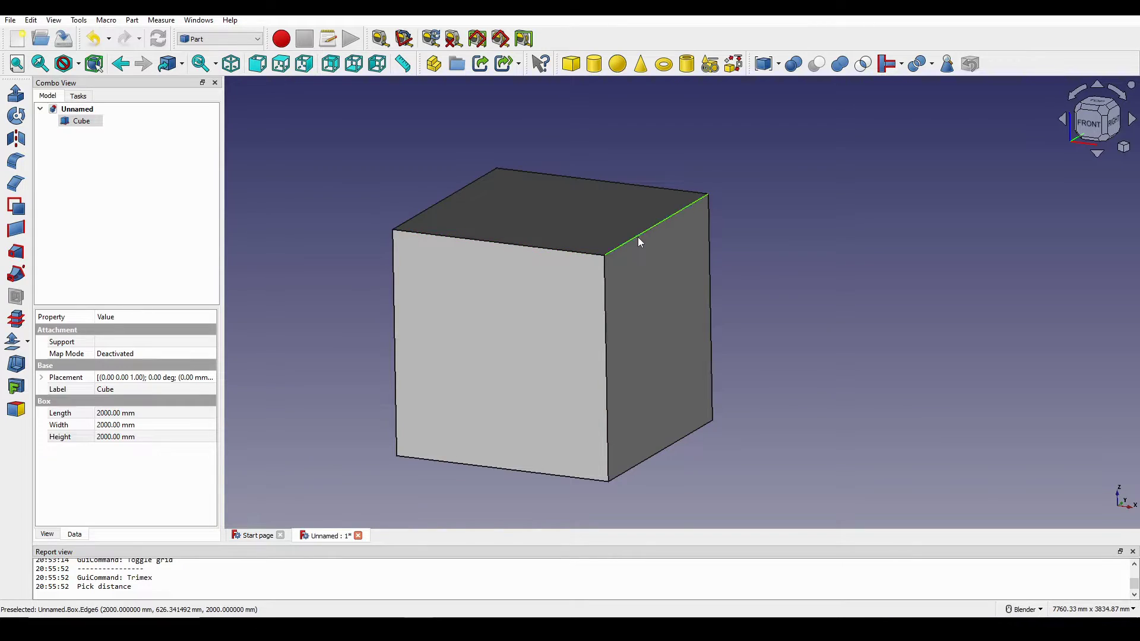
left_click(605, 182)
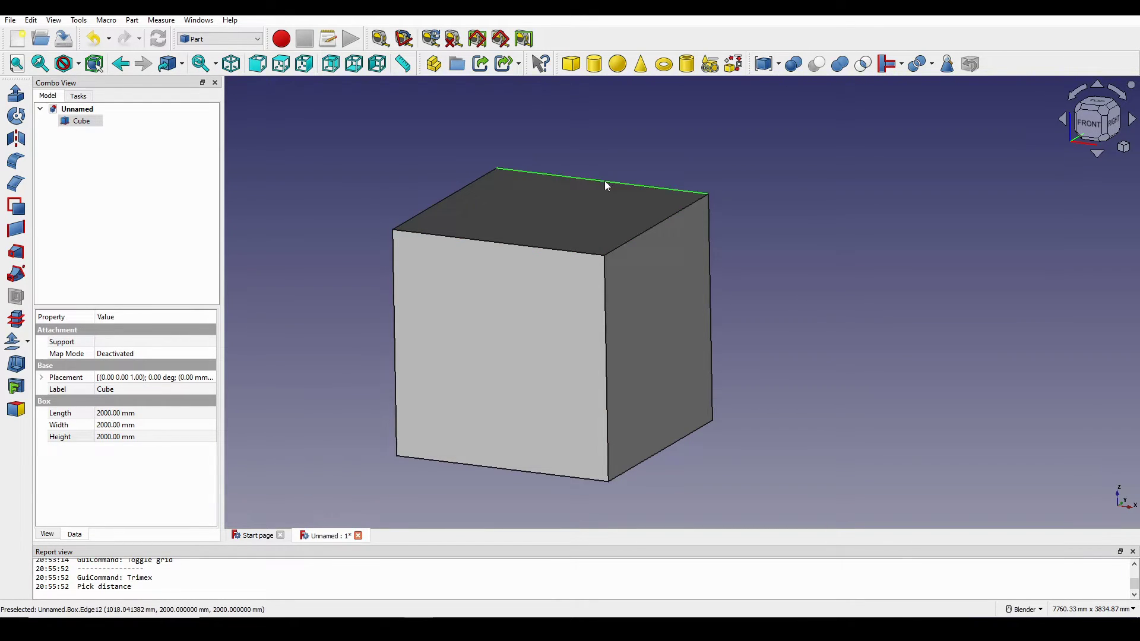
left_click(649, 165)
Discretize the cube's front top edge into points using the Curves workbench
left_click(231, 40)
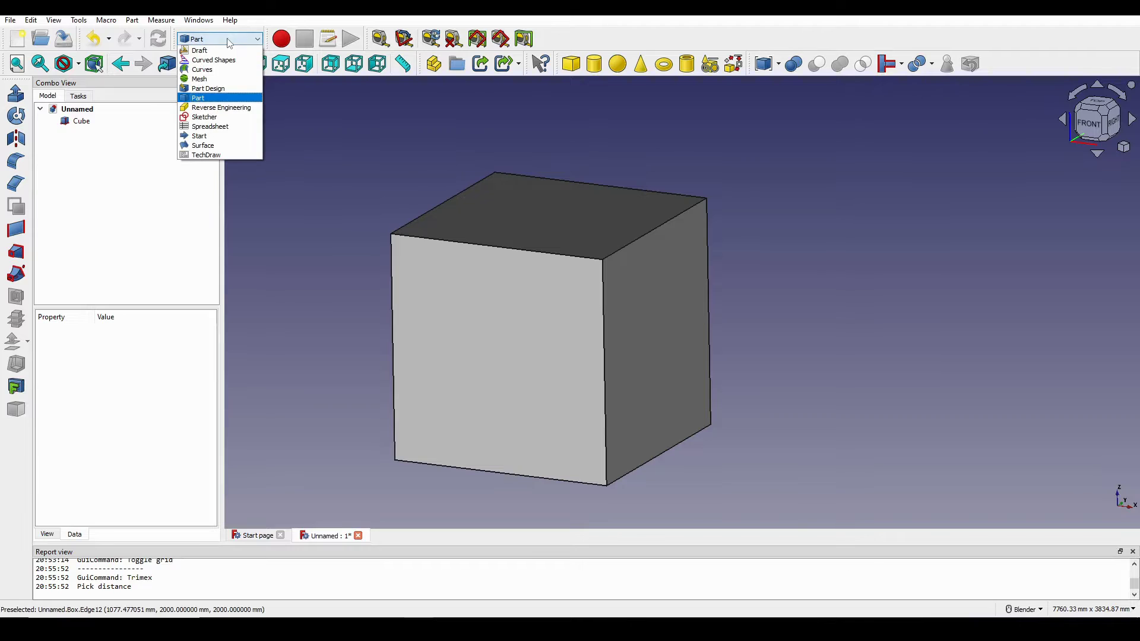
left_click(203, 69)
middle_click_drag(615, 217, 607, 219, "shift")
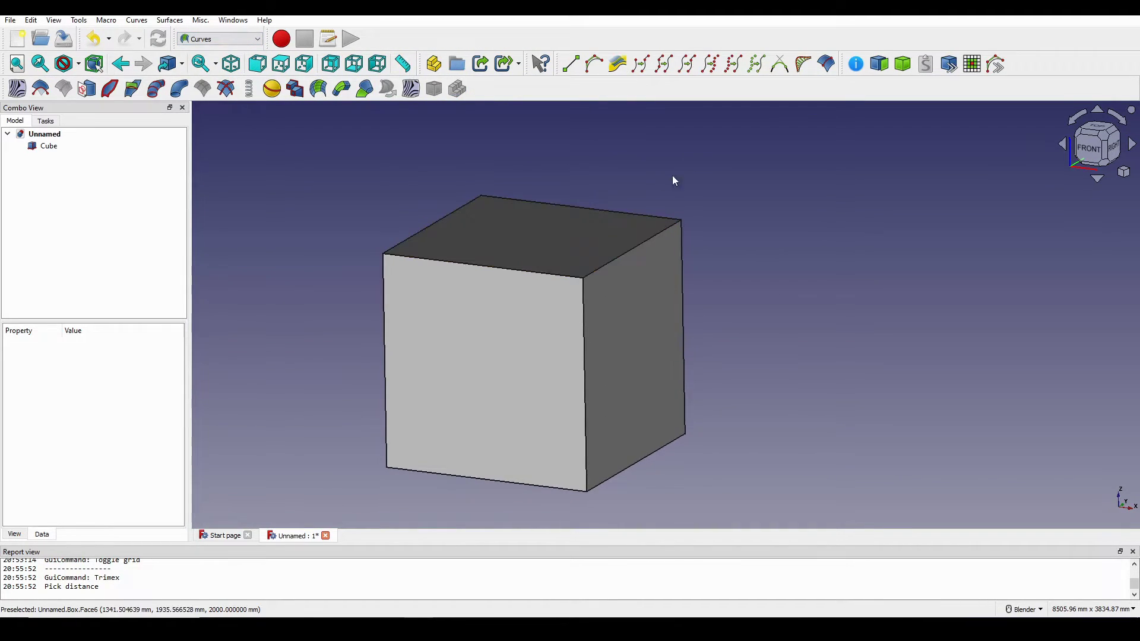
left_click(507, 272)
middle_click_drag(506, 272, 509, 279, "shift")
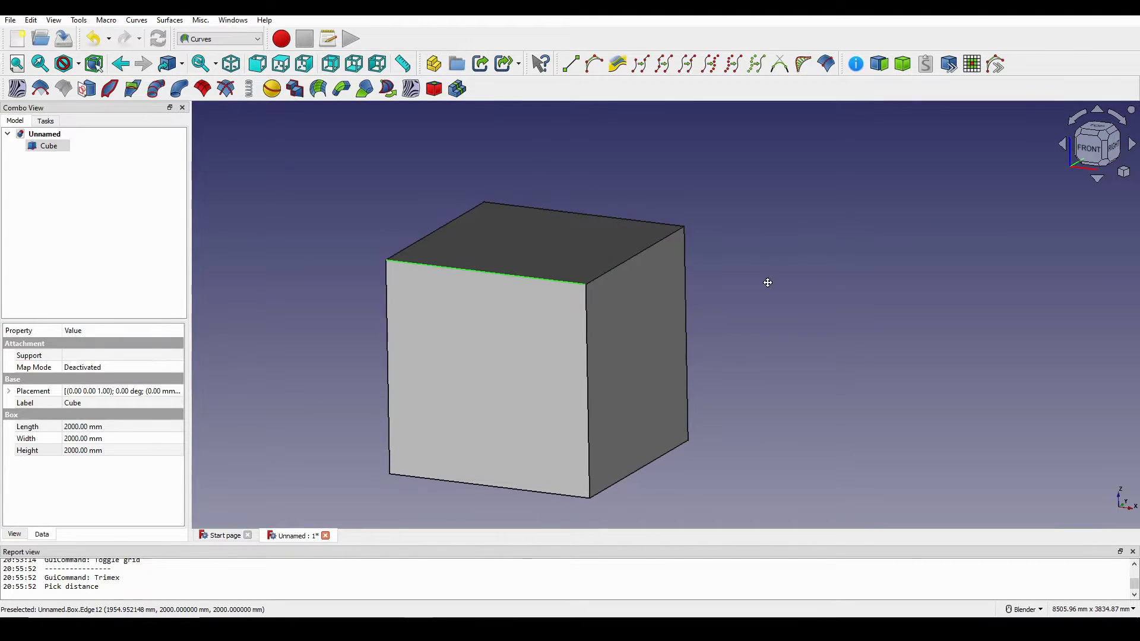
left_click(708, 71)
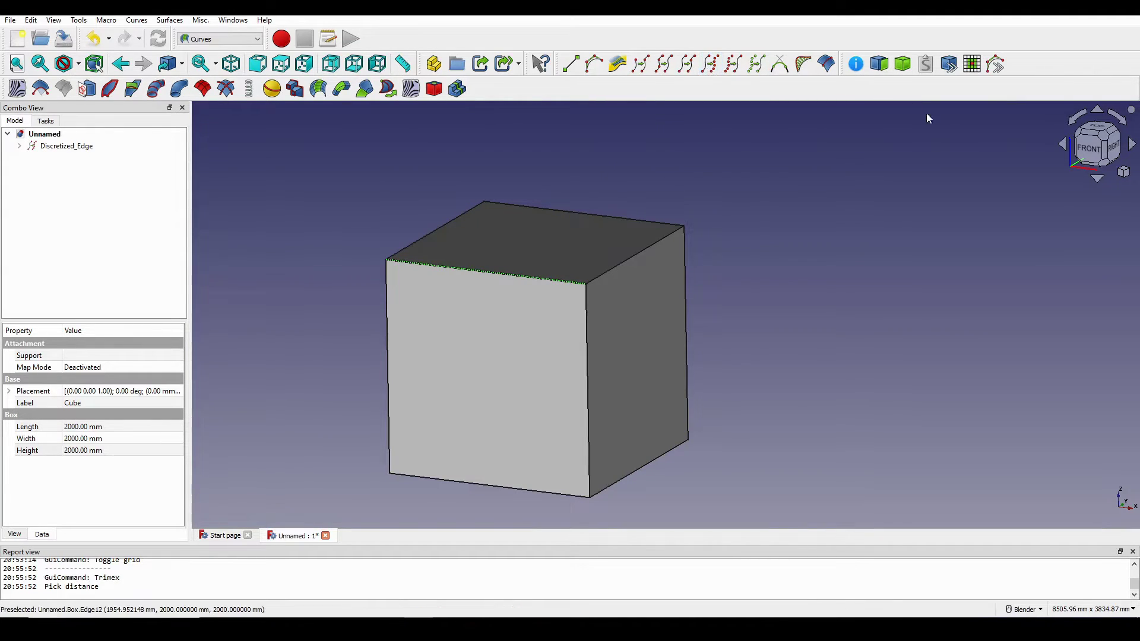
Set the point size of the discretized edge to 10
left_click(60, 147)
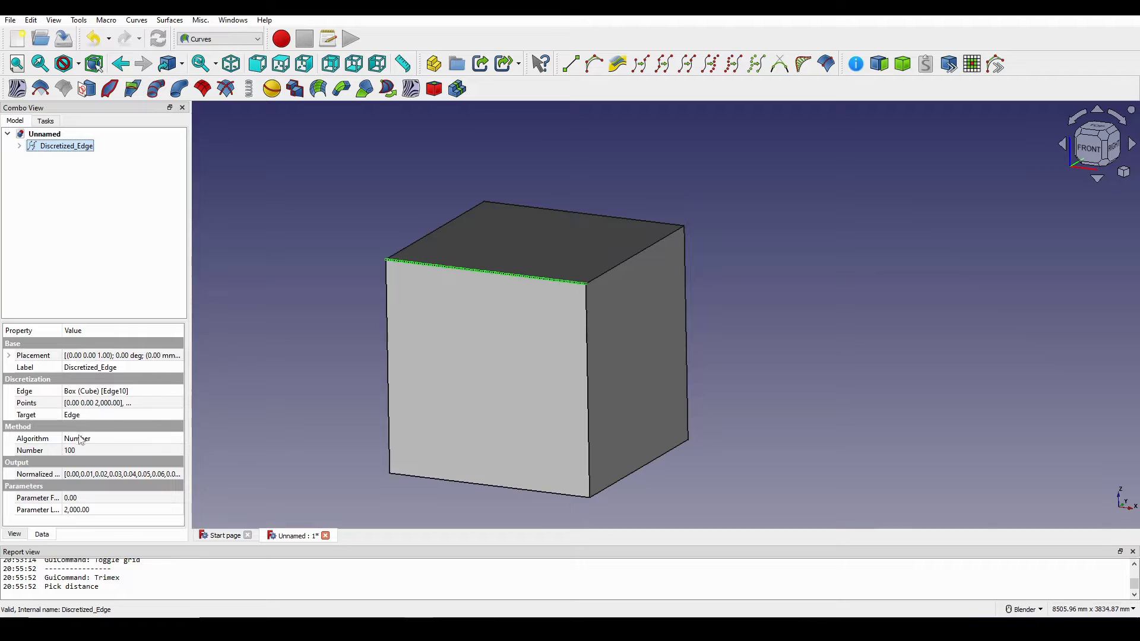
left_click(19, 537)
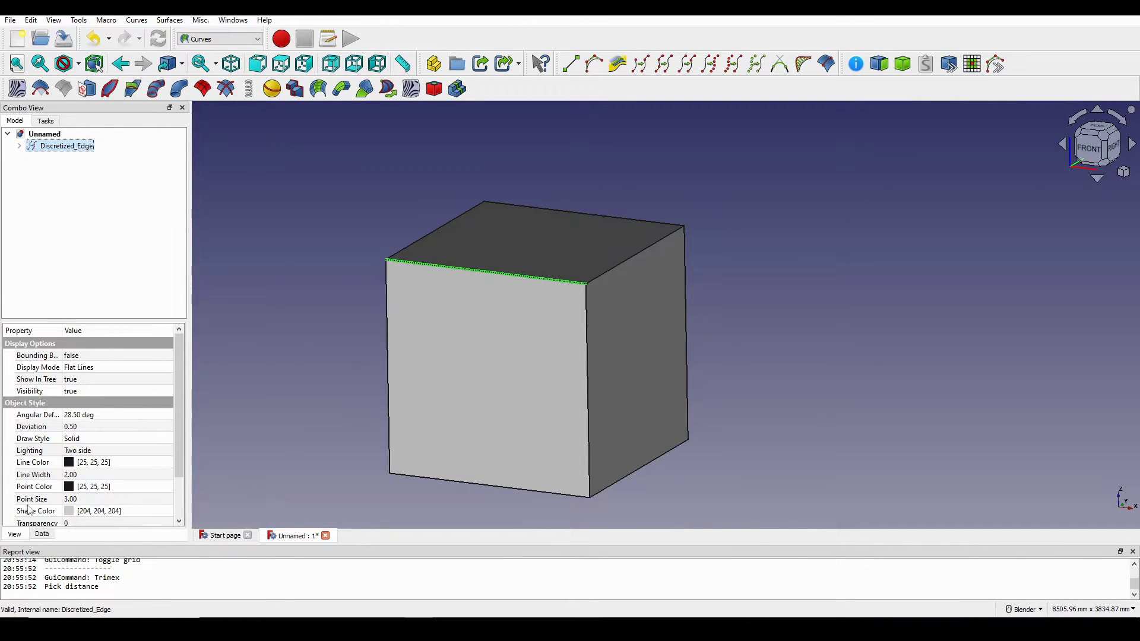
scroll(29, 511, "down", 2)
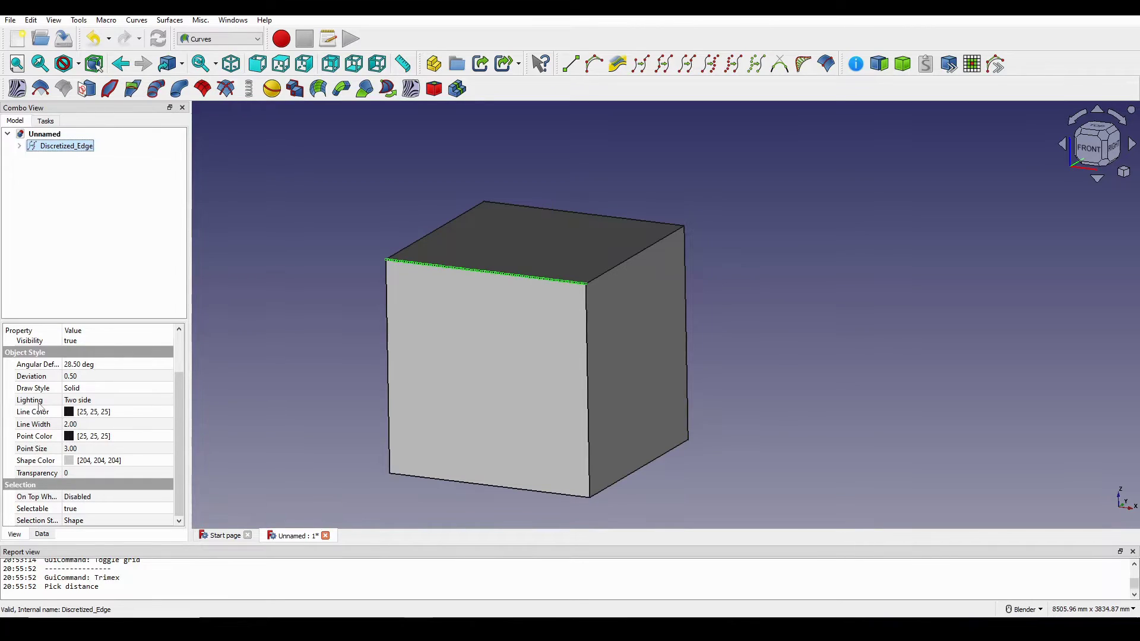
left_click(38, 450)
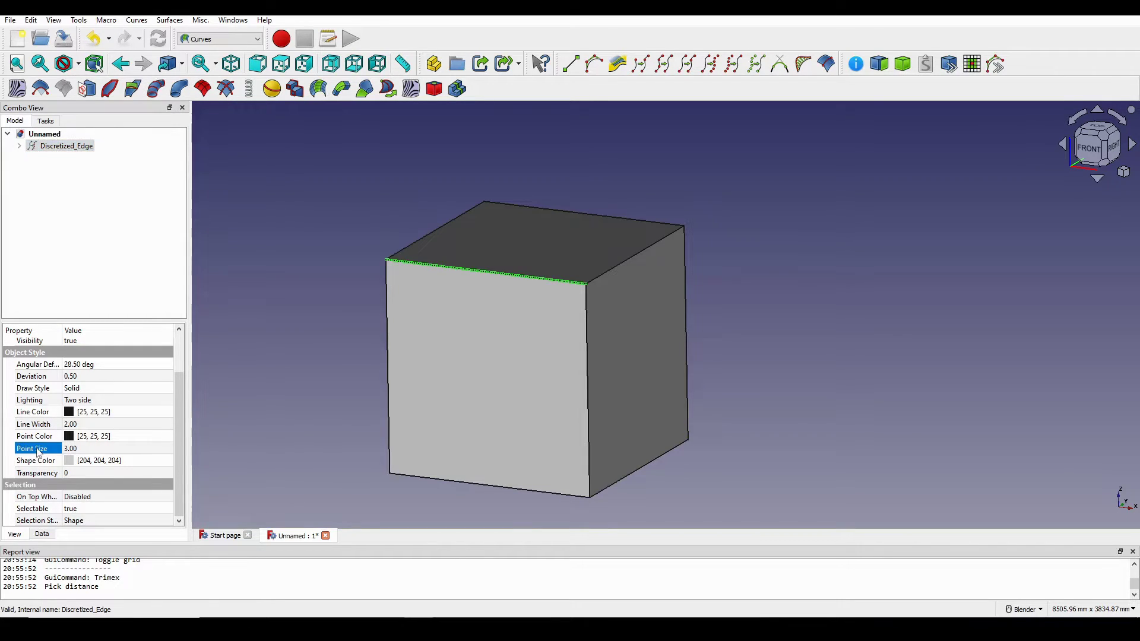
left_click(89, 450)
middle_click_drag(433, 291, 441, 287, "shift")
left_click(111, 447)
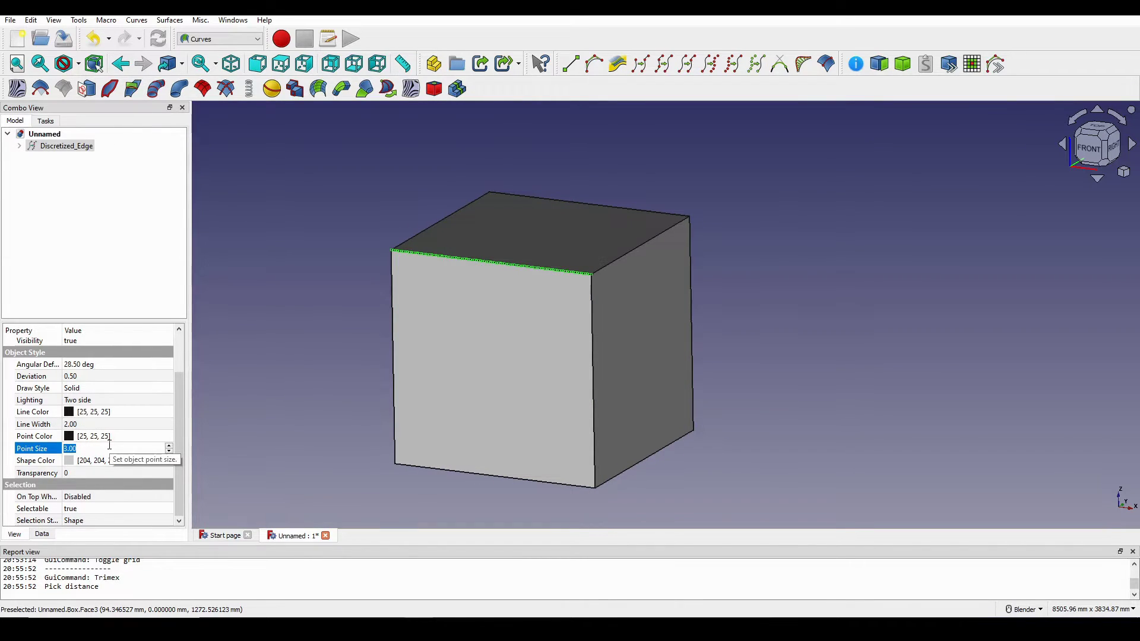
type("10")
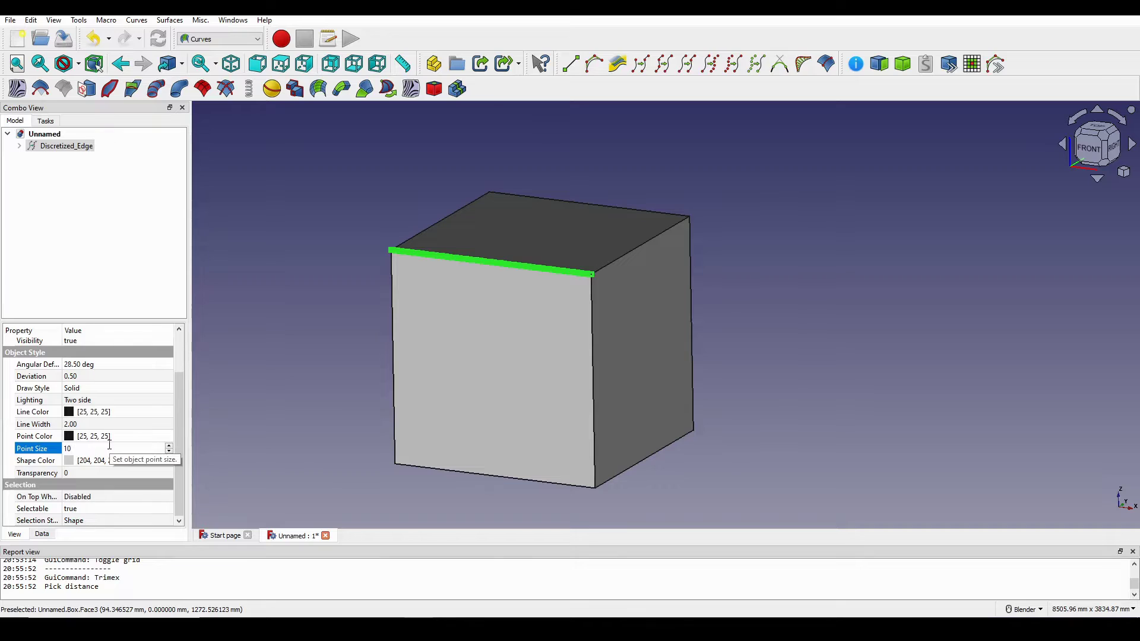
left_click(316, 319)
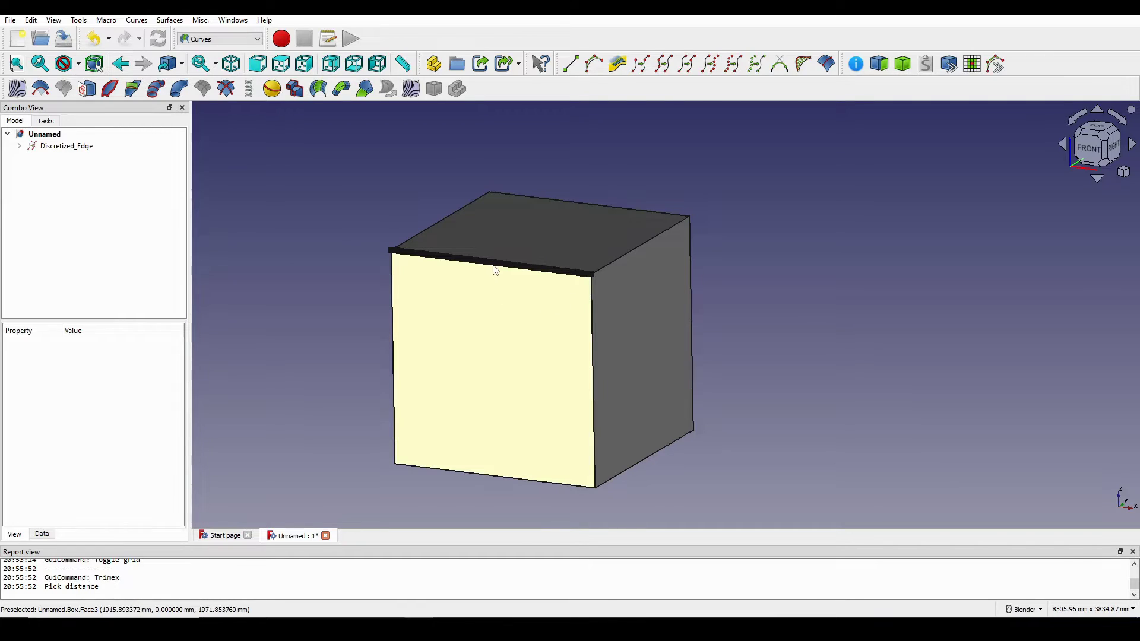
Examine the spacing of the discretization points along the cube's front top edge
scroll(495, 272, "up", 3)
scroll(496, 269, "up", 5)
middle_click_drag(499, 270, 624, 315)
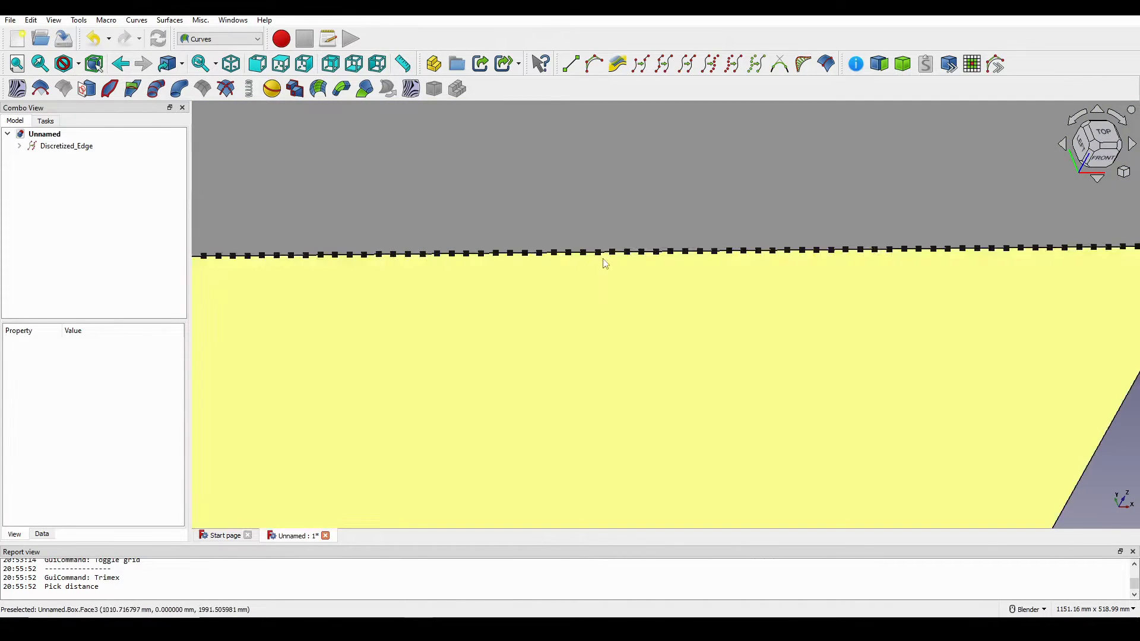
middle_click_drag(547, 258, 479, 283)
scroll(517, 297, "down", 5)
middle_click_drag(558, 311, 509, 275)
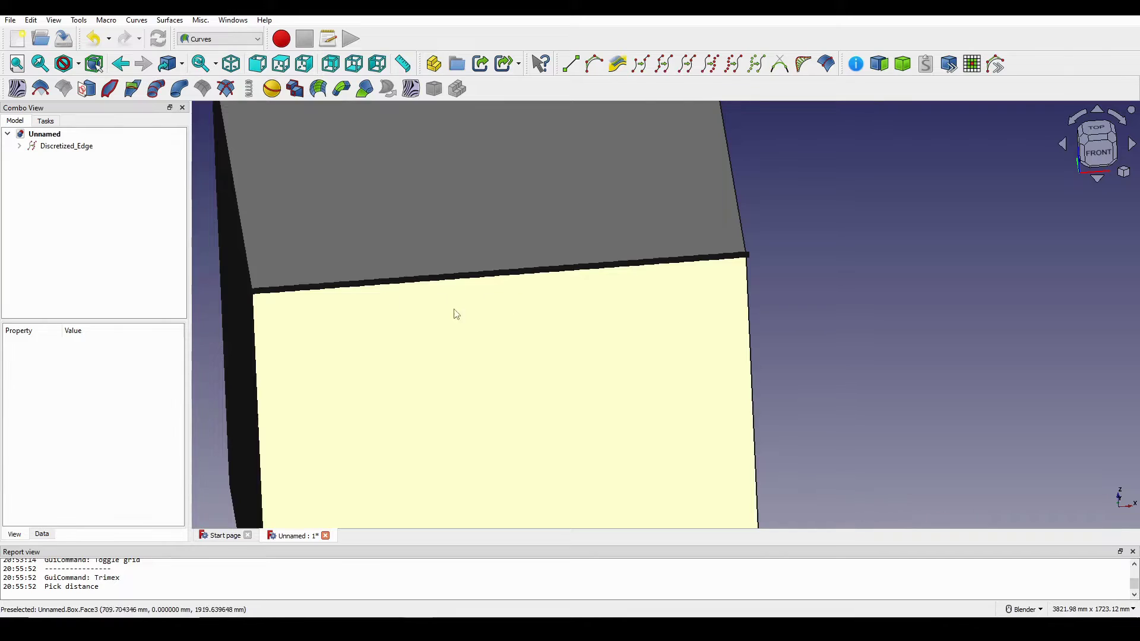
Set the number of discretization points on the cube's front top edge to 3
middle_click_drag(454, 313, 308, 300)
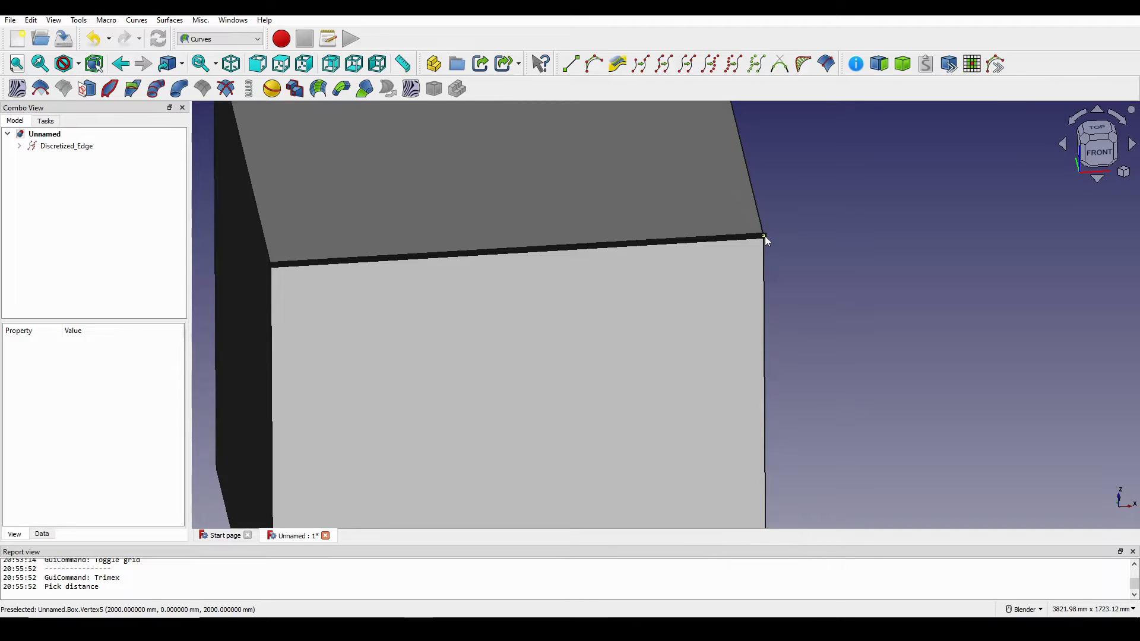
middle_click_drag(509, 305, 132, 208)
left_click(55, 146)
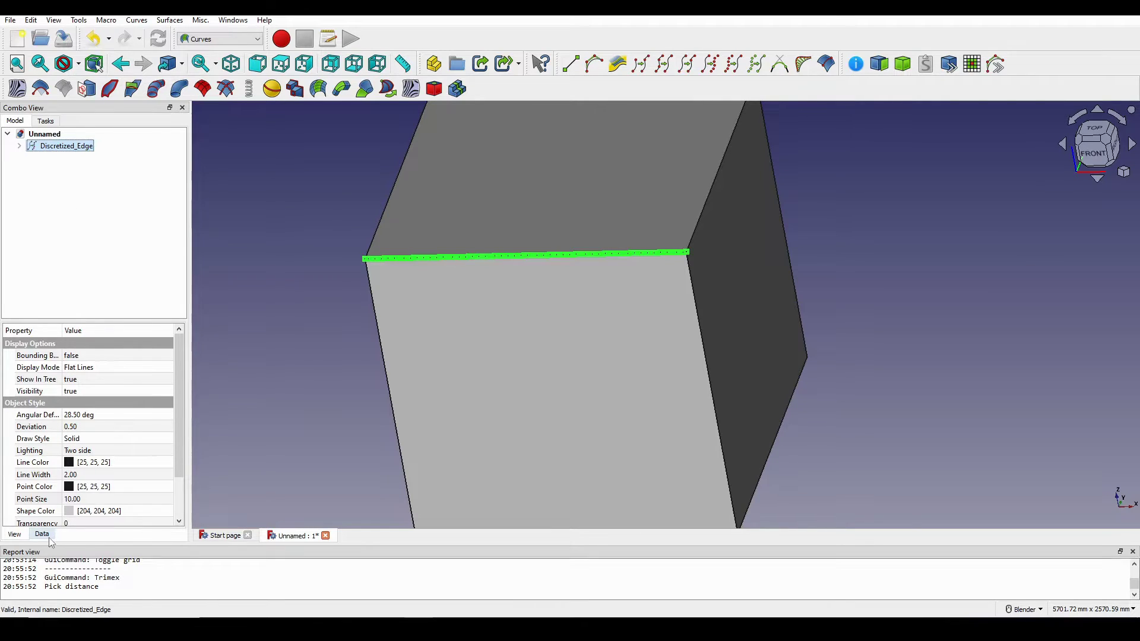
left_click(43, 535)
left_click(79, 453)
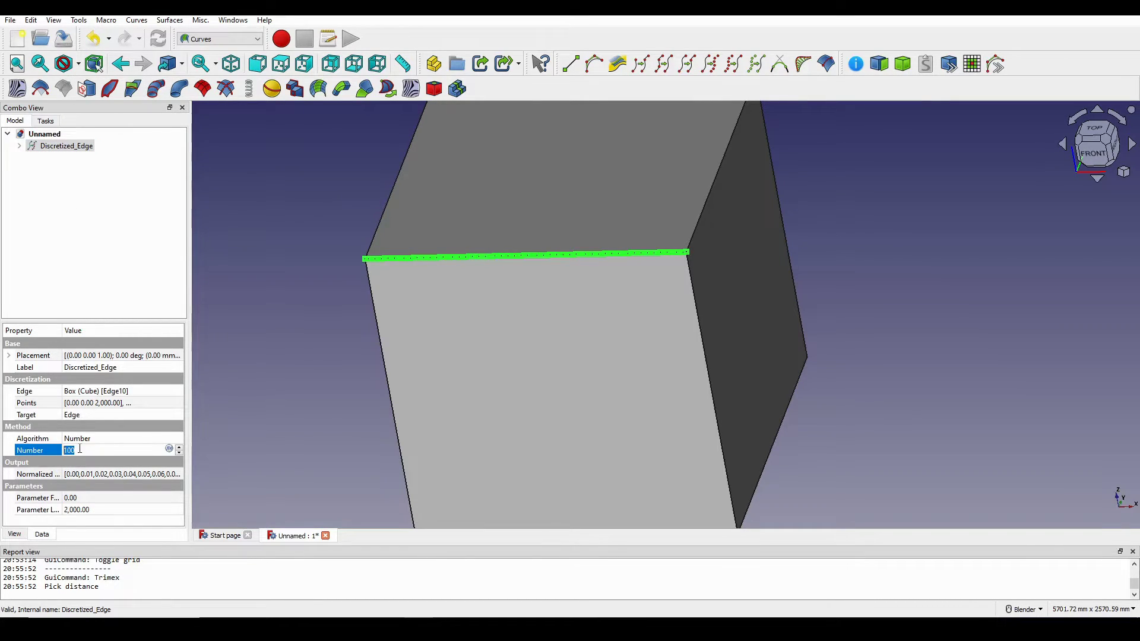
type("3")
left_click(330, 363)
middle_click_drag(330, 364, 477, 382)
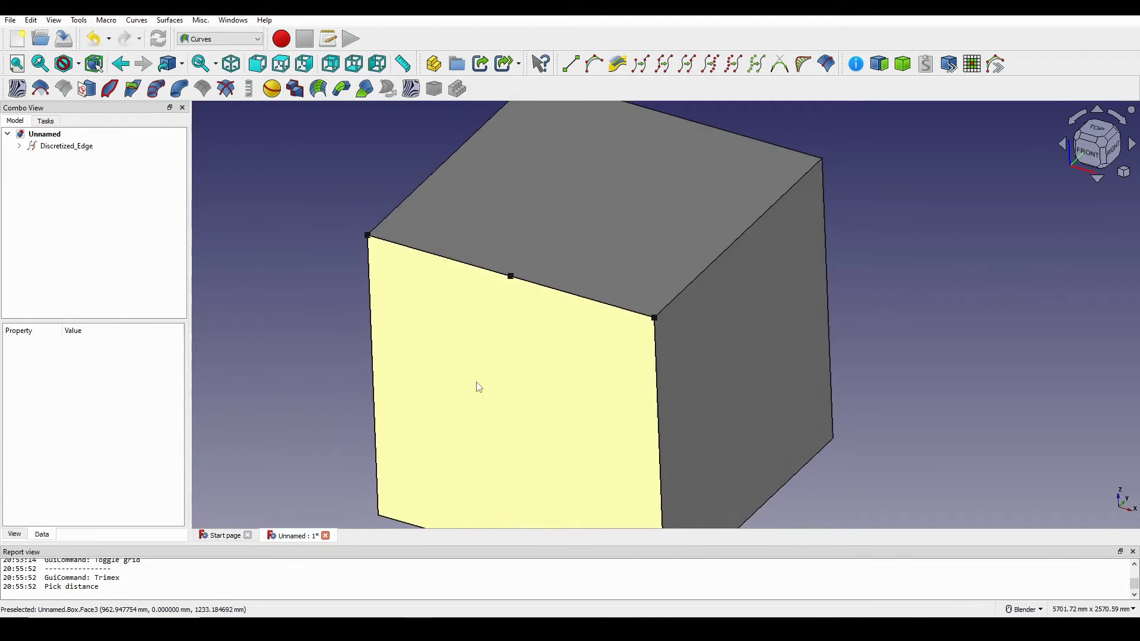
left_click(509, 278)
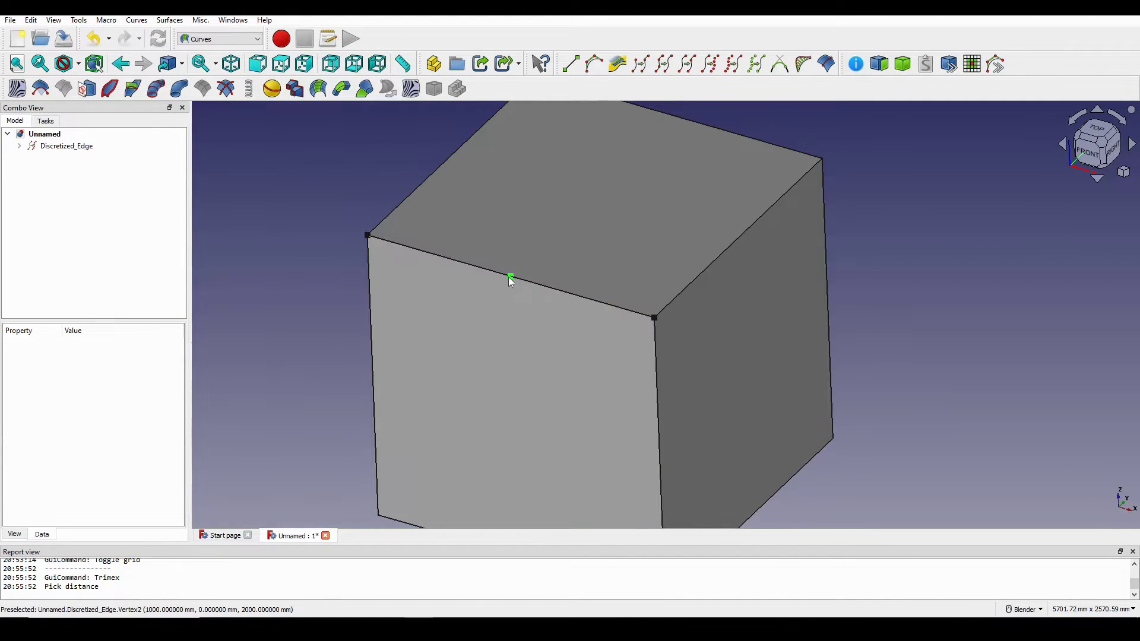
Discretize the remaining three top edges of the cube: right, rear and left
scroll(566, 356, "down", 5)
middle_click_drag(566, 357, 611, 376)
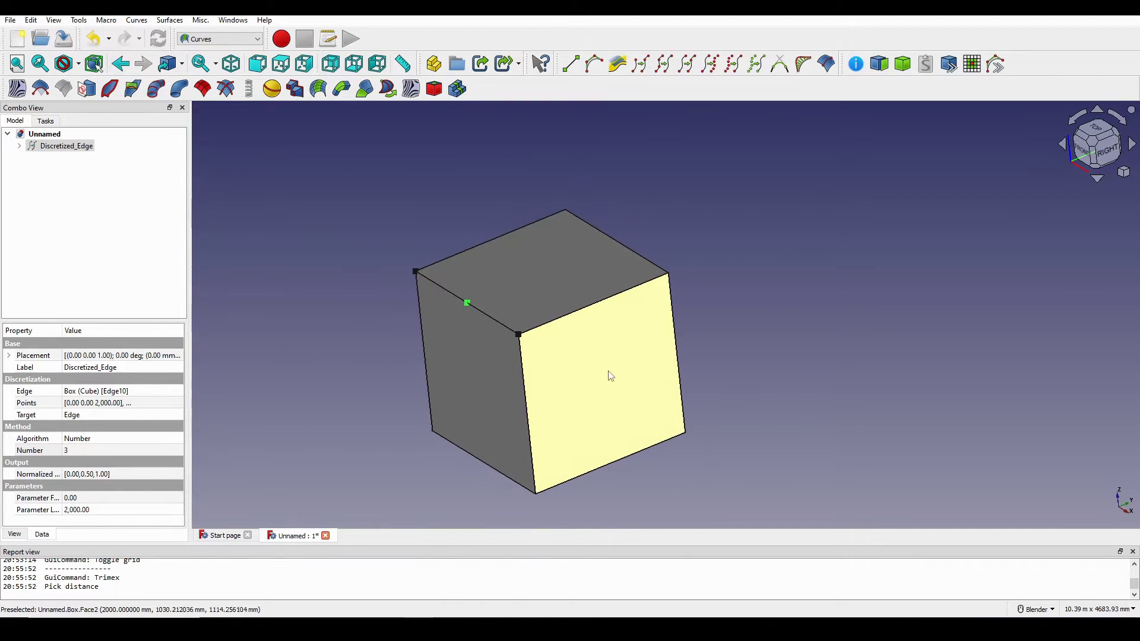
scroll(610, 376, "up", 2)
left_click(564, 297)
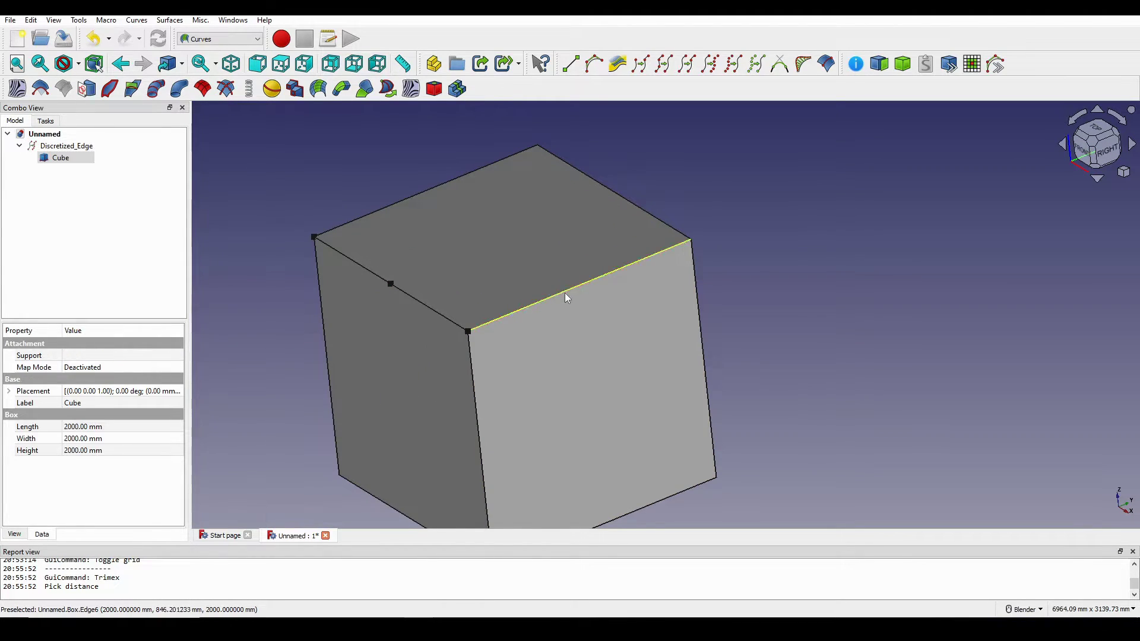
left_click(711, 63)
middle_click_drag(672, 352, 587, 242, "shift")
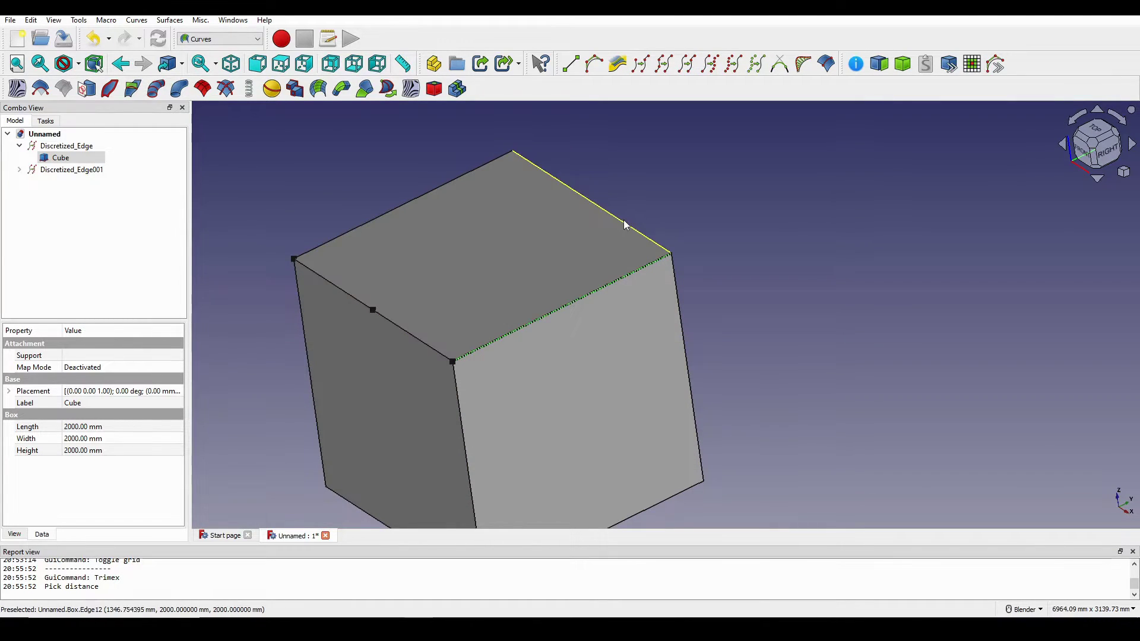
left_click(710, 64)
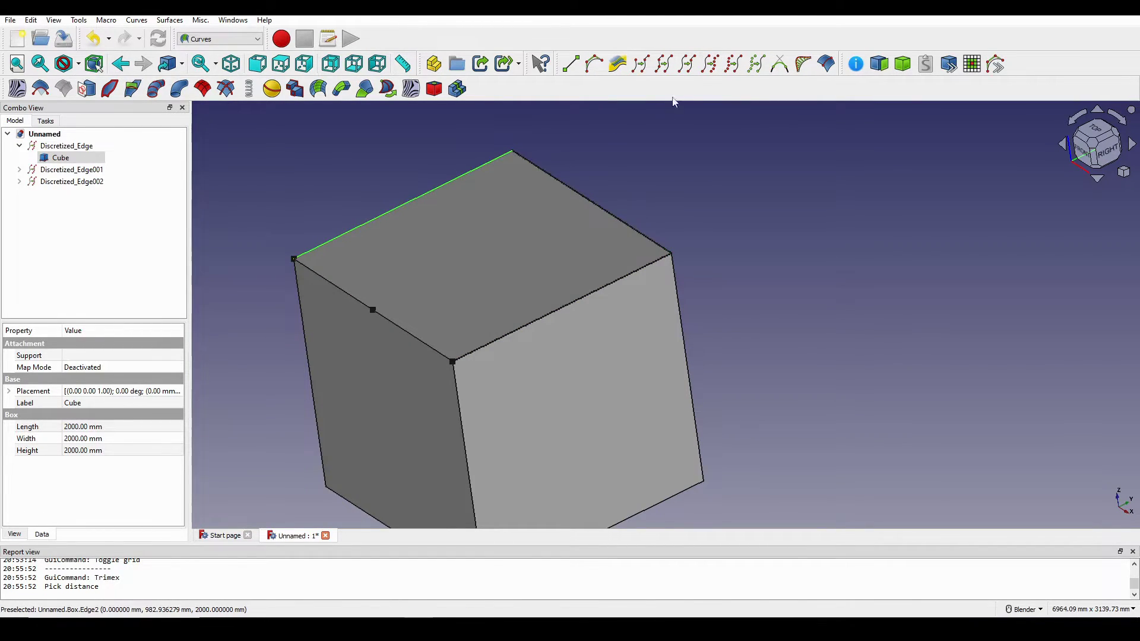
left_click(710, 64)
mouse_move(530, 288)
middle_mouse_down()
mouse_move(565, 265)
mouse_move(531, 287)
middle_mouse_up()
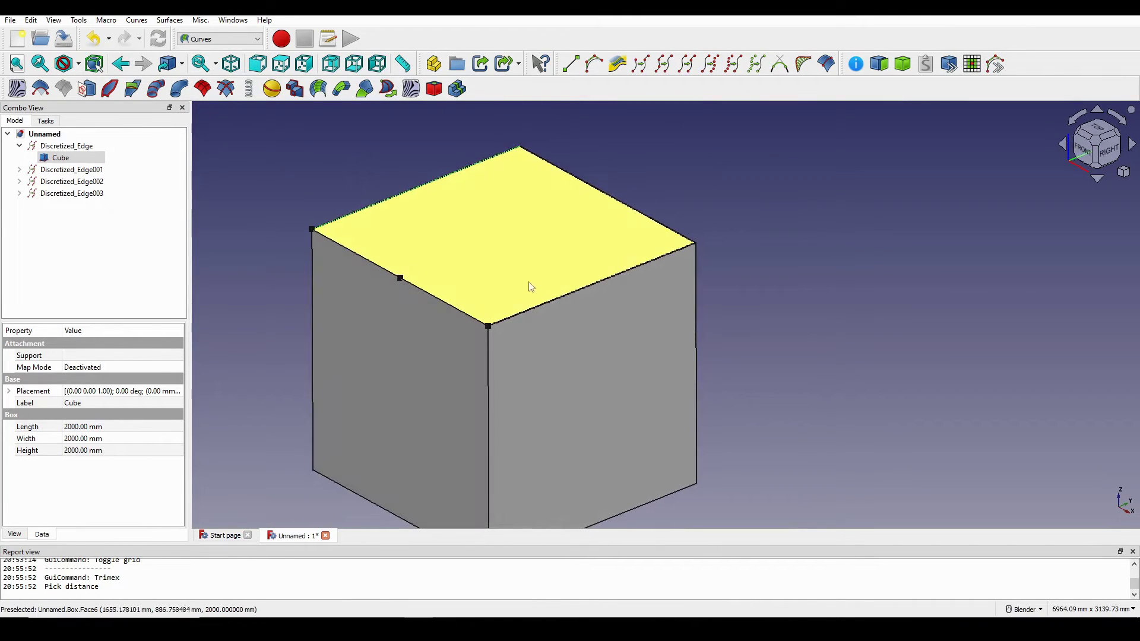
Set the number of points to 3 for the three newly discretized top edges together
left_click(71, 170)
left_click(72, 194, "shift")
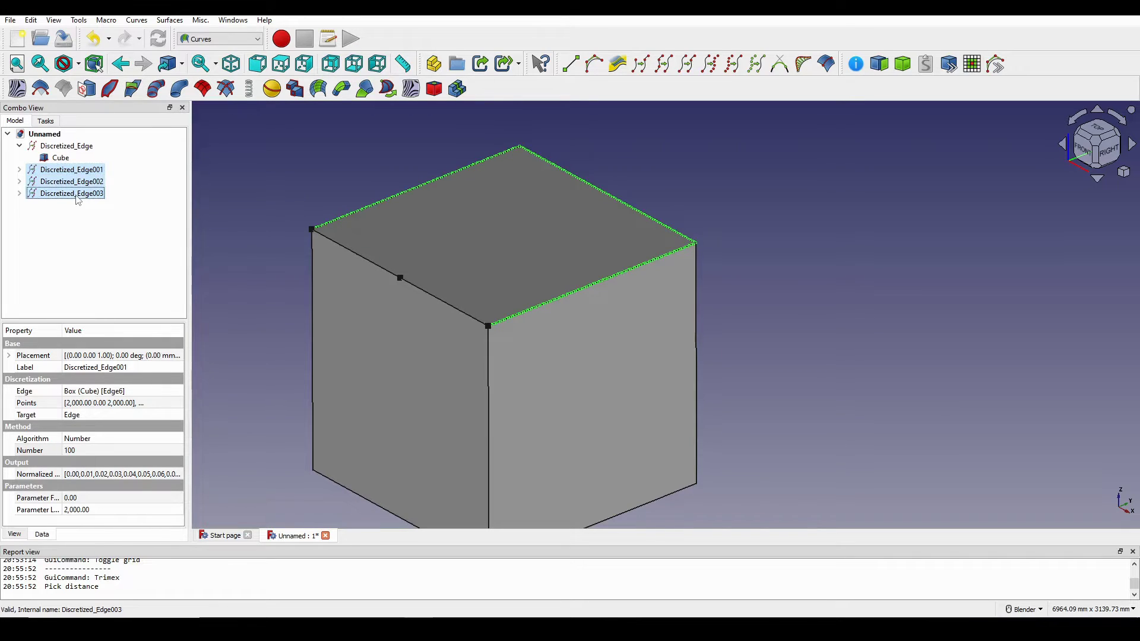
left_click(77, 451)
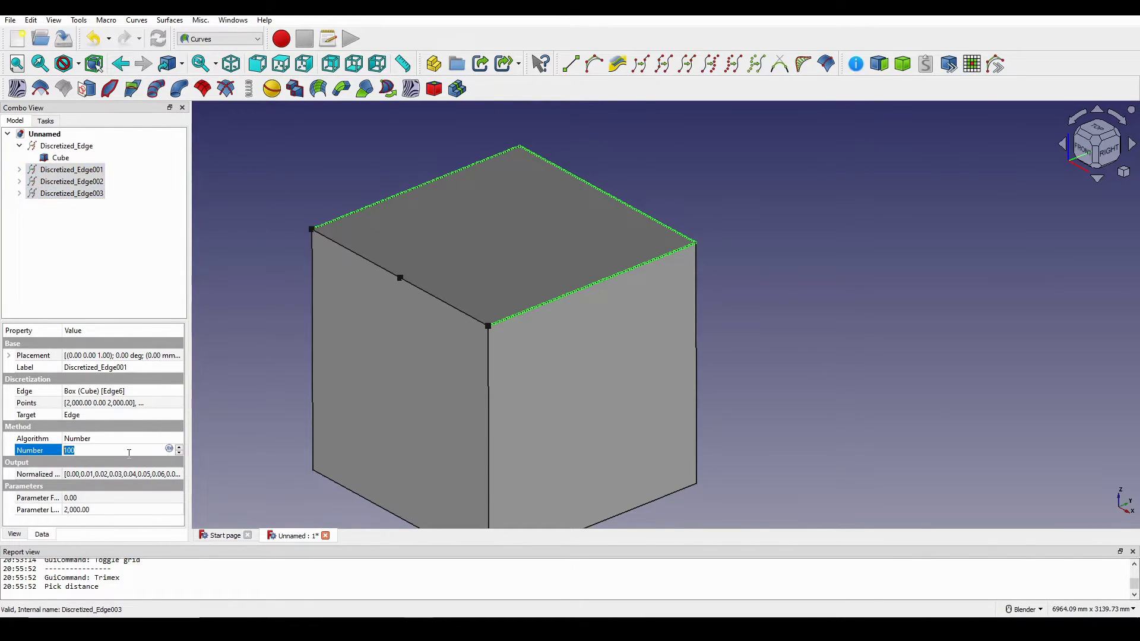
type("3")
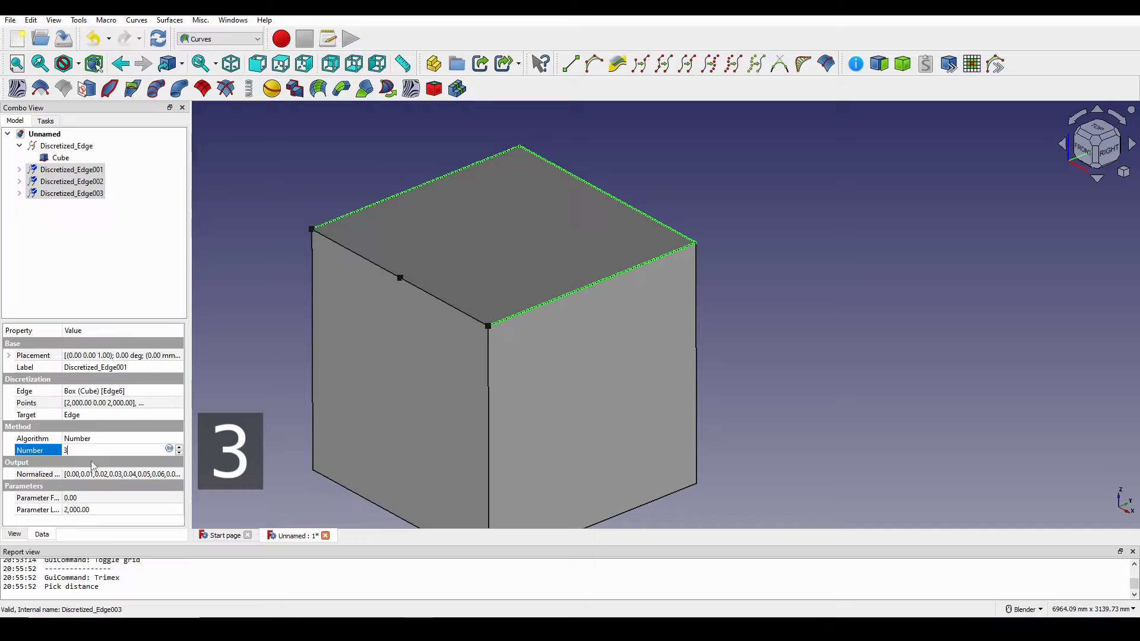
Set the point size of the right, rear and left discretized edges to 10
left_click(15, 536)
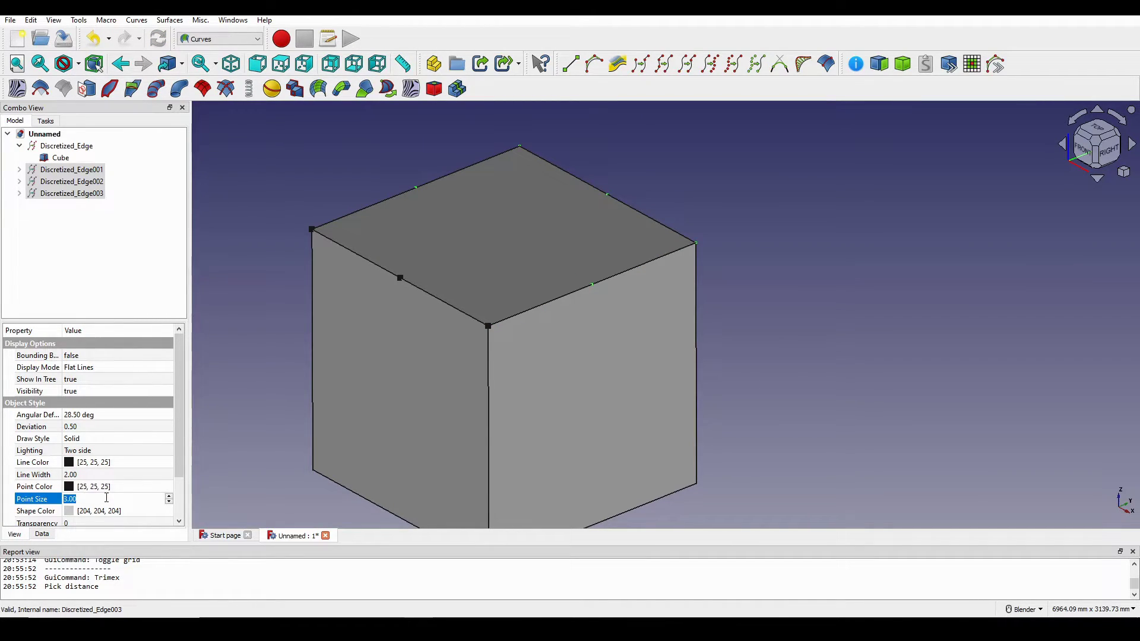
type("10")
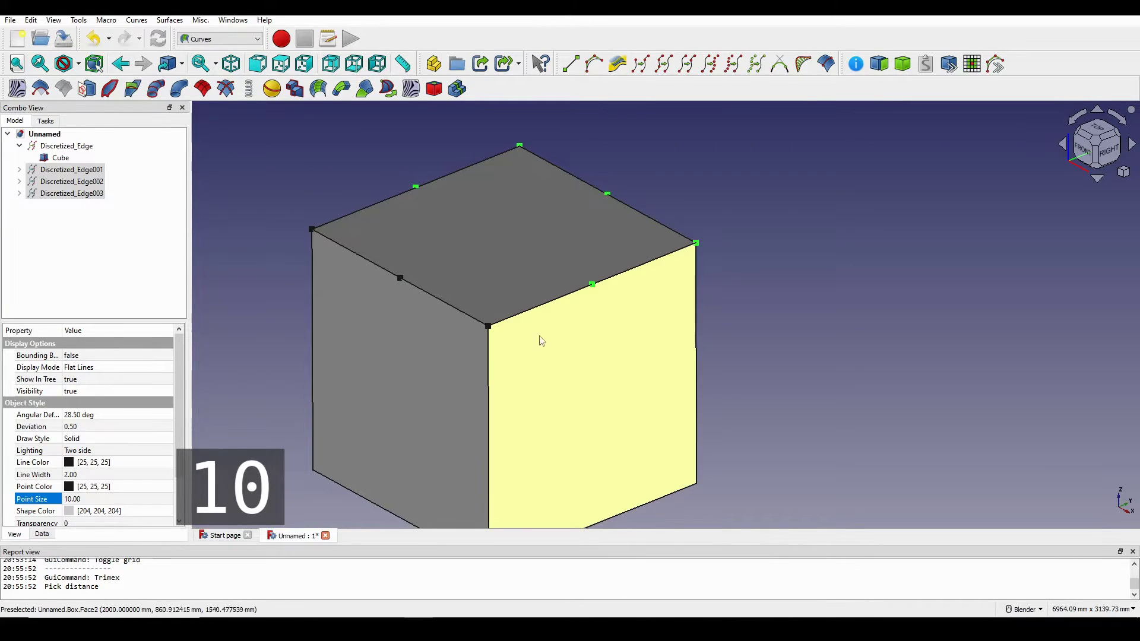
middle_click_drag(540, 339, 571, 346)
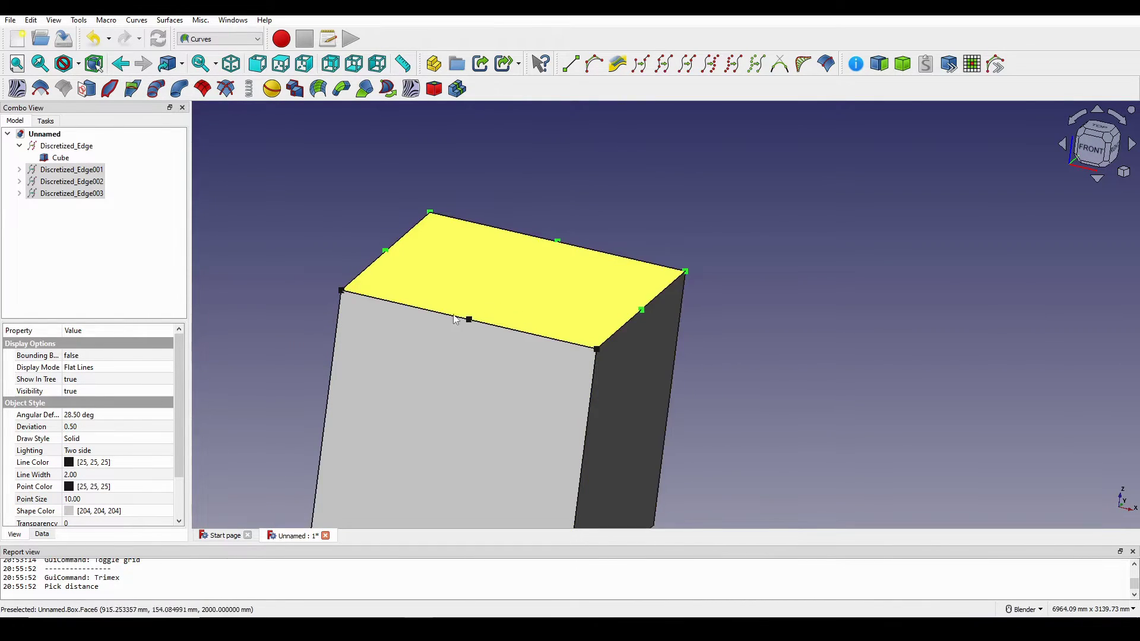
scroll(543, 292, "down", 2)
middle_click_drag(542, 293, 569, 334)
scroll(568, 351, "up", 3)
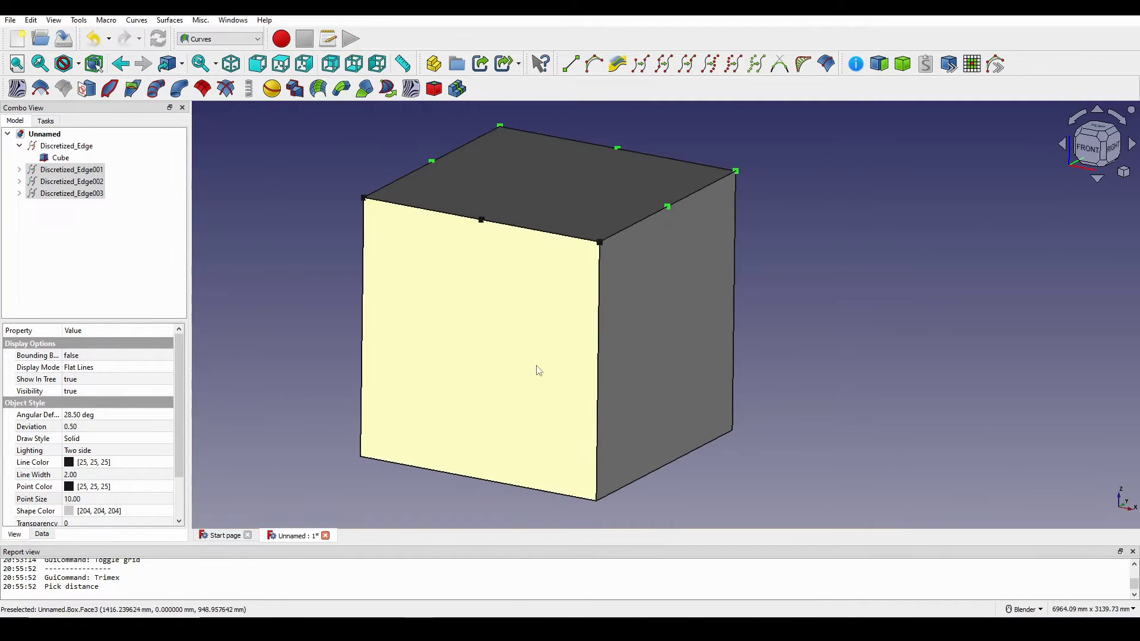
Set the cube's own point size to 10 so its corner vertices are easy to pick
left_click(60, 157)
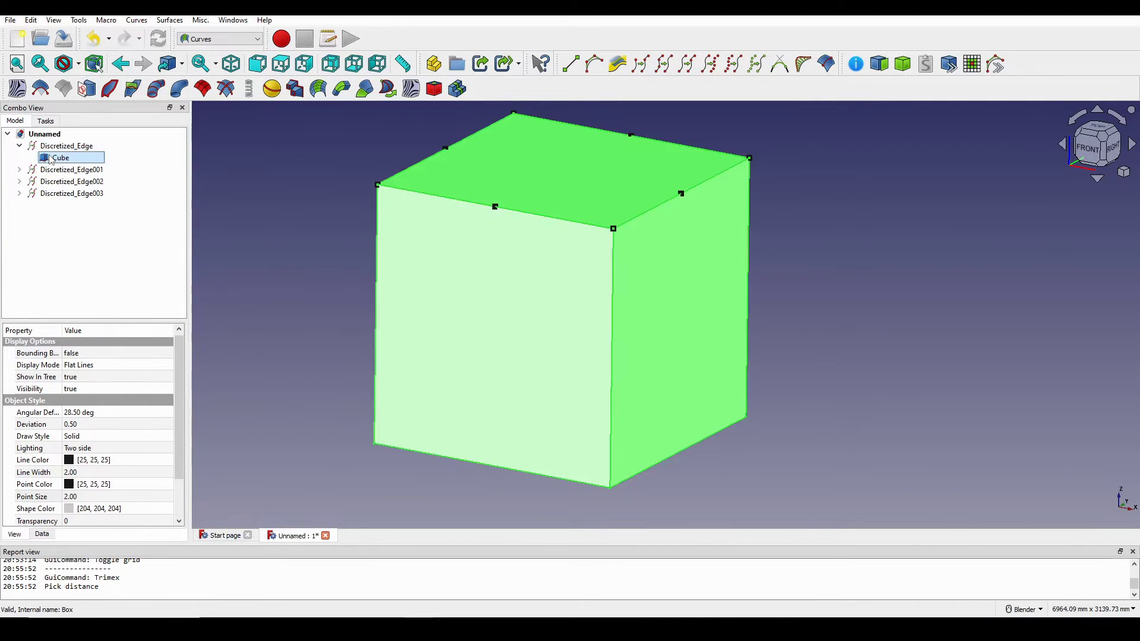
left_click(42, 535)
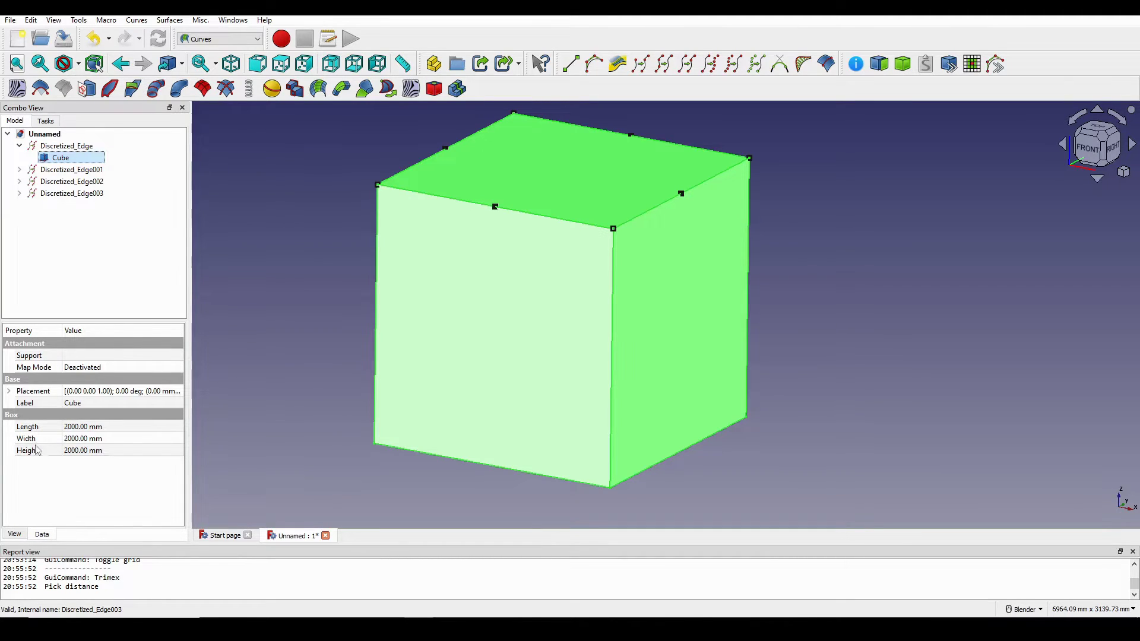
left_click(14, 535)
scroll(60, 481, "down", 1)
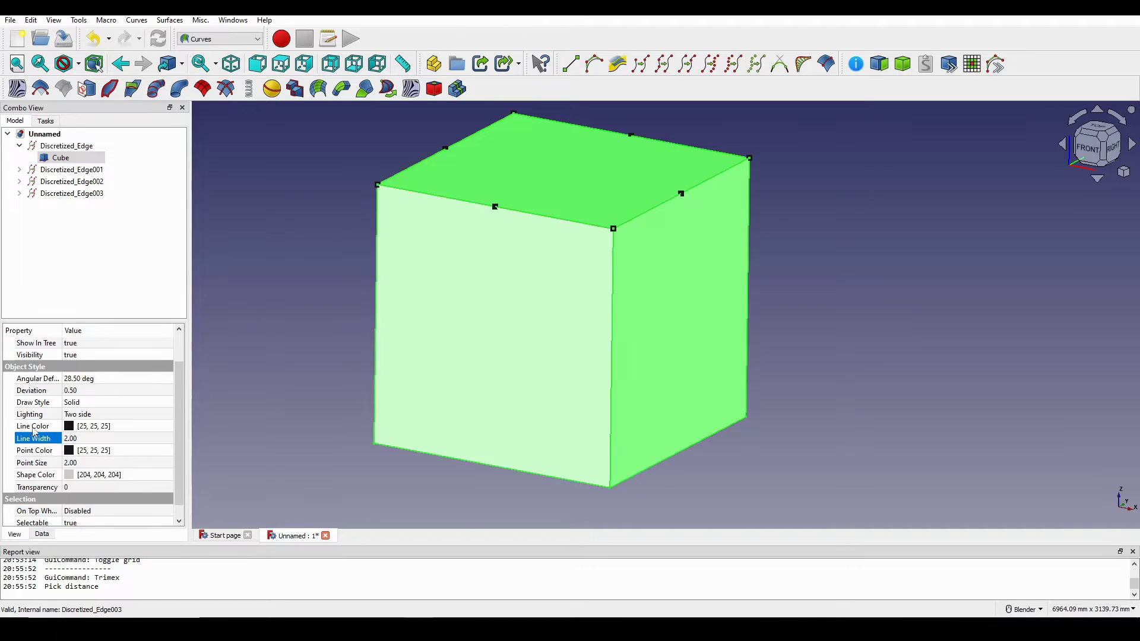
scroll(40, 426, "down", 1)
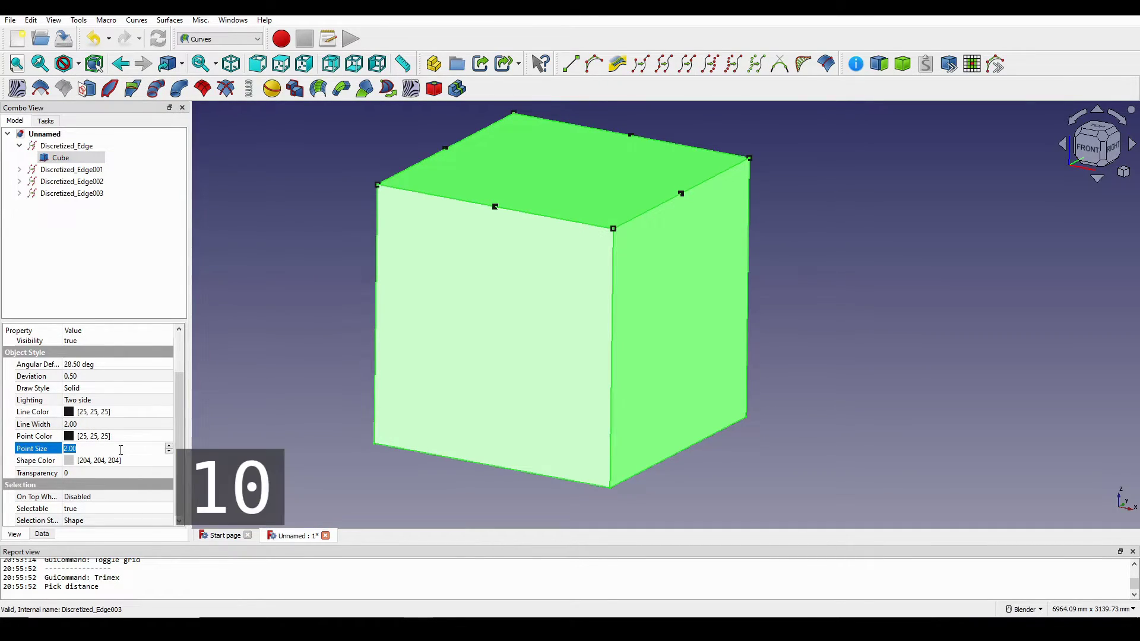
key("Return")
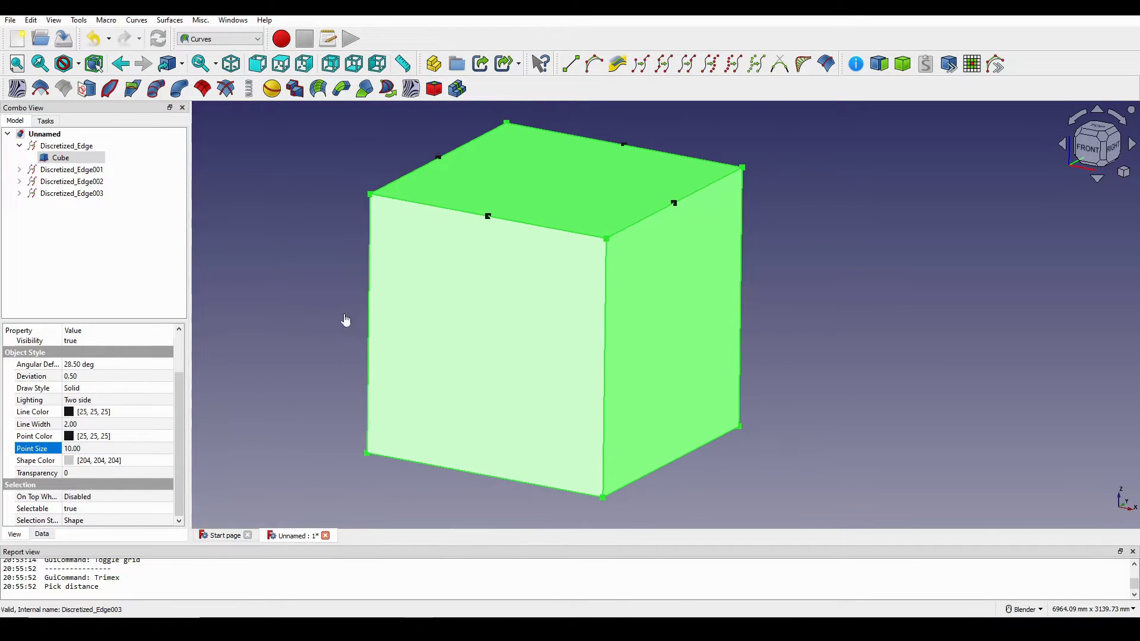
left_click(308, 294)
Create a freehand B-spline on the front face from one bottom corner through the top edge's midpoint to the other bottom corner
middle_click_drag(495, 282, 502, 346)
middle_click_drag(638, 405, 563, 412)
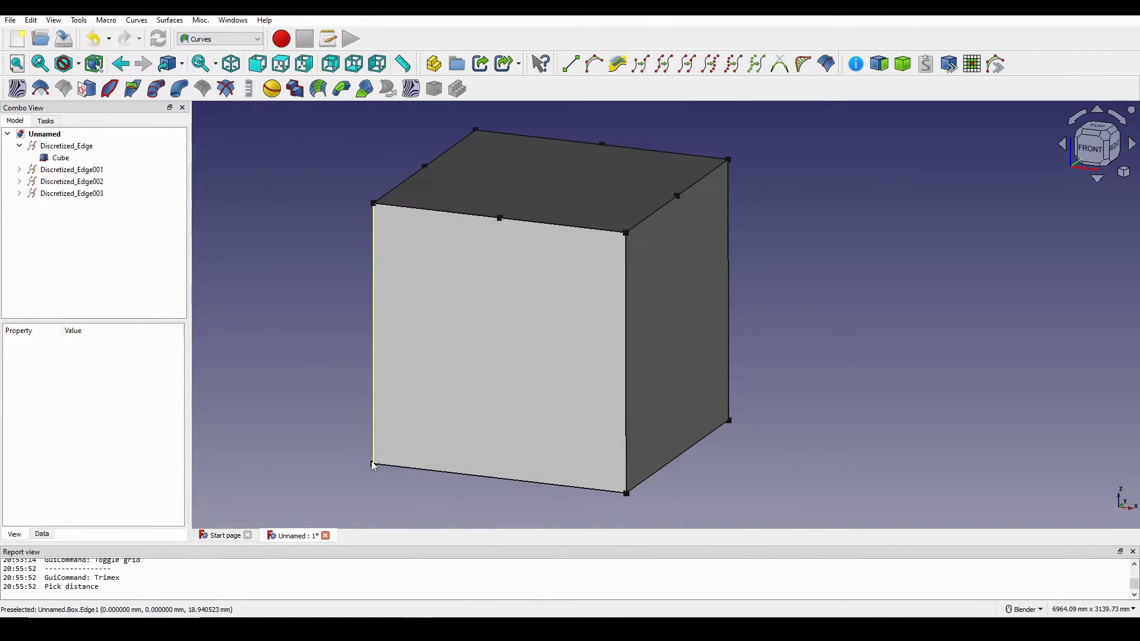
left_click(373, 466)
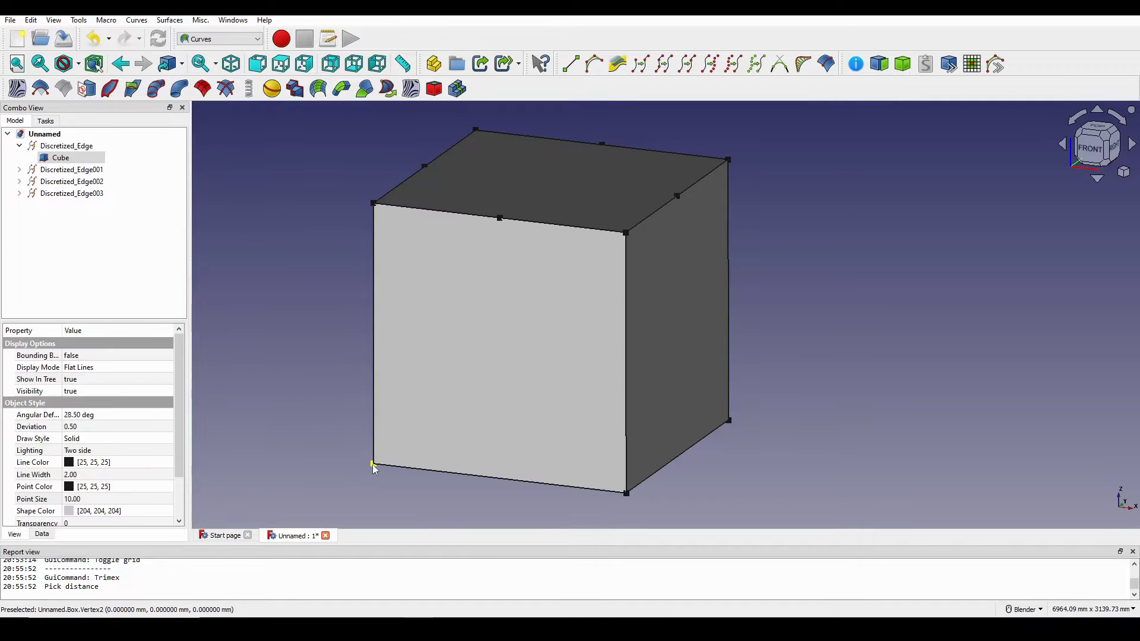
left_click(500, 218)
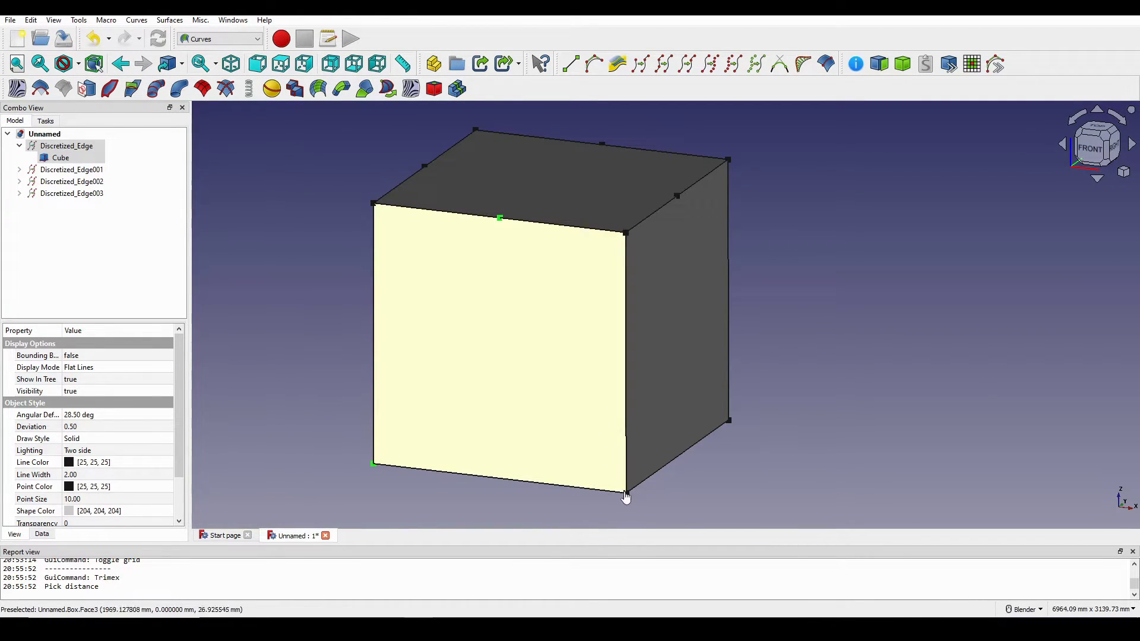
left_click(618, 64)
mouse_move(594, 267)
middle_mouse_down()
mouse_move(593, 300)
mouse_move(680, 428)
mouse_move(551, 437)
mouse_move(657, 348)
mouse_move(332, 282)
middle_mouse_up()
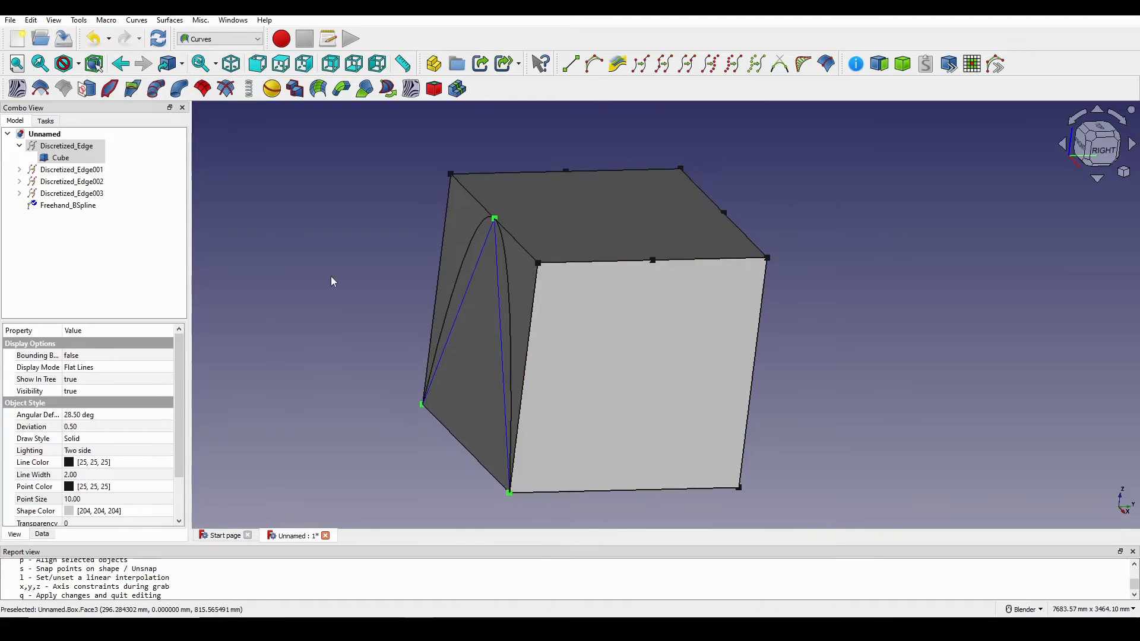
left_click(69, 208)
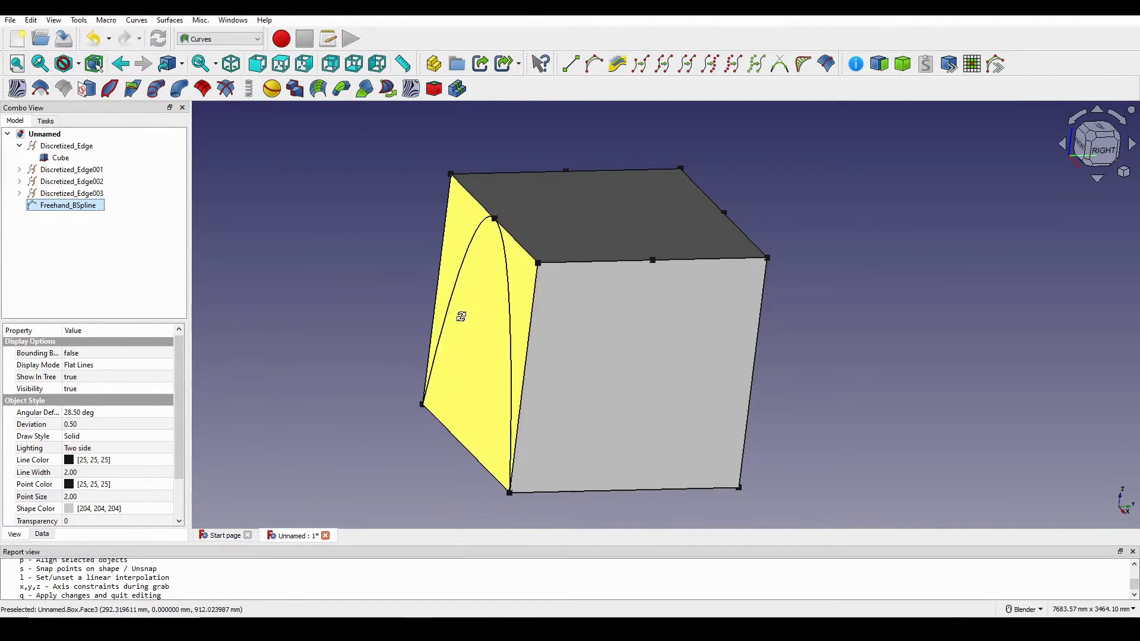
Create a freehand B-spline on the right face through its two bottom corners and the top edge's midpoint
middle_click_drag(461, 316, 570, 334)
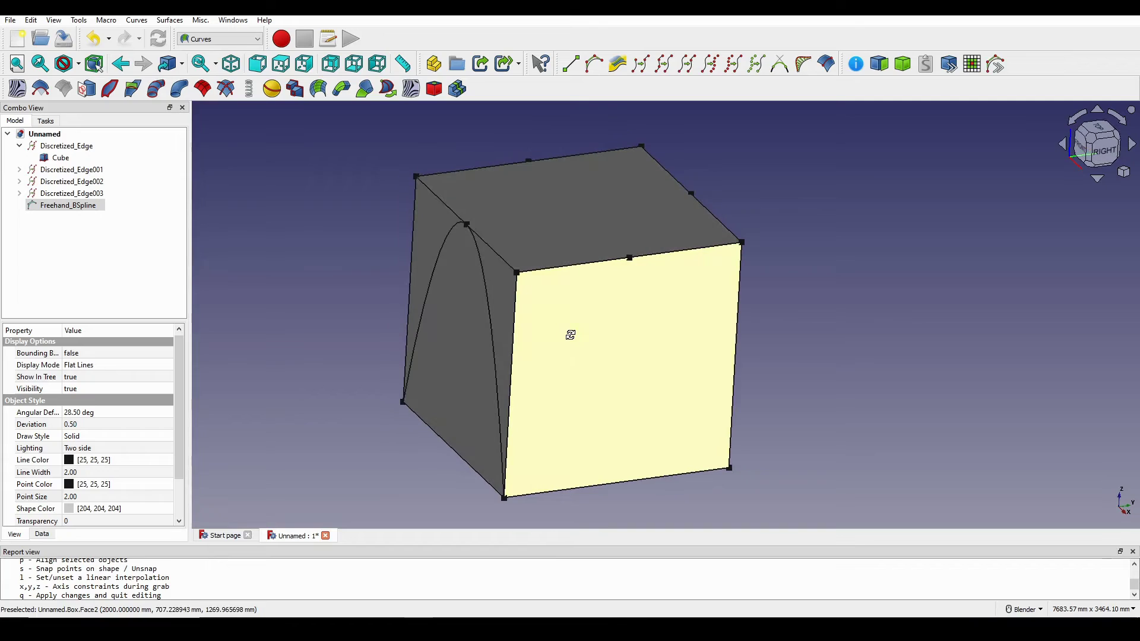
left_click(501, 479)
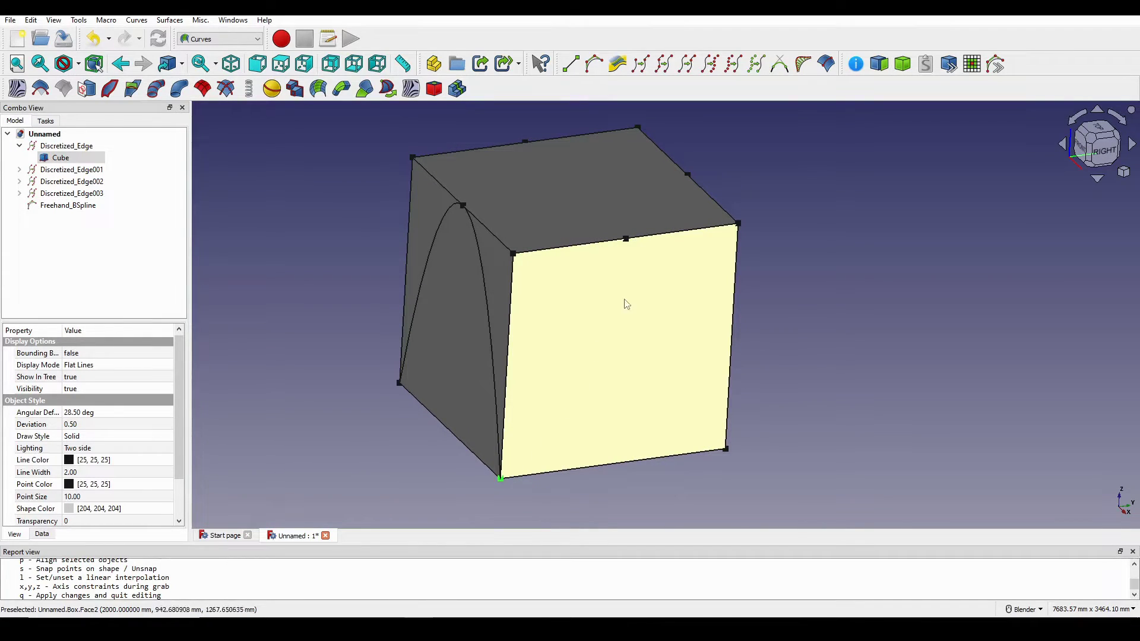
left_click(627, 238, "ctrl")
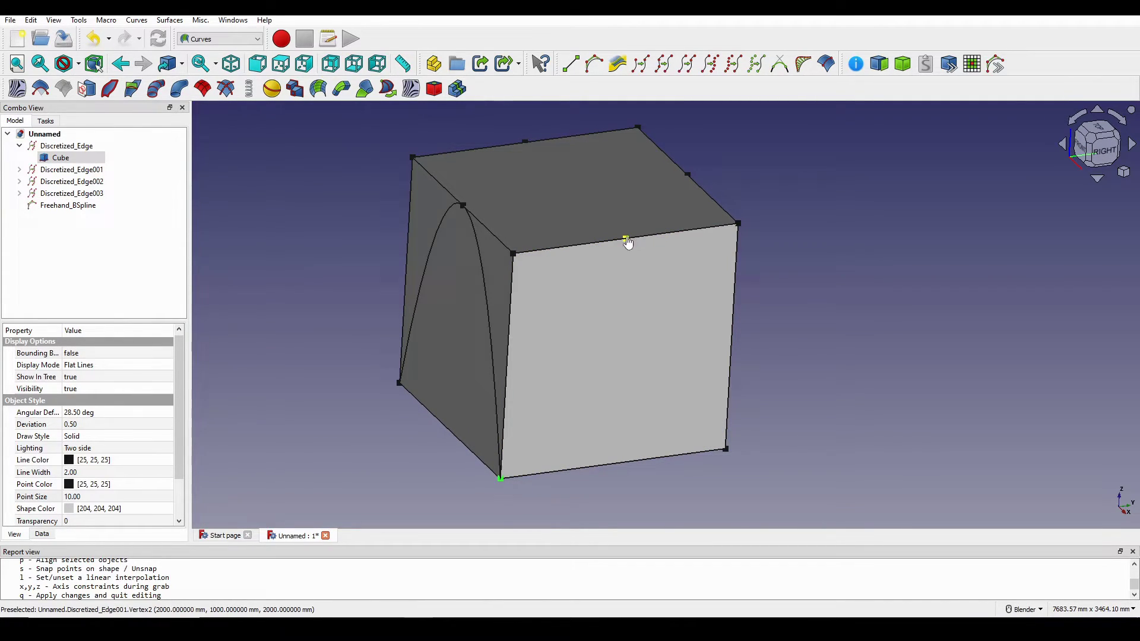
left_click(727, 451, "ctrl")
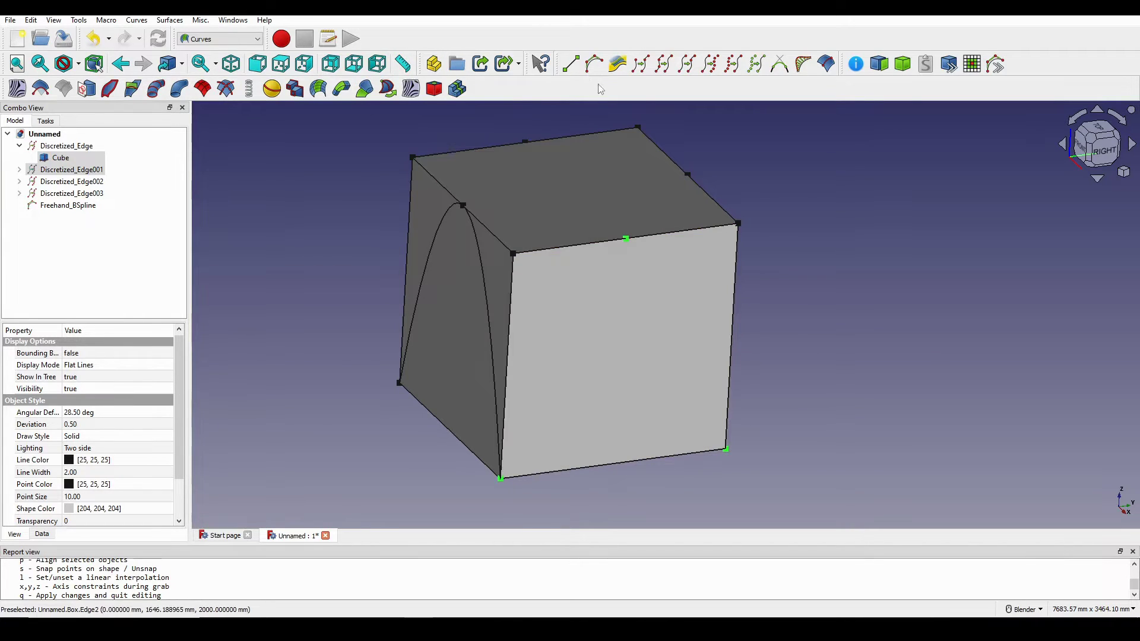
left_click(597, 66)
middle_click_drag(751, 325, 669, 333)
left_click(73, 217)
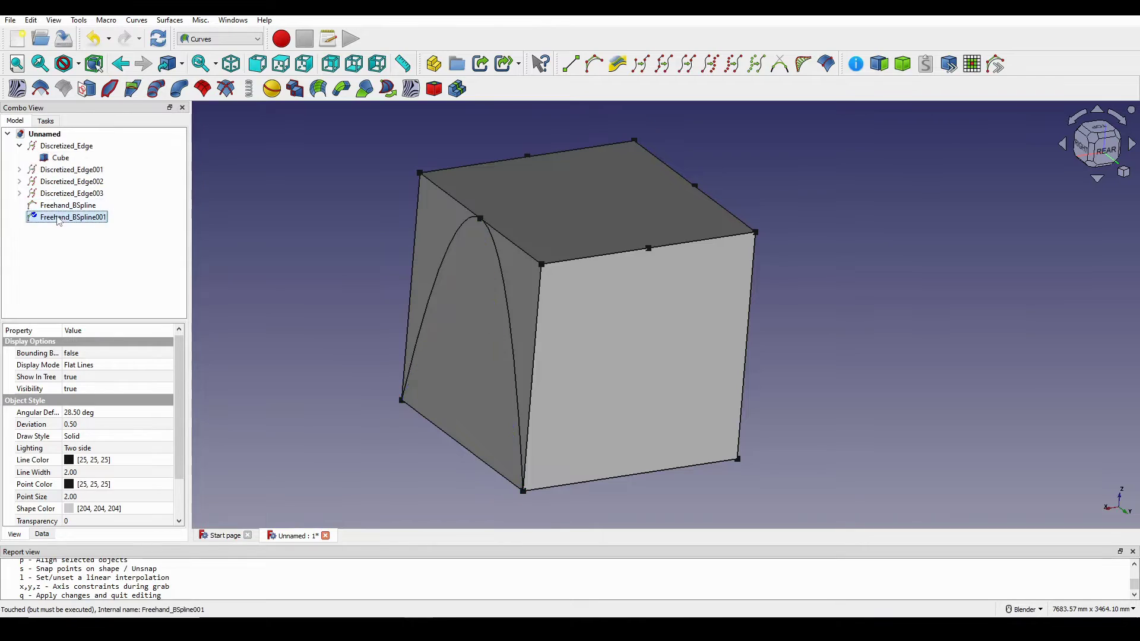
Create a freehand B-spline on the rear face joining both bottom corners through the top edge's midpoint, and finish its editing
left_click(523, 492)
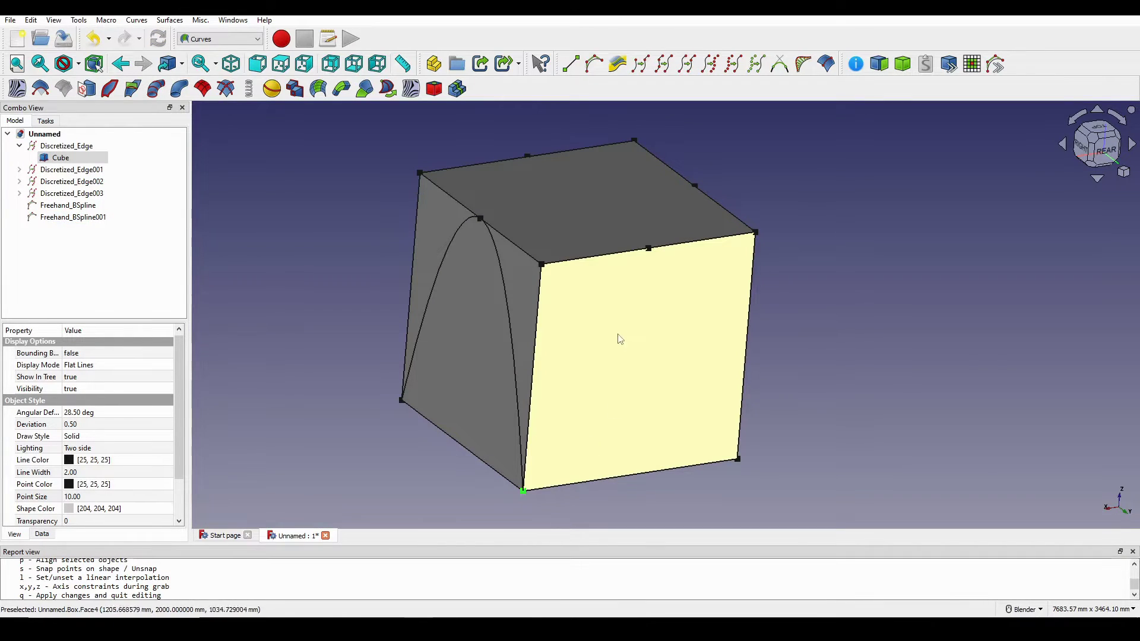
left_click(649, 250, "ctrl")
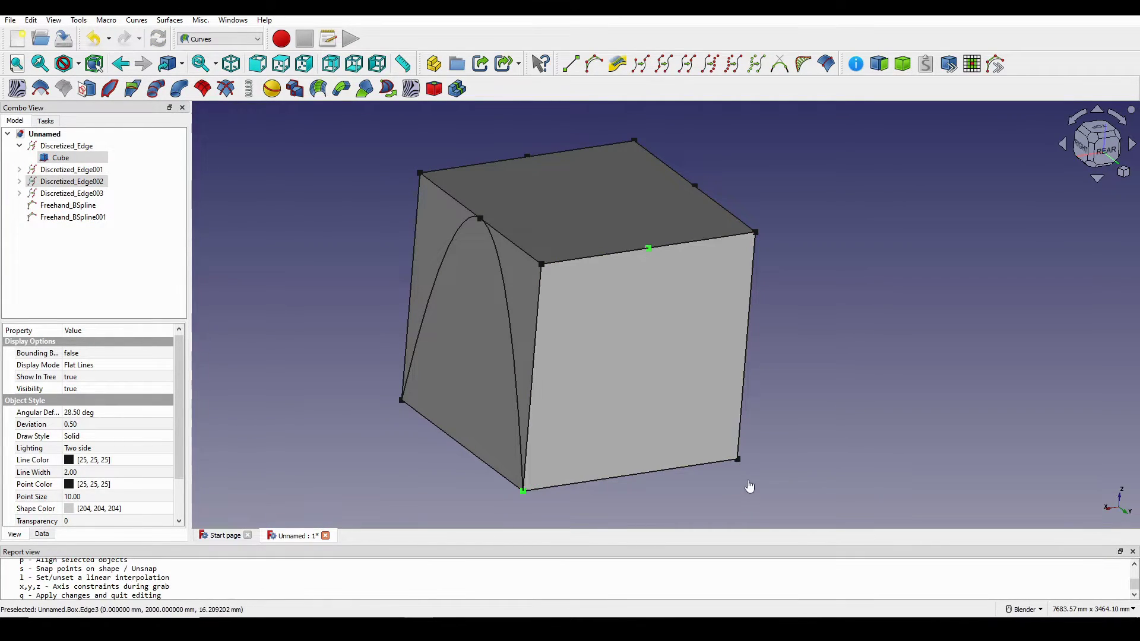
left_click(739, 461, "ctrl")
left_click(594, 64)
middle_click_drag(740, 211, 998, 593)
key("q")
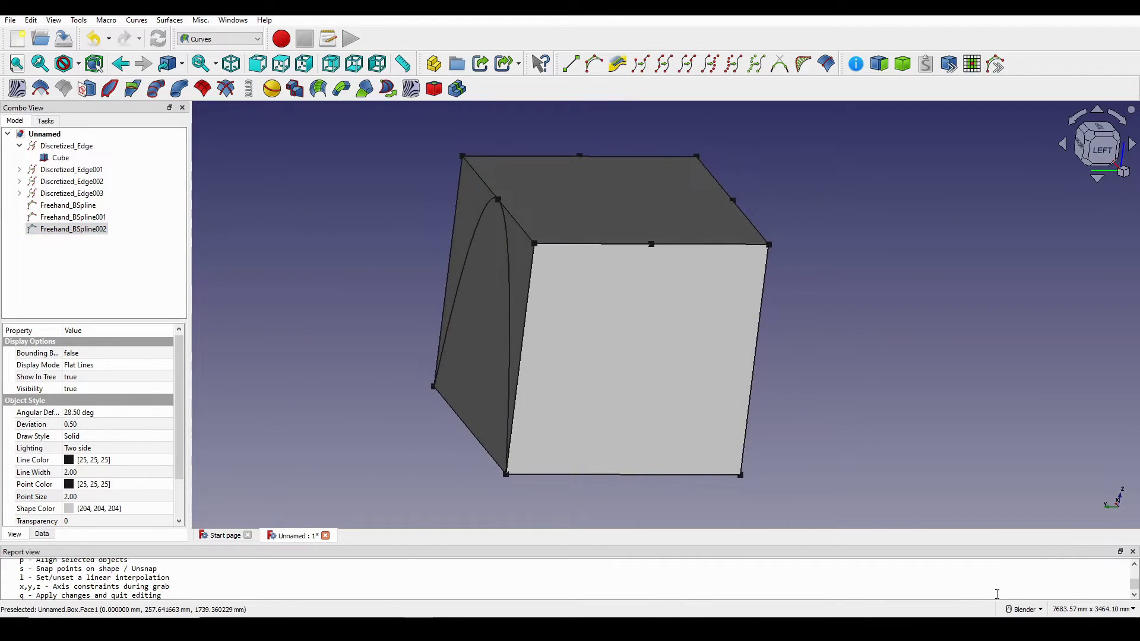
Create a freehand B-spline on the left face through both bottom corners and the top edge's midpoint, and finish its editing
left_click(502, 480)
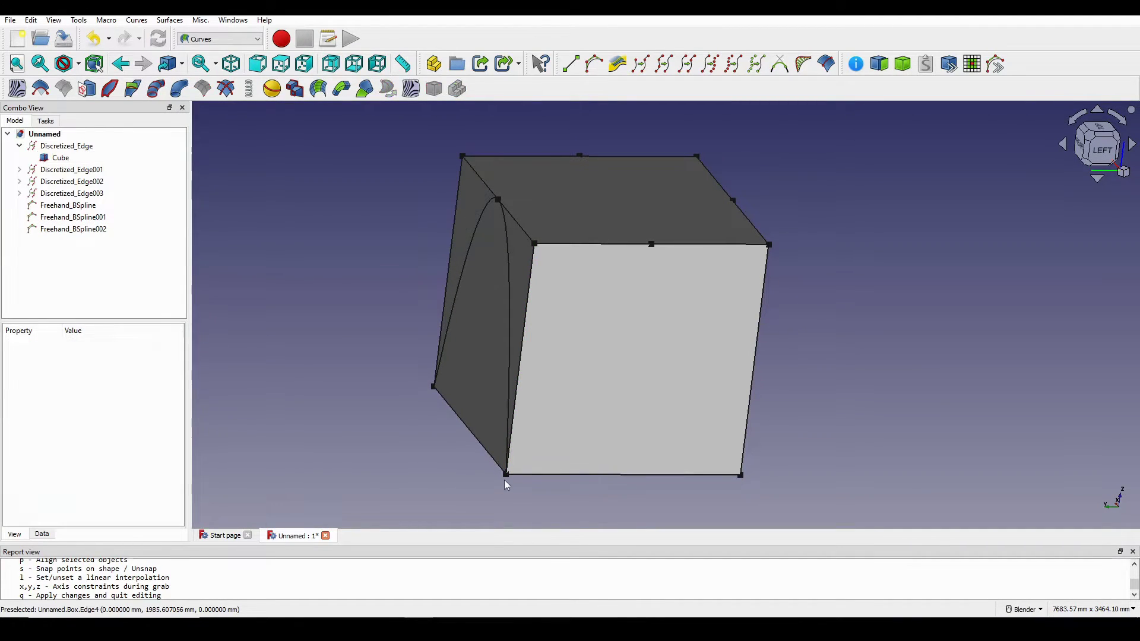
left_click(505, 474)
middle_click_drag(560, 417, 682, 283)
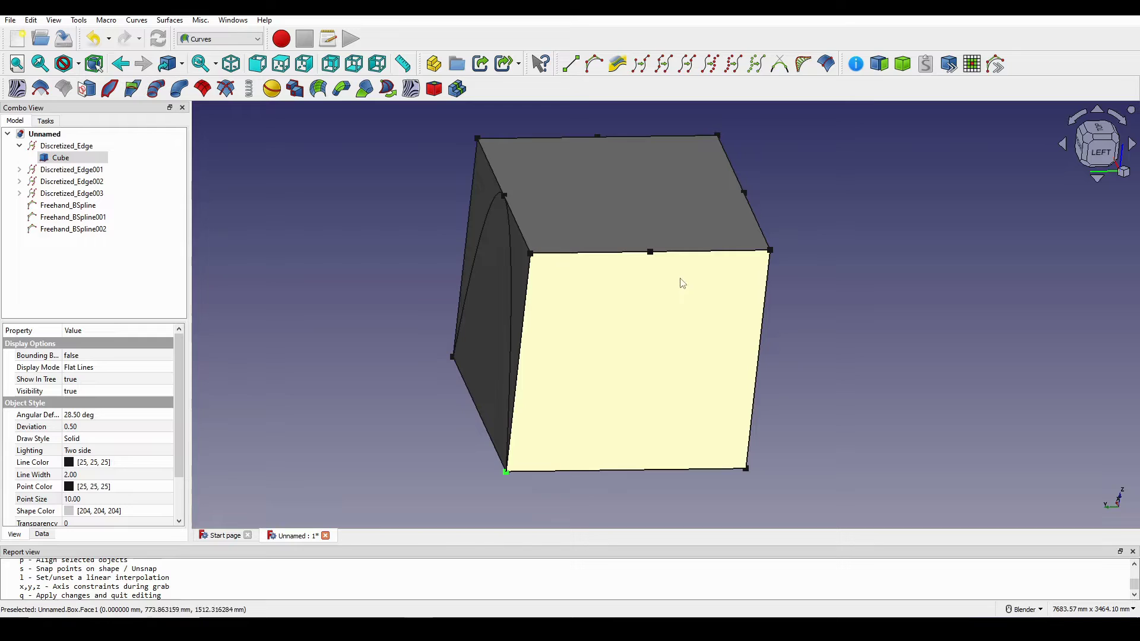
left_click(650, 253, "ctrl")
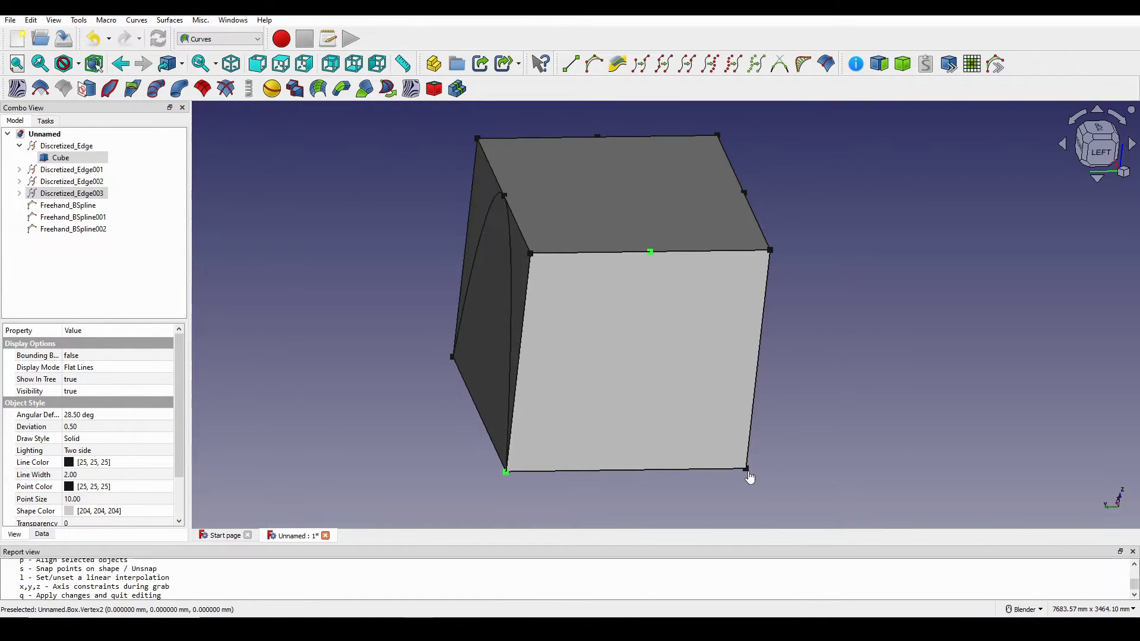
left_click(594, 64)
scroll(579, 326, "down", 2)
middle_click_drag(498, 333, 667, 448, "shift")
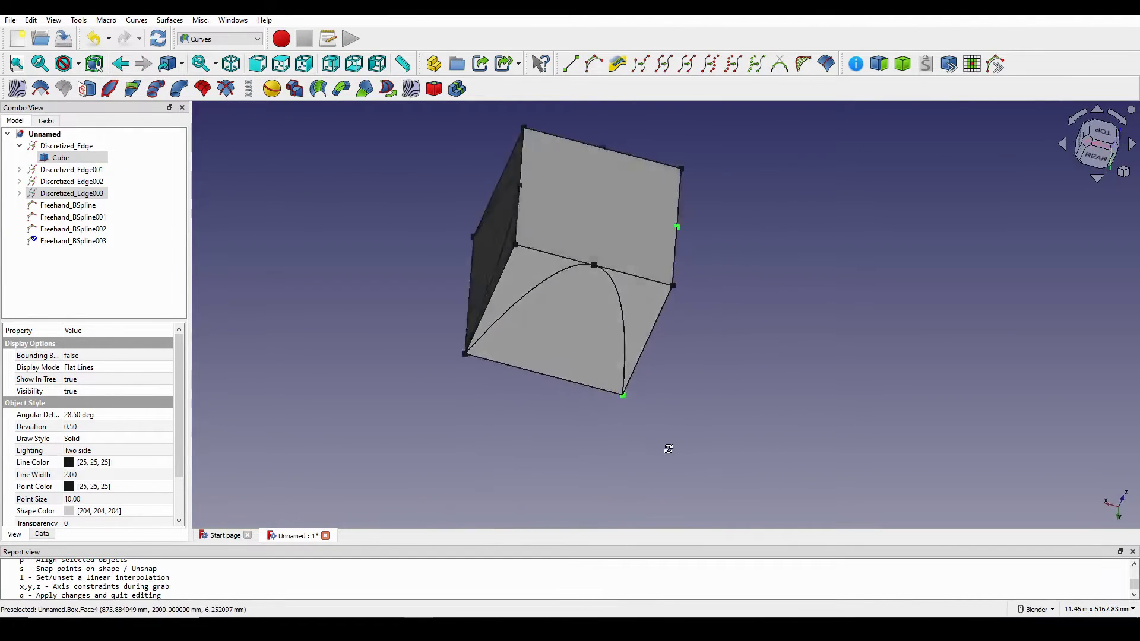
left_click(72, 241)
middle_click_drag(511, 308, 538, 315)
Hide the cube so only the four arch curves and the discretized points remain in view
left_click(61, 157)
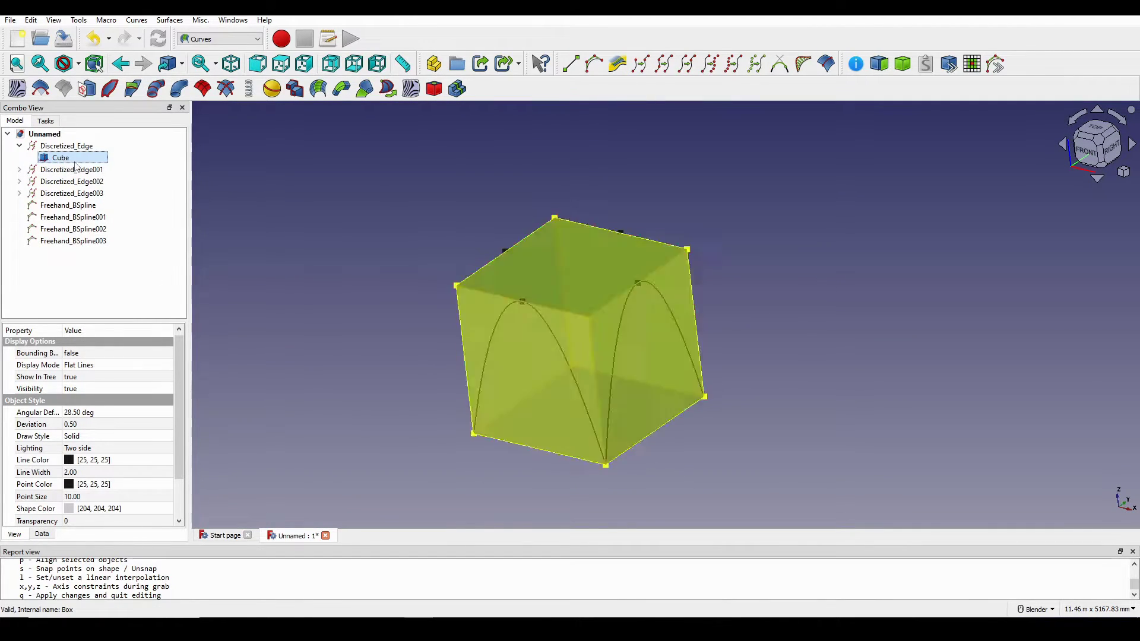
key("space")
middle_click_drag(701, 362, 527, 279)
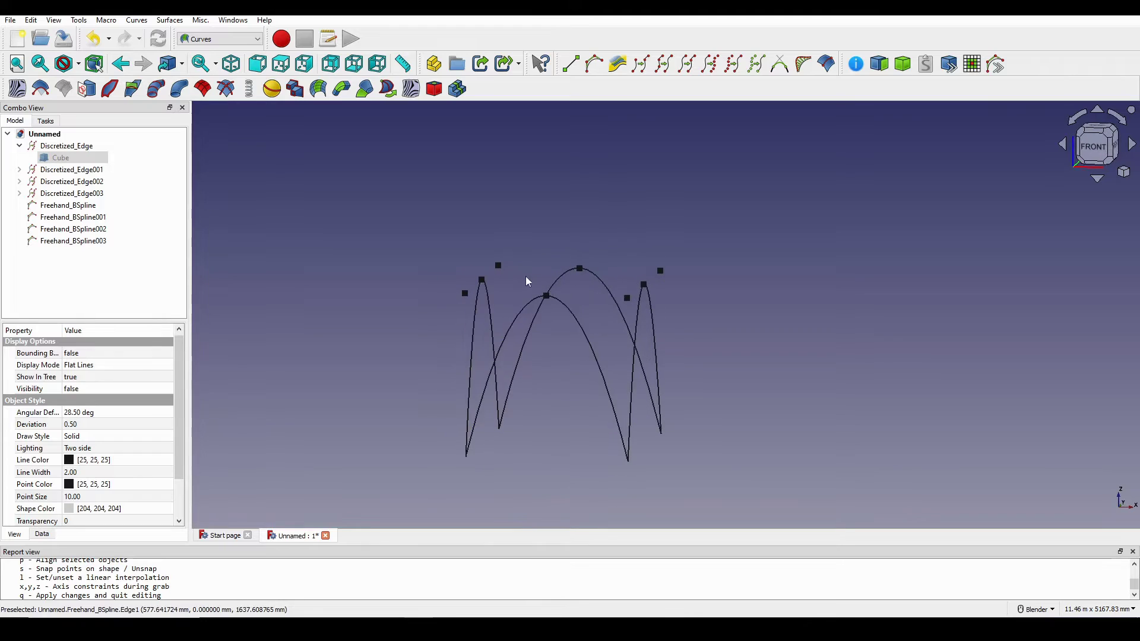
middle_click_drag(642, 372, 523, 377)
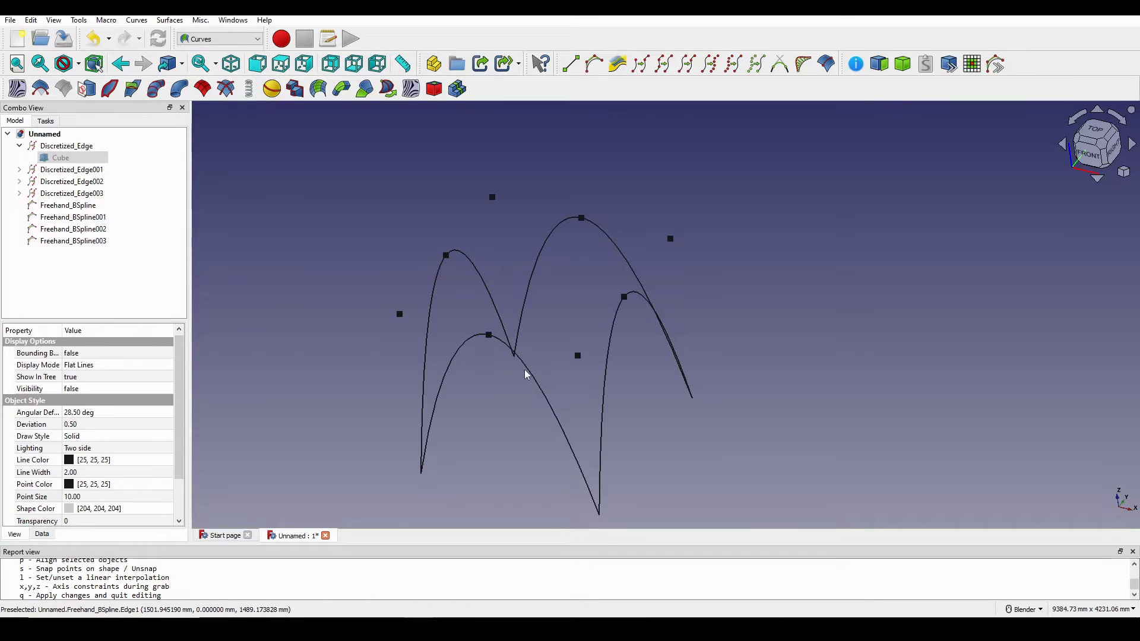
Try to build a Gordon surface from the front, rear, left and right arch curves
left_click(525, 370)
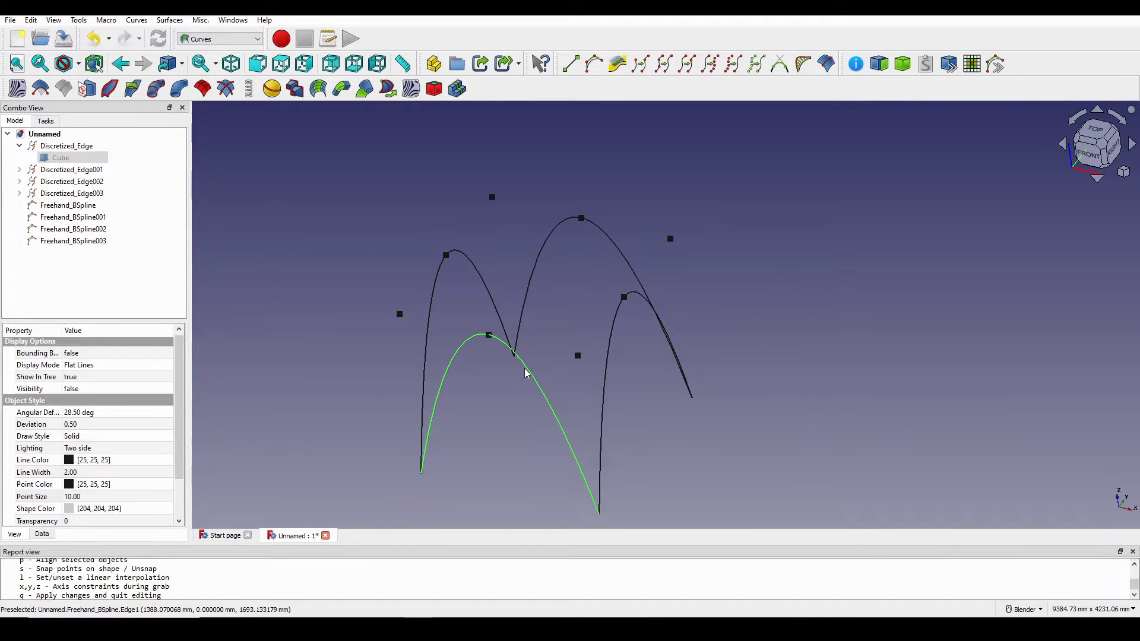
left_click(605, 236, "ctrl")
left_click(440, 285, "ctrl")
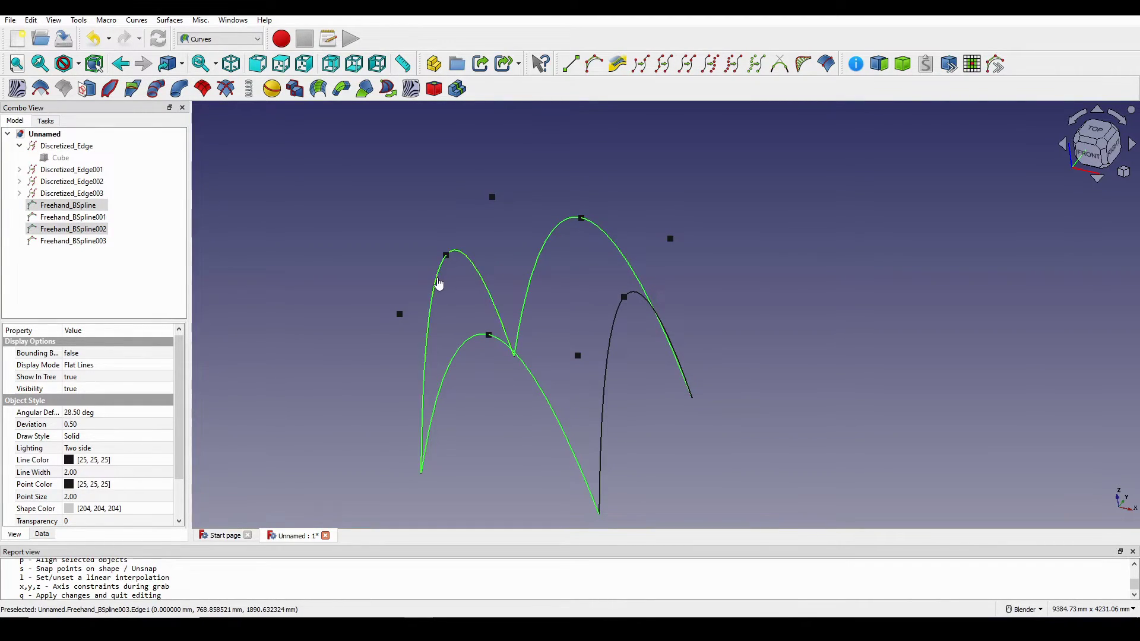
left_click(612, 346, "ctrl")
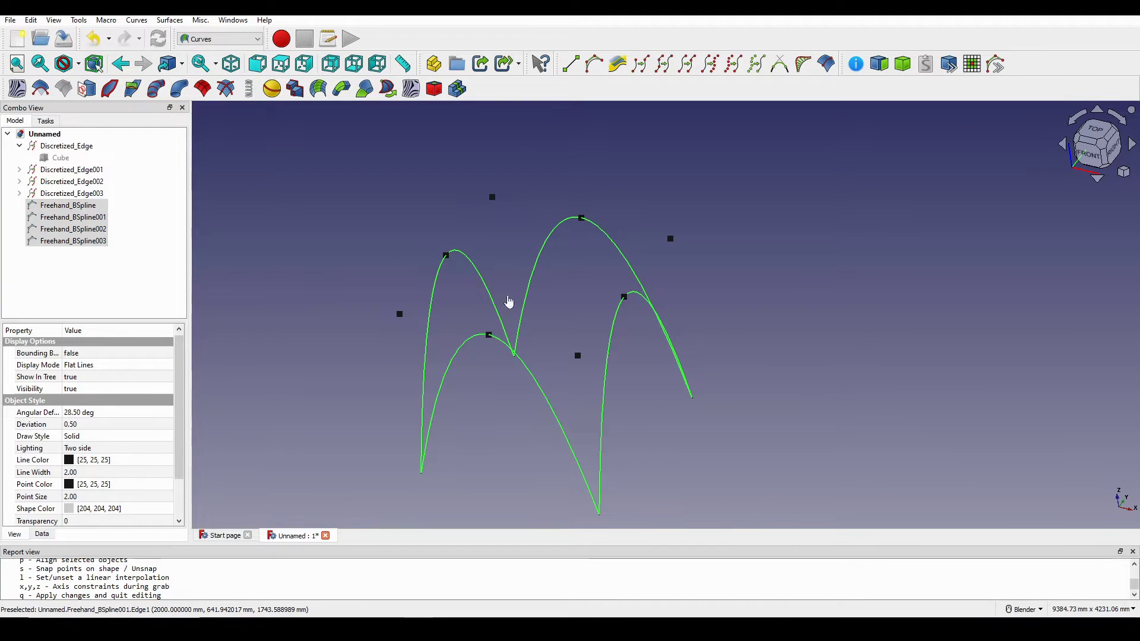
left_click(202, 89)
mouse_move(523, 294)
middle_mouse_down()
mouse_move(658, 293)
mouse_move(534, 280)
mouse_move(650, 339)
mouse_move(547, 326)
mouse_move(529, 335)
mouse_move(550, 369)
mouse_move(622, 372)
mouse_move(568, 216)
mouse_move(689, 295)
mouse_move(561, 365)
mouse_move(628, 356)
middle_mouse_up()
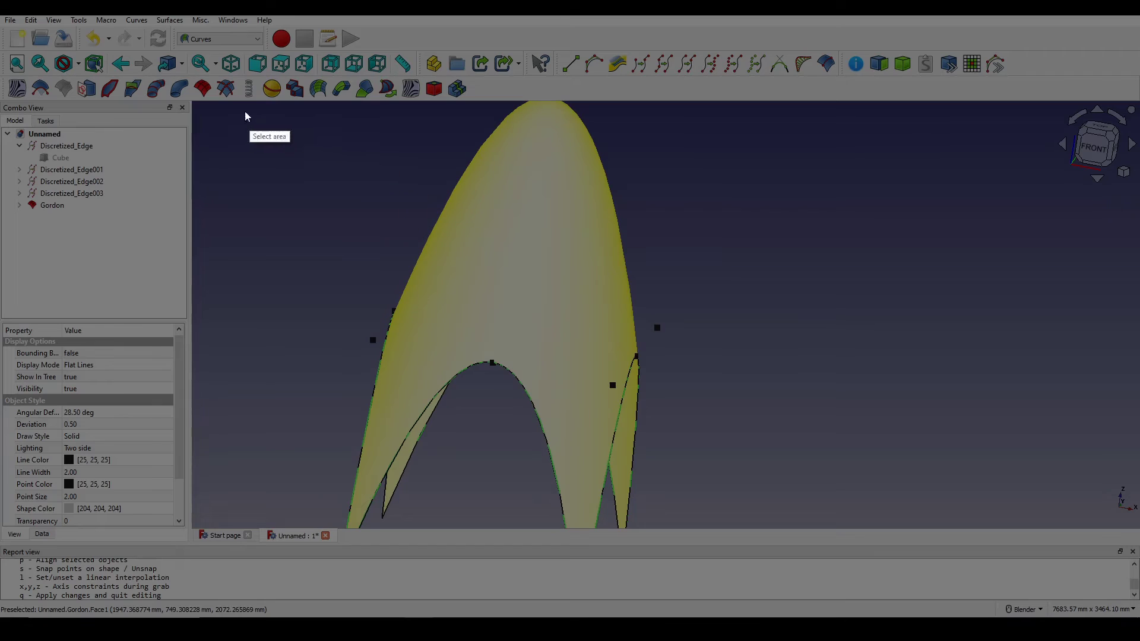
left_click_drag(241, 110, 794, 528)
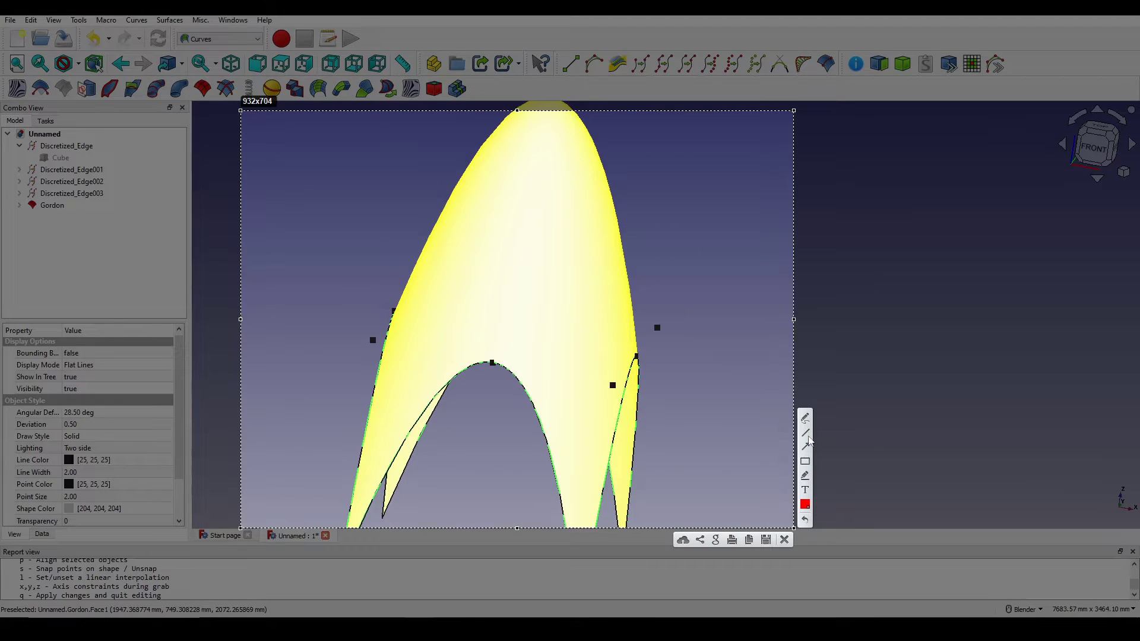
left_click_drag(295, 286, 732, 363)
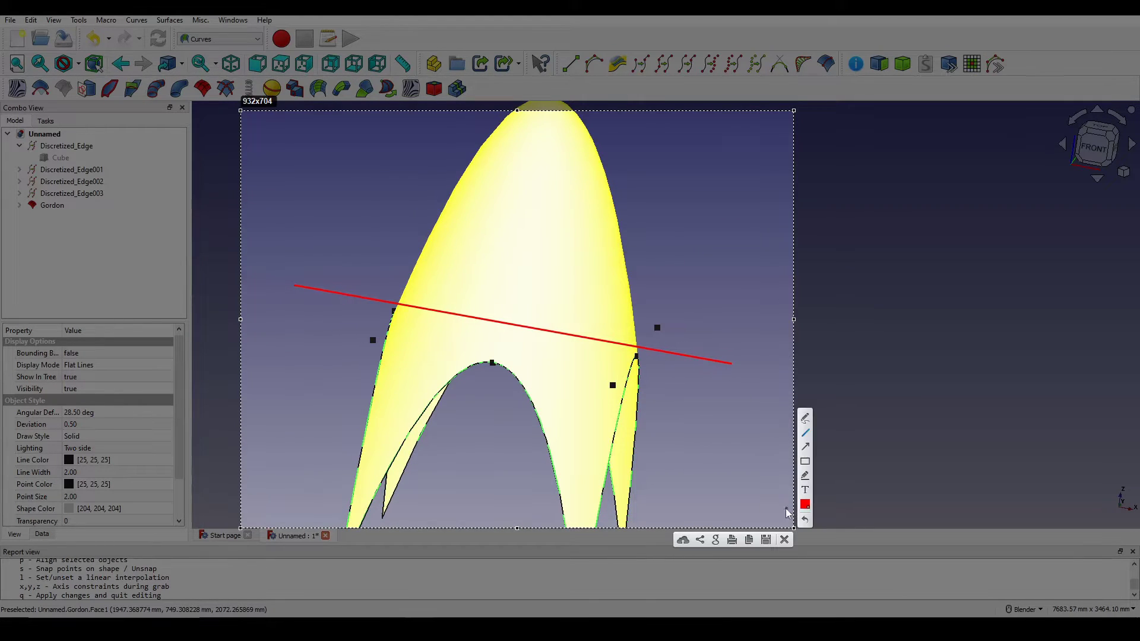
left_click(784, 539)
Delete the Gordon surface while keeping its four arch curves
middle_click_drag(653, 356, 500, 314)
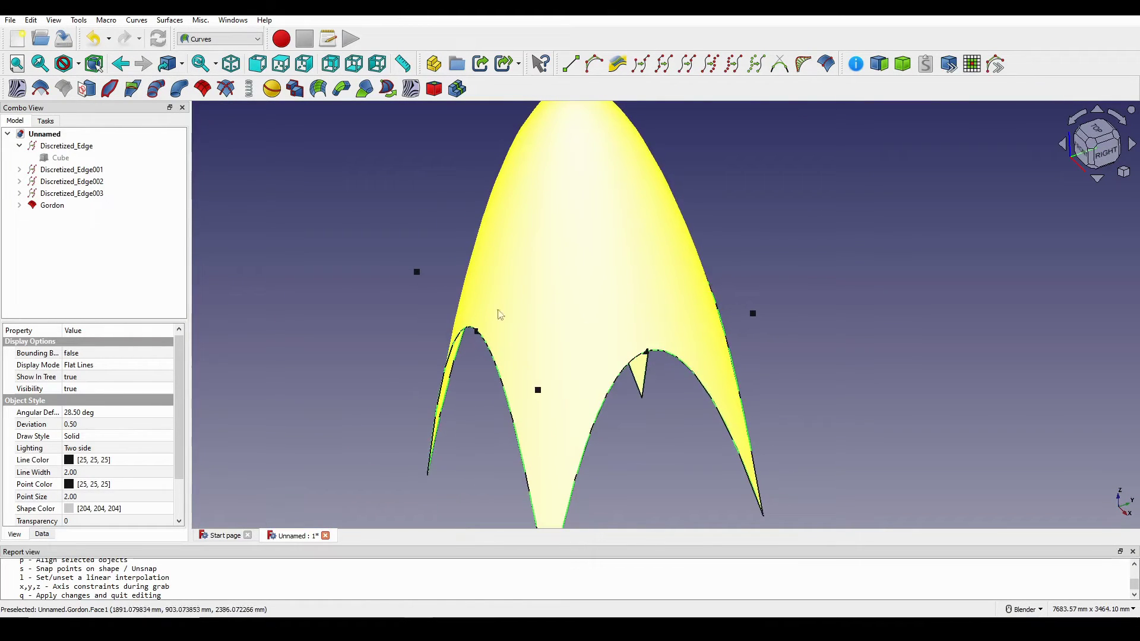
middle_click_drag(595, 326, 480, 317)
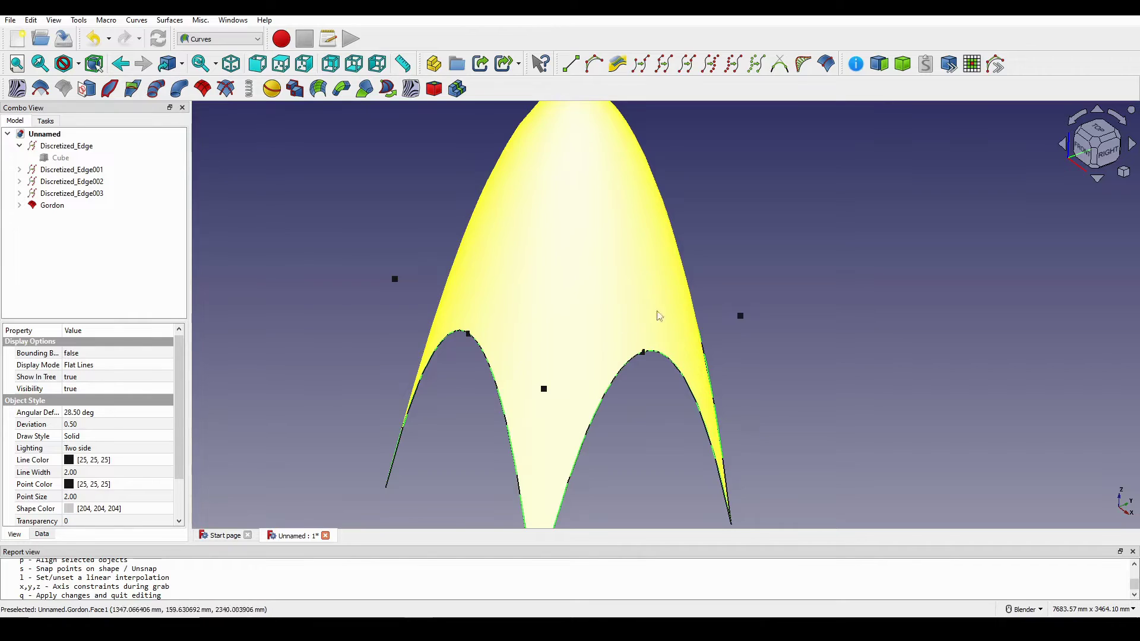
middle_click_drag(659, 316, 606, 319)
left_click(54, 205)
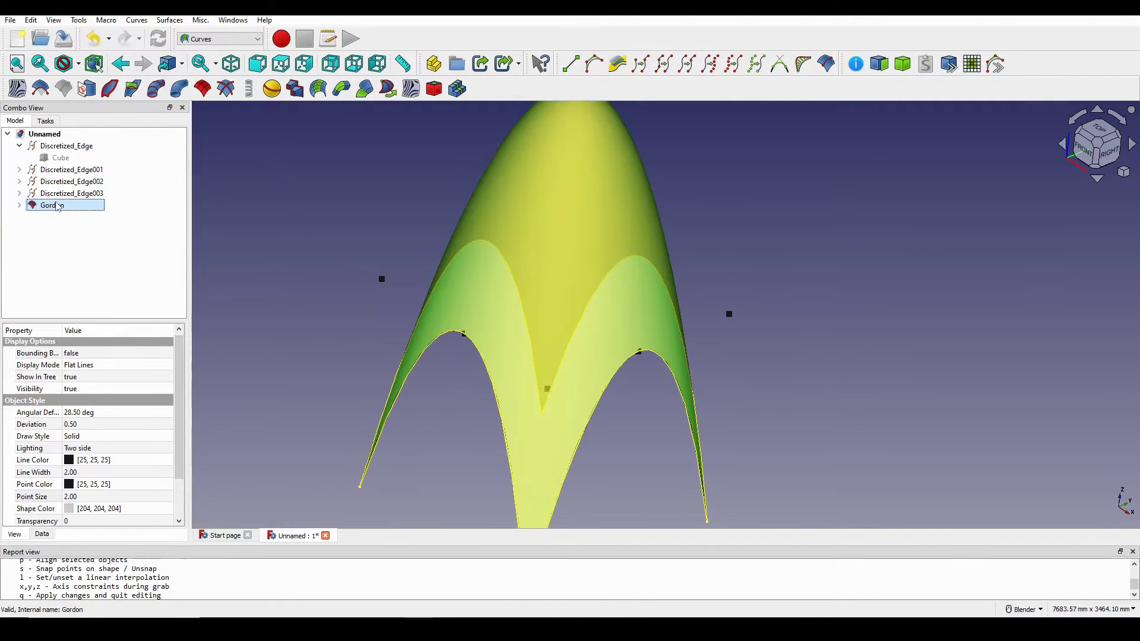
key("Delete")
Create a straight freehand B-spline between the top midpoints of the left and right arches, and finish its editing
middle_click_drag(570, 308, 485, 349)
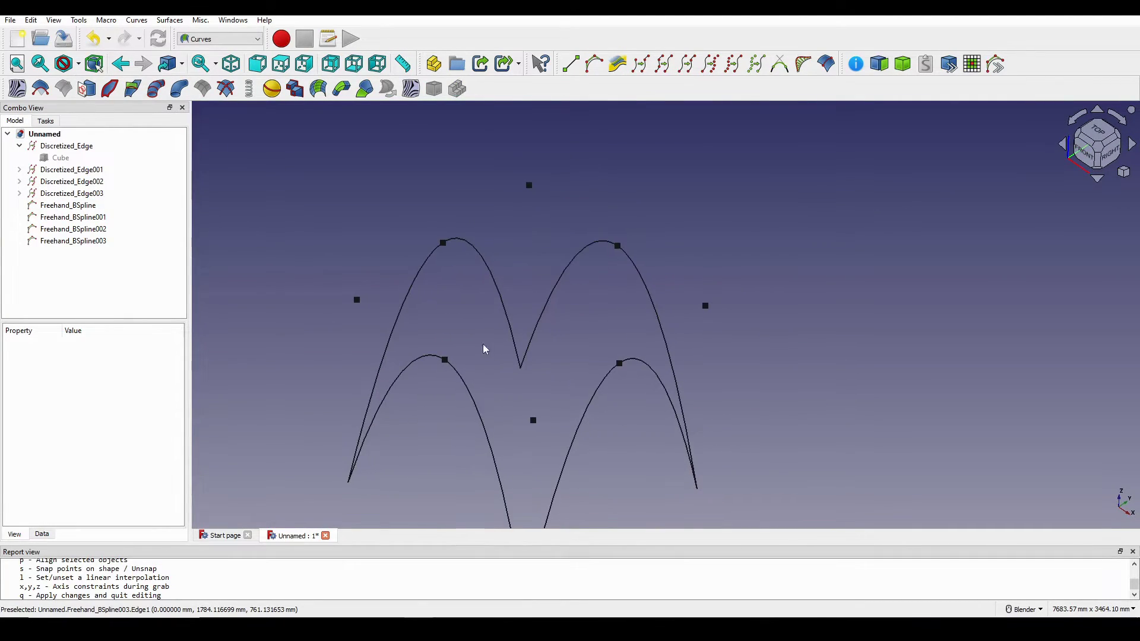
left_click(444, 244)
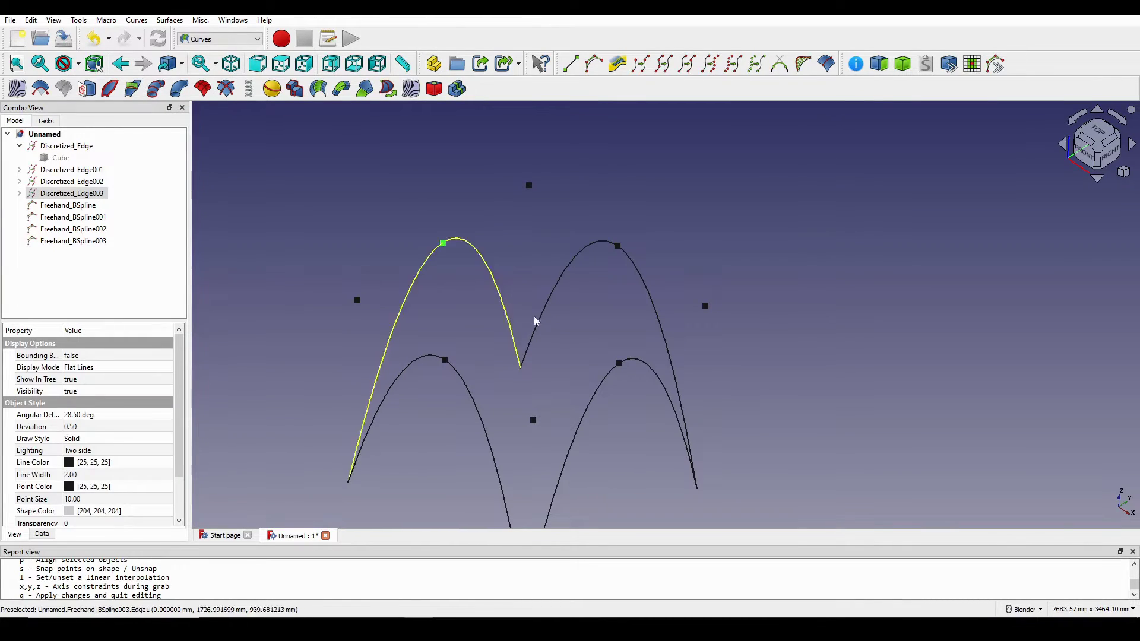
middle_click_drag(659, 381, 611, 360)
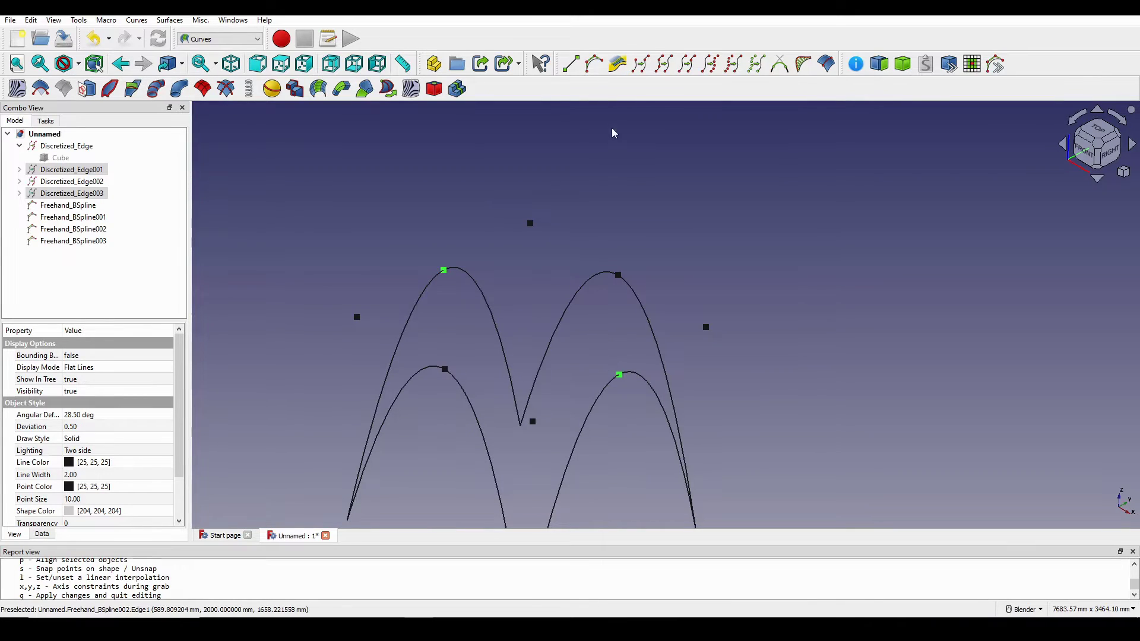
left_click(594, 64)
mouse_move(641, 202)
middle_mouse_down()
mouse_move(692, 288)
mouse_move(677, 356)
mouse_move(586, 245)
middle_mouse_up()
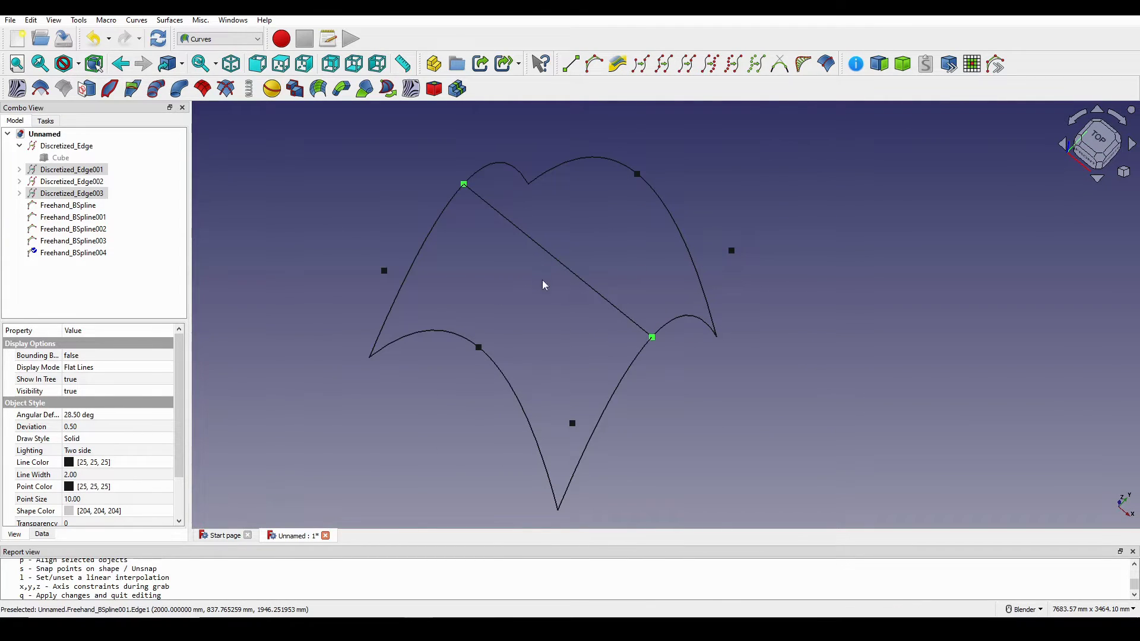
middle_click_drag(542, 285, 426, 391)
key("q")
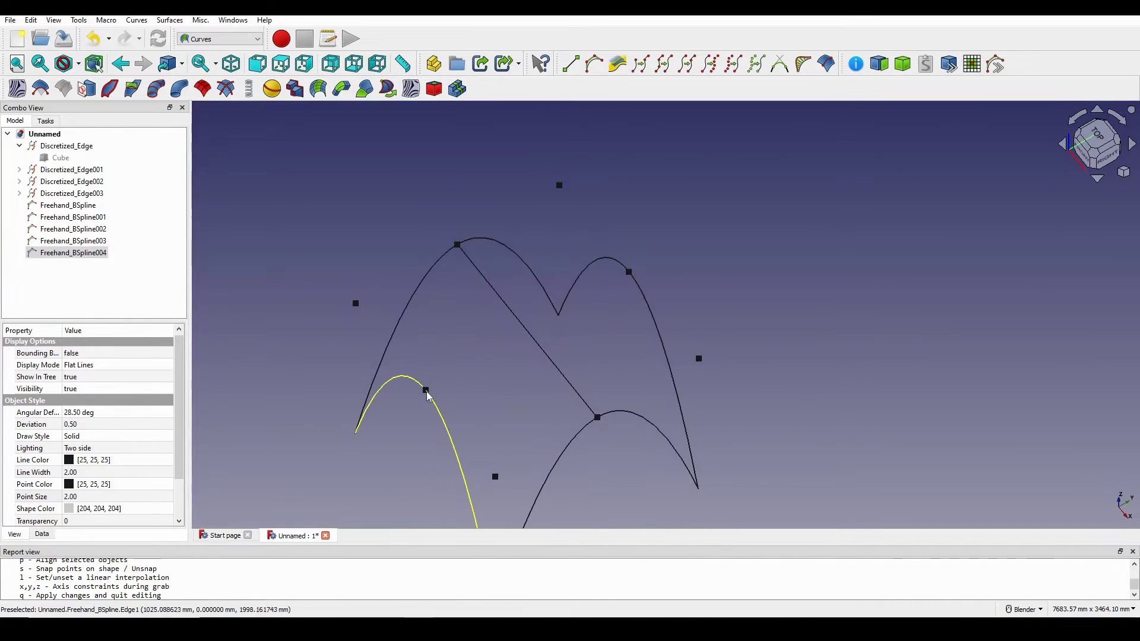
In top view, create a freehand B-spline from the front arch's midpoint through the first straight curve's middle to the rear arch's midpoint
left_click(427, 392)
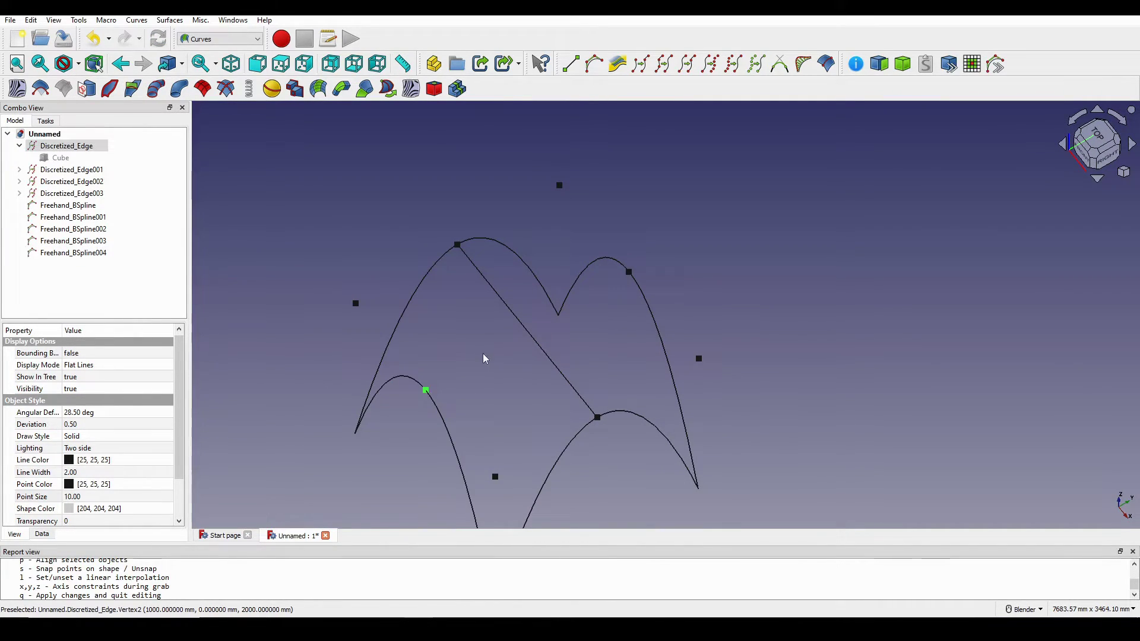
middle_click_drag(808, 374, 769, 368)
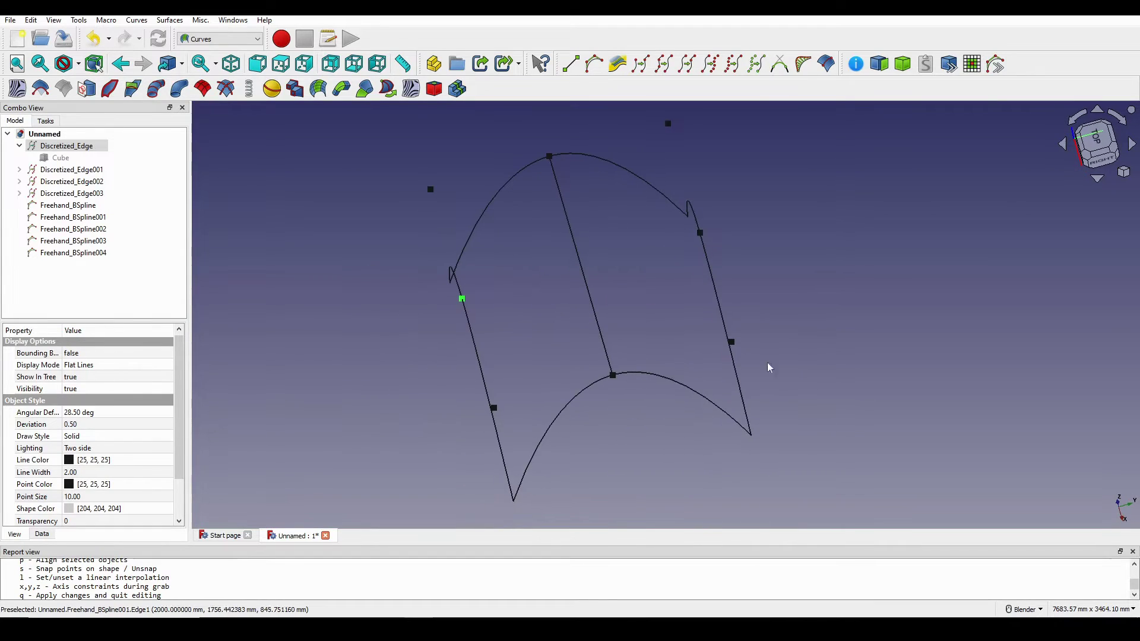
left_click(1091, 152)
middle_click_drag(684, 188, 651, 334, "shift")
scroll(458, 376, "up", 2)
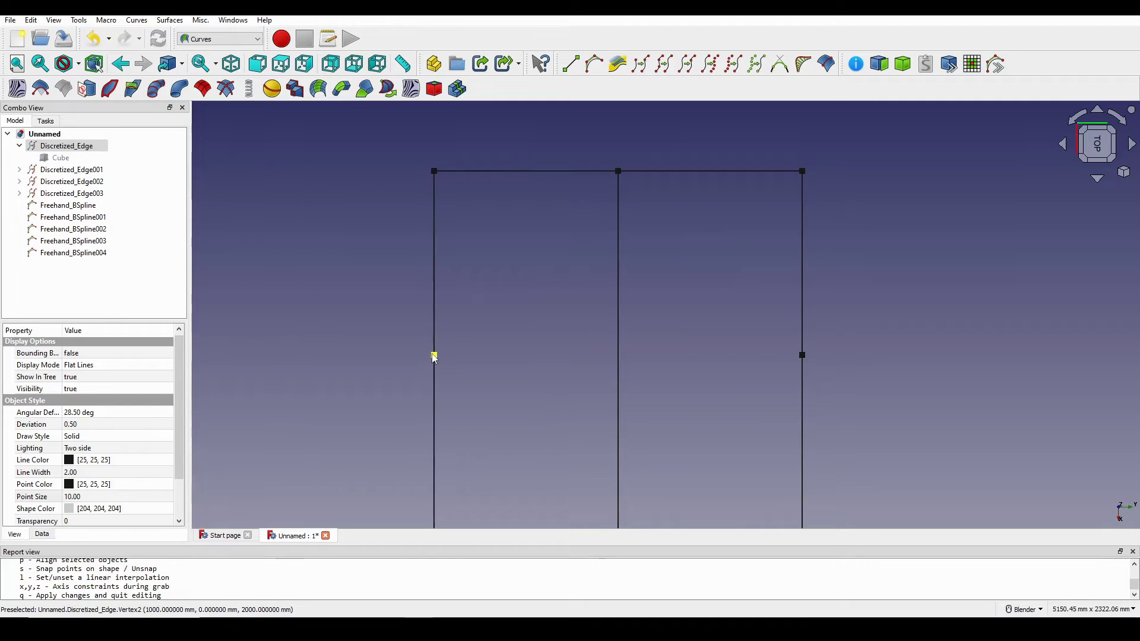
left_click(619, 363)
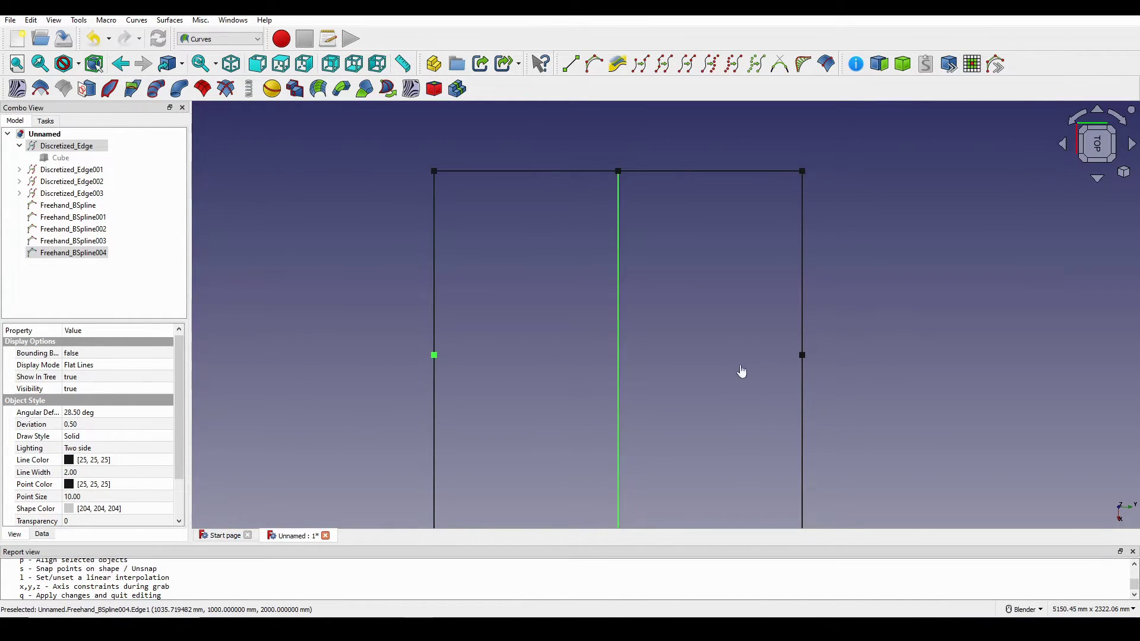
left_click(803, 359, "ctrl")
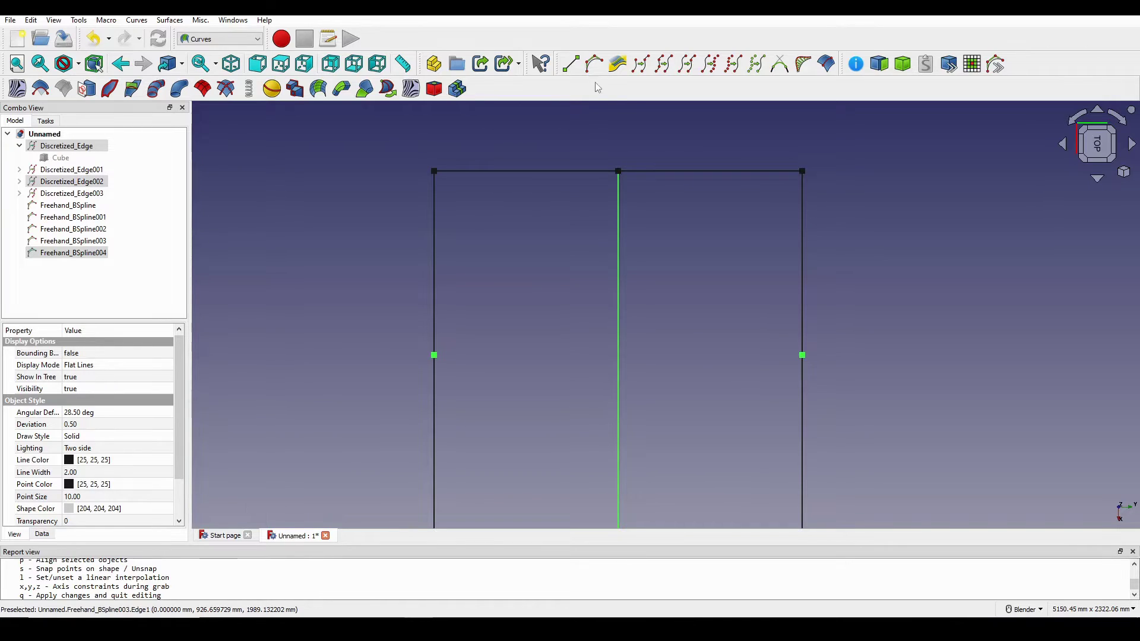
left_click(594, 64)
Align the second cross curve's middle point with the centre of the first straight curve, and finish its editing
scroll(633, 245, "down", 2)
scroll(626, 332, "up", 4)
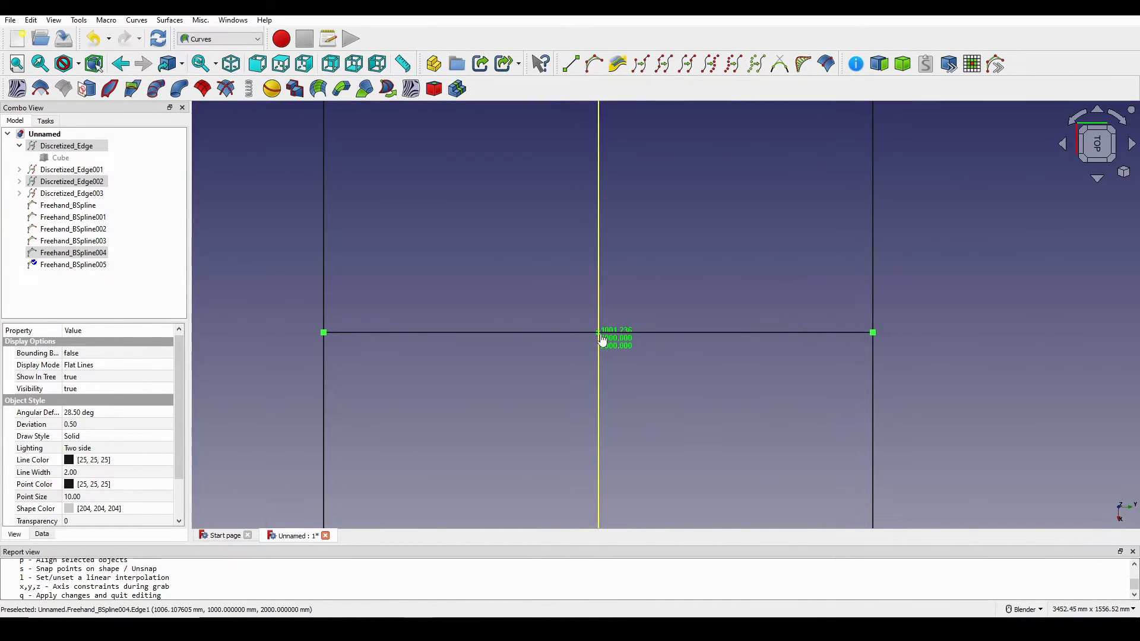
left_click(600, 344)
scroll(615, 346, "down", 2)
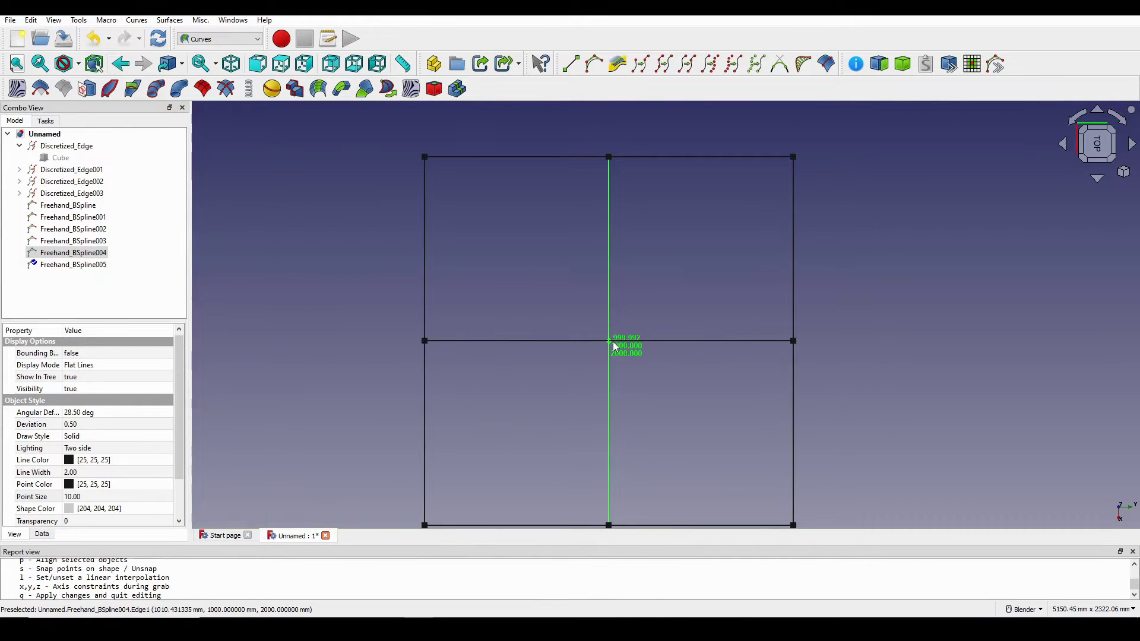
scroll(647, 380, "down", 2)
middle_click_drag(647, 382, 713, 383)
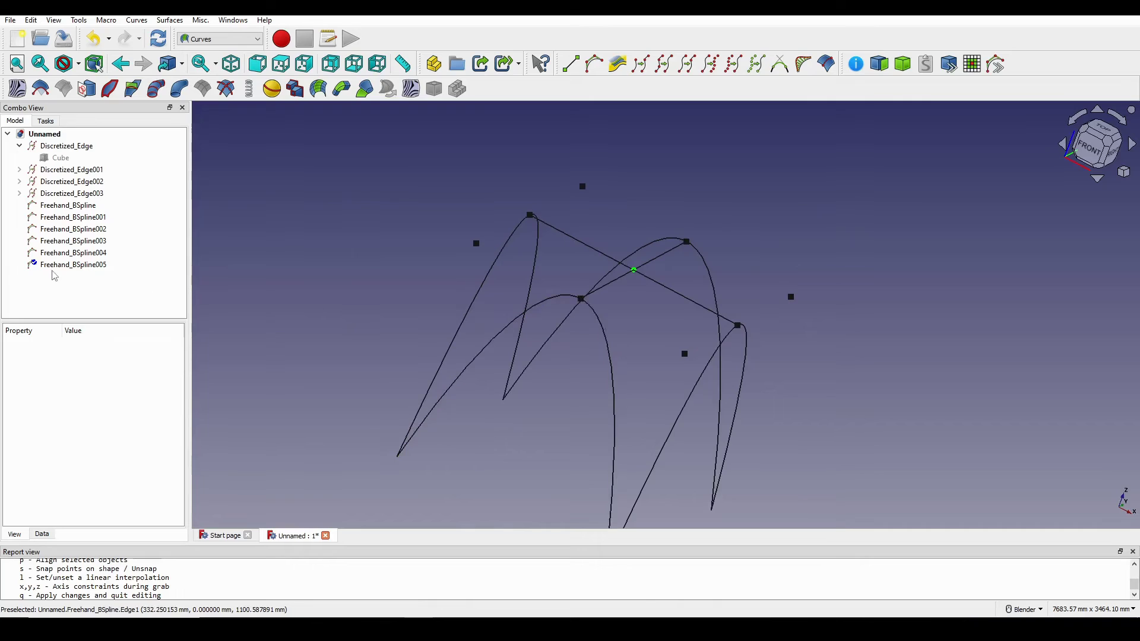
left_click(73, 264)
scroll(569, 321, "down", 2)
Build a Gordon surface from the four arch curves and the two straight cross curves
middle_click_drag(569, 322, 533, 368)
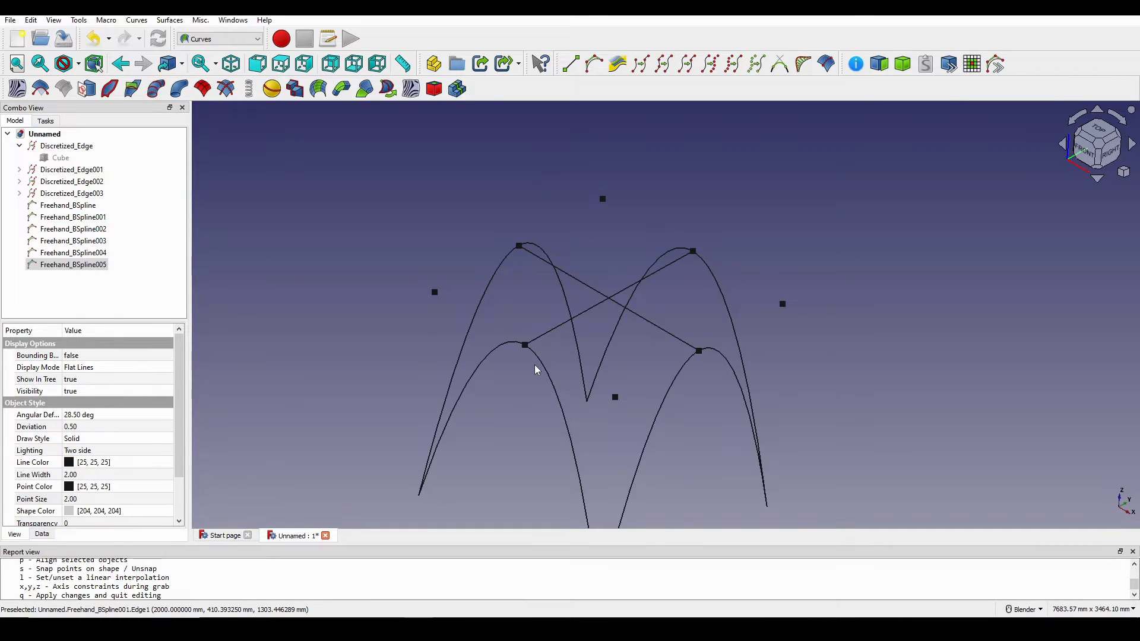
left_click(578, 374)
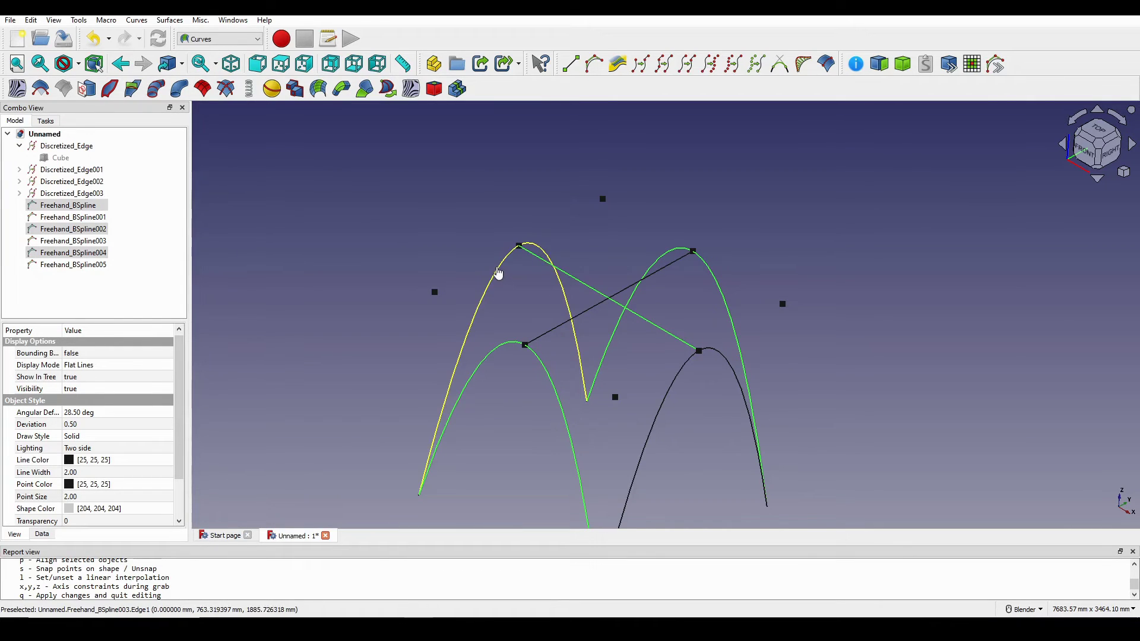
left_click(555, 333, "ctrl")
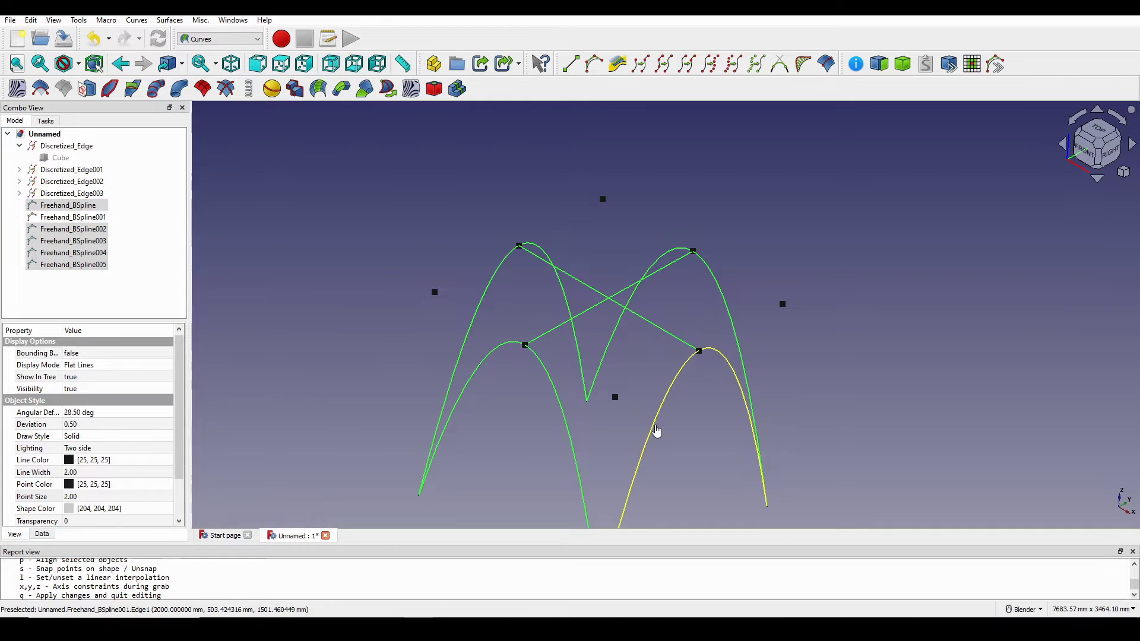
left_click(202, 88)
middle_click_drag(772, 368, 585, 369)
left_click(822, 326)
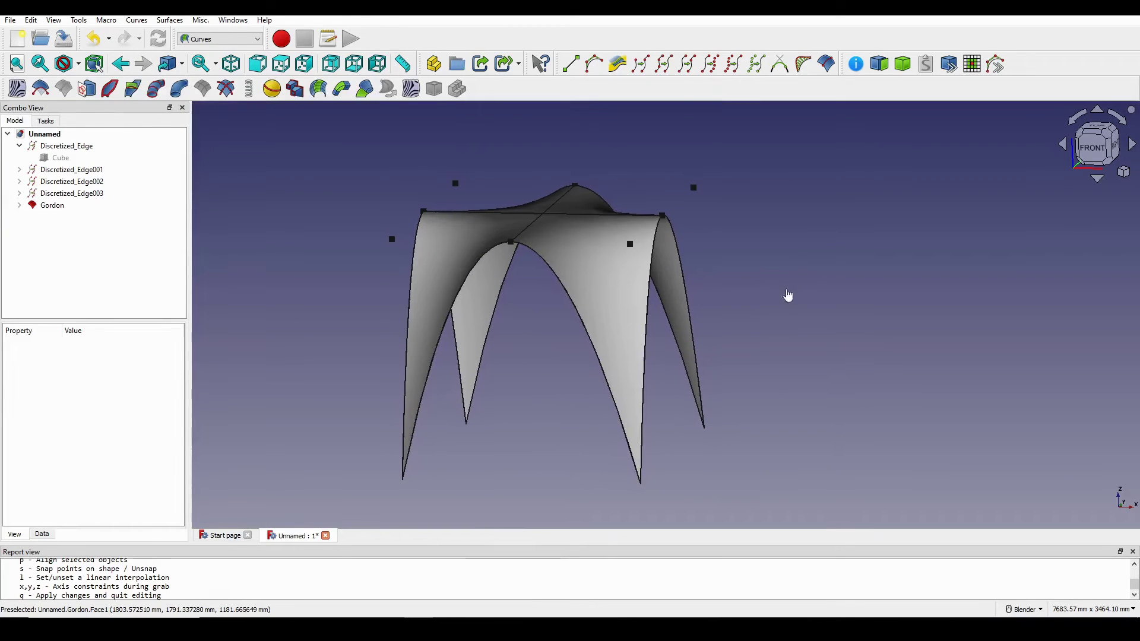
Show the cube again around the Gordon surface
left_click(61, 158)
key("space")
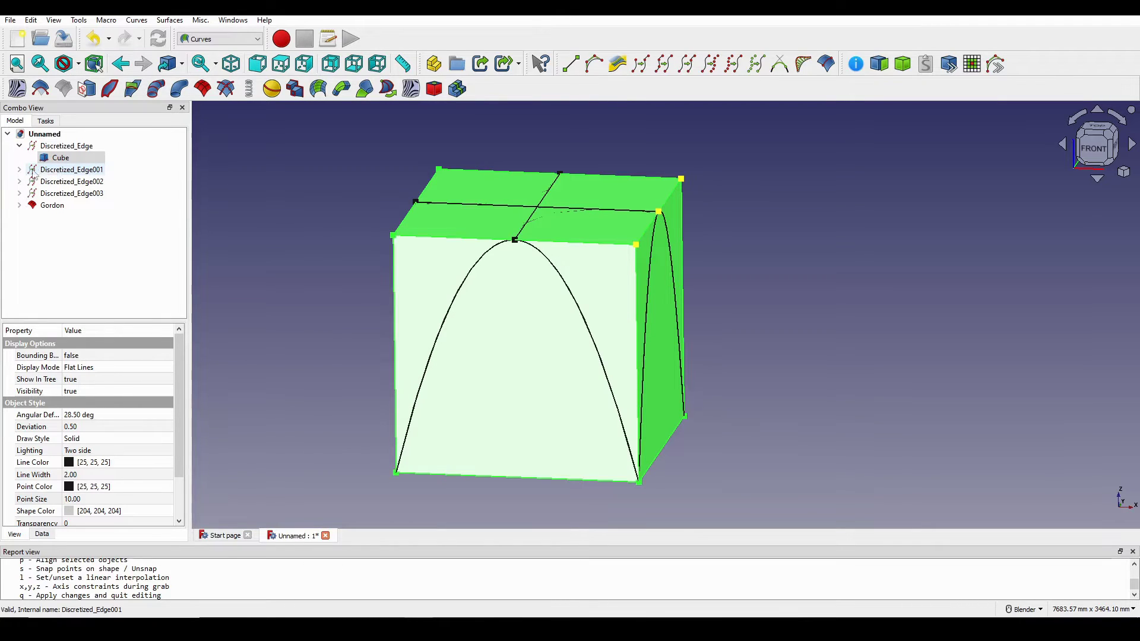
scroll(528, 265, "up", 1)
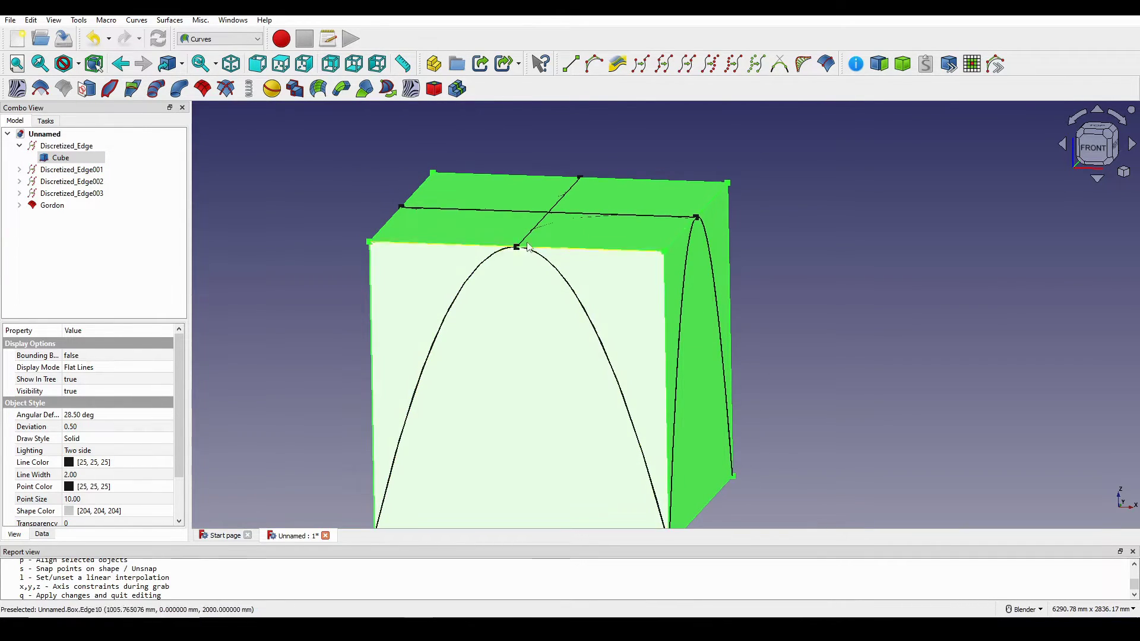
Examine the cube with its arches from several angles, and locate the discretized edges and the Gordon surface
middle_click_drag(520, 250, 621, 259)
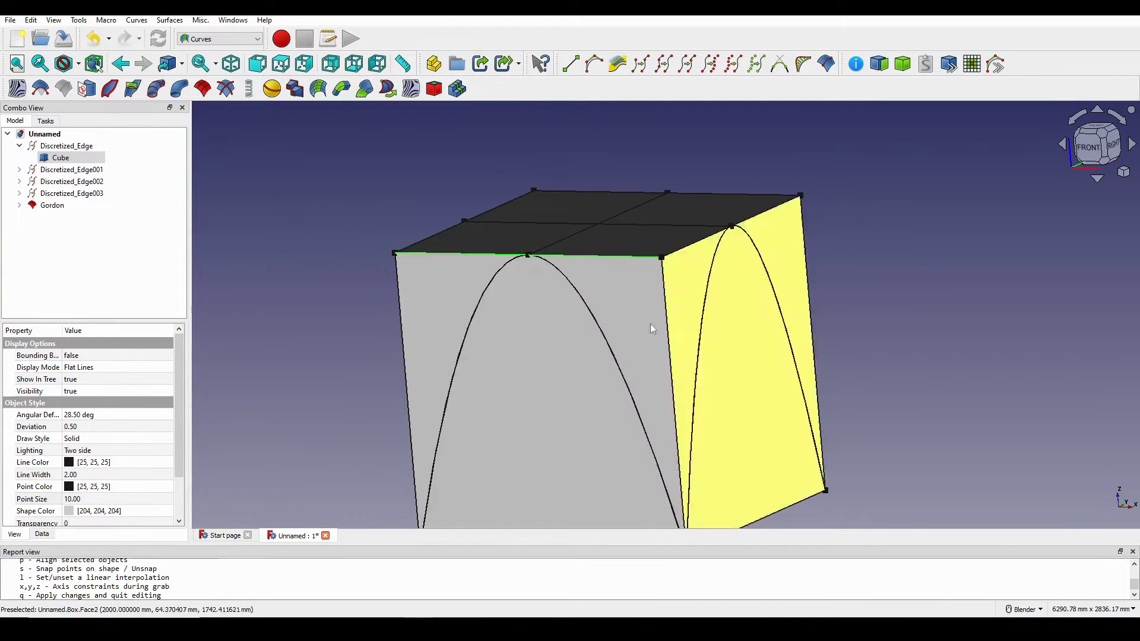
middle_click_drag(658, 326, 588, 342)
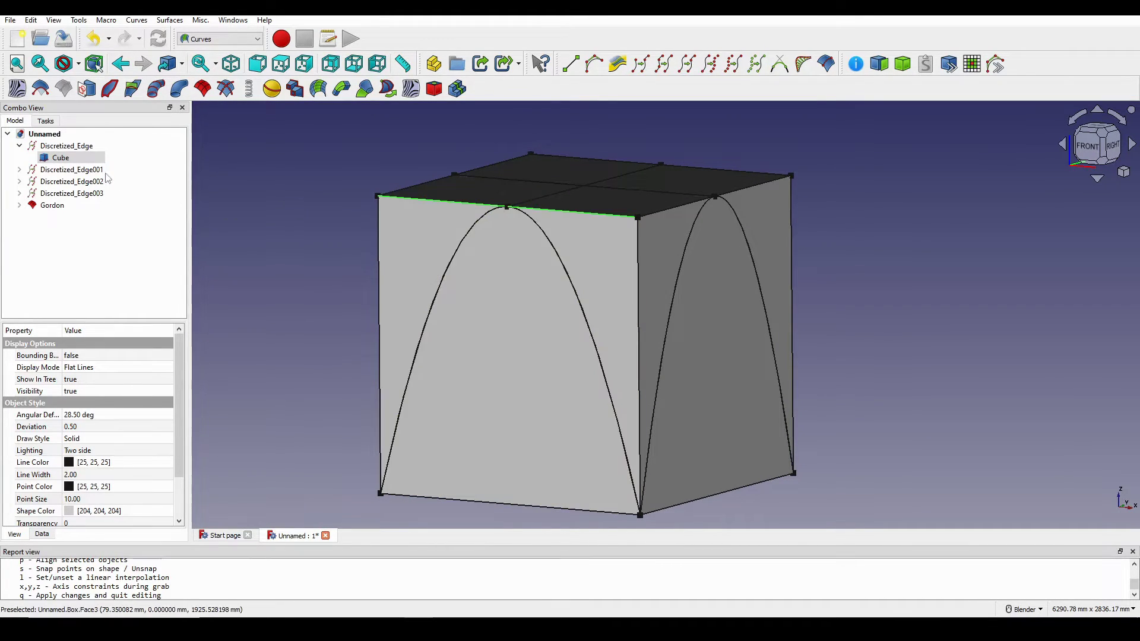
left_click(82, 170)
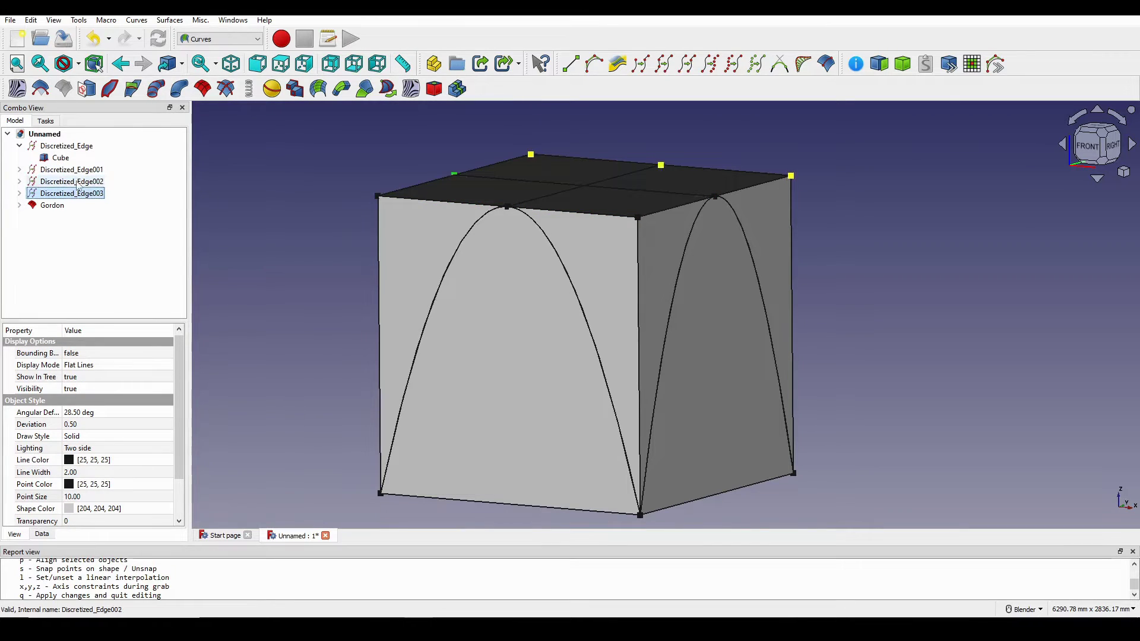
key("Down")
key("Down")
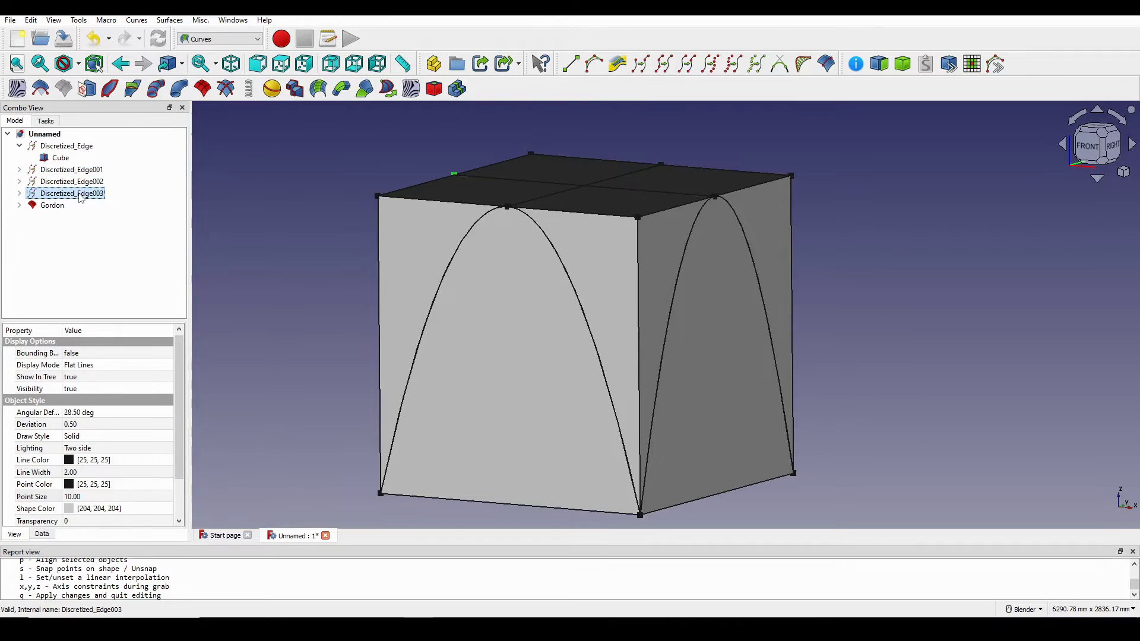
left_click(54, 210)
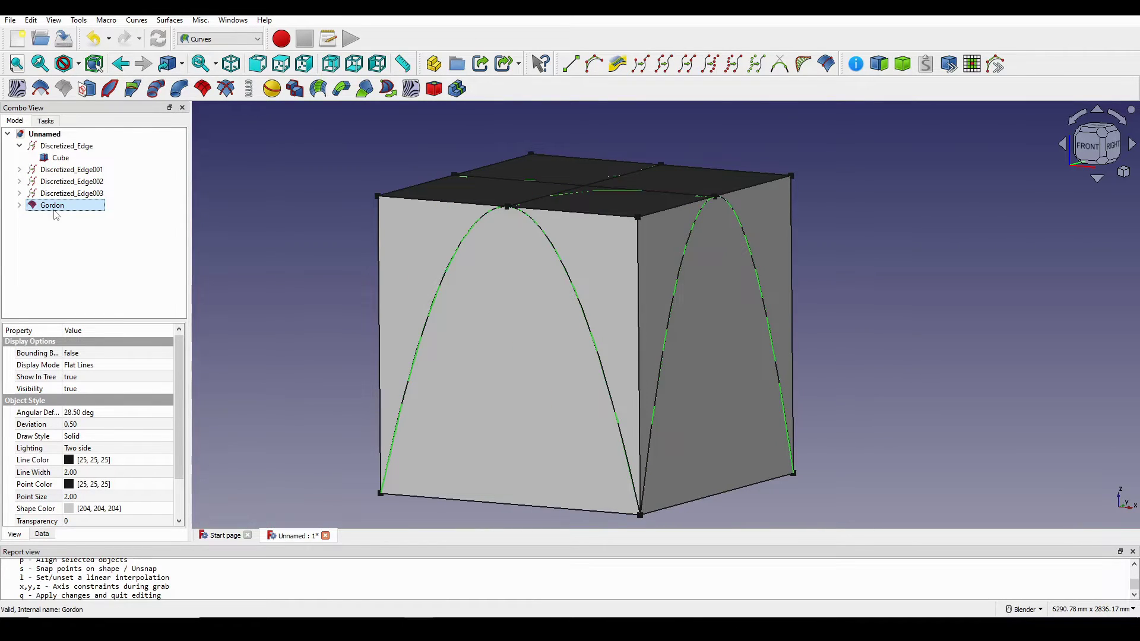
middle_click_drag(679, 250, 685, 283)
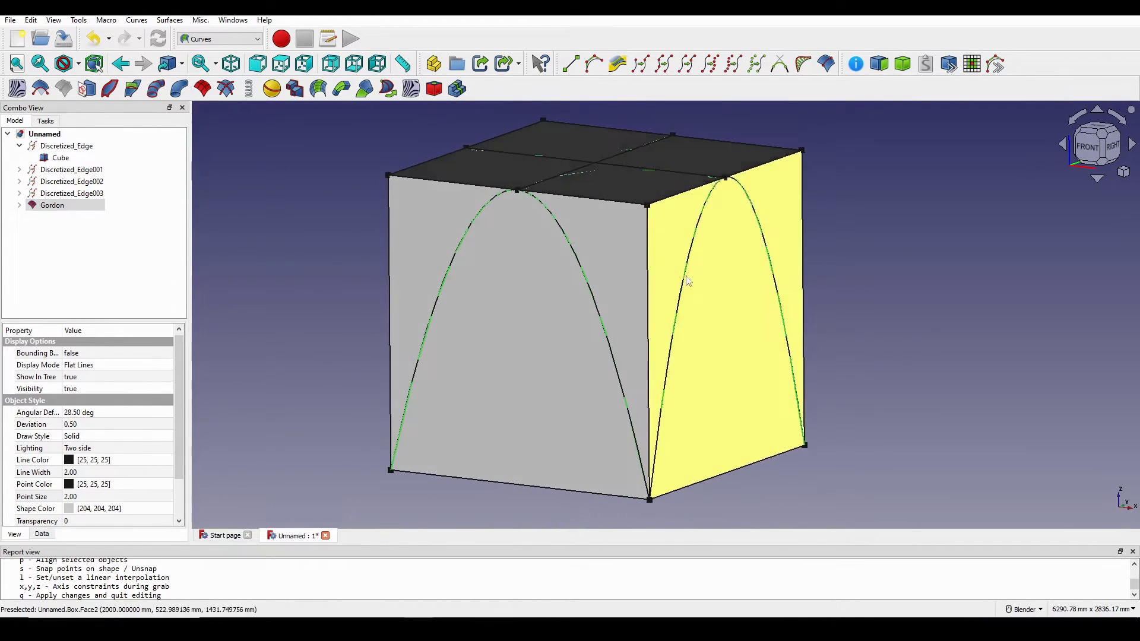
left_click(894, 264)
middle_click_drag(910, 302, 920, 280)
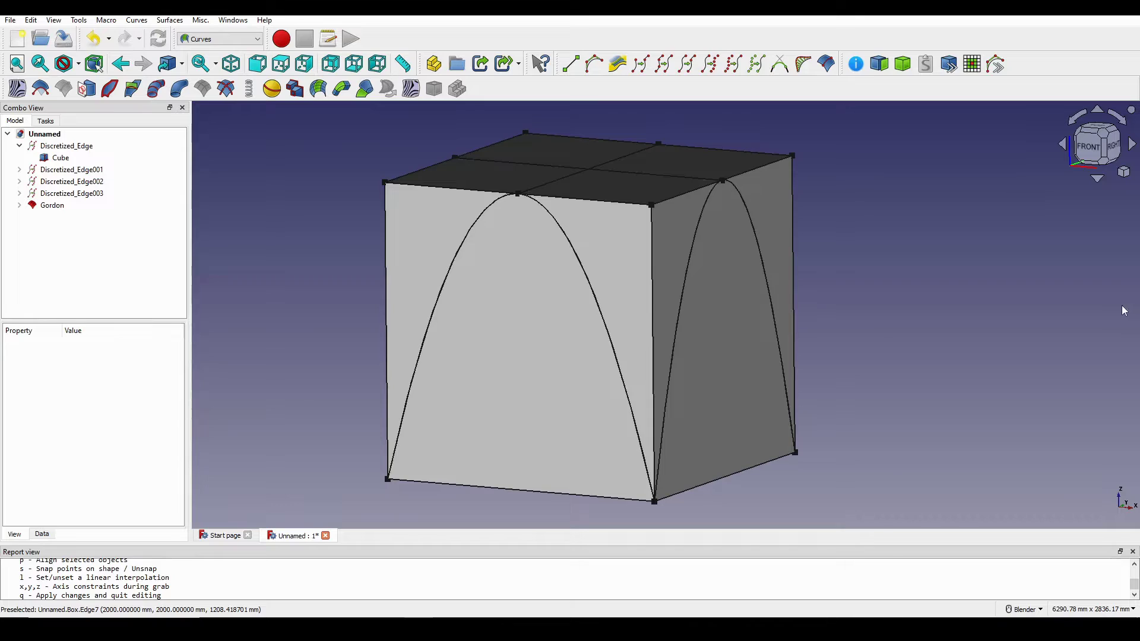
Set the cube's height to 1000 mm
left_click(56, 159)
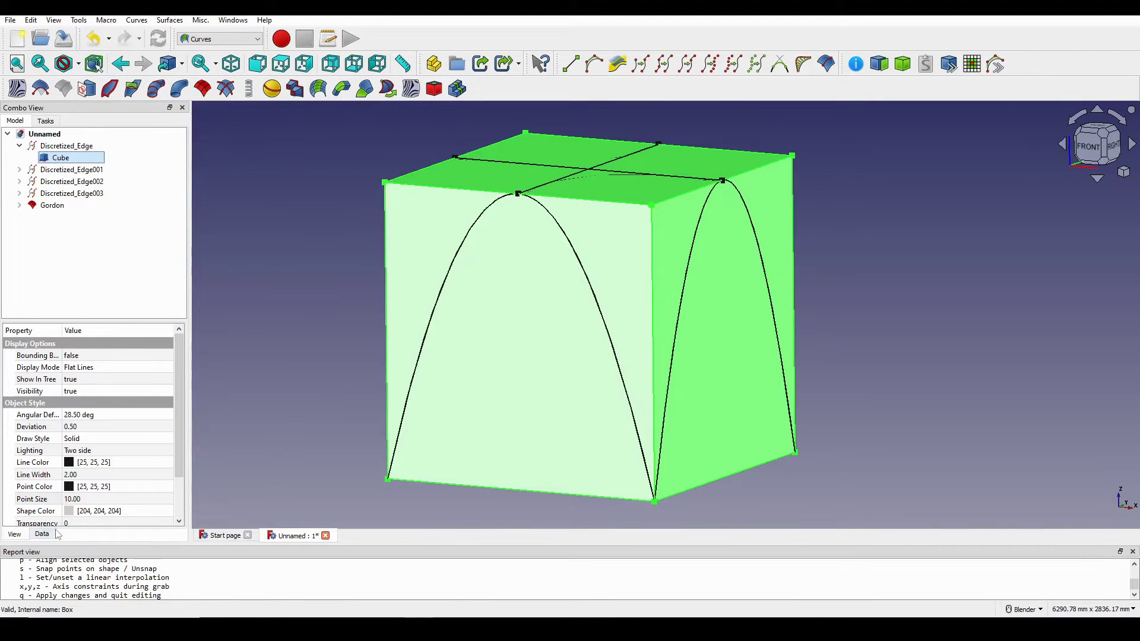
left_click(52, 536)
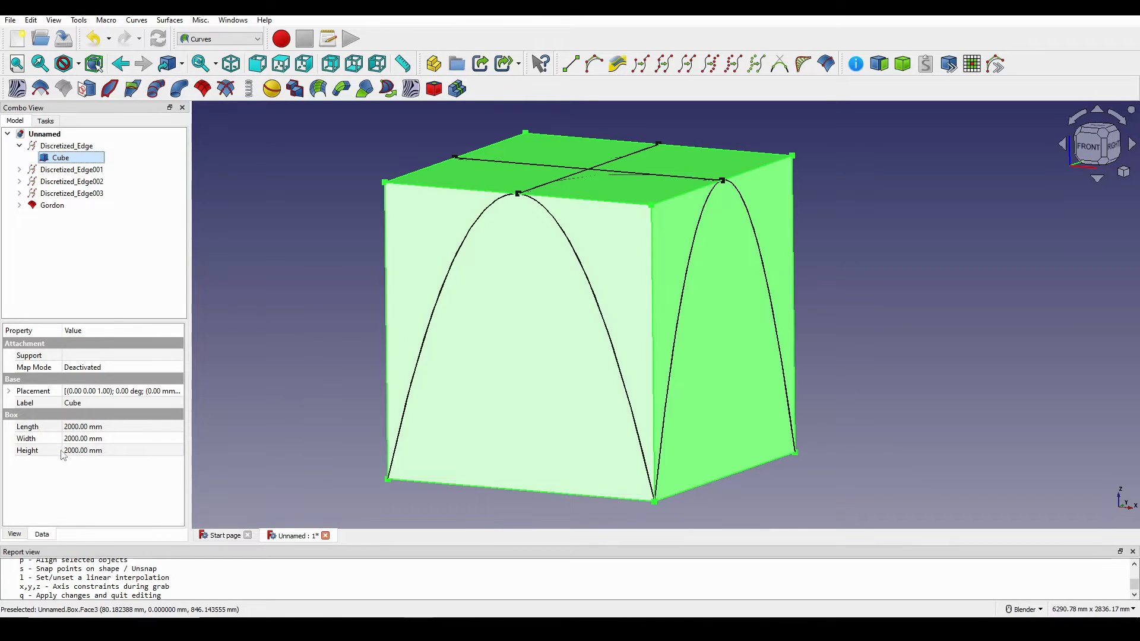
left_click(81, 451)
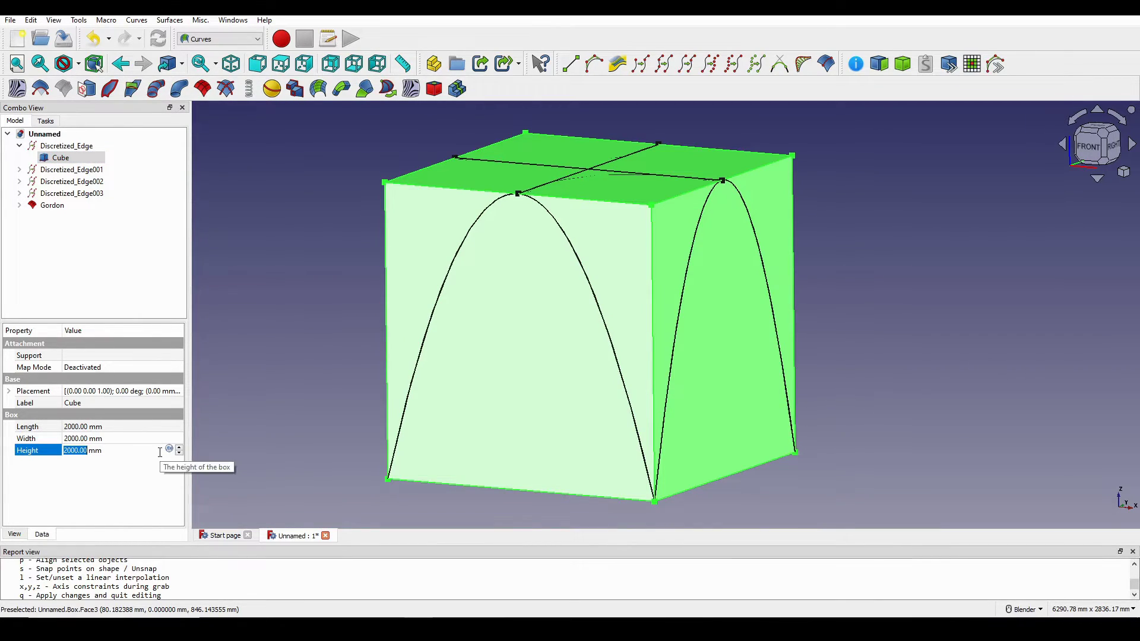
type("1000")
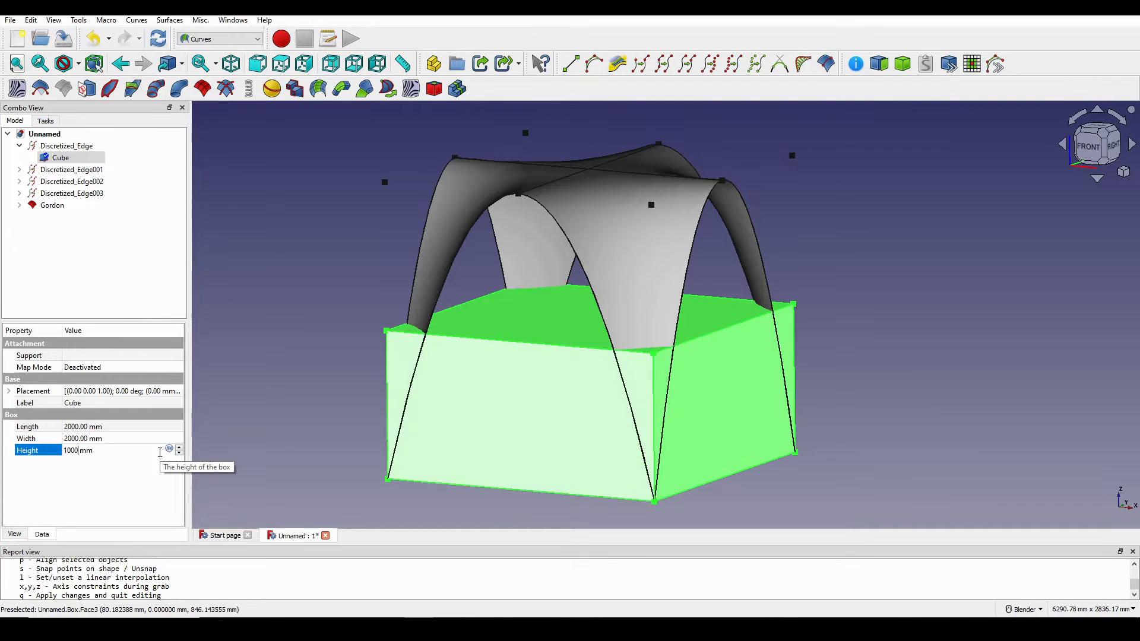
key("Return")
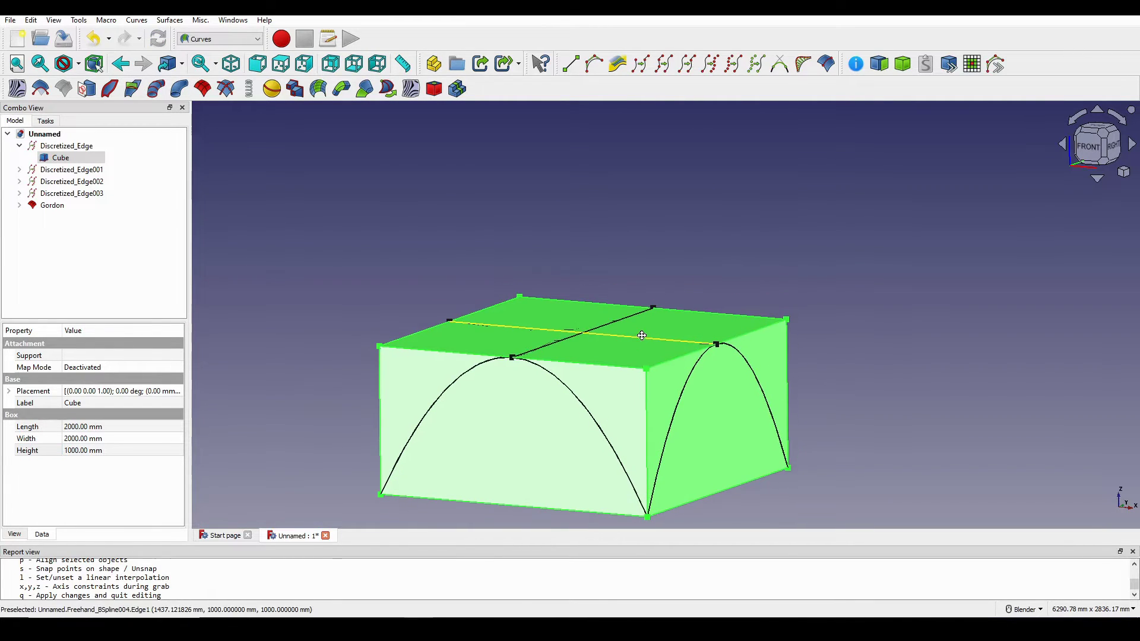
Hide the cube so that only the canopy surface and its curves are displayed
key("space")
middle_click_drag(641, 288, 694, 318, "shift")
middle_click_drag(713, 362, 595, 364)
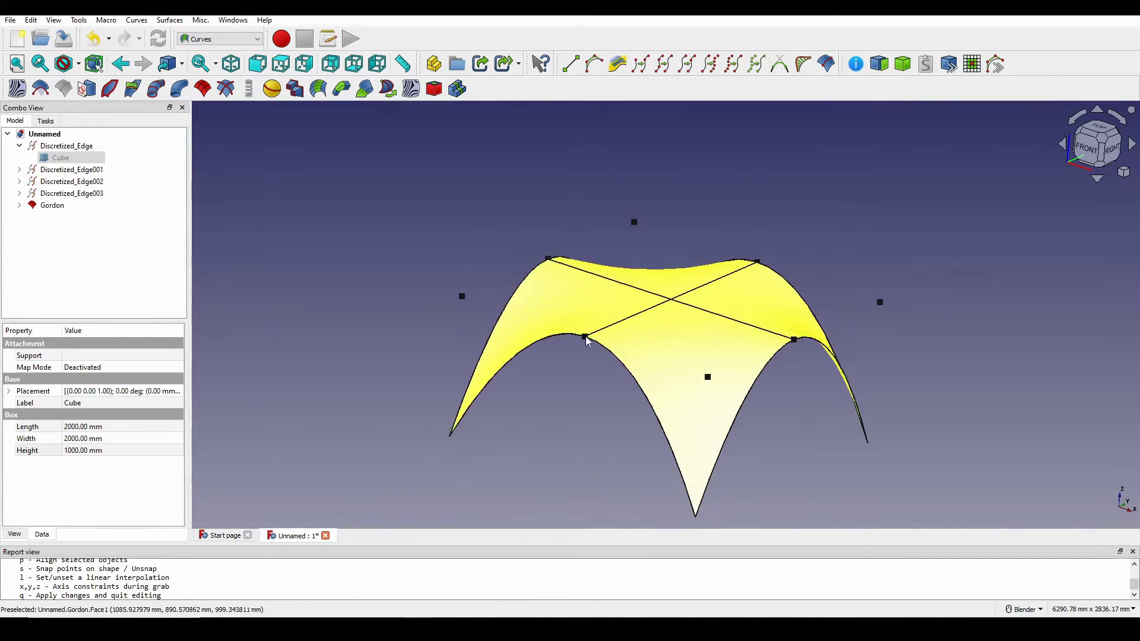
mouse_move(663, 342)
middle_mouse_down()
mouse_move(683, 337)
mouse_move(697, 369)
mouse_move(641, 351)
middle_mouse_up()
left_click(780, 208)
middle_click_drag(758, 283, 715, 280, "shift")
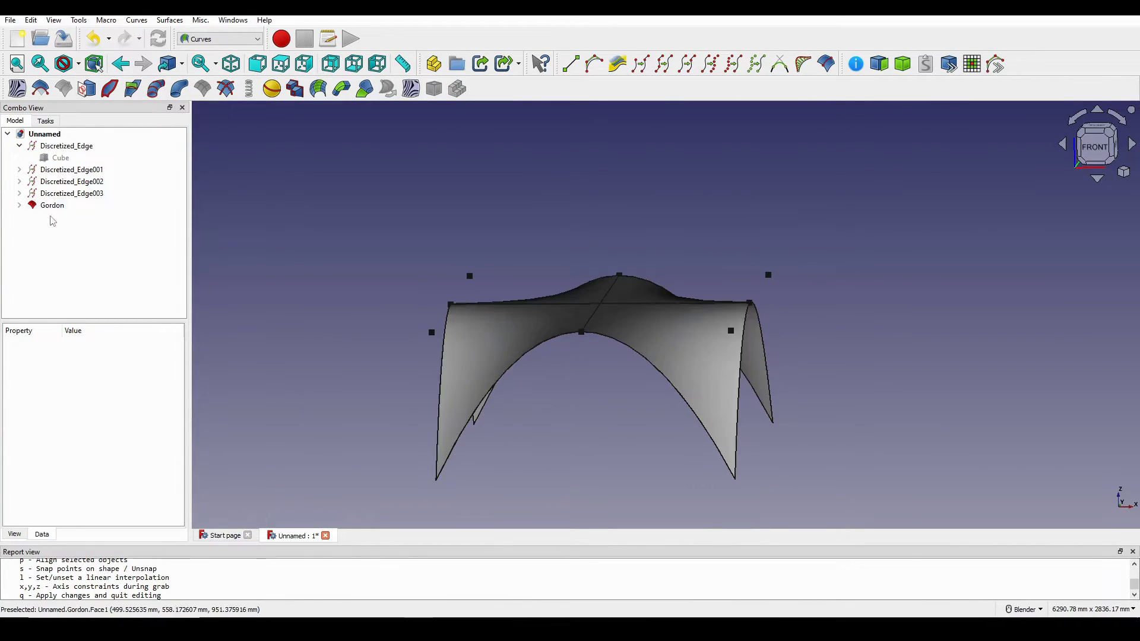
middle_click_drag(695, 351, 681, 349)
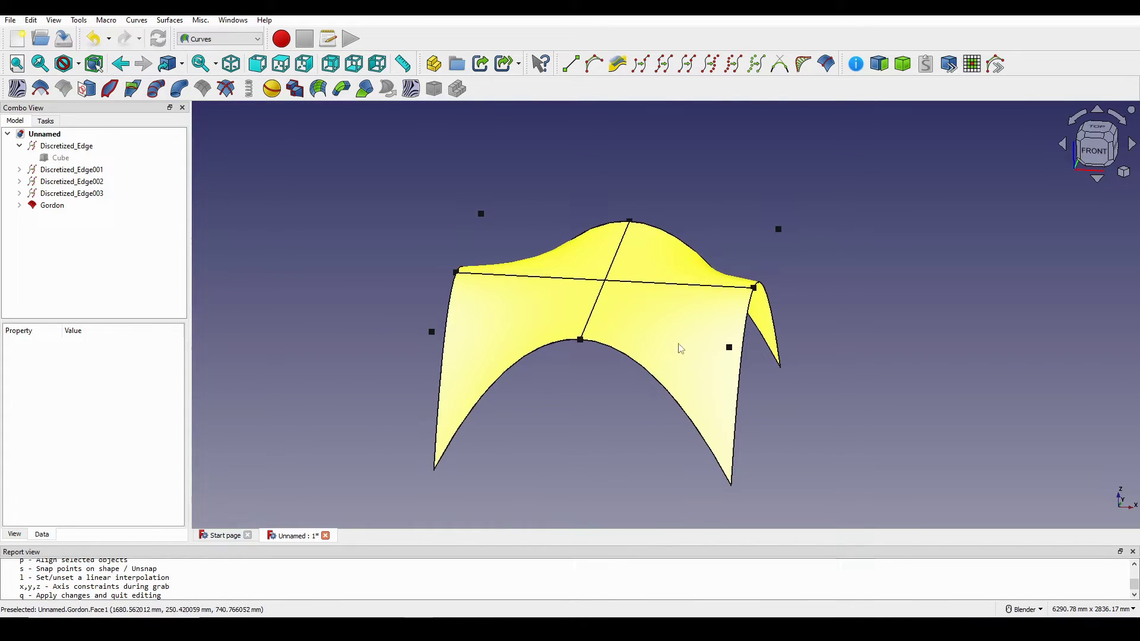
Hide all six freehand B-splines that serve as sources of the Gordon surface
left_click(633, 282)
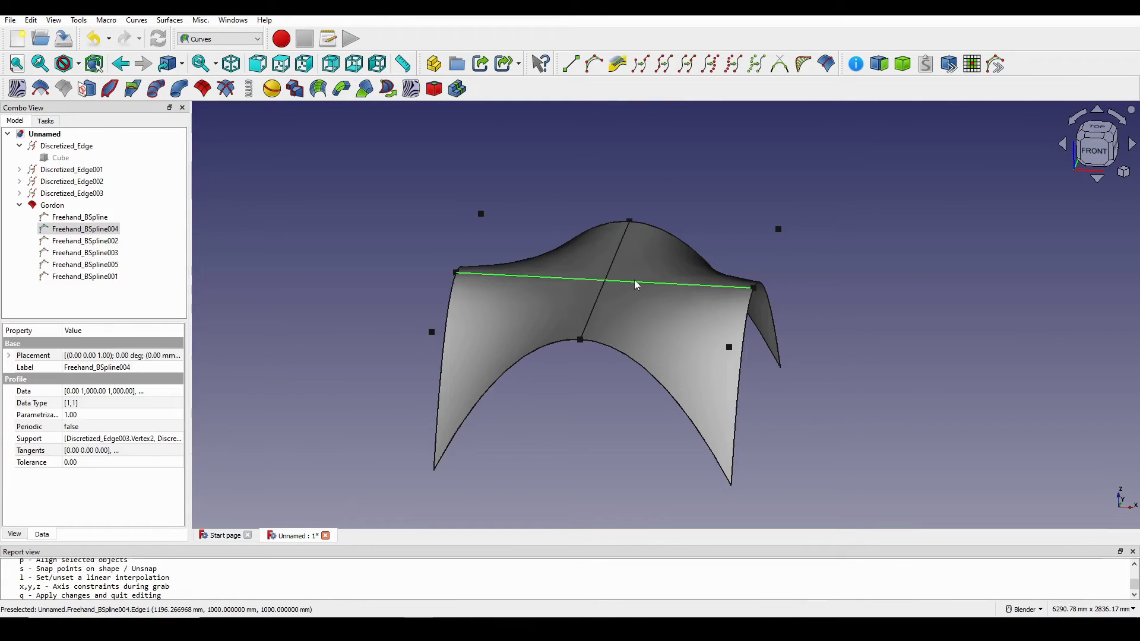
left_click(67, 218)
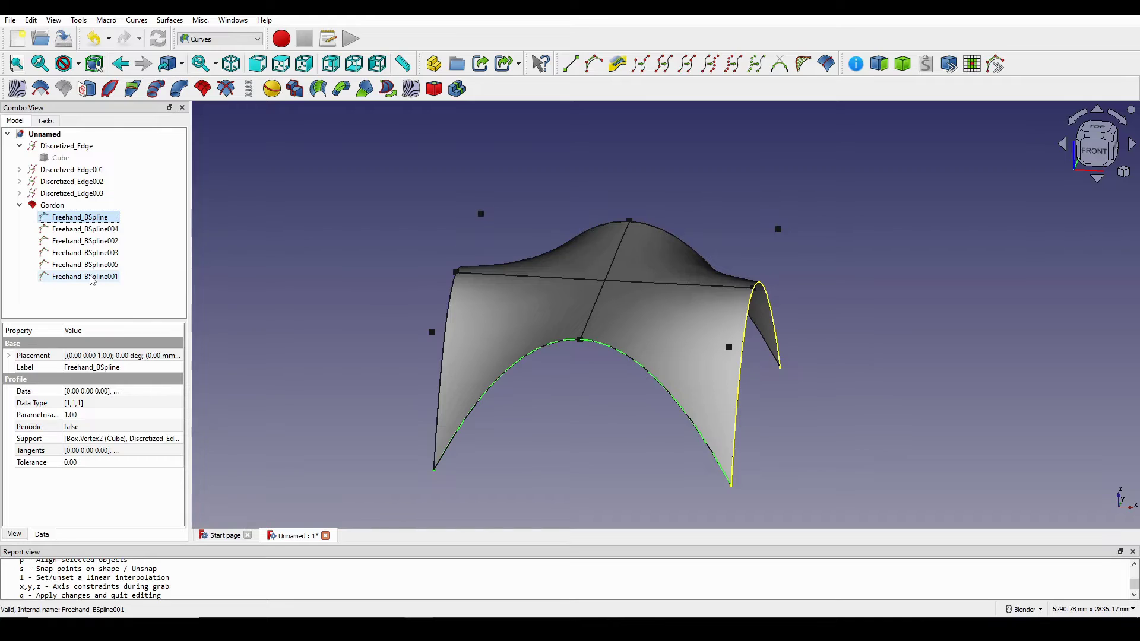
left_click(19, 205)
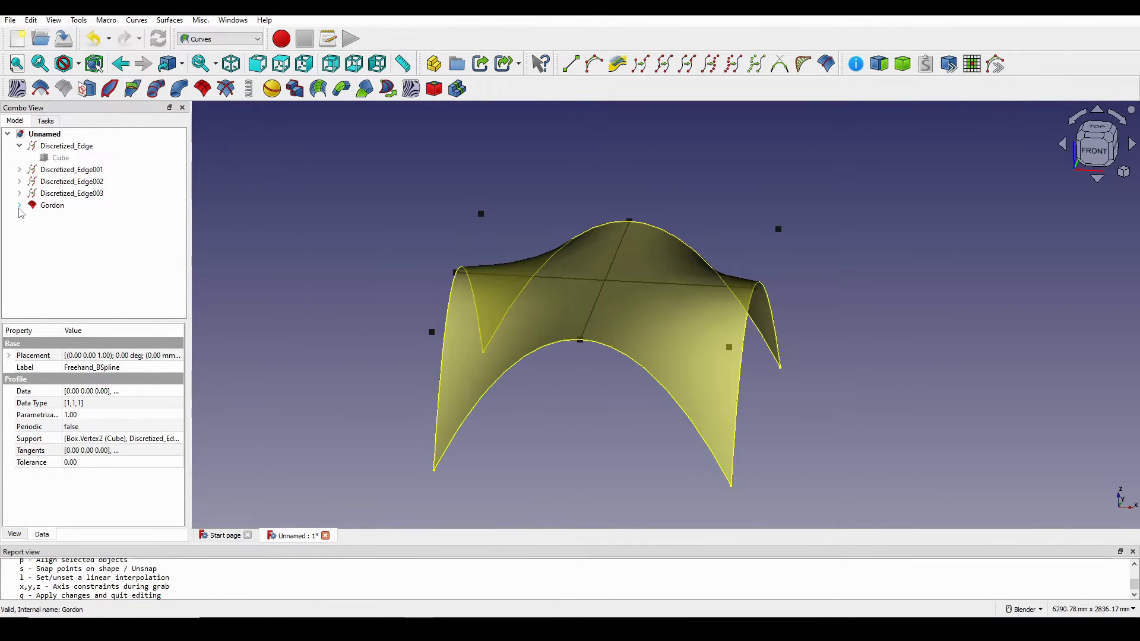
left_click(19, 205)
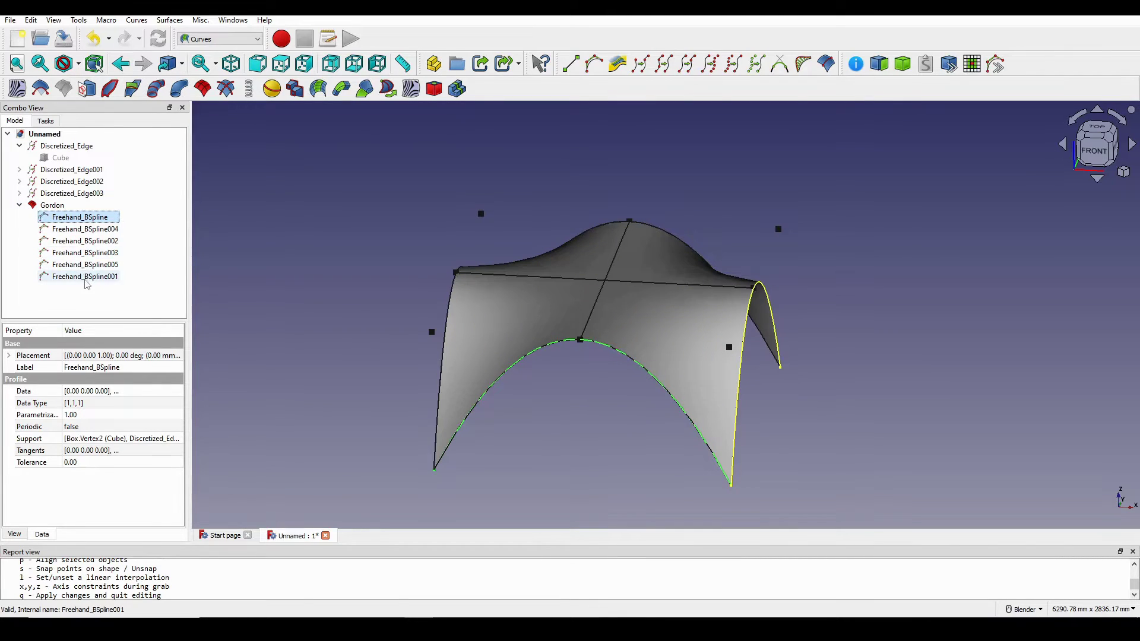
left_click(38, 274, "shift")
key("space")
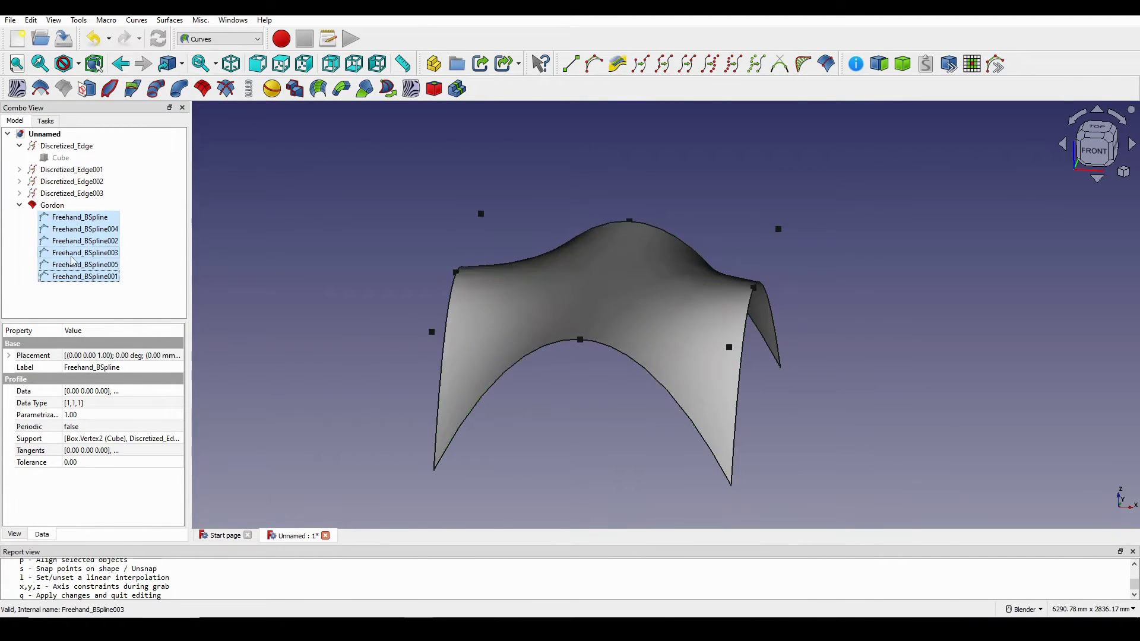
mouse_move(594, 333)
middle_mouse_down()
mouse_move(617, 326)
mouse_move(581, 327)
middle_mouse_up()
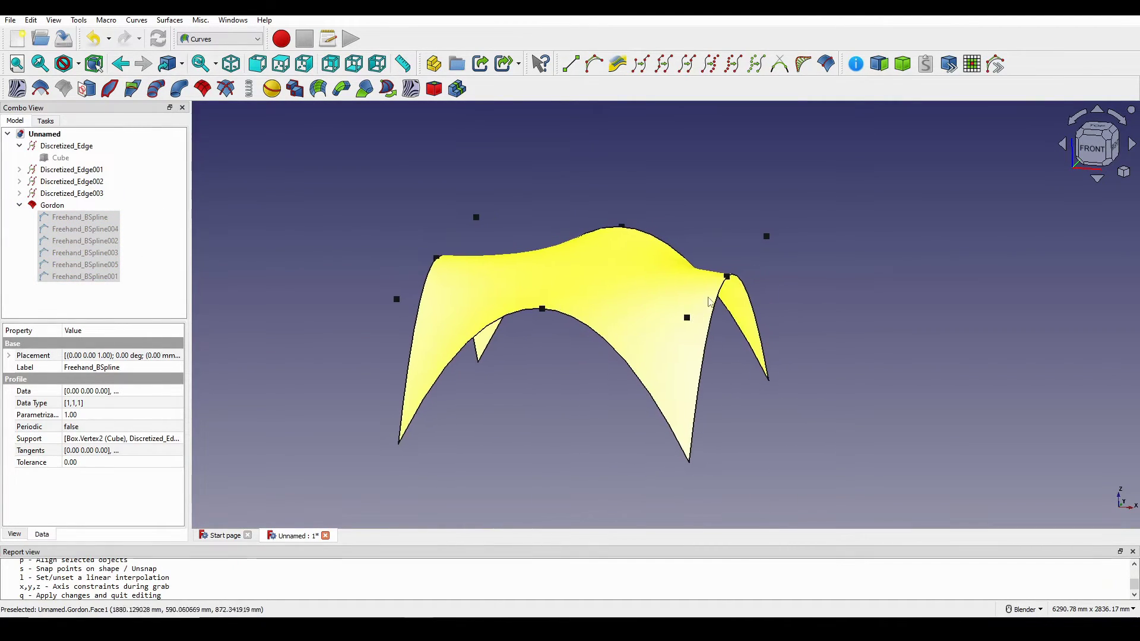
left_click(820, 247)
middle_click_drag(768, 245, 767, 220, "shift")
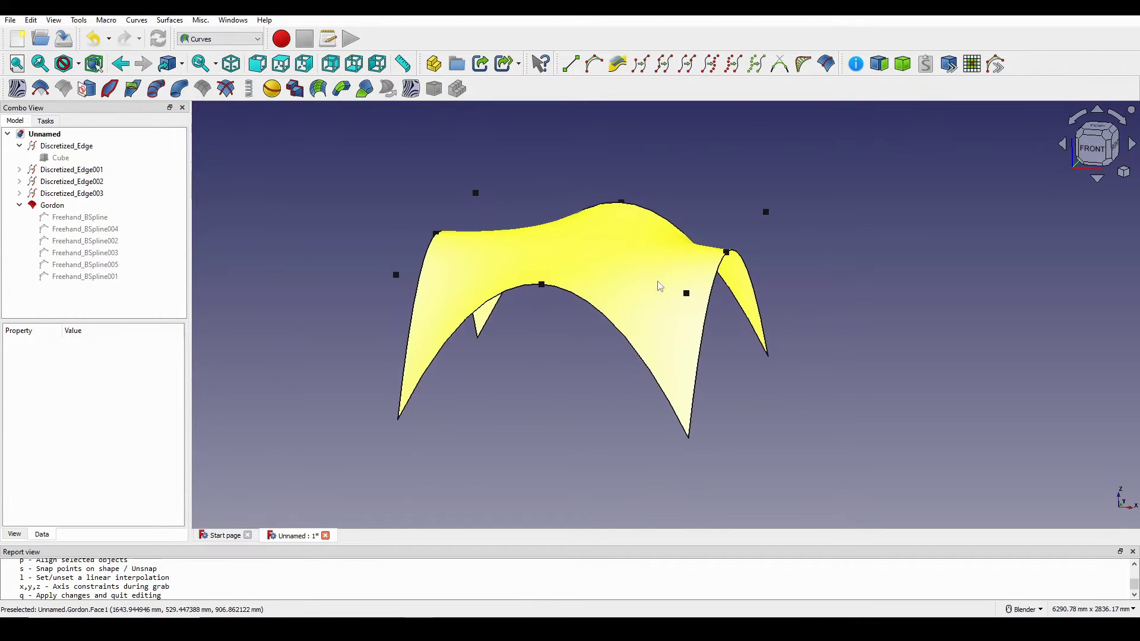
Select the Gordon surface and switch to the Part workbench
left_click(40, 208)
mouse_move(582, 334)
middle_mouse_down()
mouse_move(611, 326)
mouse_move(588, 349)
mouse_move(603, 337)
mouse_move(594, 341)
middle_mouse_up()
scroll(579, 347, "up", 1)
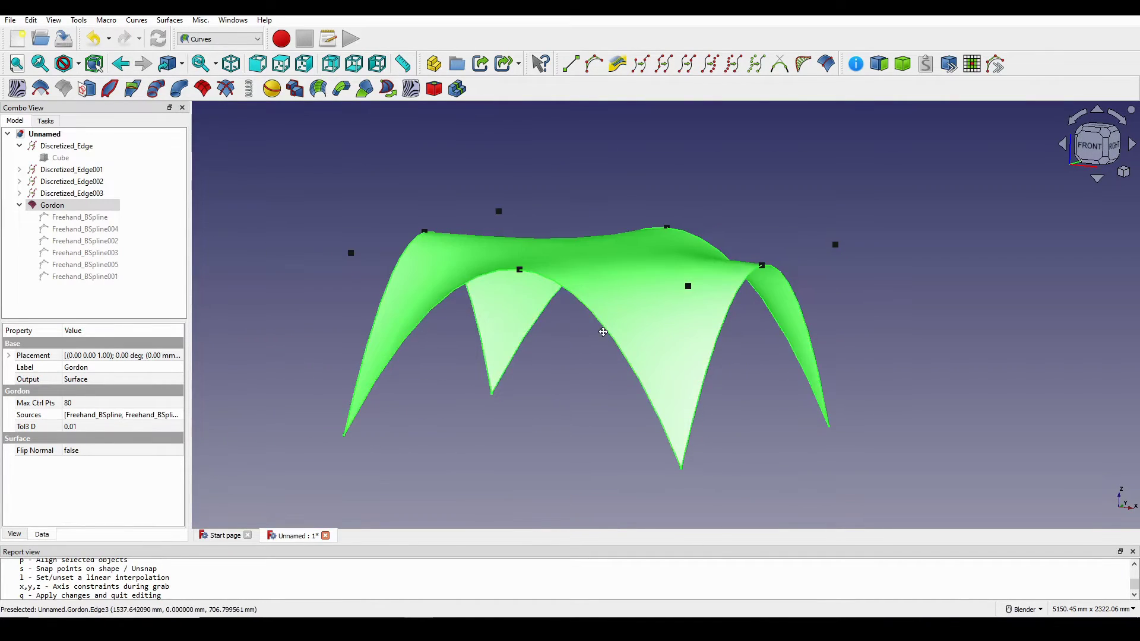
scroll(490, 331, "down", 2)
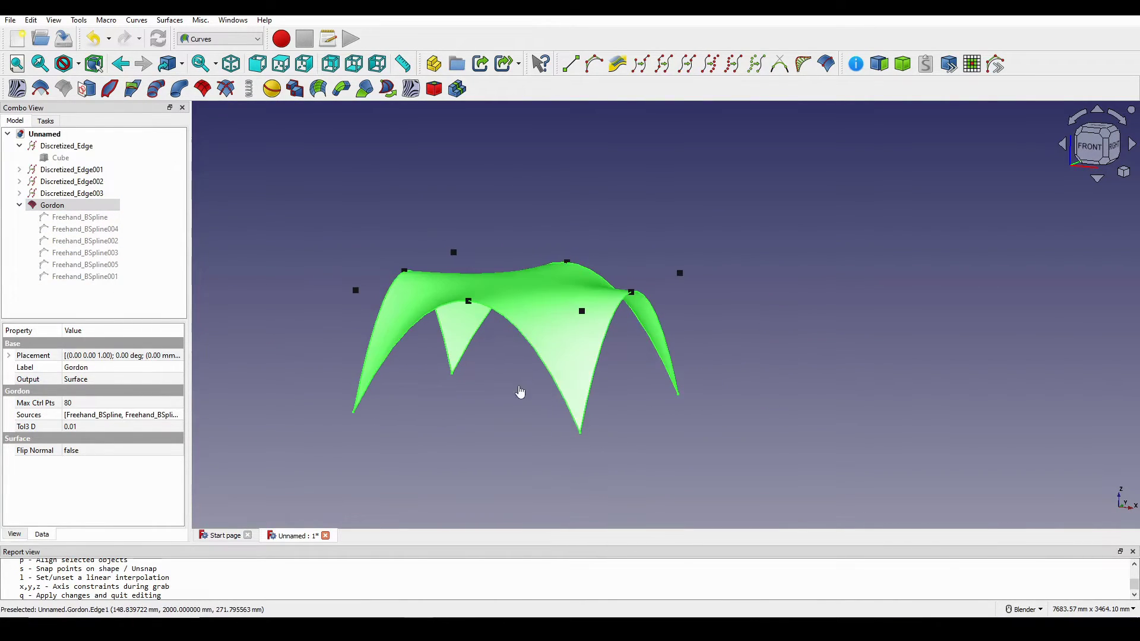
left_click(443, 351)
left_click(52, 205)
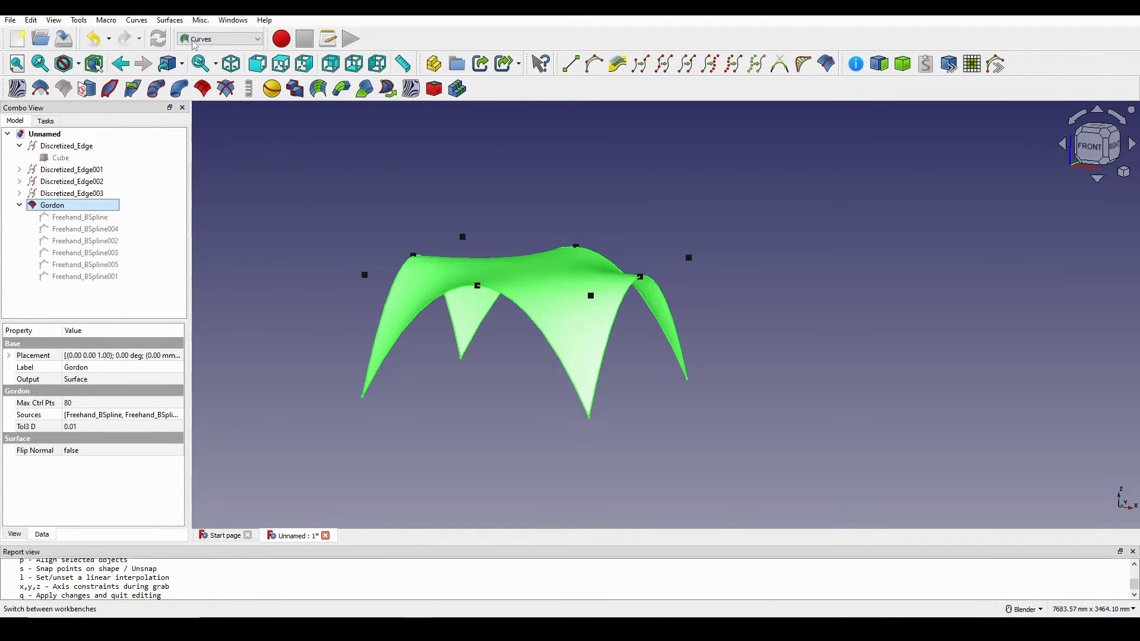
left_click(221, 40)
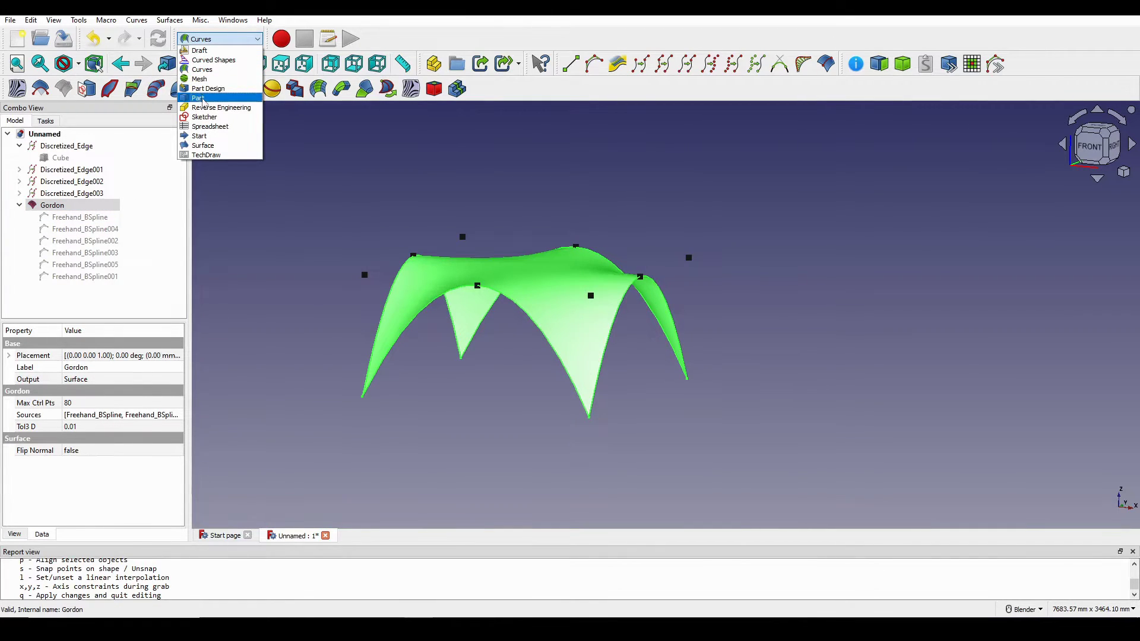
left_click(199, 95)
Extrude the Gordon surface downward along a custom direction with Z set to -1
left_click(14, 94)
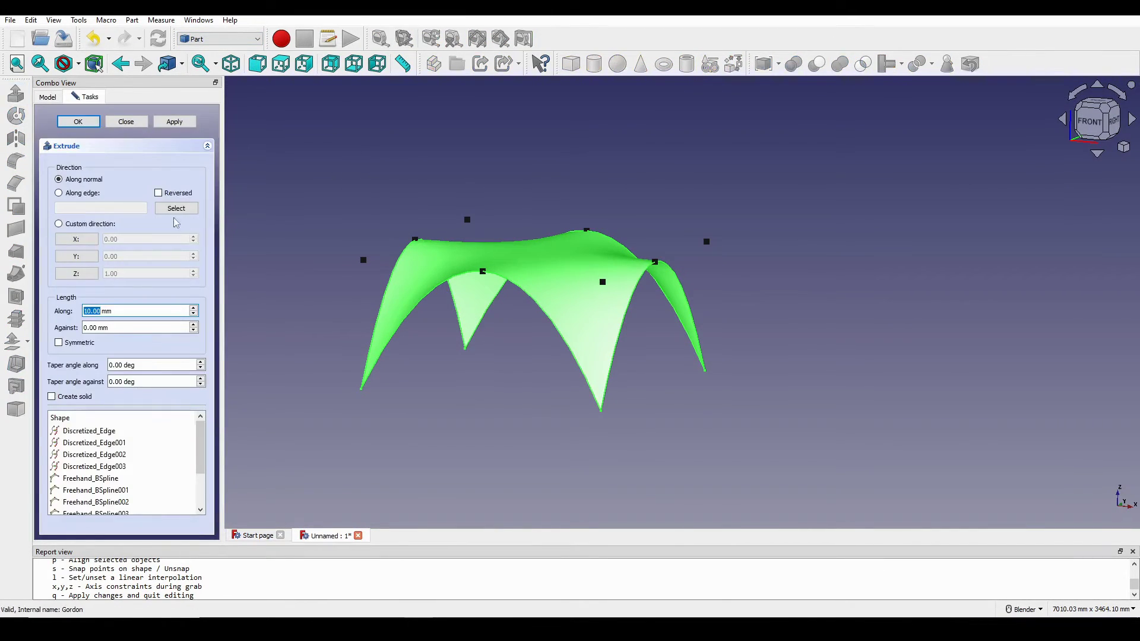
left_click(85, 279)
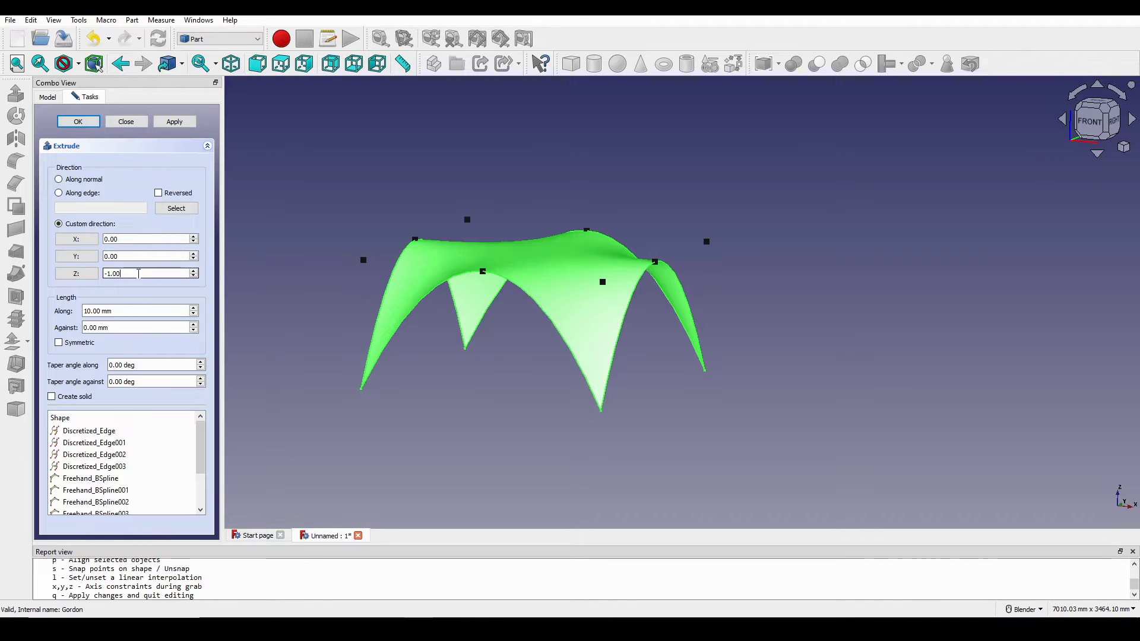
left_click(110, 311)
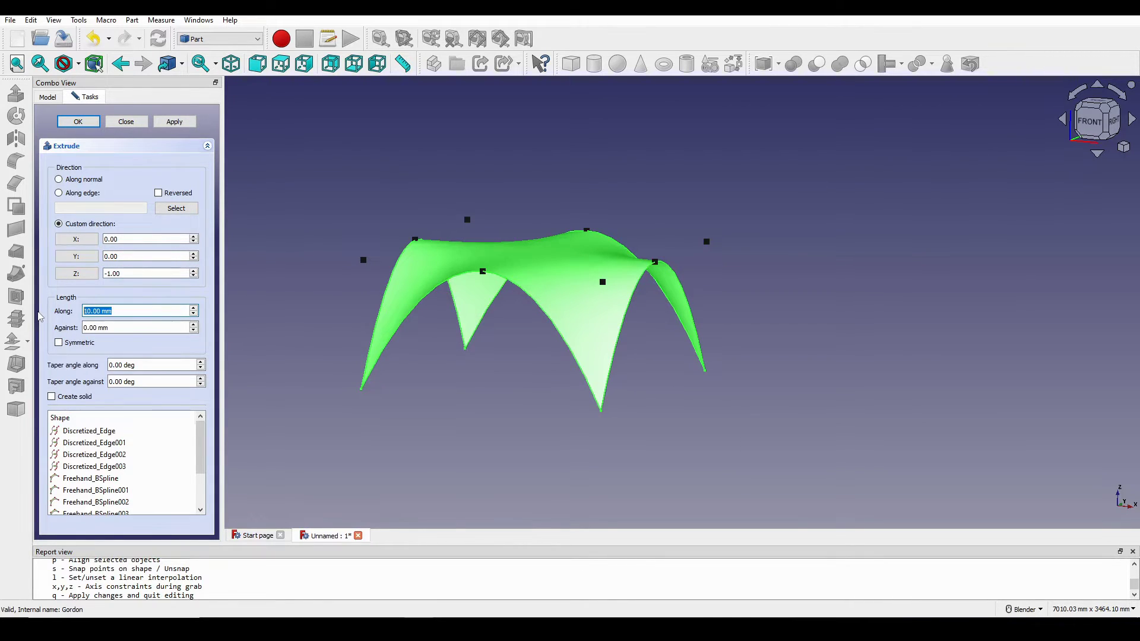
left_click(78, 122)
Inspect the extruded canopy's thickness along its arches and legs from several angles
middle_click_drag(568, 249, 484, 412)
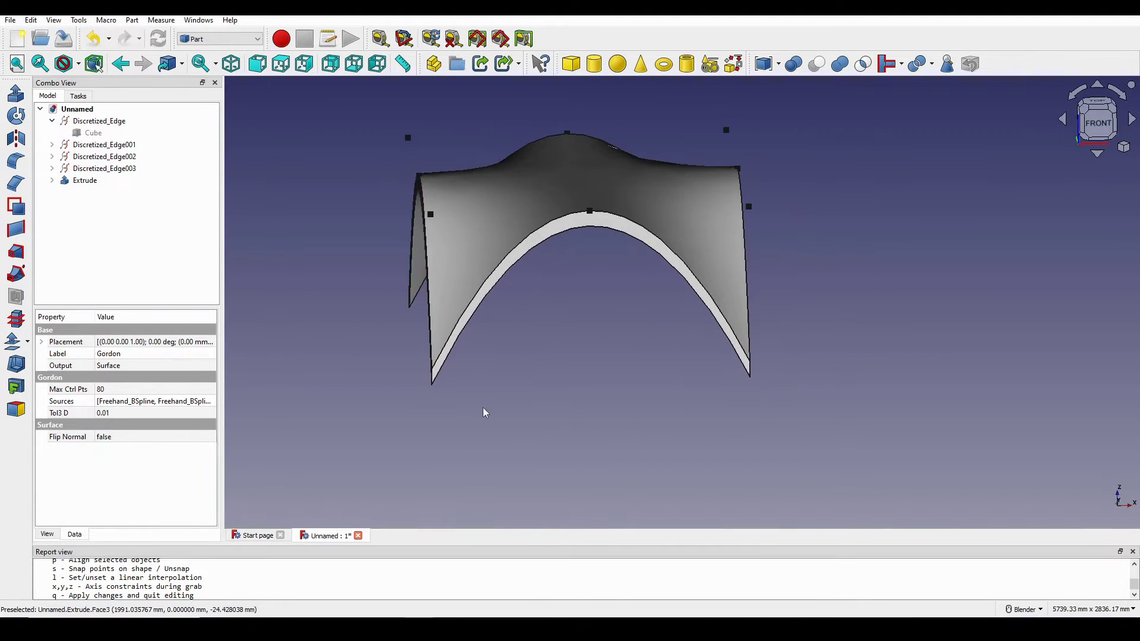
mouse_move(481, 360)
middle_mouse_down()
mouse_move(603, 351)
mouse_move(527, 354)
mouse_move(544, 323)
mouse_move(673, 315)
mouse_move(425, 305)
mouse_move(590, 315)
mouse_move(600, 298)
mouse_move(569, 342)
mouse_move(491, 378)
middle_mouse_up()
scroll(585, 310, "up", 1)
middle_click_drag(580, 310, 547, 342, "shift")
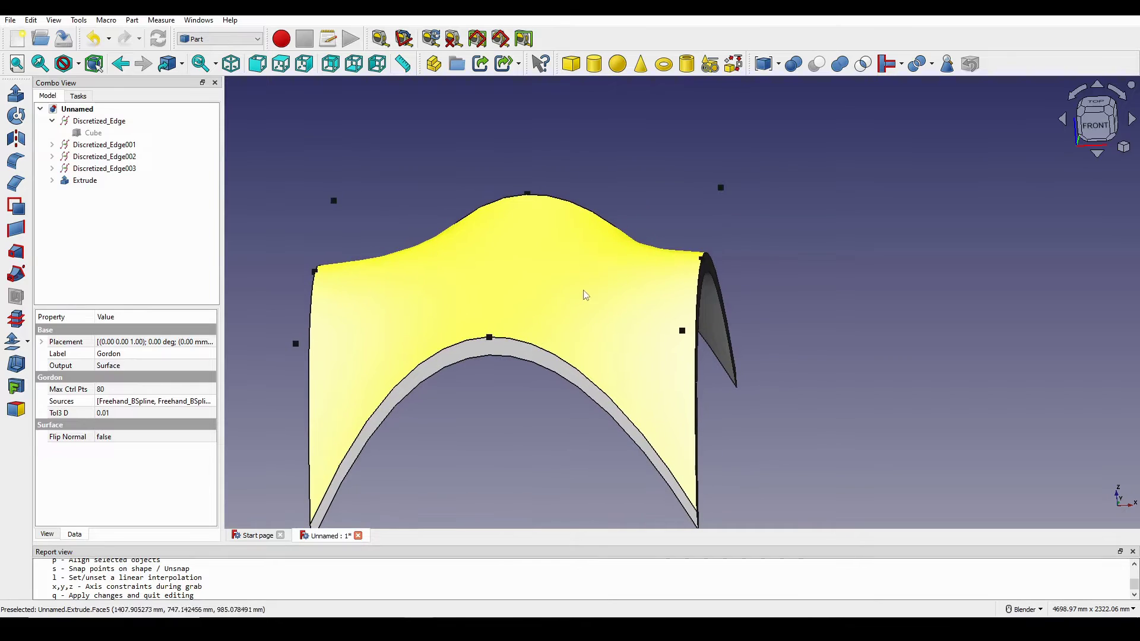
scroll(541, 285, "down", 2)
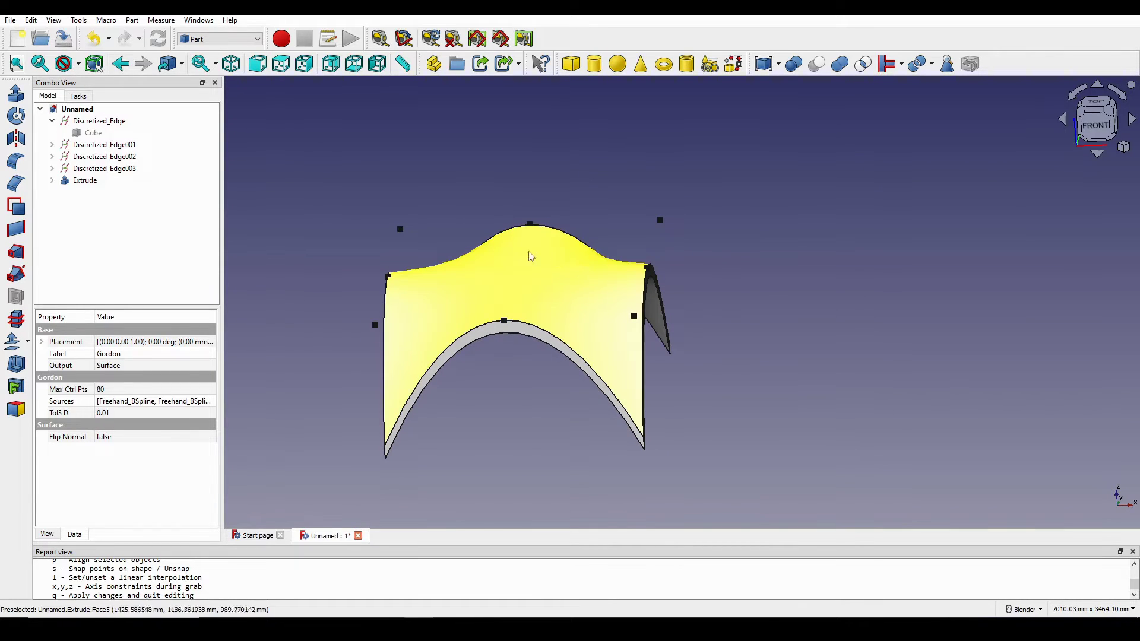
middle_click_drag(527, 255, 603, 311)
left_click(770, 315)
middle_click_drag(769, 314, 669, 274)
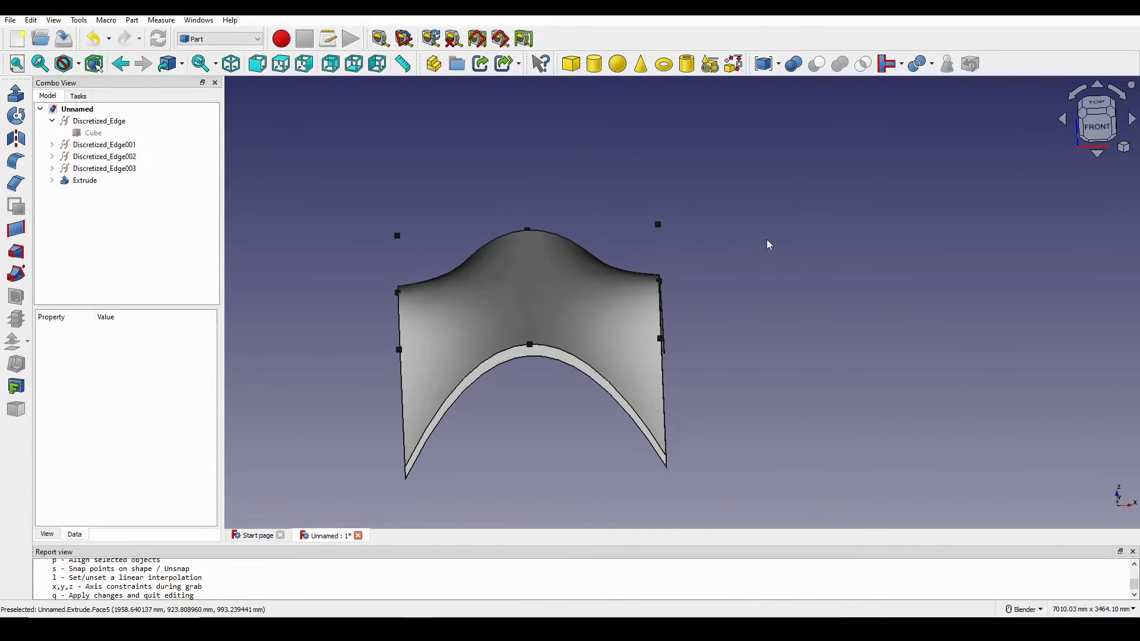
Show the cube again around the extruded canopy
left_click(83, 134)
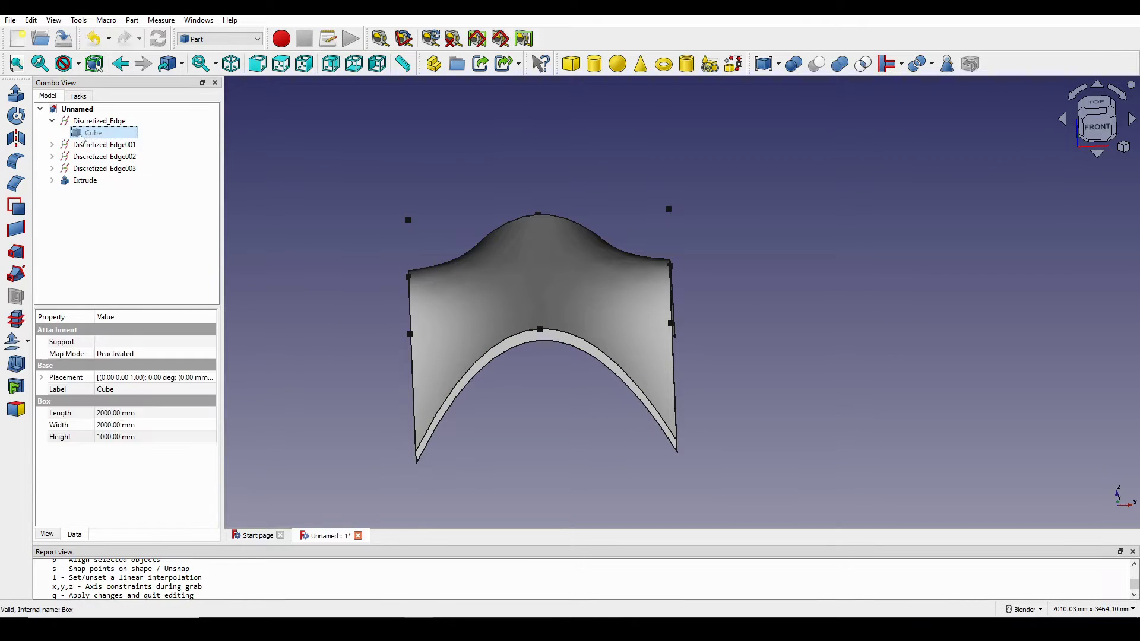
key("space")
middle_click_drag(578, 277, 537, 278, "shift")
middle_click_drag(614, 289, 752, 338)
left_click(766, 281)
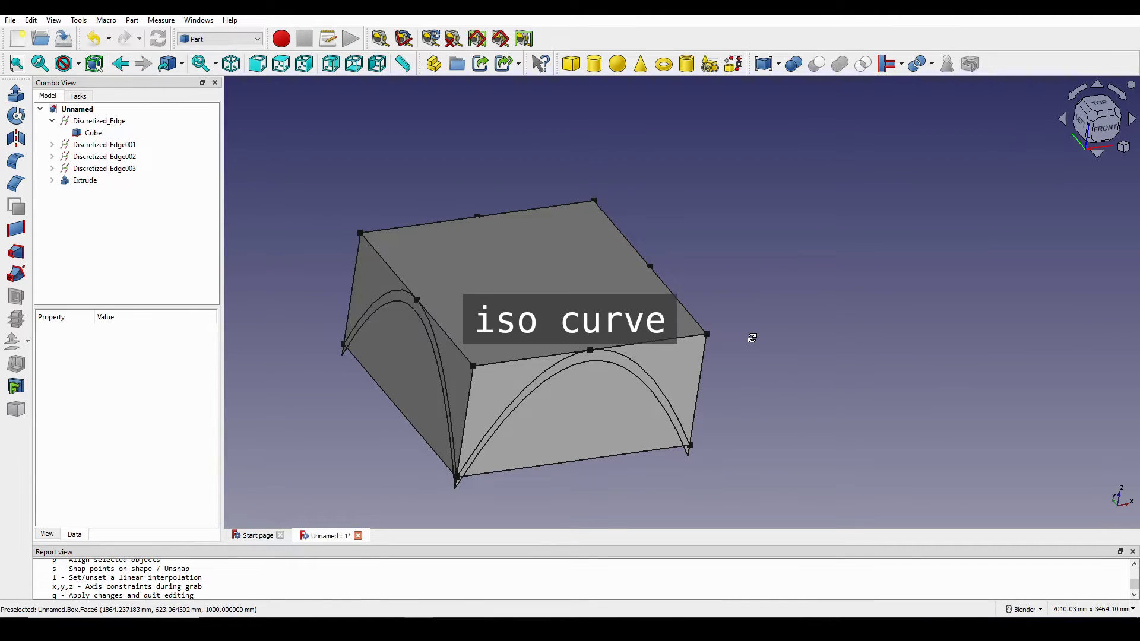
Switch to the Curves workbench and create an IsoCurve grid from the cube's top face
middle_click_drag(750, 336, 732, 344)
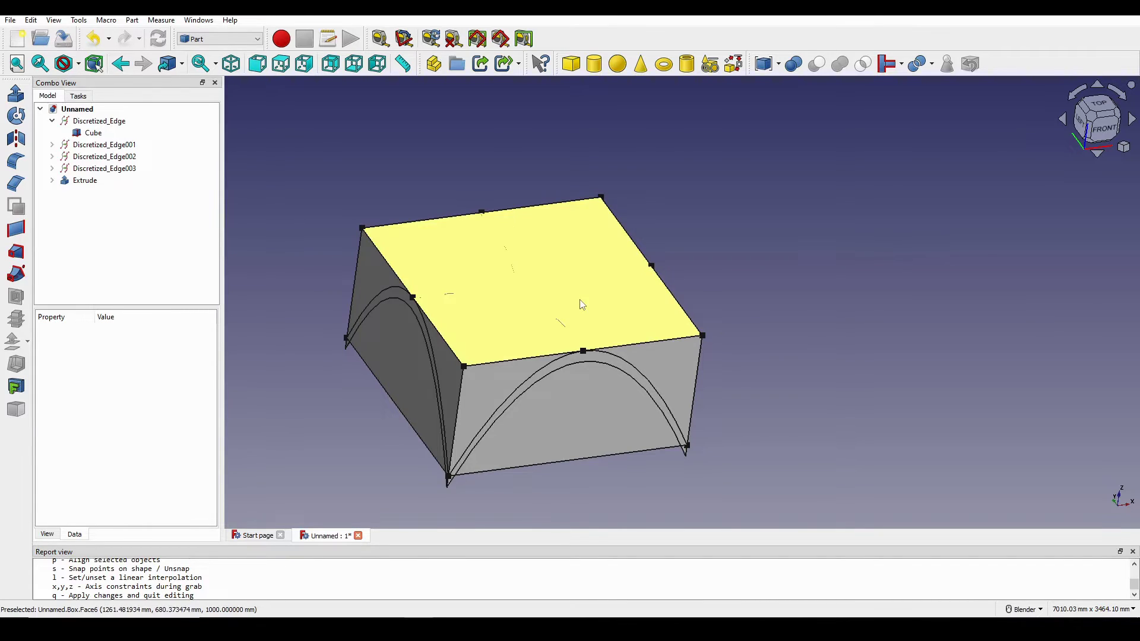
left_click(609, 301)
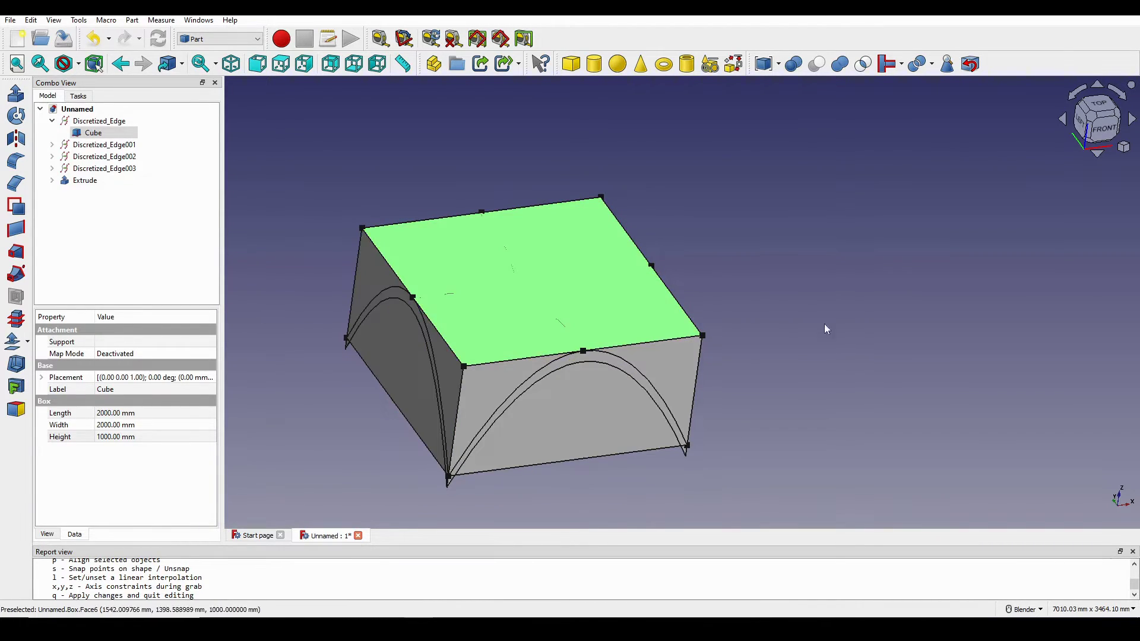
middle_click_drag(642, 303, 622, 314)
scroll(629, 306, "up", 1)
left_click(823, 286)
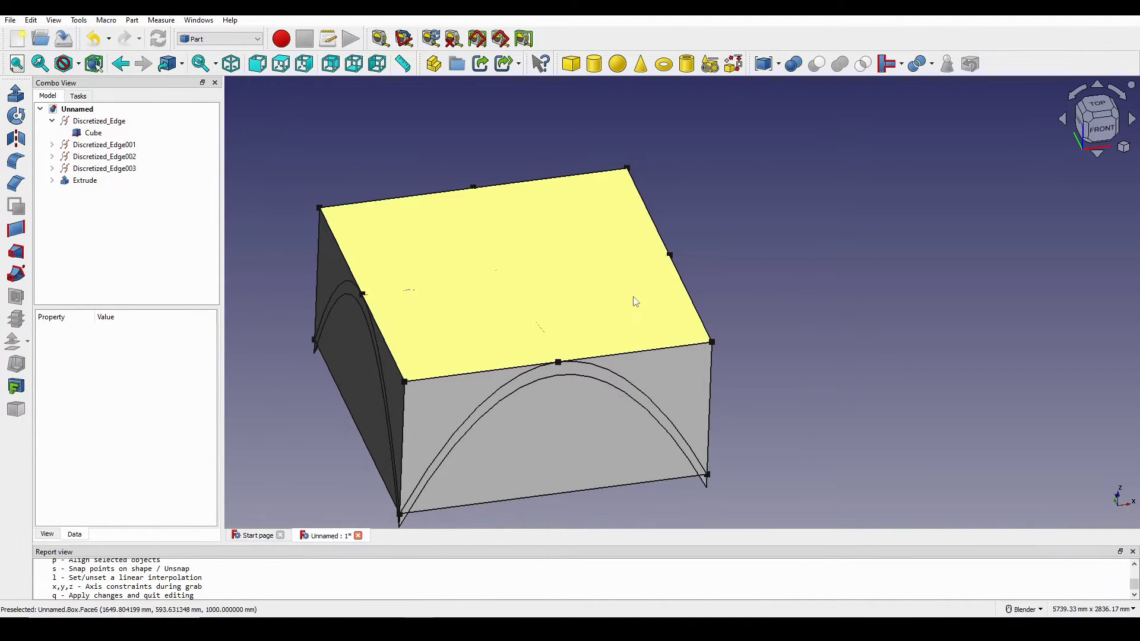
left_click(591, 307)
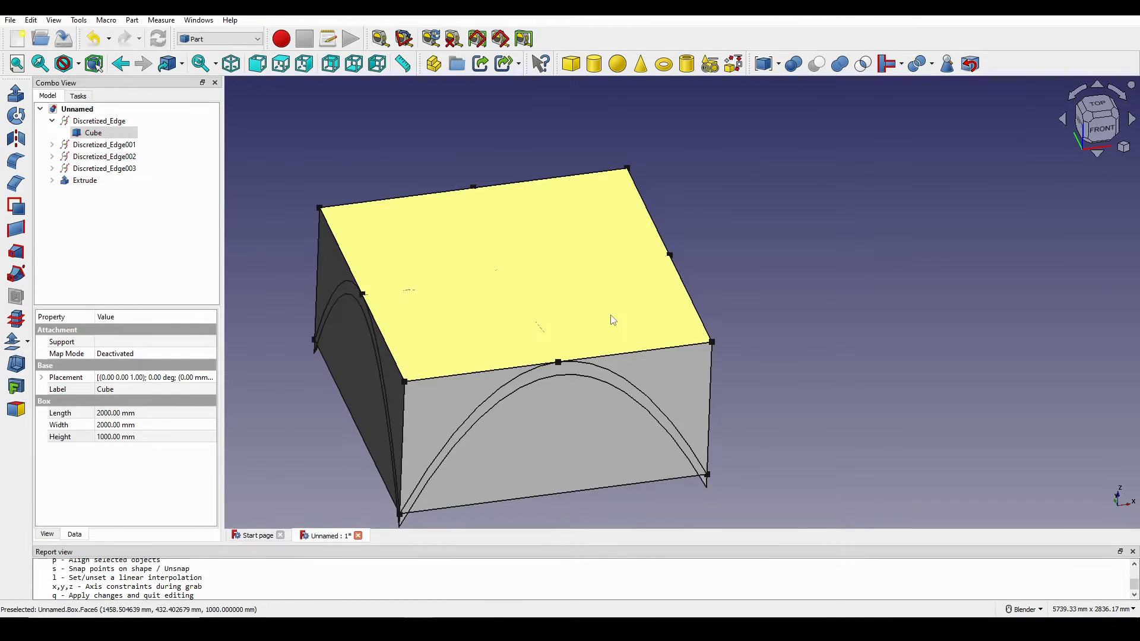
middle_click_drag(613, 321, 459, 312)
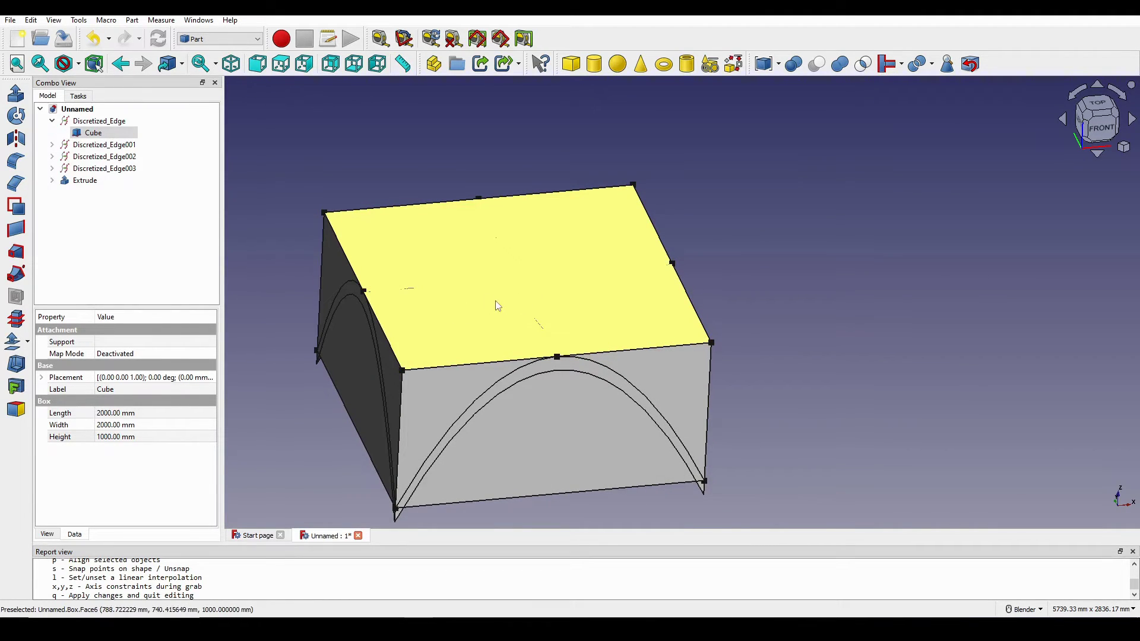
mouse_move(497, 306)
middle_mouse_down()
mouse_move(458, 288)
mouse_move(482, 290)
middle_mouse_up()
middle_click_drag(401, 297, 491, 301)
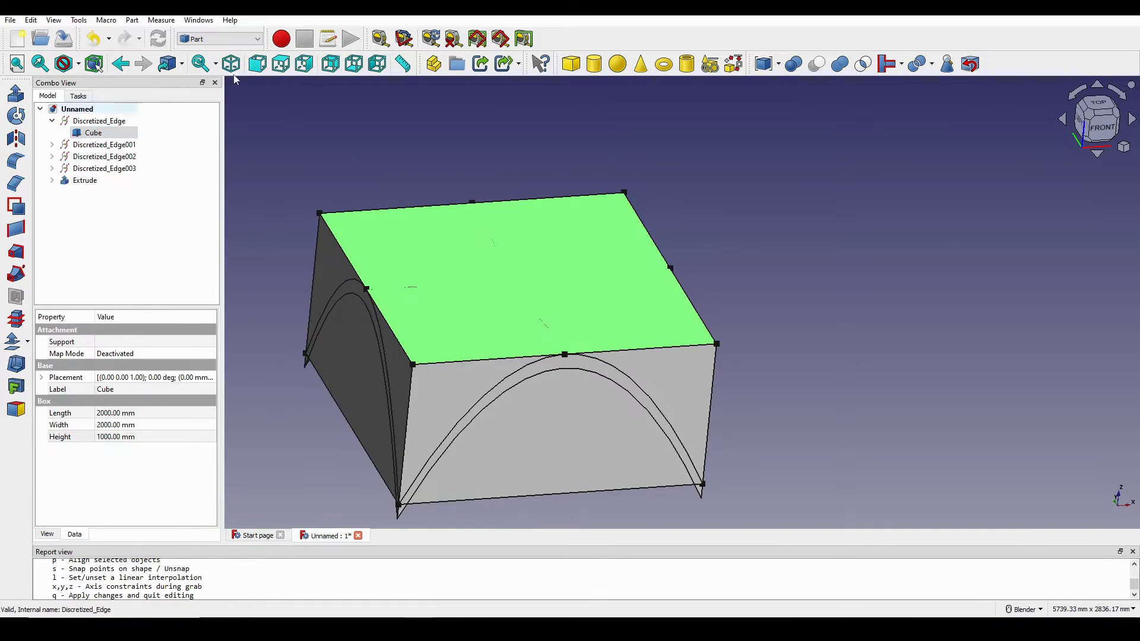
left_click(237, 39)
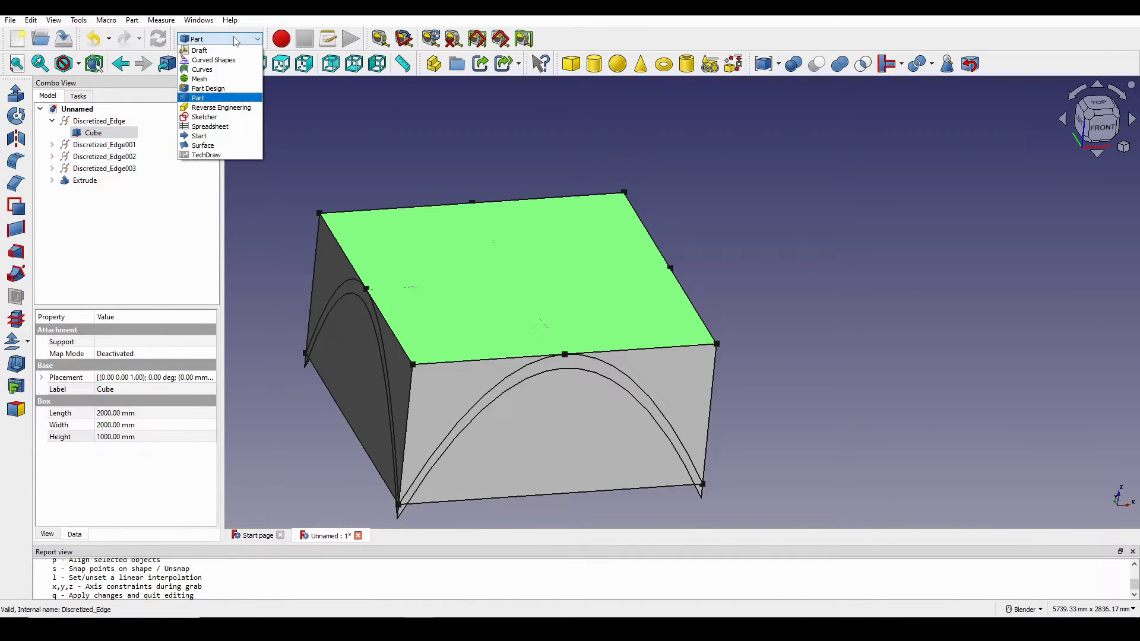
left_click(221, 70)
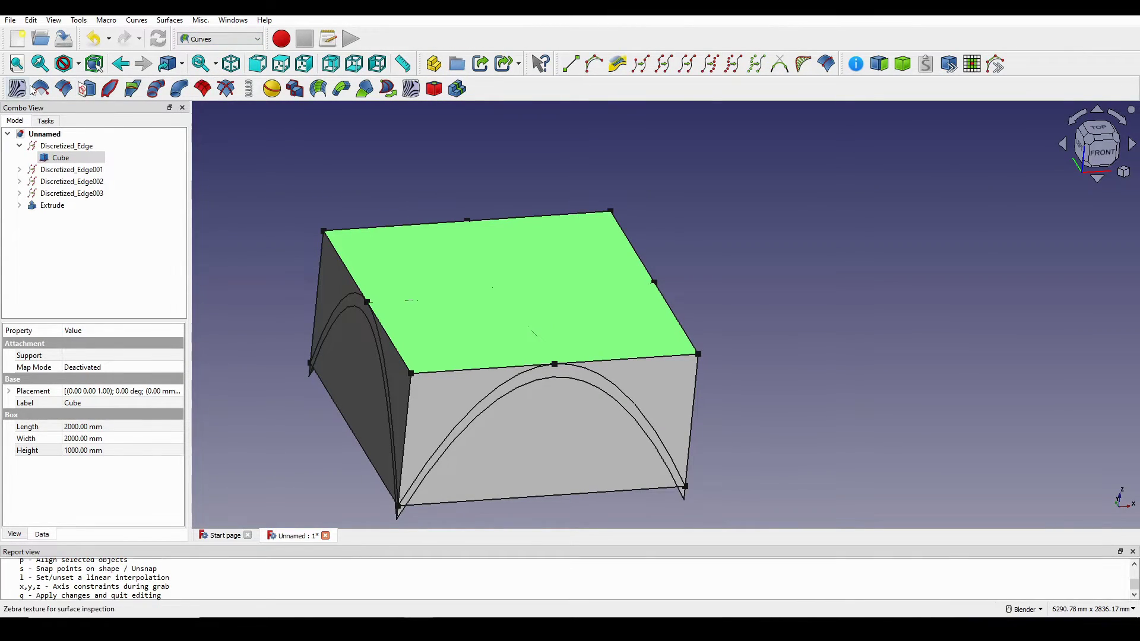
left_click(63, 89)
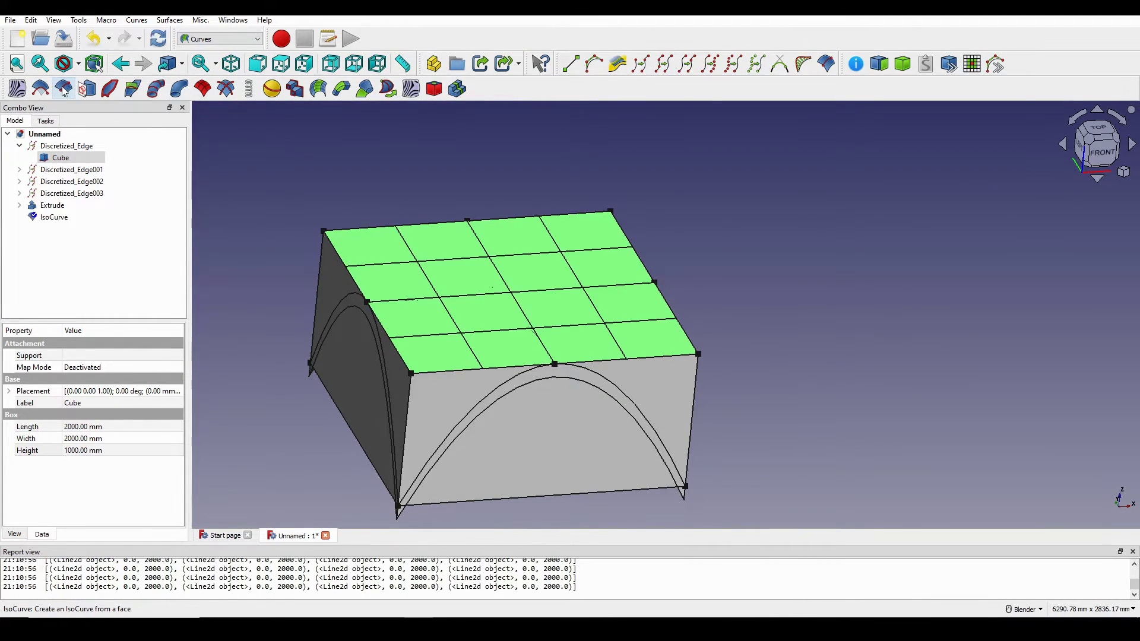
Increase the IsoCurve grid's density by setting both Number U and Number V to 15
scroll(475, 321, "up", 5)
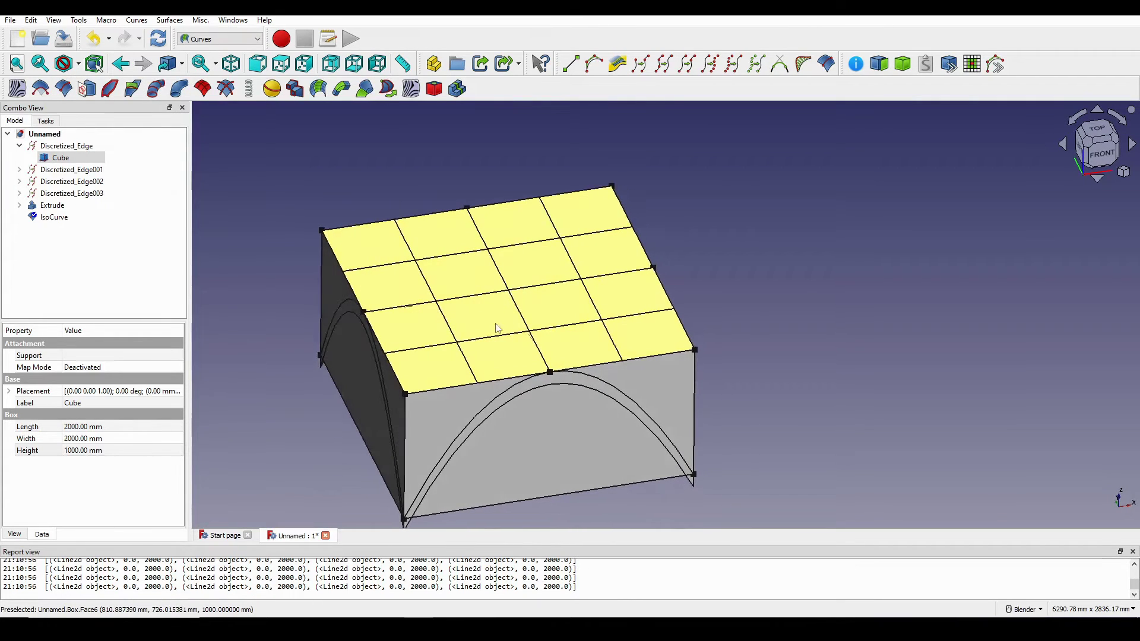
left_click(474, 324)
left_click(105, 220)
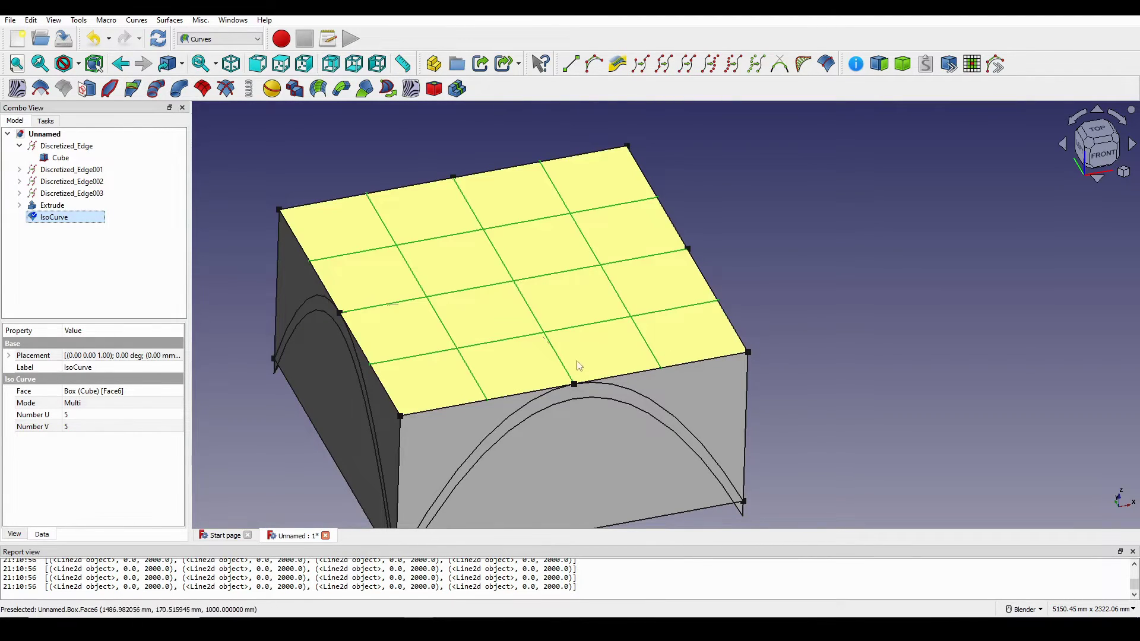
middle_click_drag(579, 366, 532, 328)
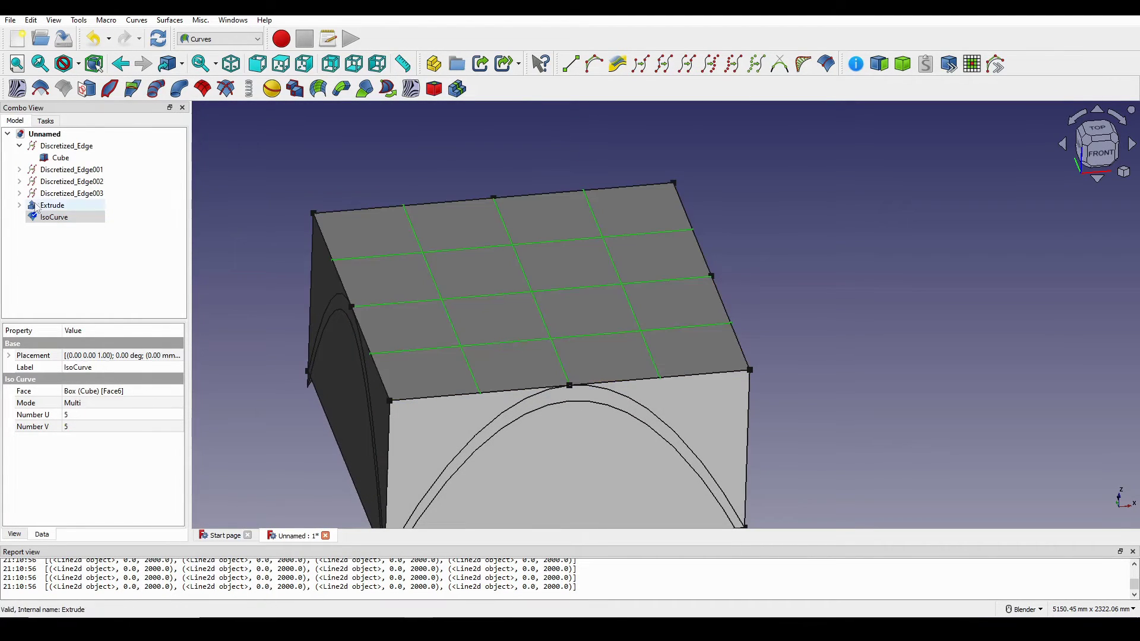
left_click(33, 426)
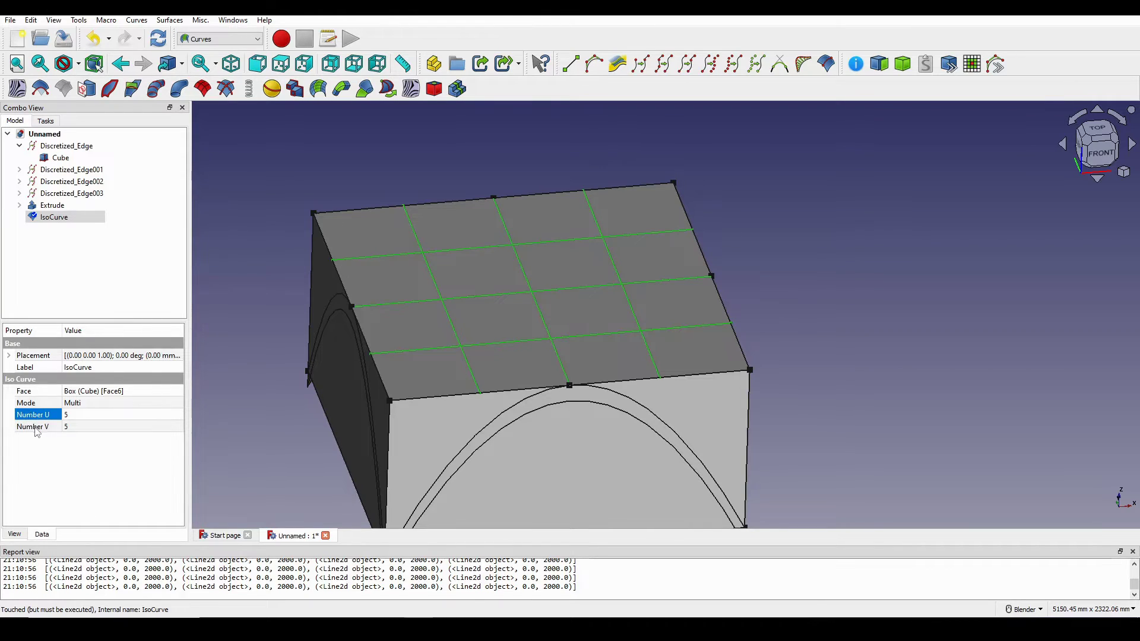
middle_click_drag(516, 425, 576, 401)
middle_click_drag(560, 402, 568, 382)
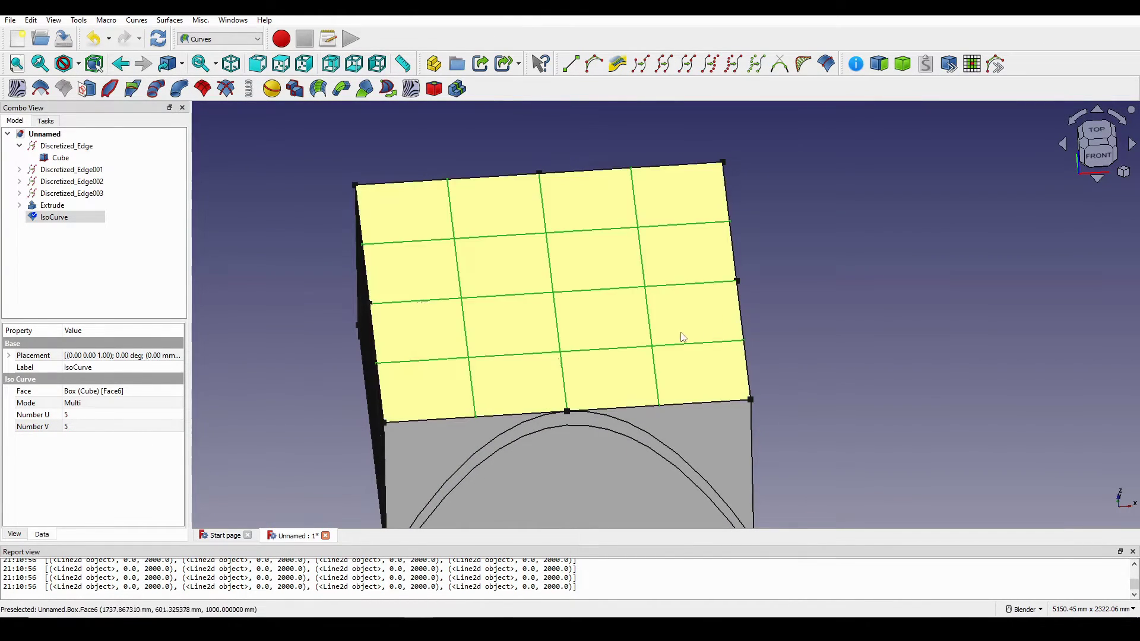
middle_click_drag(683, 336, 609, 377)
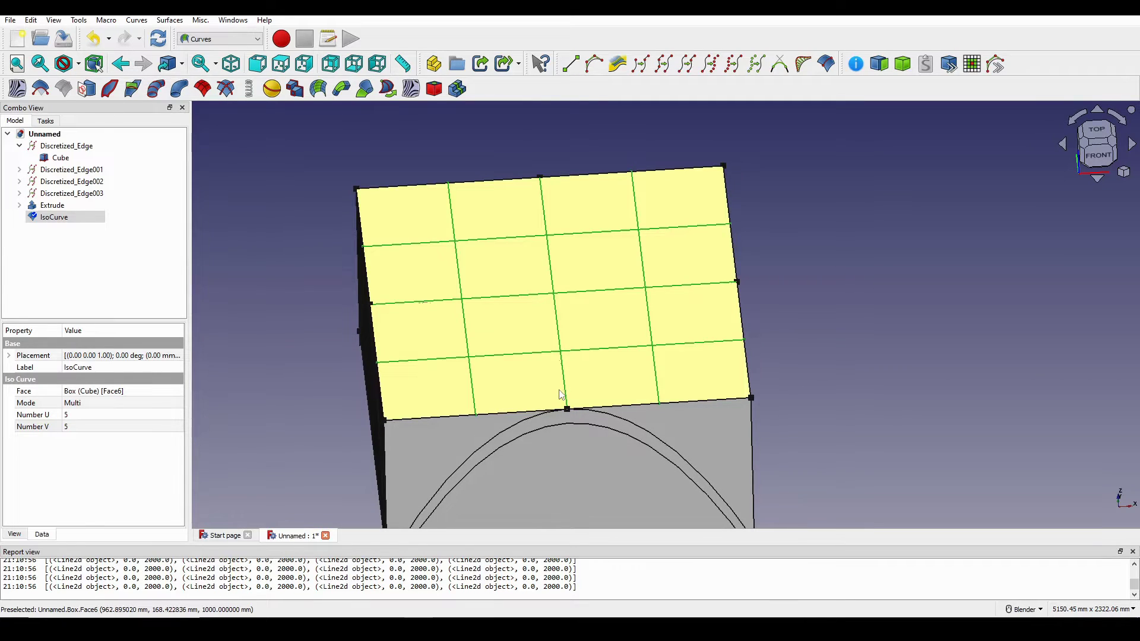
left_click(107, 415)
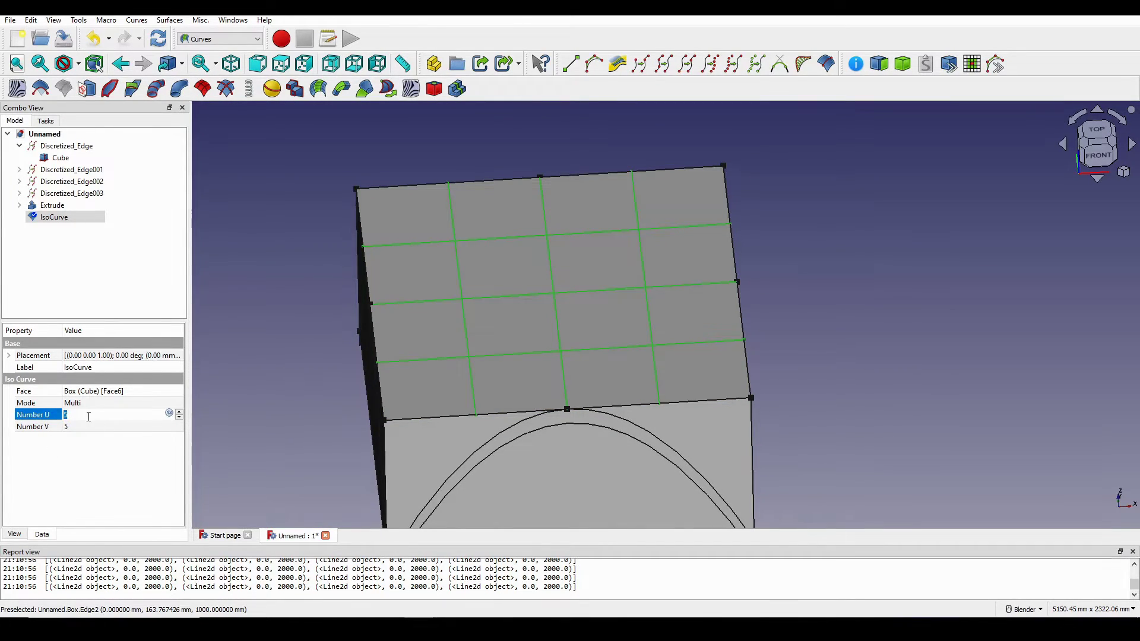
type("15")
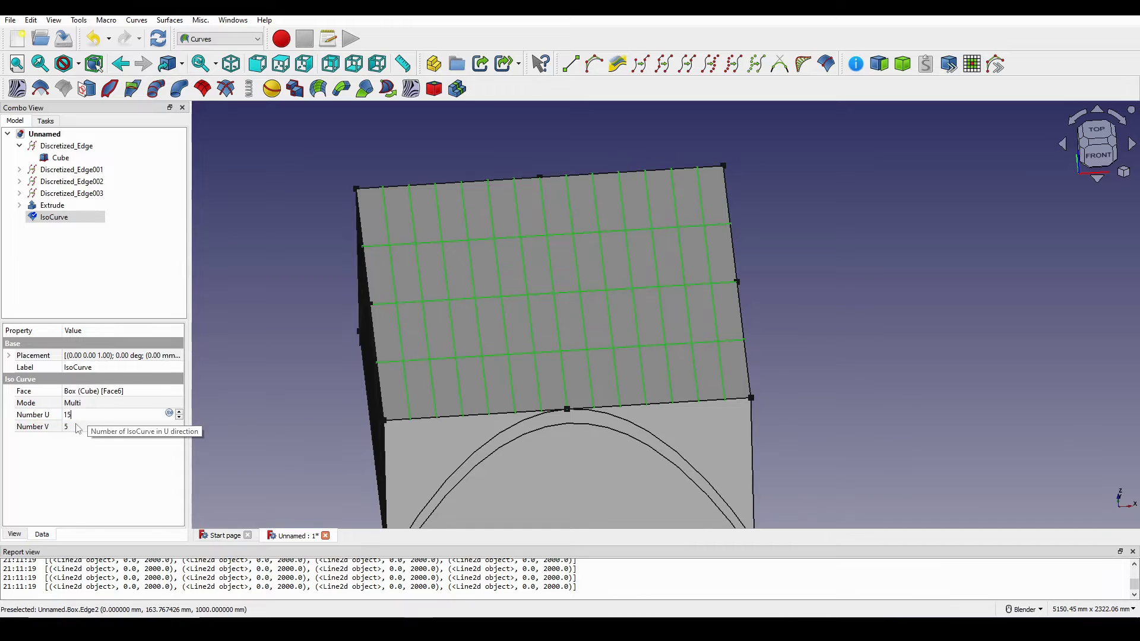
left_click(75, 425)
type("15")
key("Return")
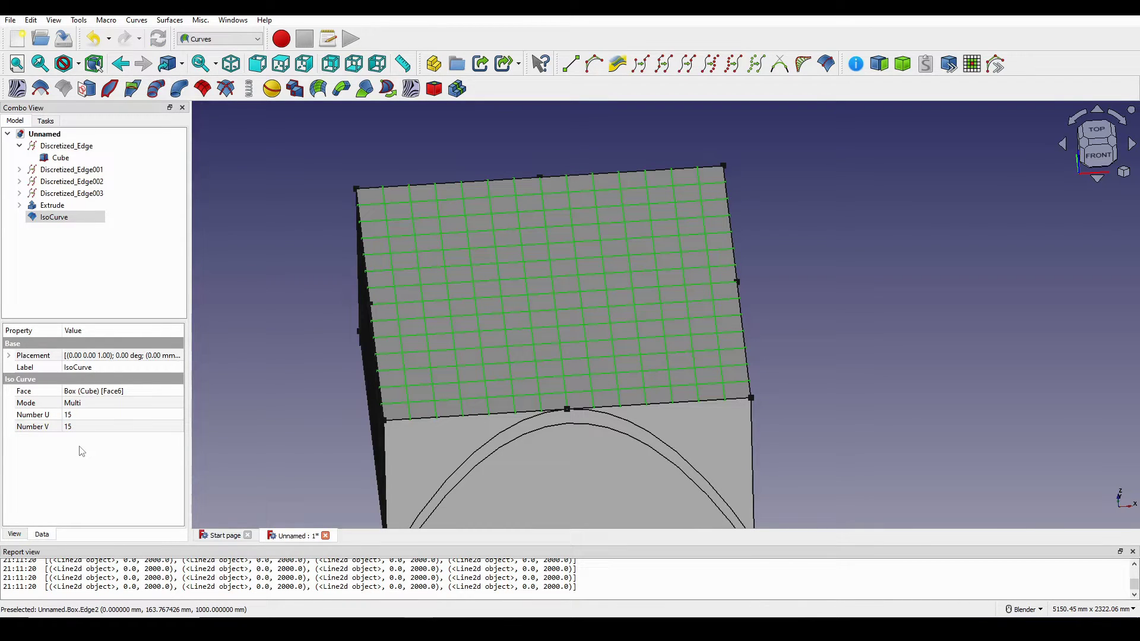
Hide the cube so that only the IsoCurve grid and the extruded canopy are shown
middle_click_drag(570, 333, 380, 273)
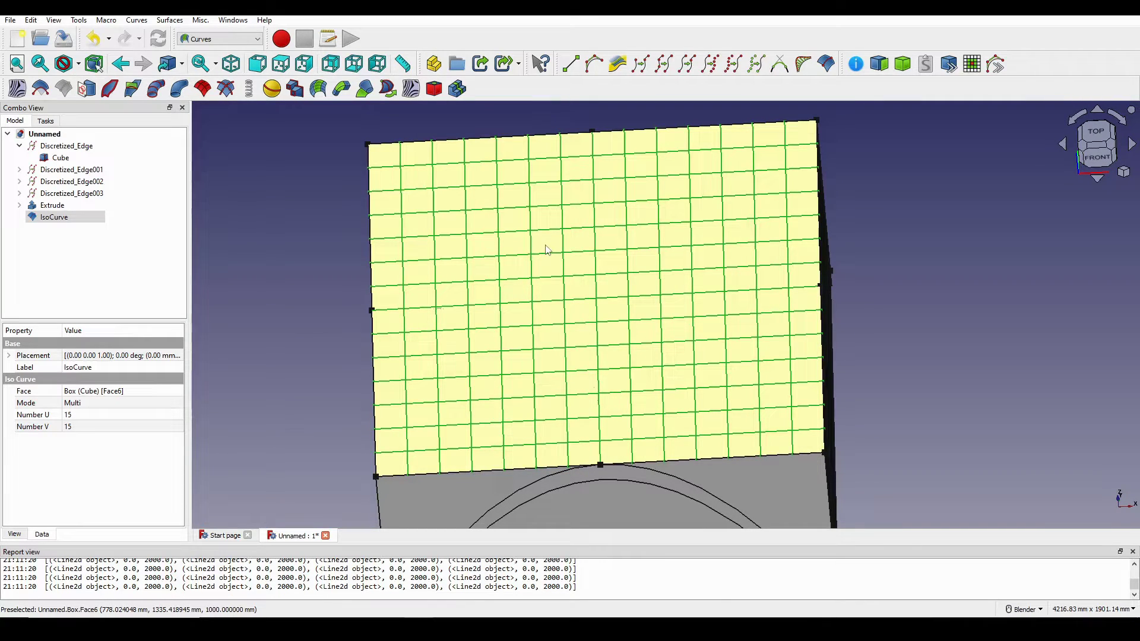
middle_click_drag(548, 249, 408, 222)
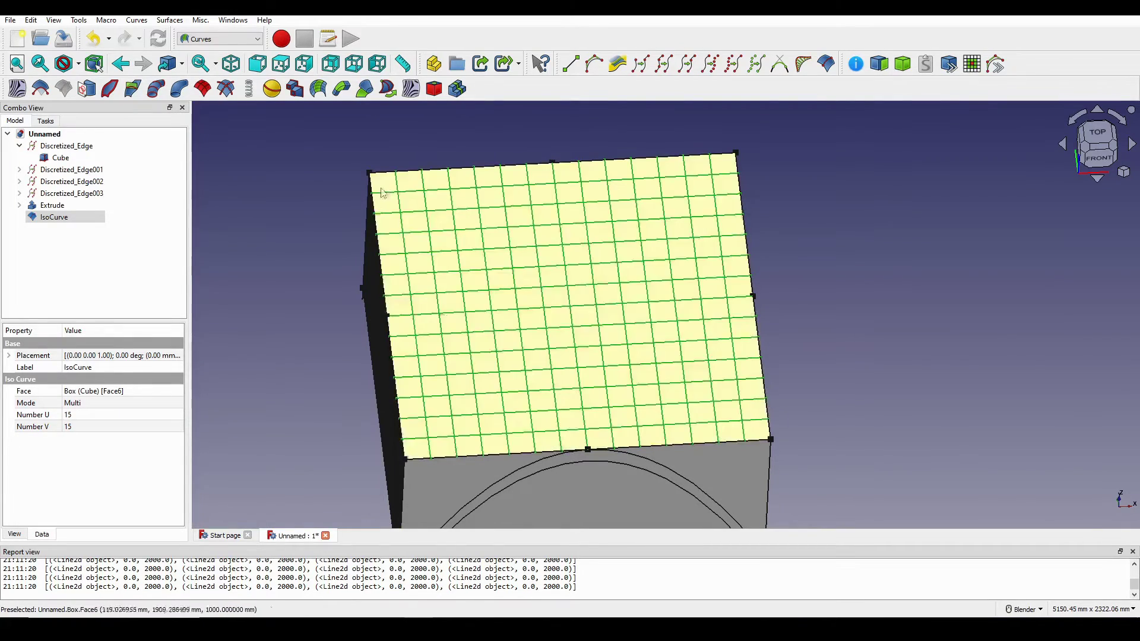
middle_click_drag(407, 193, 593, 386)
left_click(804, 275)
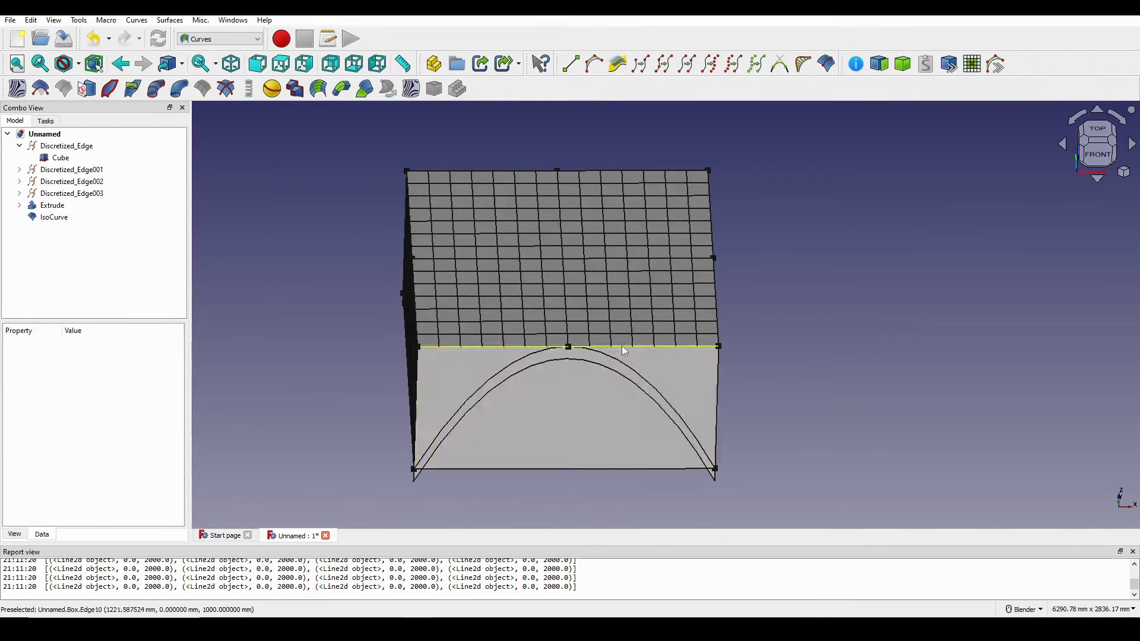
left_click(60, 157)
key("space")
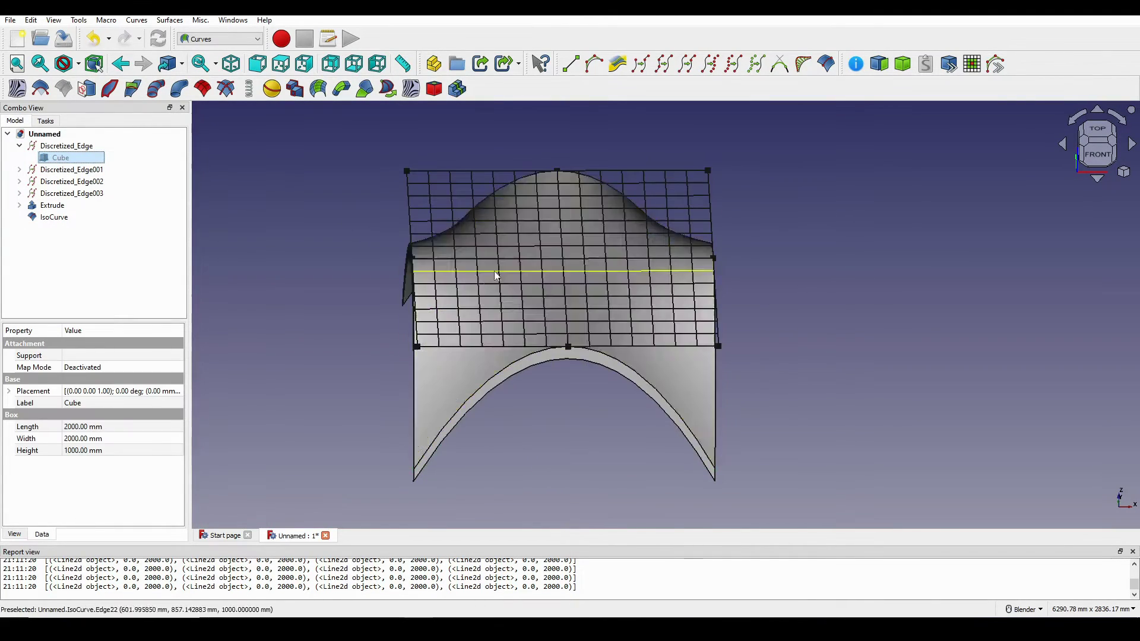
mouse_move(611, 272)
middle_mouse_down()
mouse_move(624, 333)
mouse_move(563, 336)
mouse_move(537, 226)
mouse_move(537, 262)
mouse_move(573, 240)
mouse_move(668, 256)
mouse_move(667, 287)
middle_mouse_up()
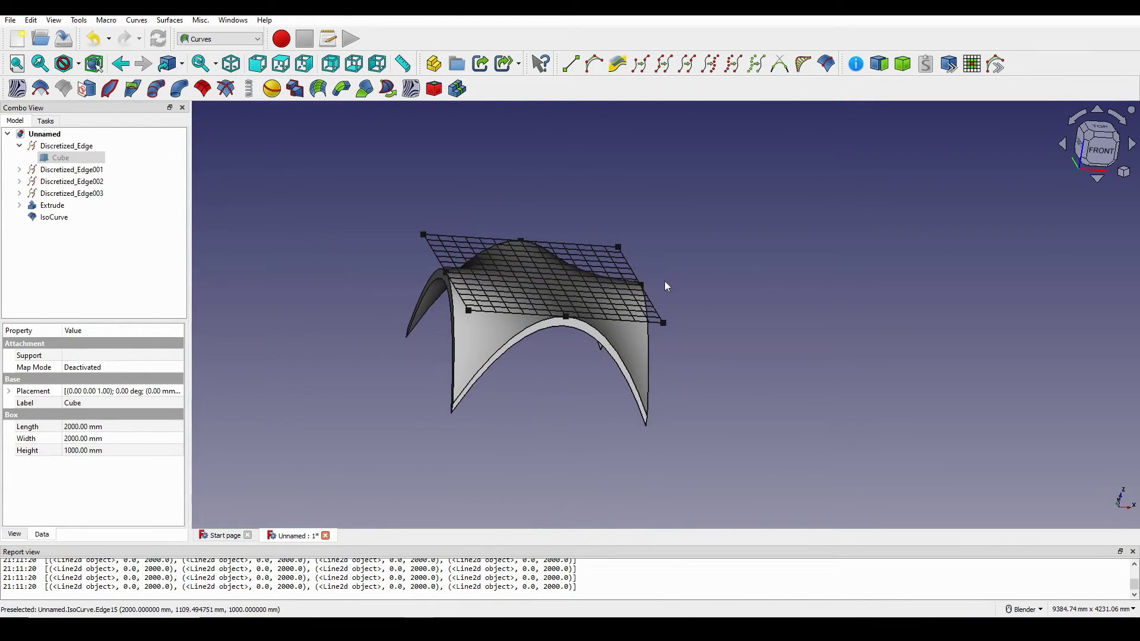
key("Print")
left_click_drag(280, 170, 813, 493)
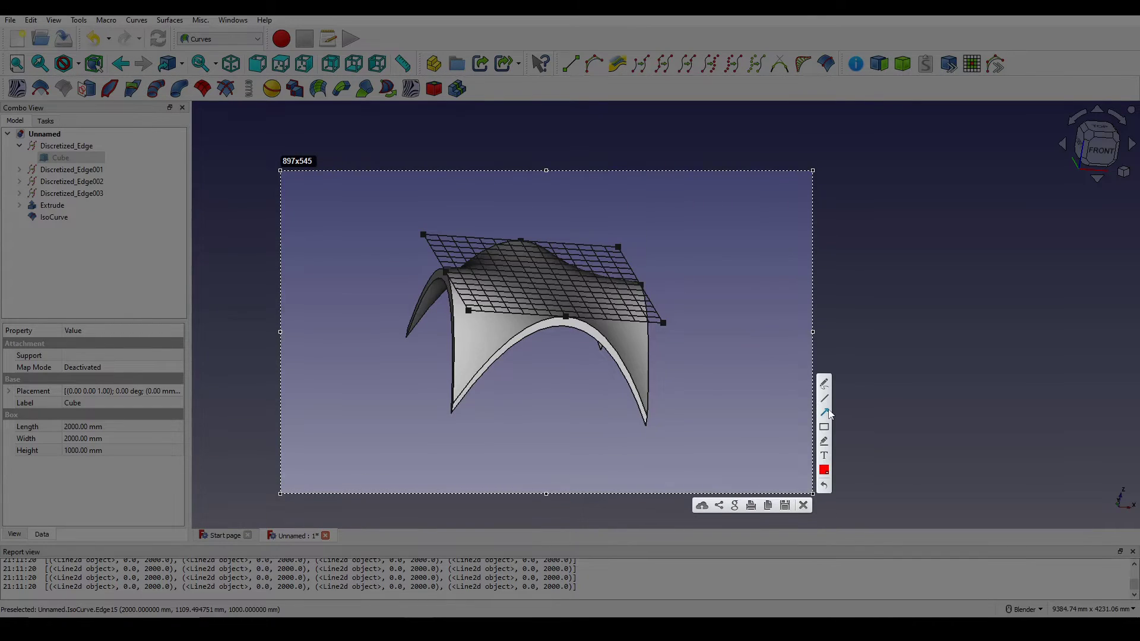
left_click_drag(374, 426, 409, 262)
left_click(804, 505)
Switch to the Sketcher workbench and create a new sketch on the XY plane with an offset of 1000 mm
middle_click_drag(776, 400, 692, 315)
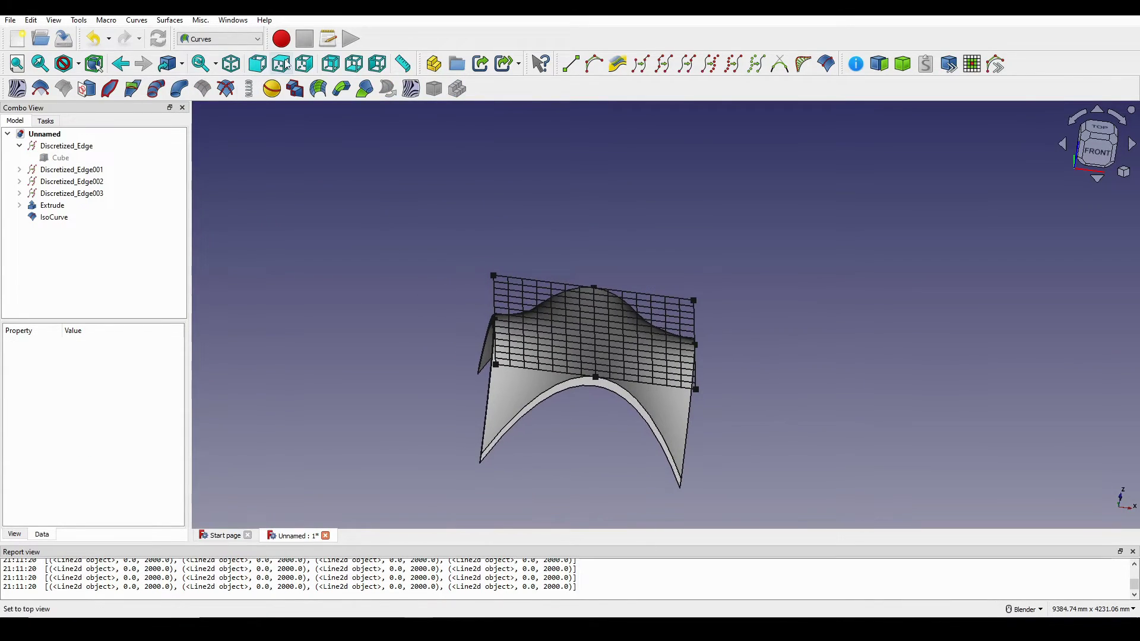
left_click(220, 39)
left_click(205, 121)
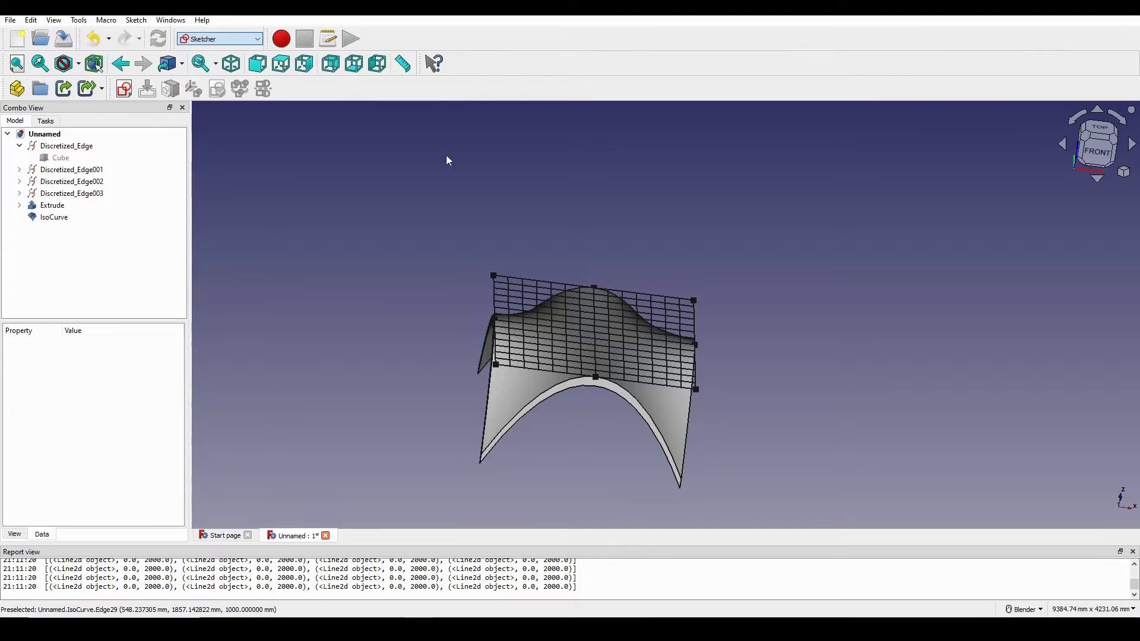
middle_click_drag(447, 160, 558, 194)
left_click(125, 88)
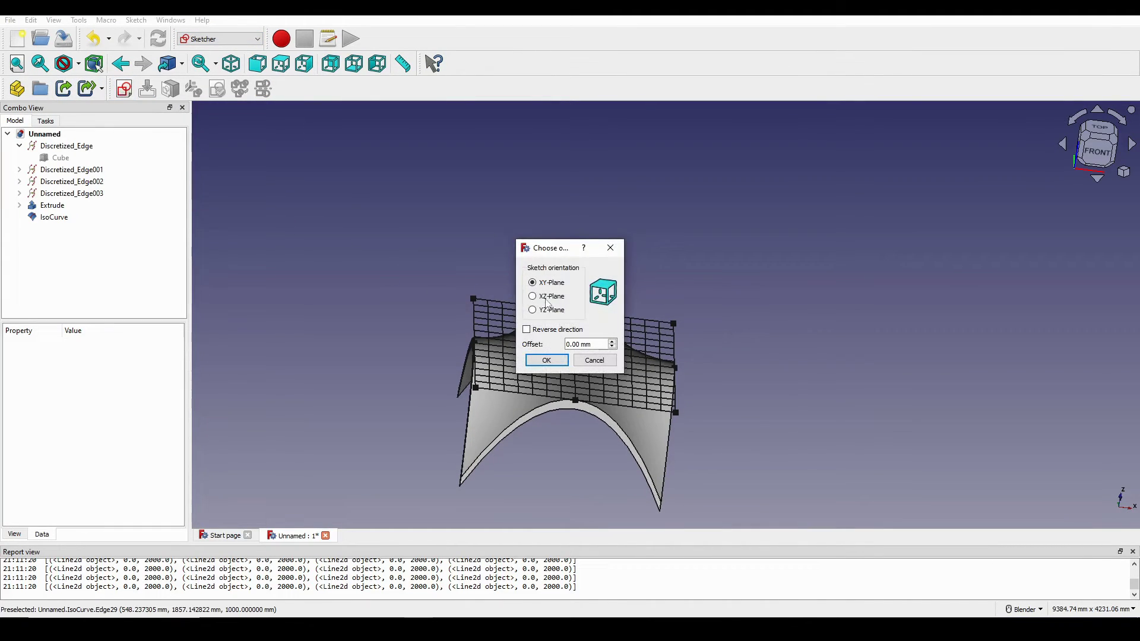
right_click(582, 346)
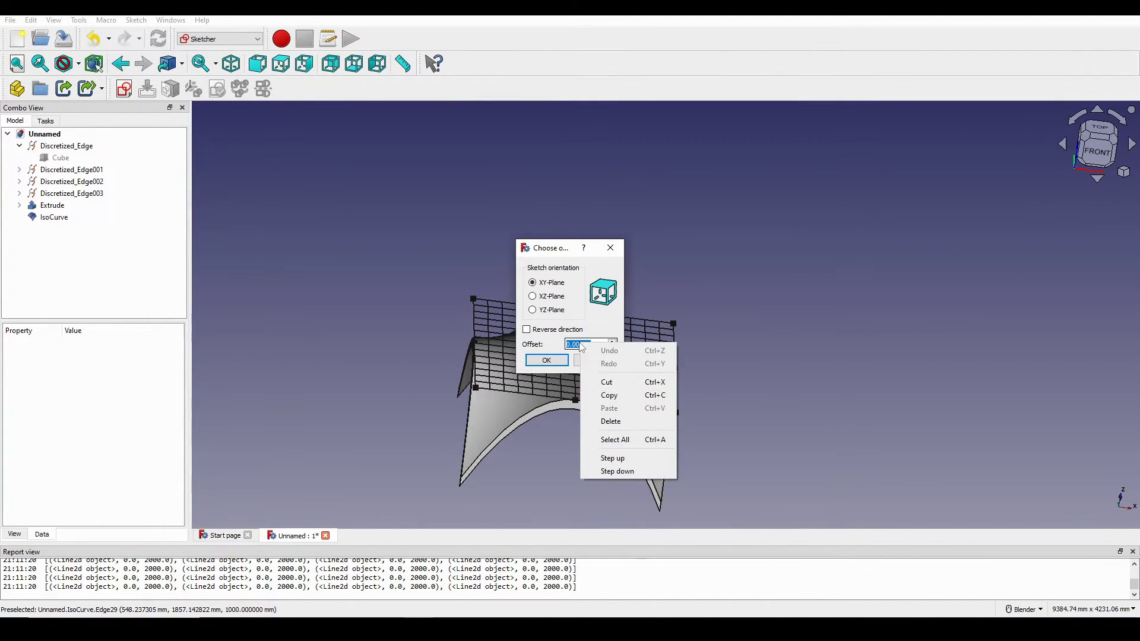
double_click(578, 345)
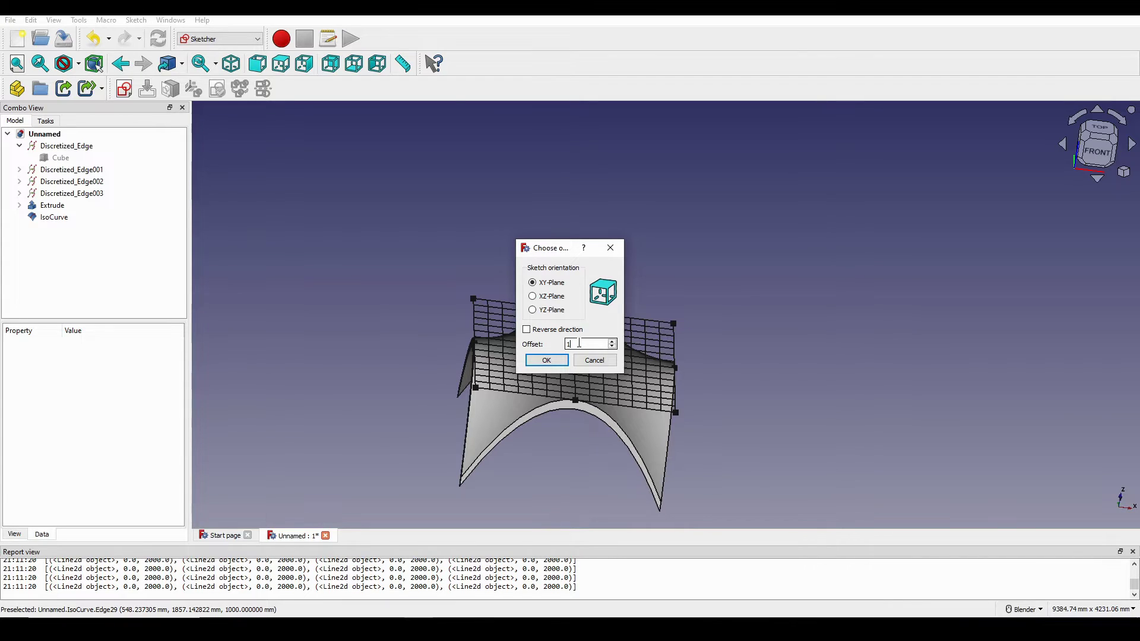
left_click(546, 360)
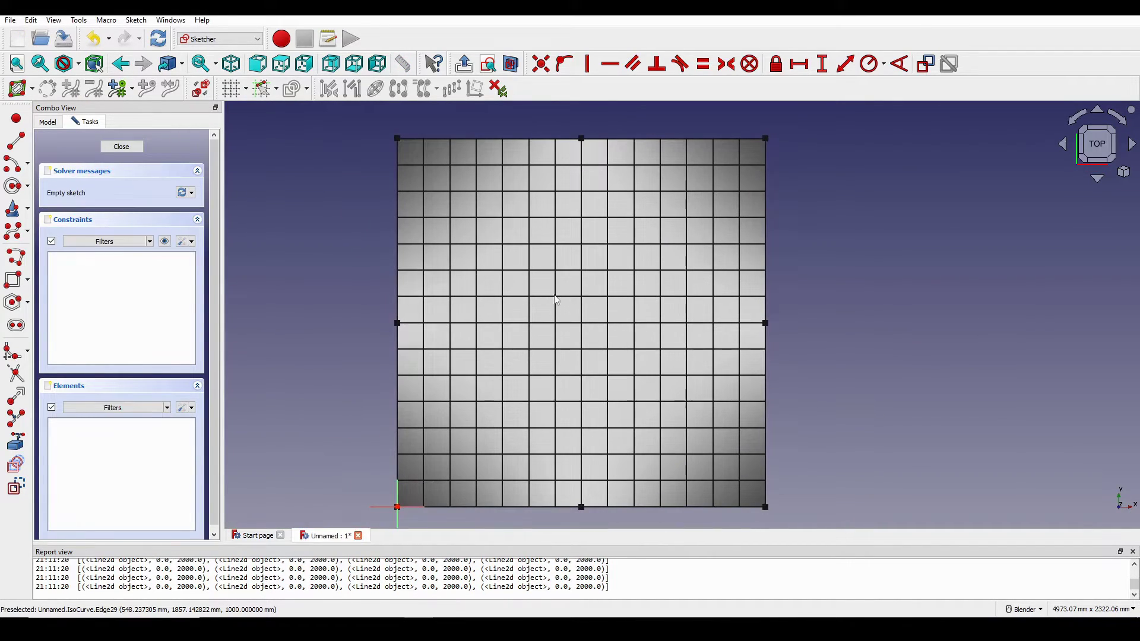
Link the two IsoCurve grid boundary edges meeting at the X = 0, Y = 2000 mm corner into the sketch as external geometry
mouse_move(557, 300)
middle_mouse_down()
mouse_move(642, 331)
mouse_move(639, 297)
mouse_move(580, 308)
mouse_move(495, 387)
mouse_move(510, 363)
mouse_move(471, 356)
mouse_move(468, 378)
middle_mouse_up()
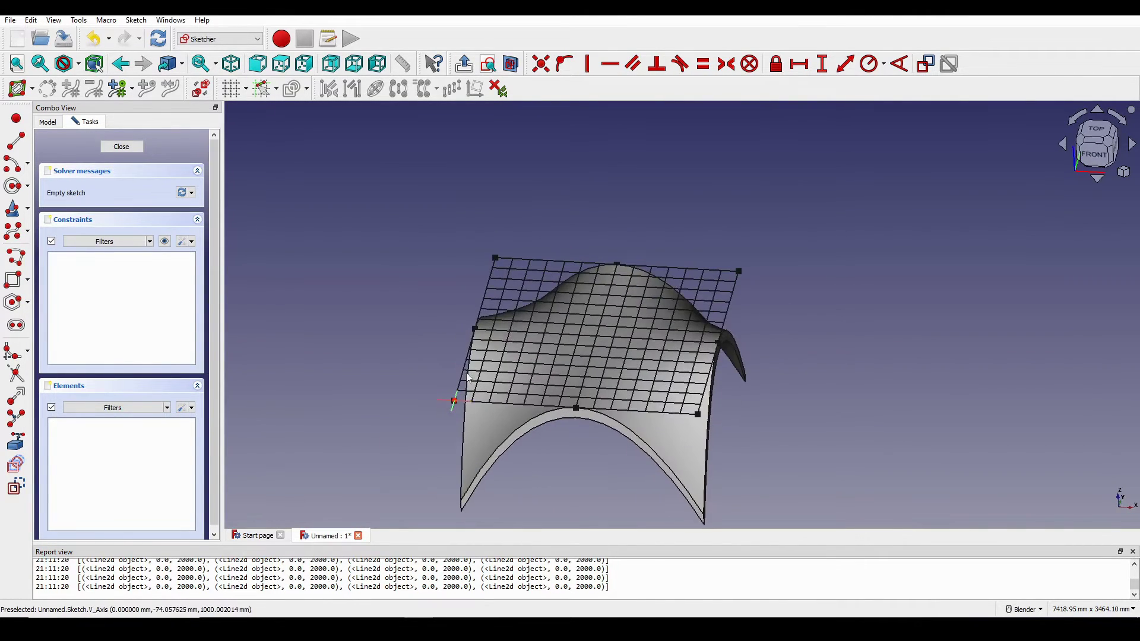
left_click(1096, 130)
scroll(535, 285, "up", 5)
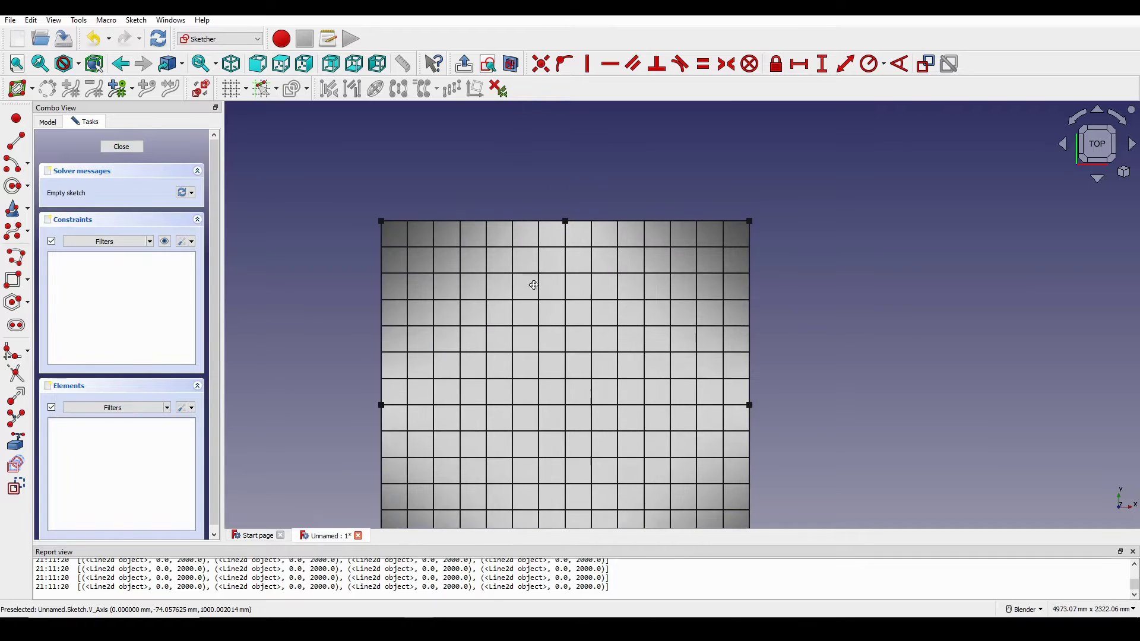
scroll(607, 298, "up", 4)
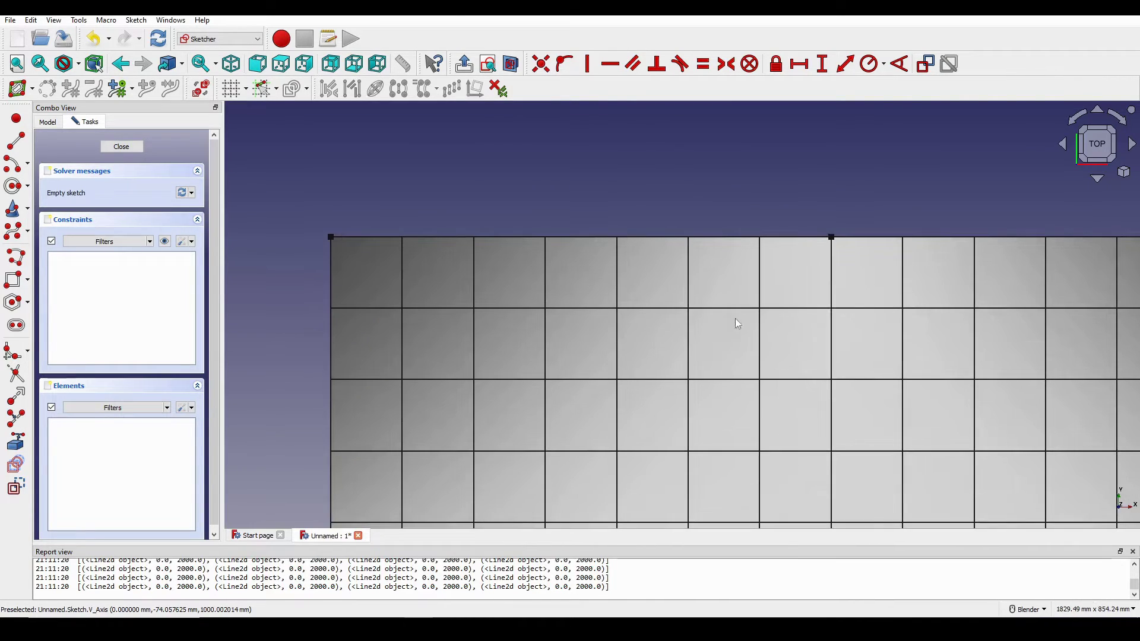
left_click(17, 442)
scroll(357, 244, "up", 4)
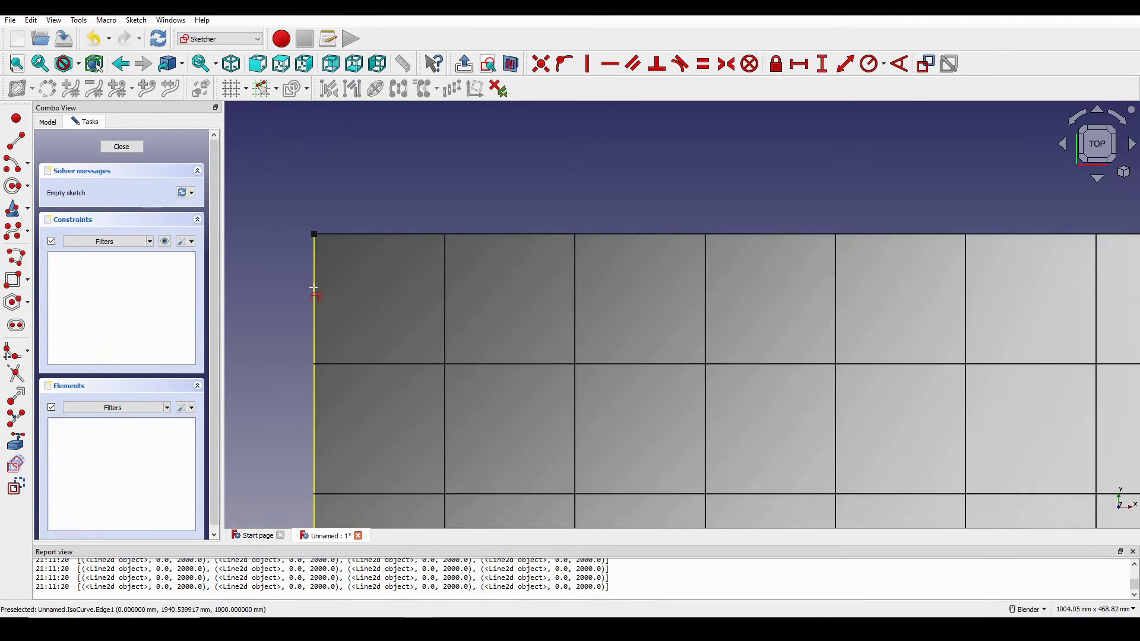
left_click(314, 285)
left_click(357, 234)
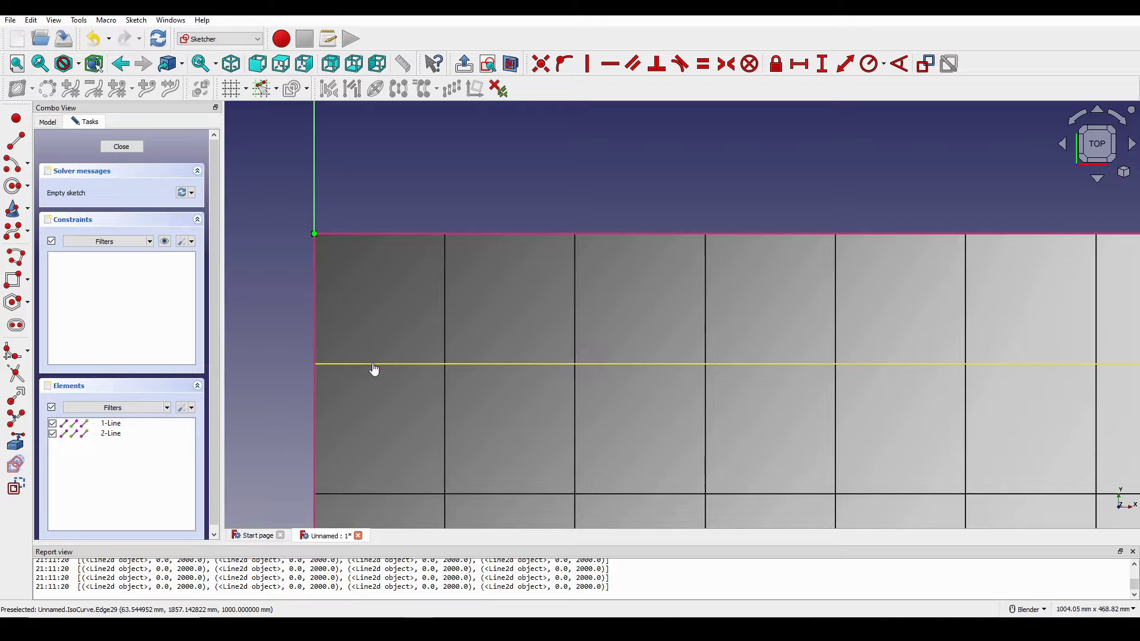
Link the first interior iso-curve in each direction beside the X = 0, Y = 2000 mm corner as external geometry
left_click(374, 364)
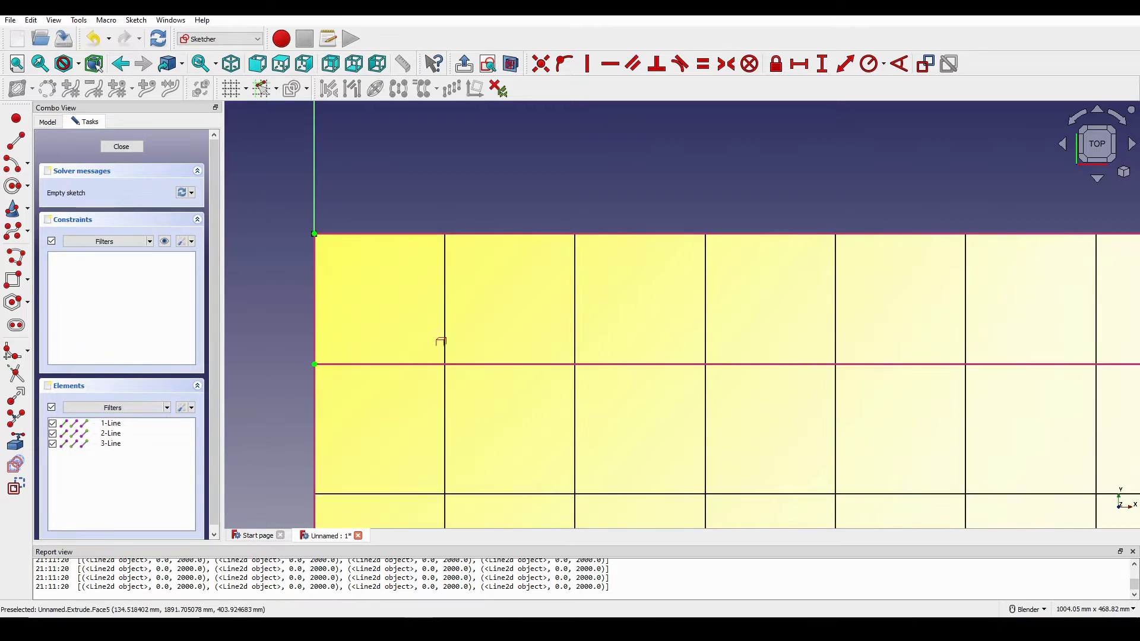
left_click(443, 333)
scroll(497, 347, "down", 1)
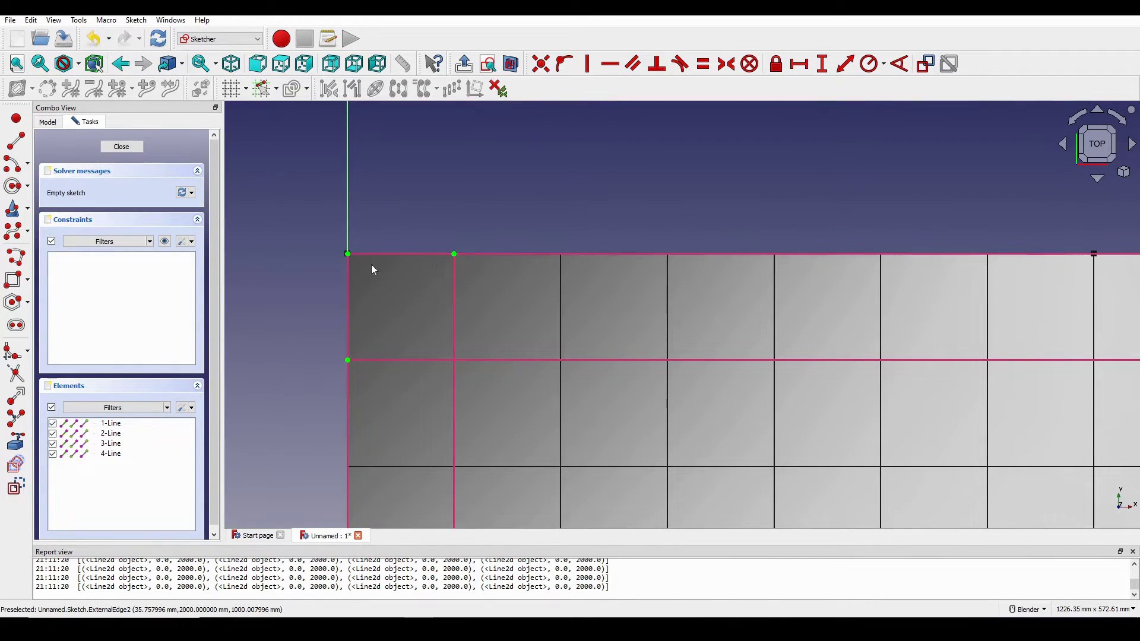
Draw two crossing diagonal lines in the grid's corner cell, ending the second on the cell's lower edge near the inner corner
scroll(437, 267, "up", 2)
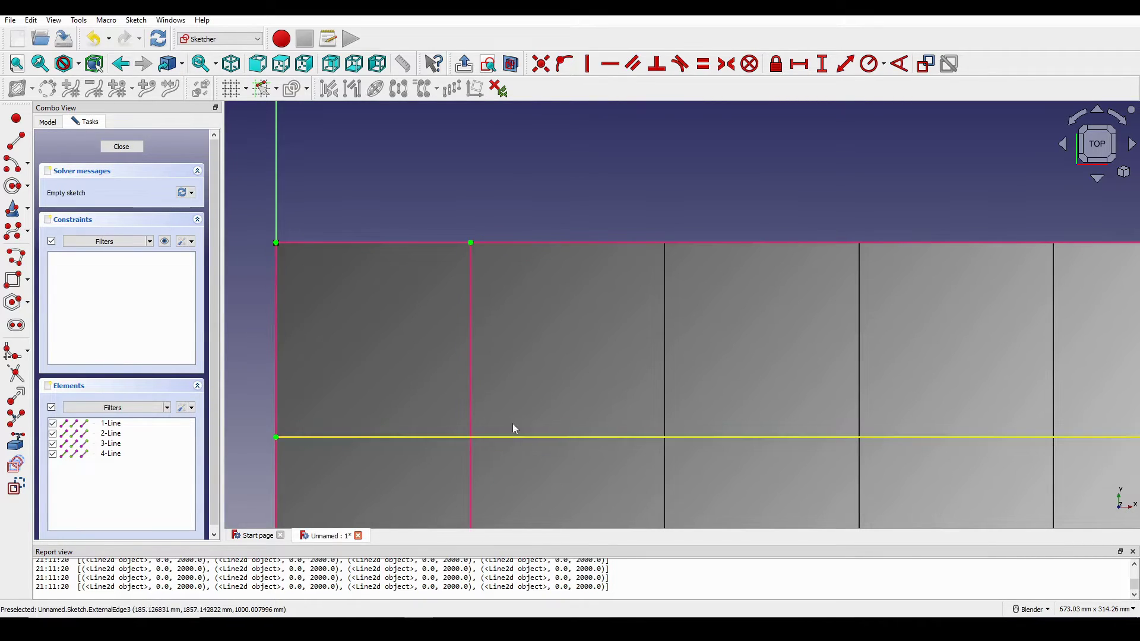
scroll(479, 318, "down", 3)
scroll(491, 330, "up", 3)
mouse_move(417, 301)
middle_mouse_down("shift")
mouse_move(555, 314)
mouse_move(544, 312)
middle_mouse_up("shift")
scroll(564, 311, "up", 1)
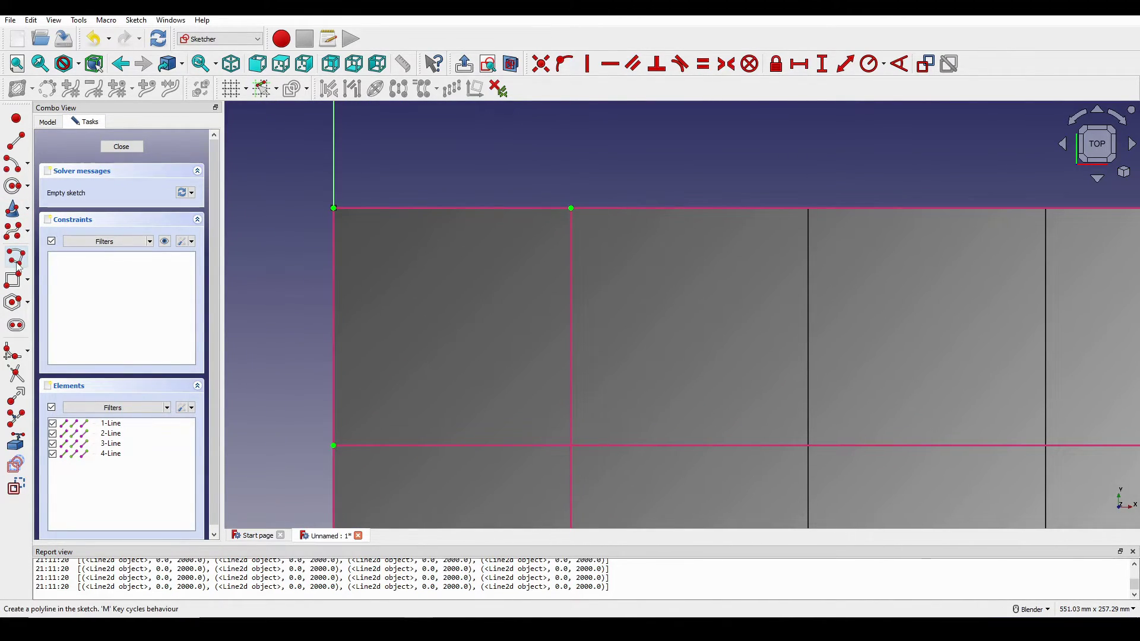
left_click(16, 142)
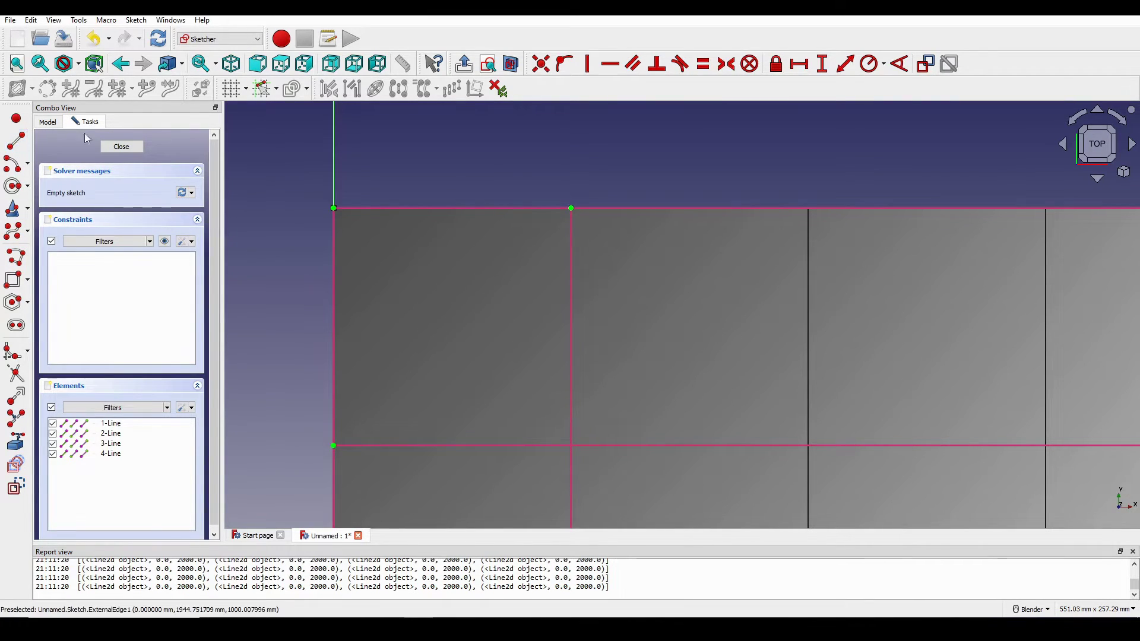
left_click(570, 208)
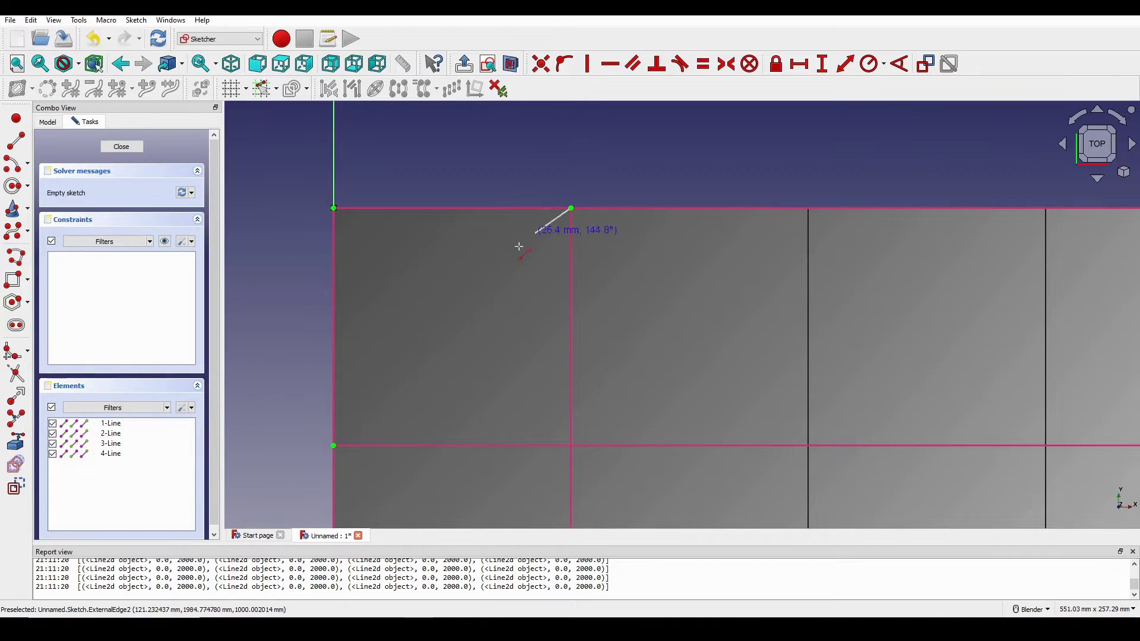
left_click(334, 445)
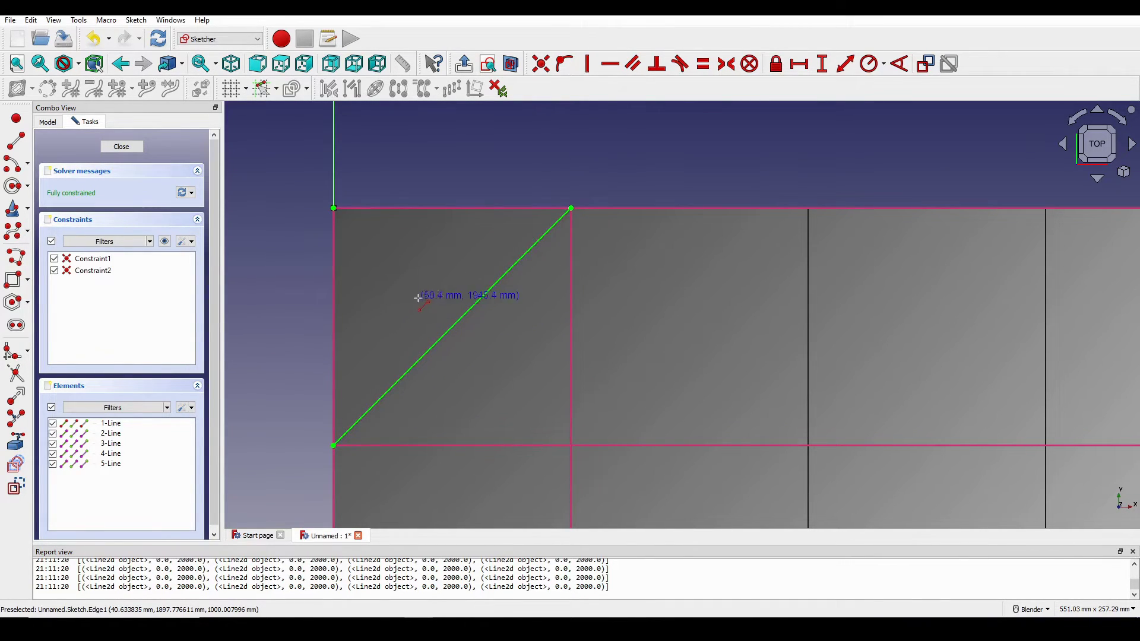
left_click(333, 208)
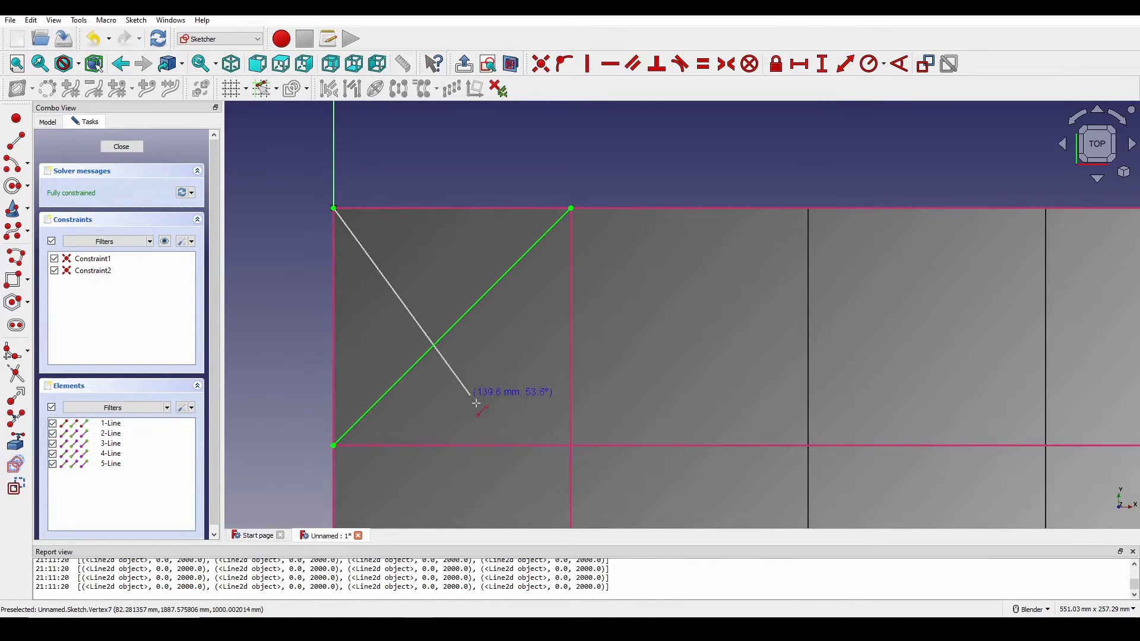
left_click(541, 445)
right_click_drag(617, 379, 622, 368)
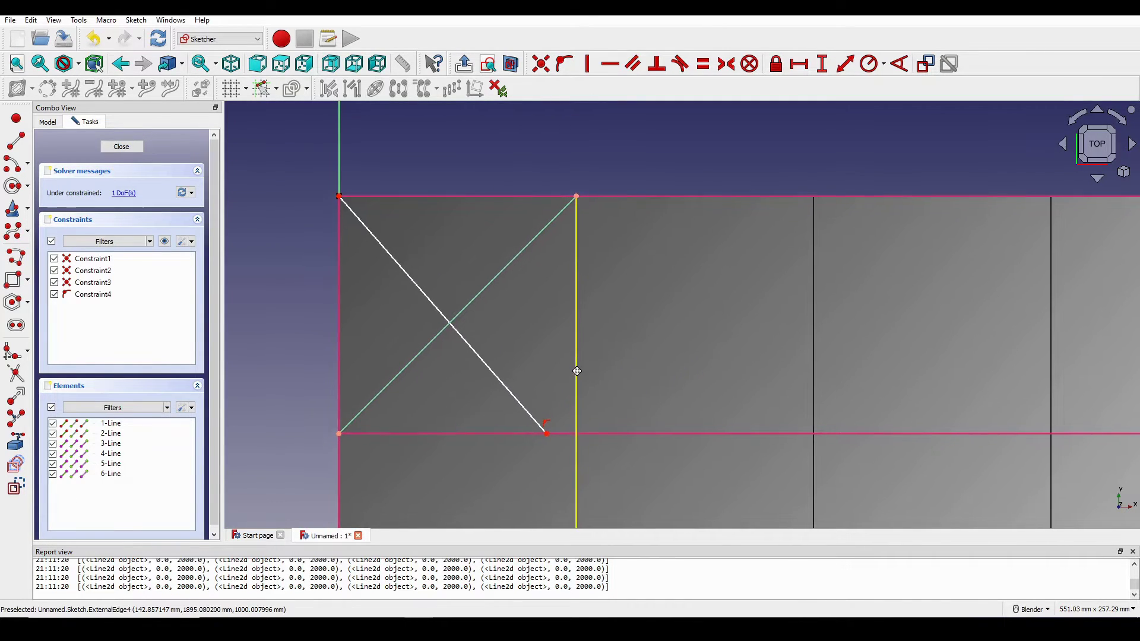
right_click_drag(553, 326, 548, 307)
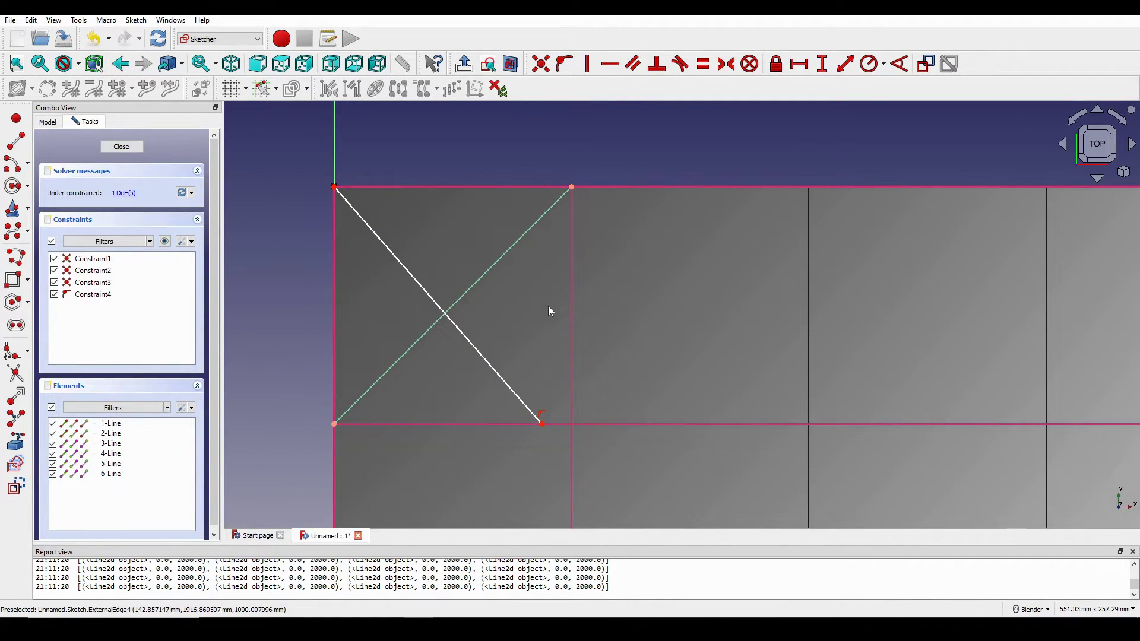
Constrain the two diagonal lines in the corner cell to be perpendicular to each other
left_click(465, 335)
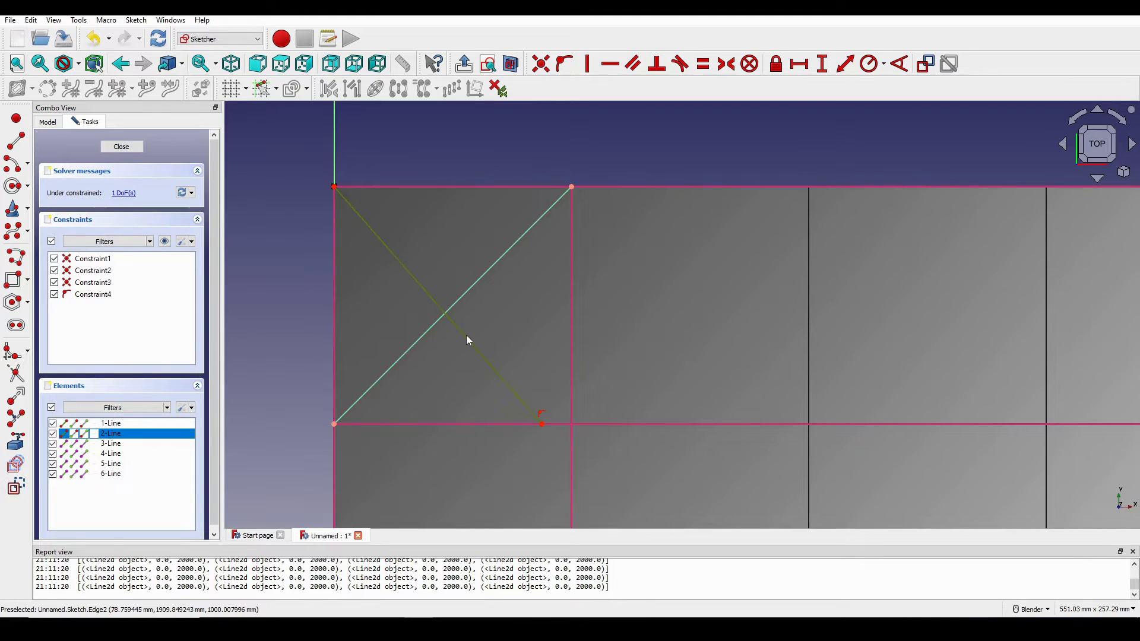
left_click(469, 295)
right_click_drag(547, 289, 515, 276)
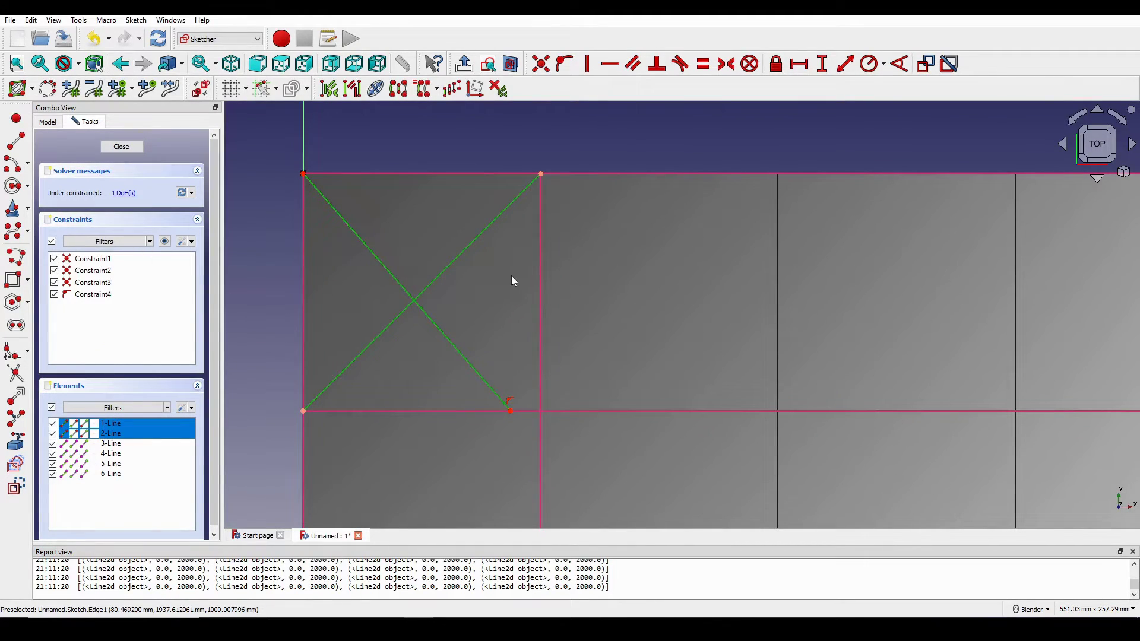
key("n")
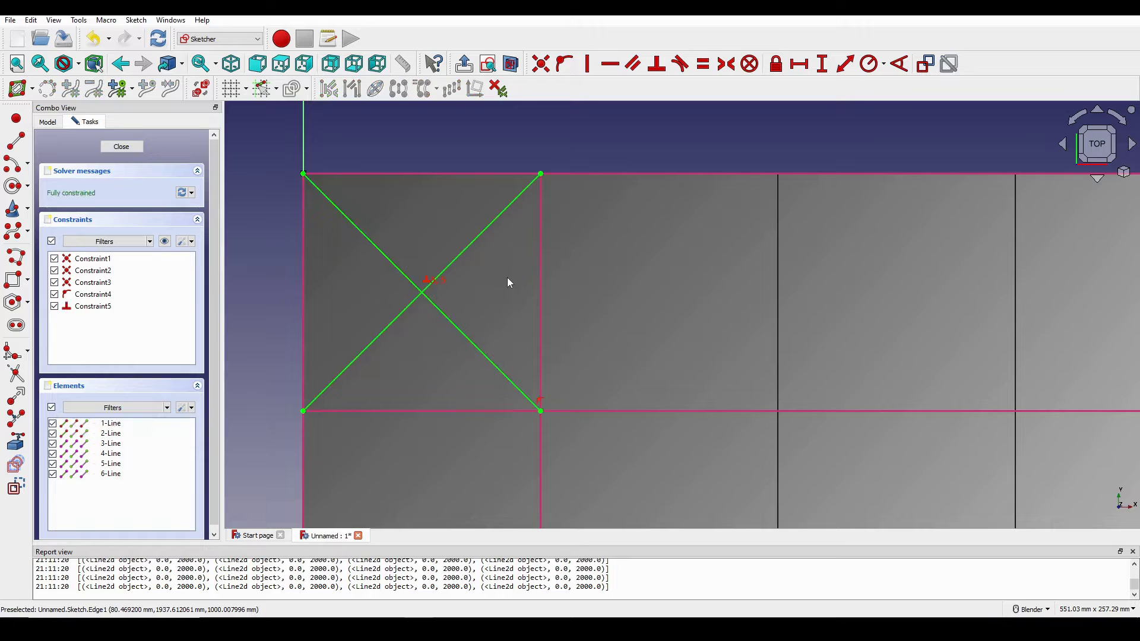
right_click_drag(454, 280, 444, 315)
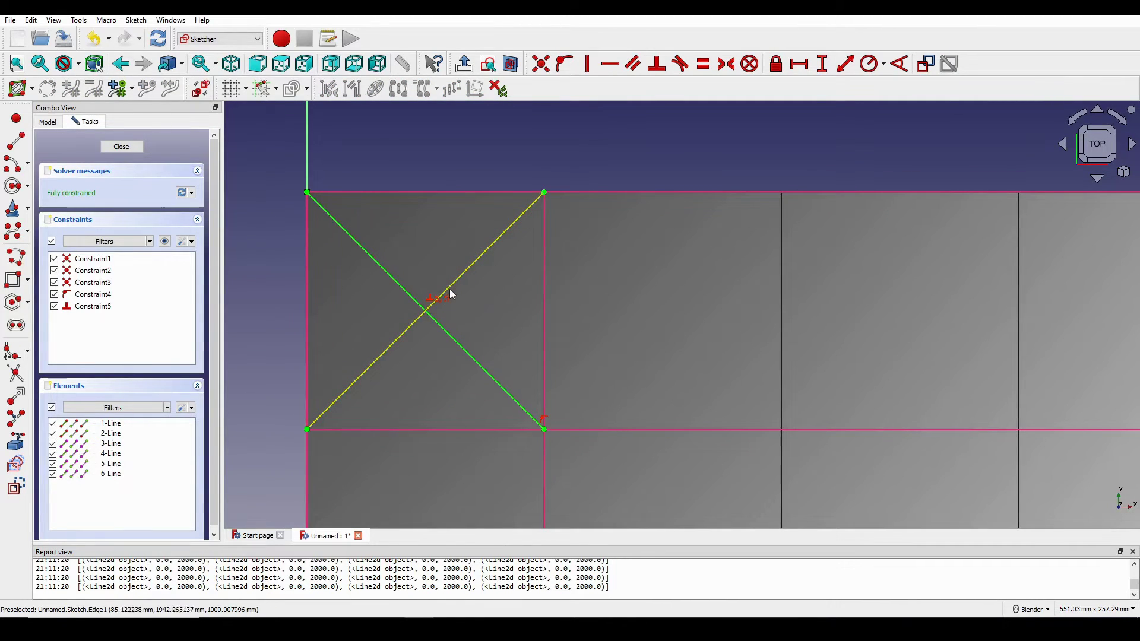
left_click(450, 289)
left_click(448, 335)
middle_click_drag(471, 324, 528, 314, "shift")
left_click(522, 306)
middle_click_drag(574, 157, 594, 152, "shift")
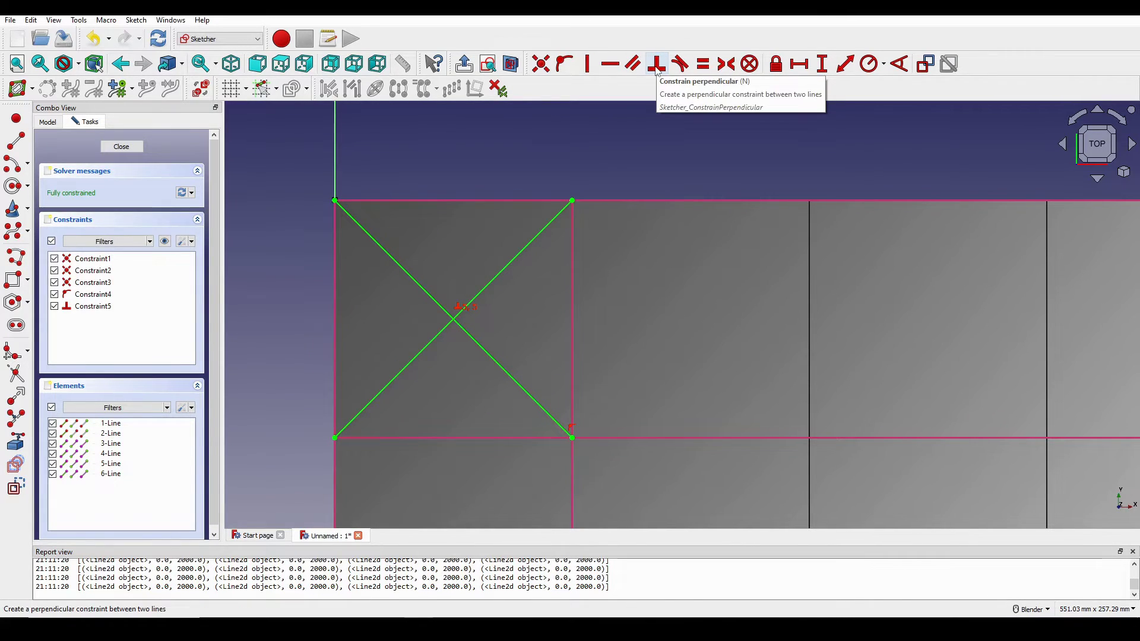
key("F1")
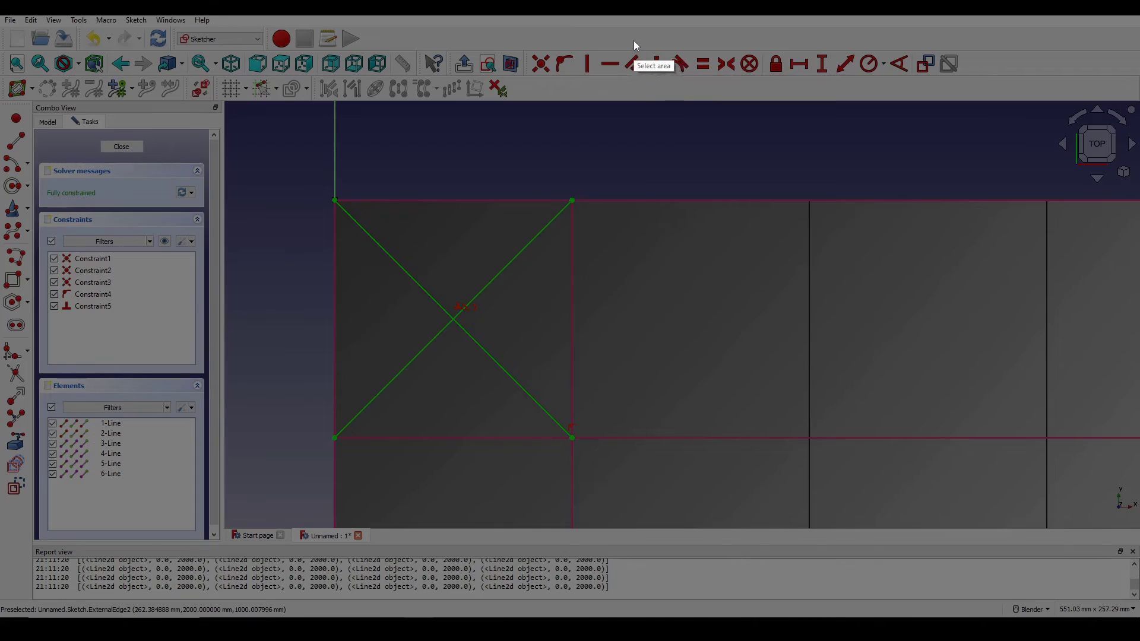
left_click_drag(646, 40, 672, 85)
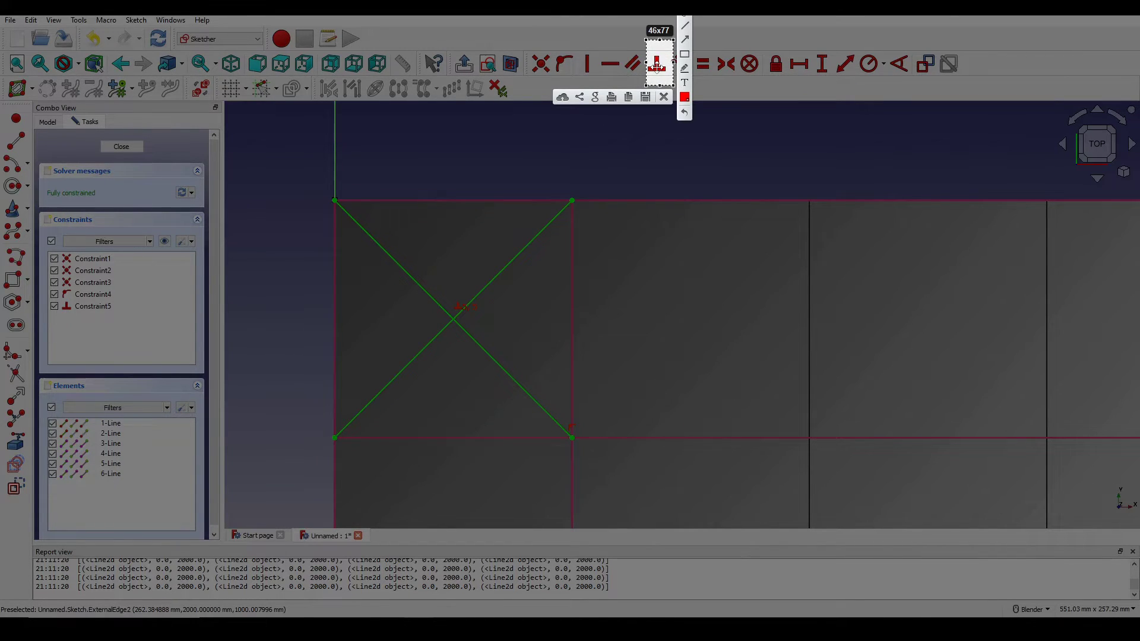
left_click(664, 97)
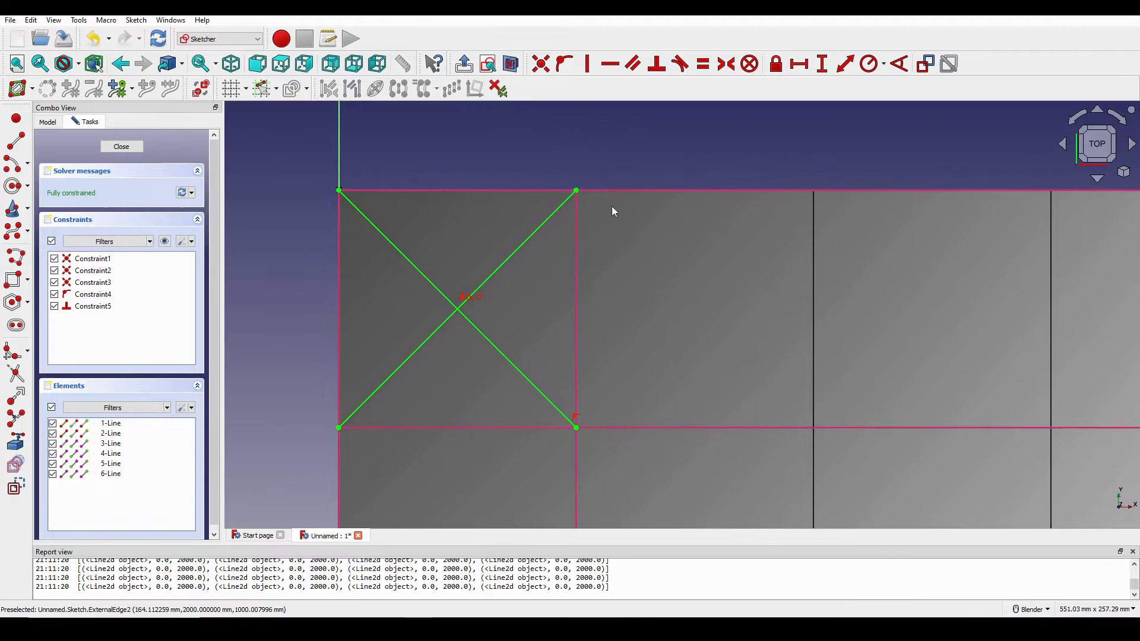
Convert both diagonals of the corner cell to construction geometry
scroll(607, 211, "up", 1)
mouse_move(536, 216)
middle_mouse_down("shift")
mouse_move(551, 207)
mouse_move(524, 200)
mouse_move(532, 193)
middle_mouse_up("shift")
middle_click_drag(483, 298, 494, 306, "shift")
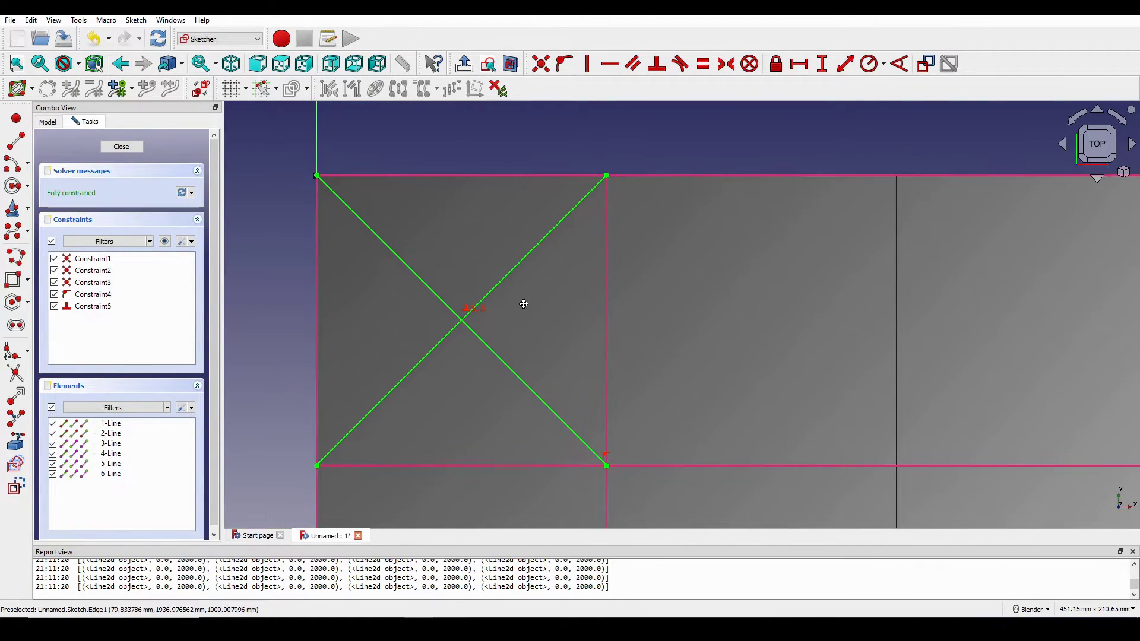
scroll(450, 293, "down", 3)
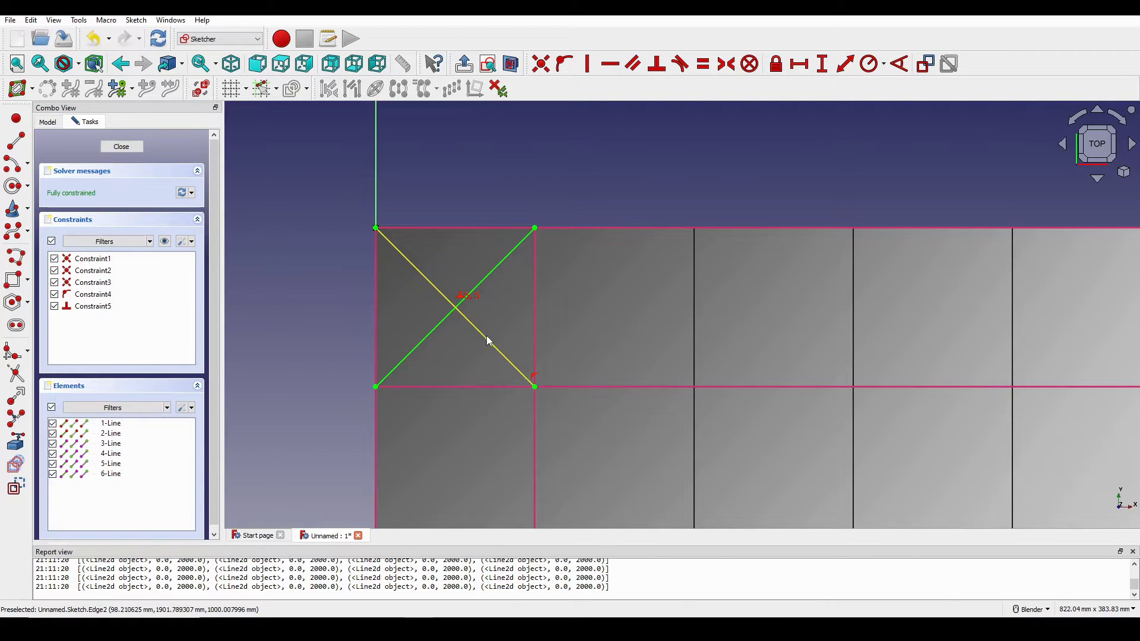
left_click(487, 337)
left_click(491, 279)
scroll(517, 284, "up", 2)
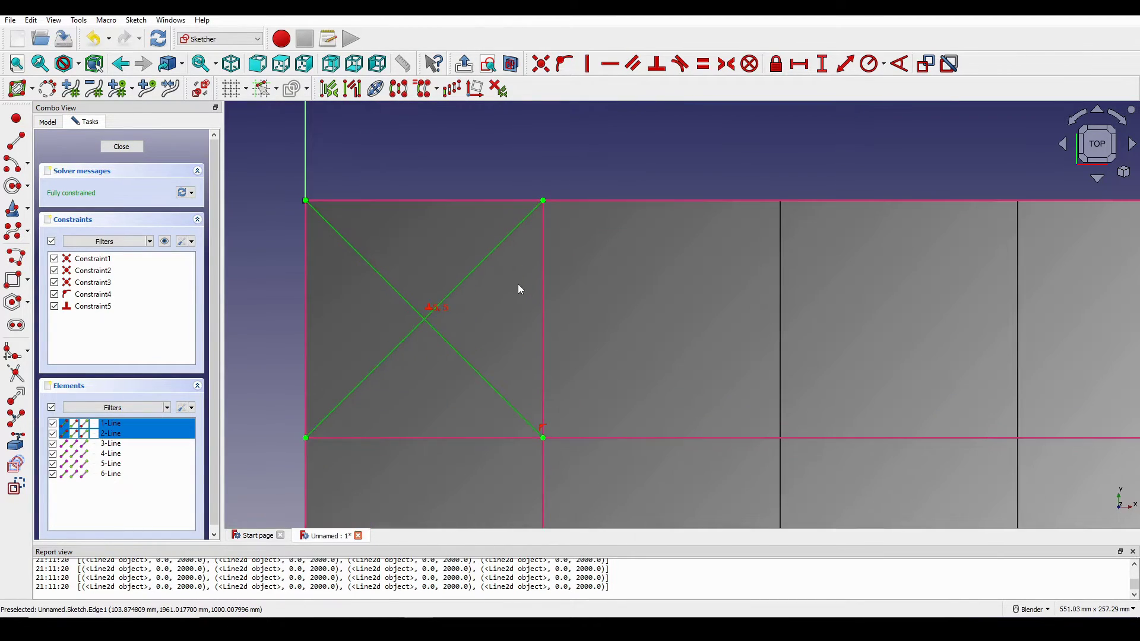
key("g")
key("n")
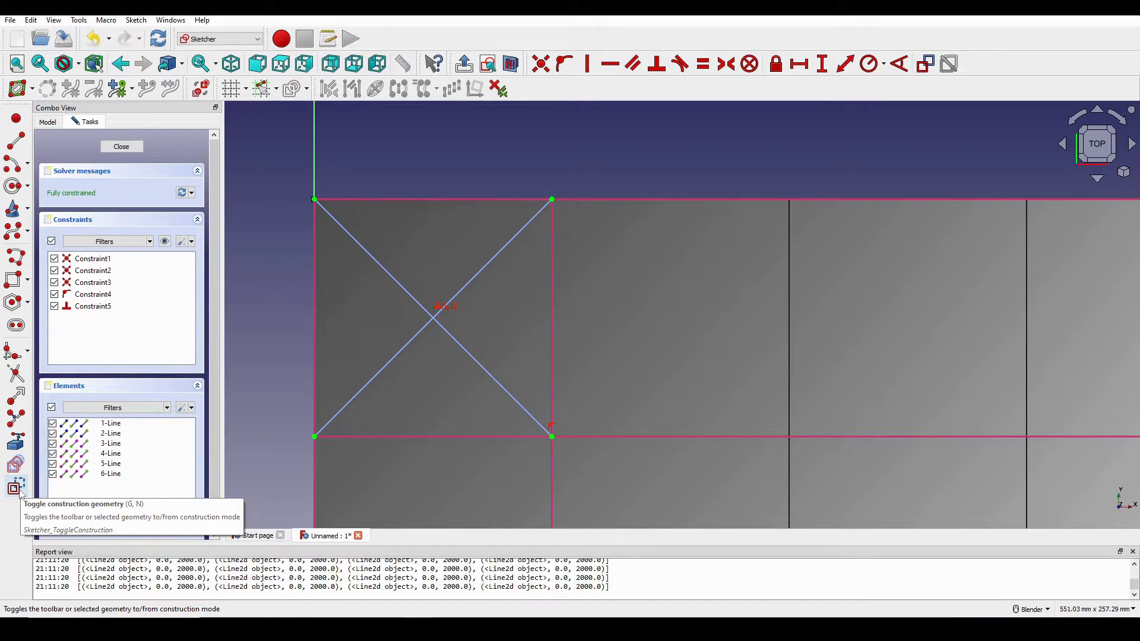
Draw a centered rectangle inside the corner cell, placing its centre on the descending diagonal just below the crossing point
middle_click_drag(495, 246, 501, 255, "shift")
middle_click_drag(477, 179, 502, 180, "shift")
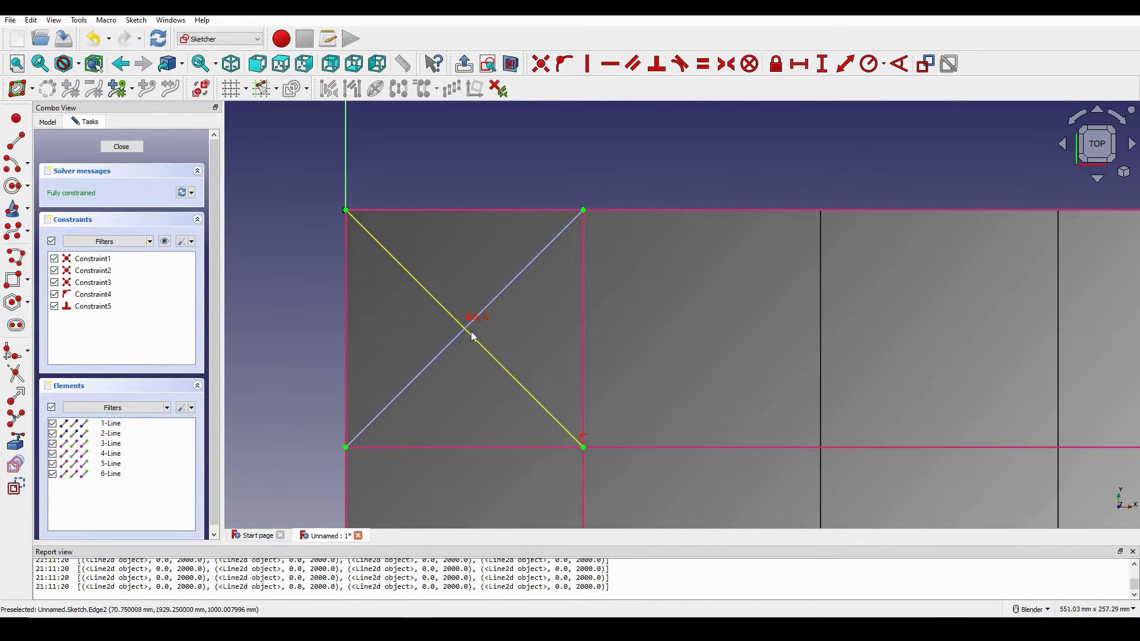
scroll(472, 337, "up", 2)
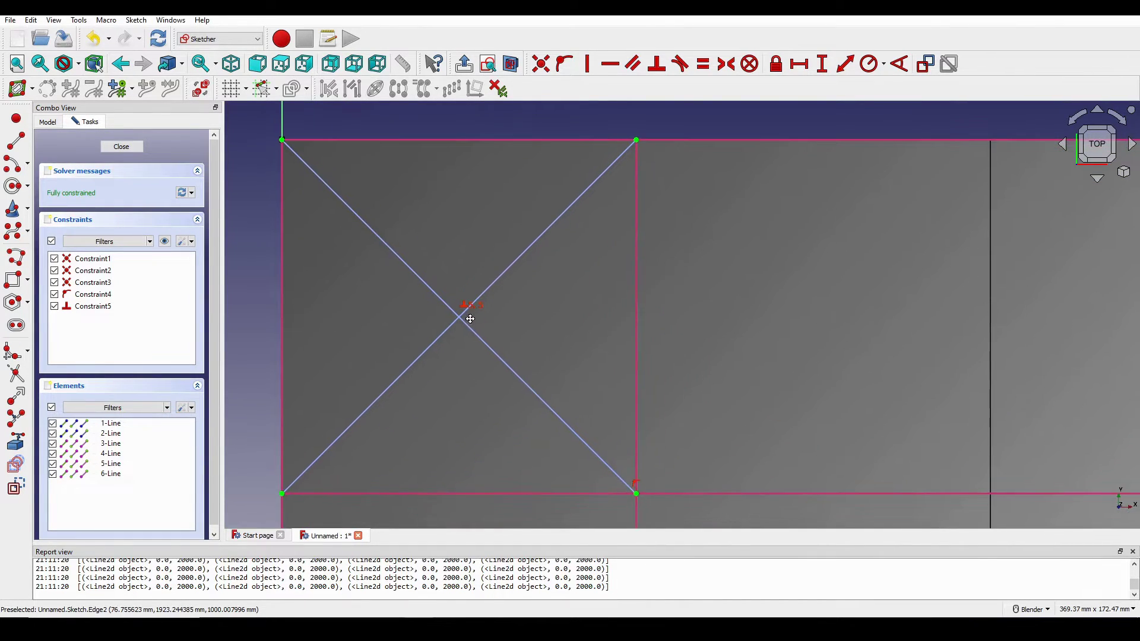
left_click(31, 283)
left_click(65, 291)
scroll(404, 294, "up", 1)
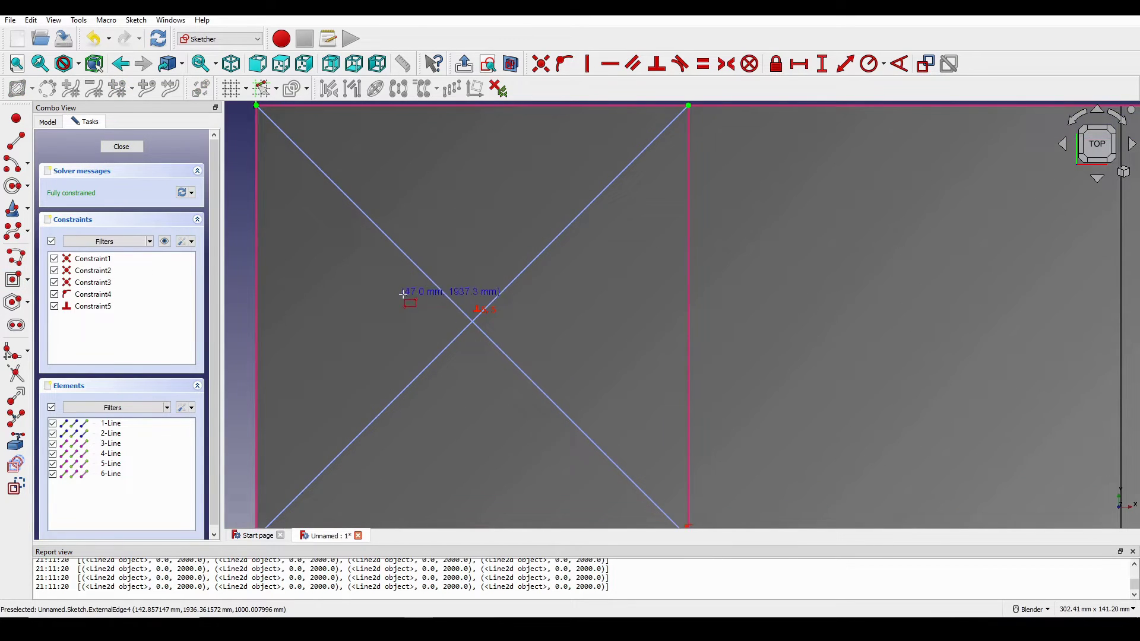
left_click(502, 353)
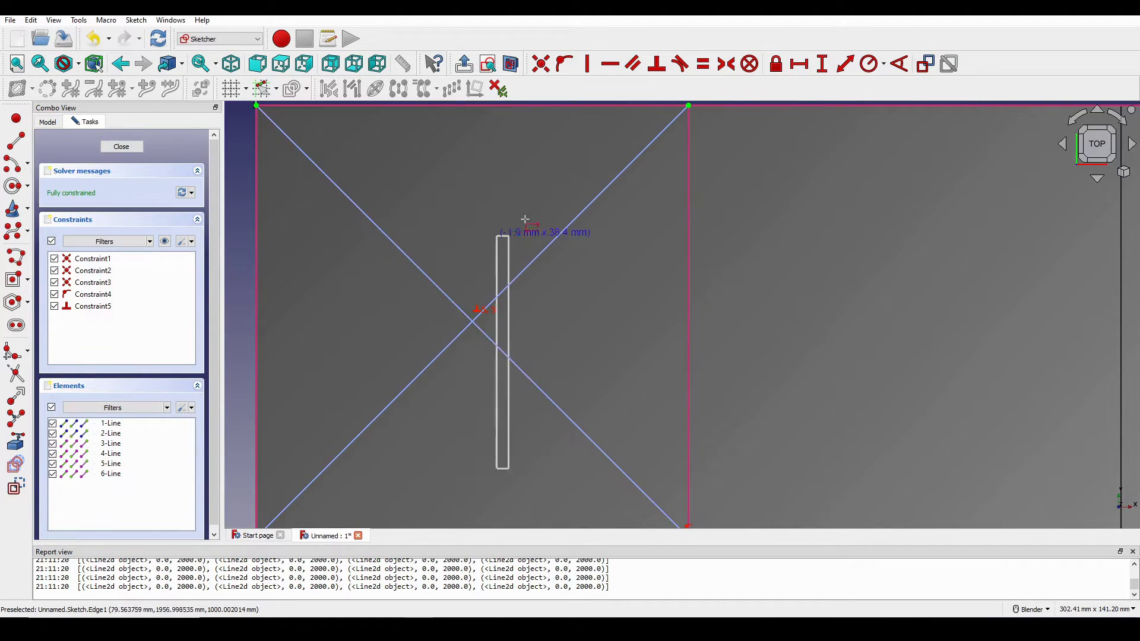
left_click(629, 191)
Hide all listed sketch constraints from the 3D view
scroll(599, 293, "down", 2)
scroll(596, 285, "up", 2)
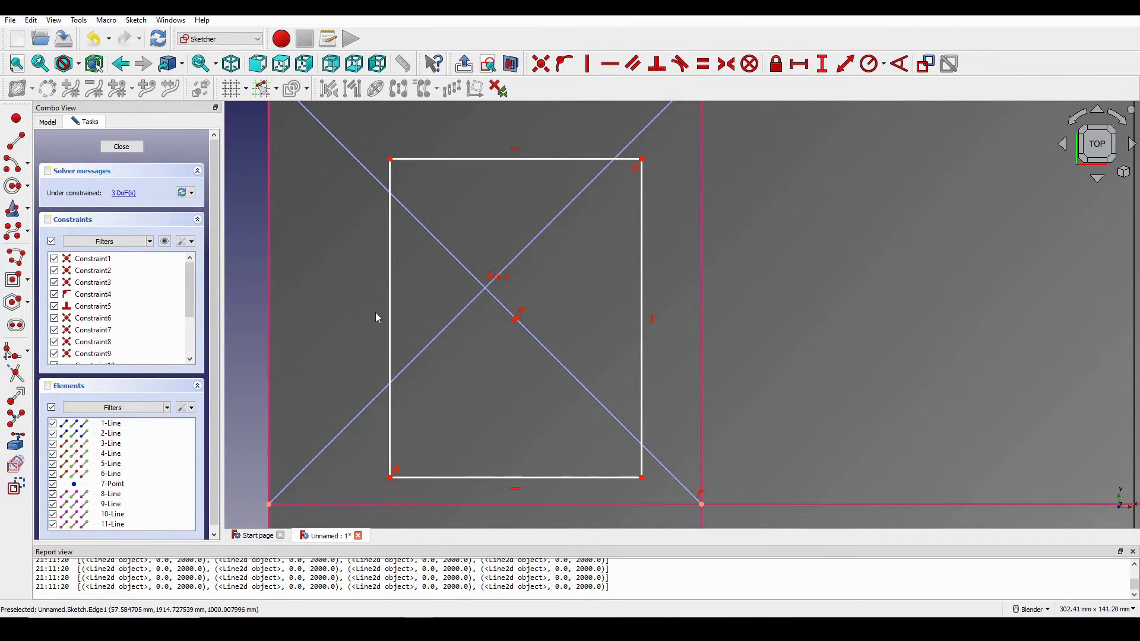
scroll(607, 265, "down", 2)
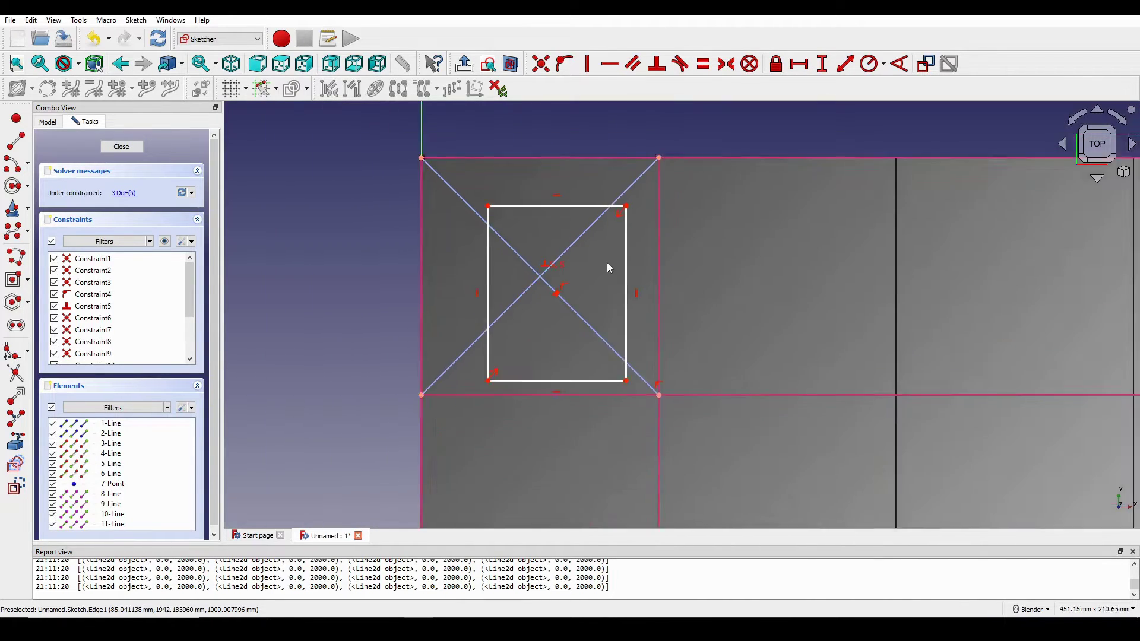
scroll(607, 265, "up", 1)
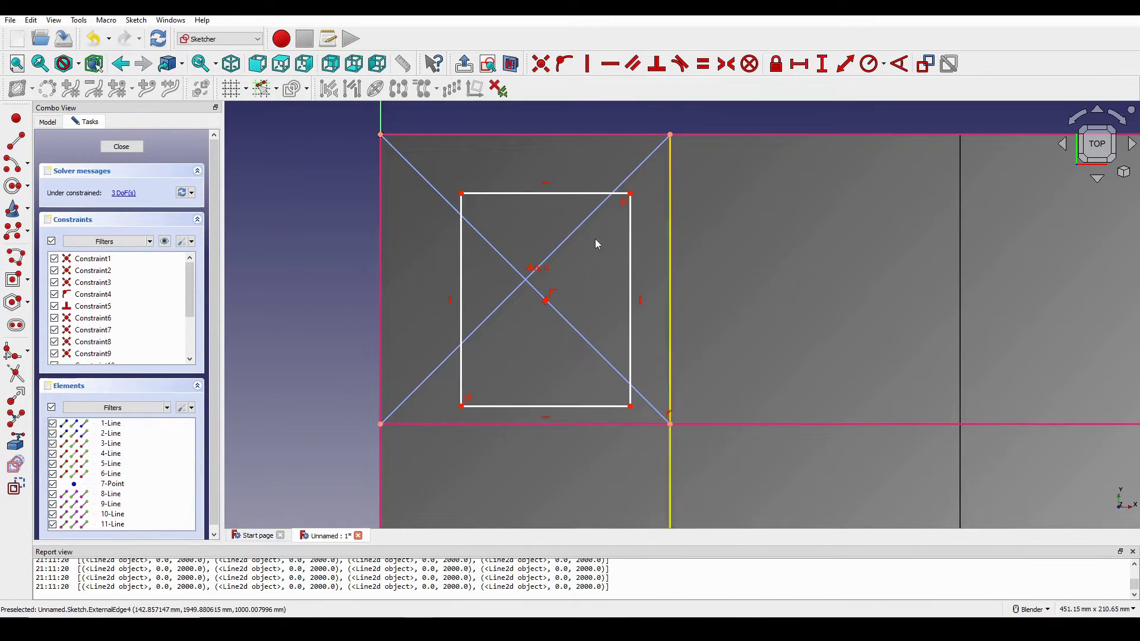
left_click(165, 241)
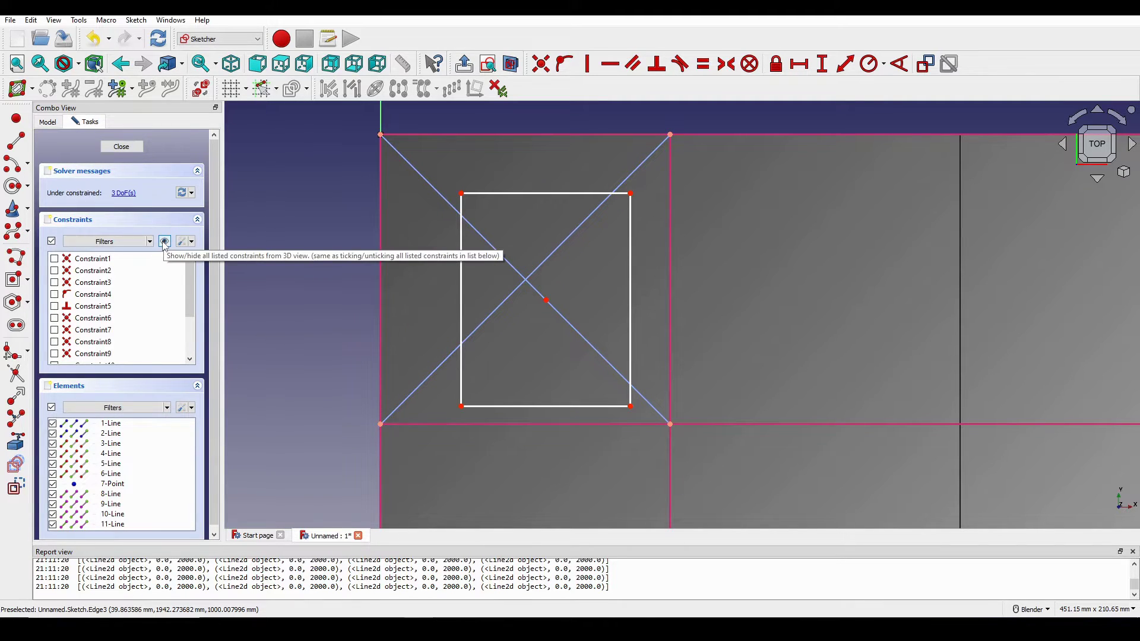
Enlarge the rectangle by moving its upper-left corner outward toward the corner of the cell
scroll(564, 237, "up", 3)
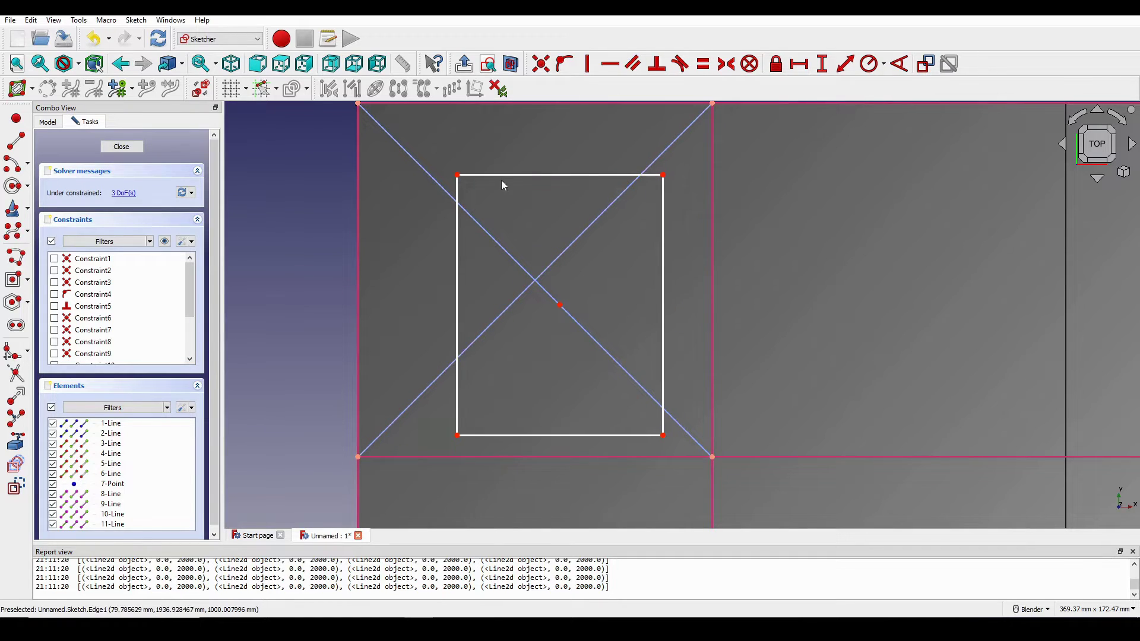
middle_click_drag(471, 177, 471, 185, "shift")
left_click_drag(460, 188, 429, 153)
Constrain the rectangle's centre point onto the corner cell's ascending diagonal with a point-on-object constraint
scroll(601, 309, "up", 2)
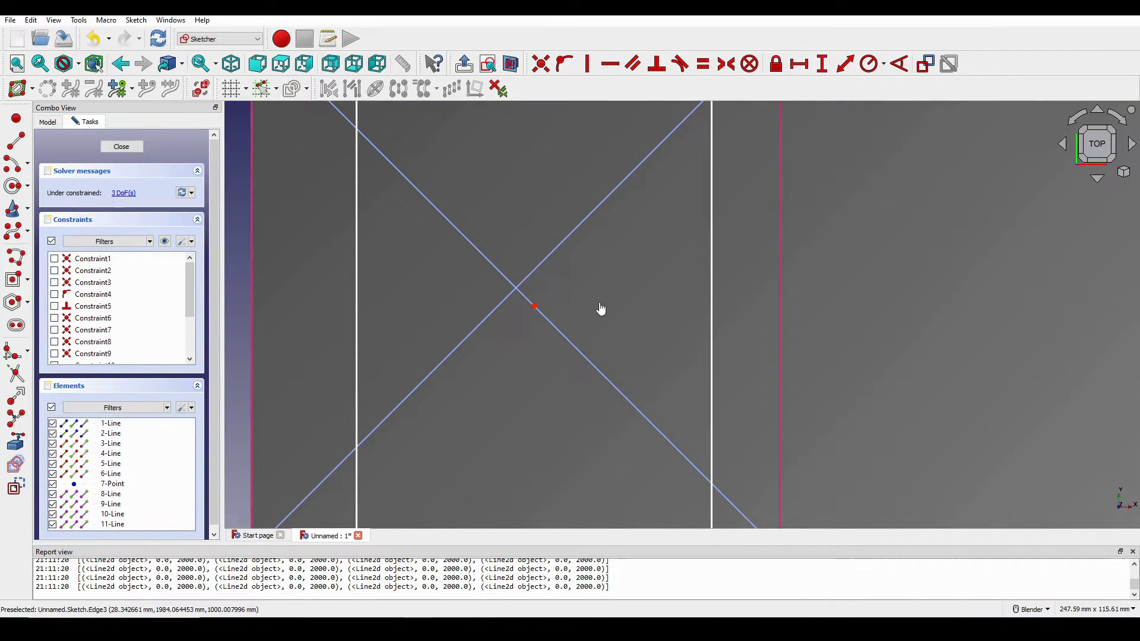
left_click(534, 307)
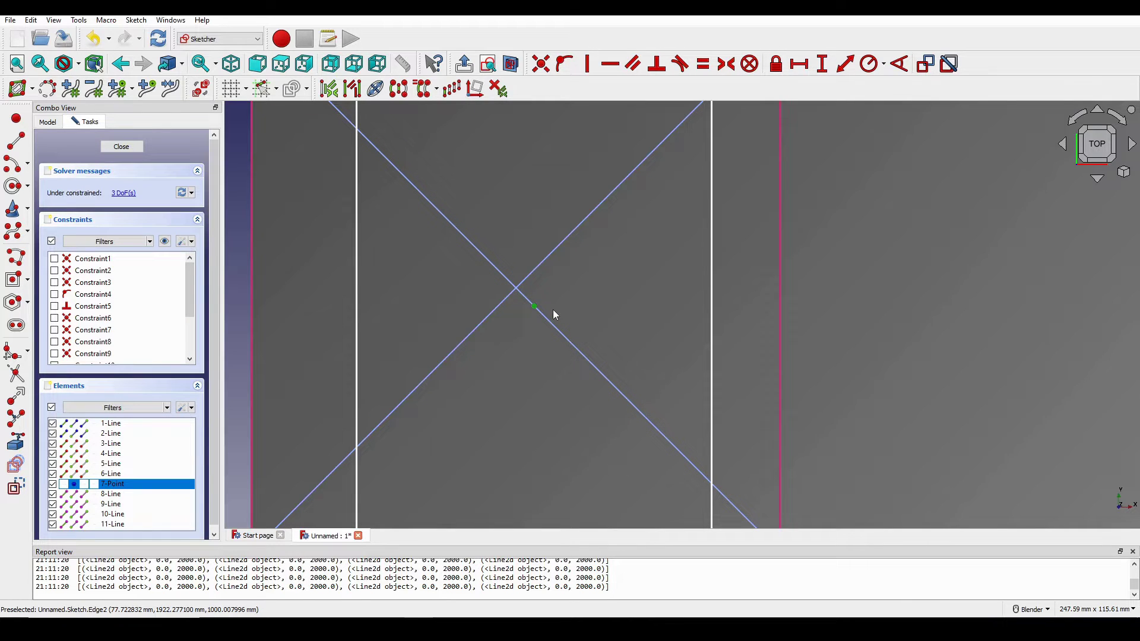
scroll(542, 310, "down", 2)
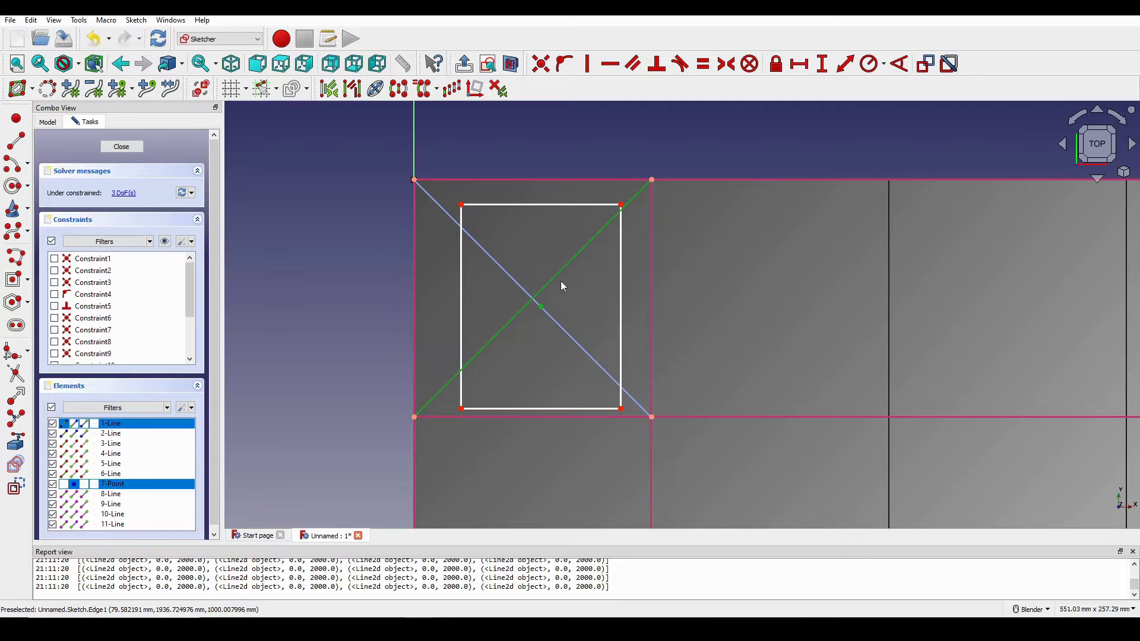
scroll(561, 285, "up", 1)
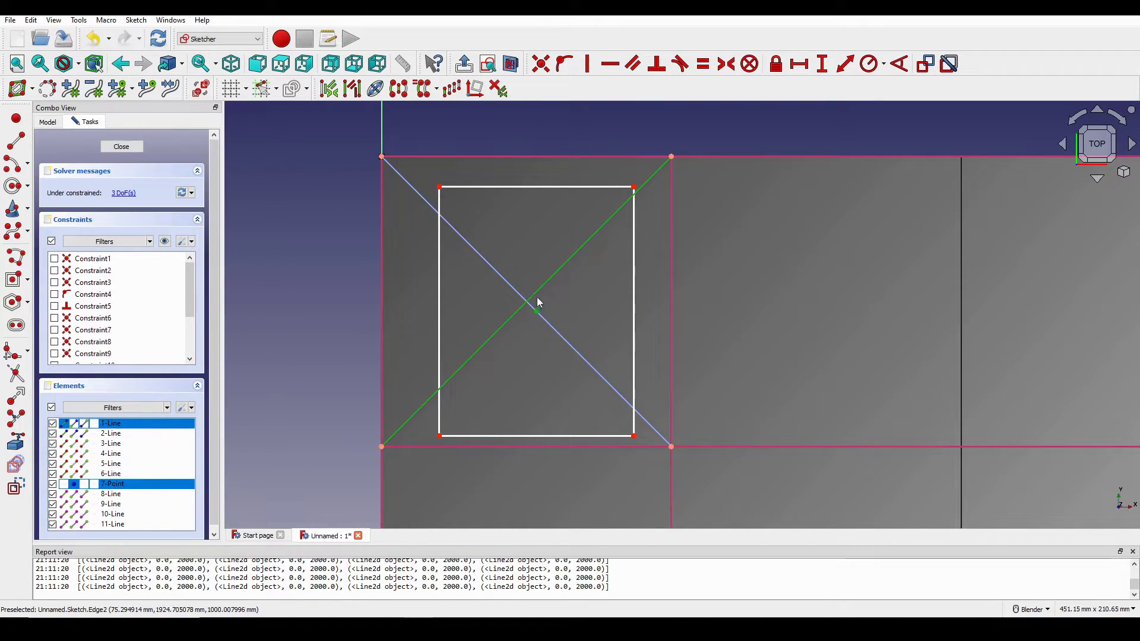
key("o")
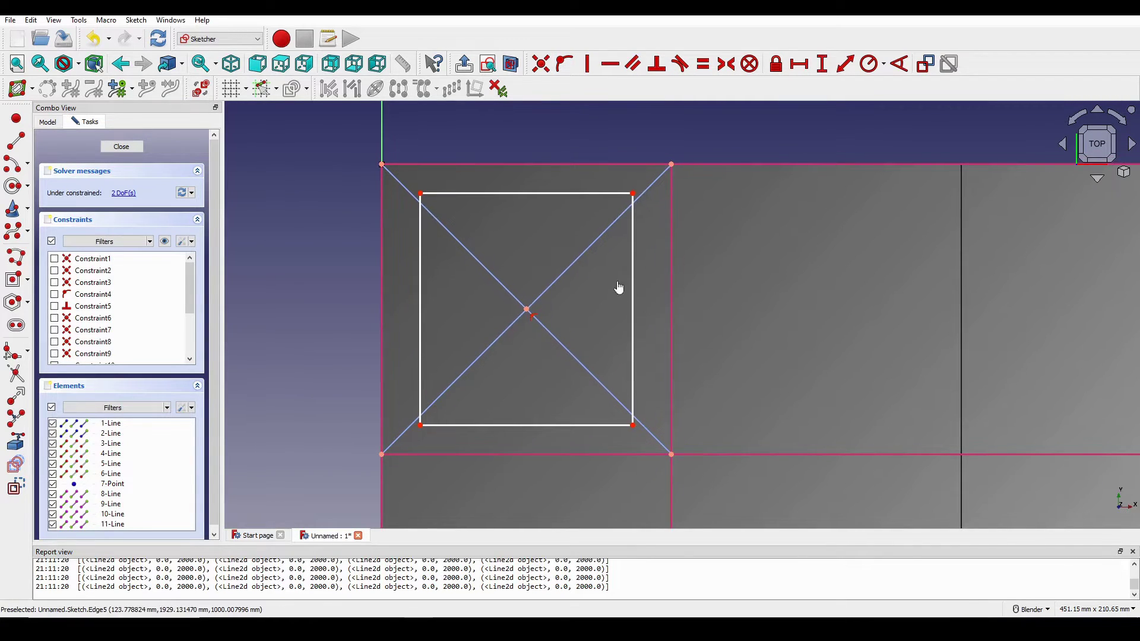
Constrain the rectangle's upper-right corner onto the ascending diagonal with a point-on-object constraint
left_click_drag(637, 202, 638, 217)
left_click(604, 231)
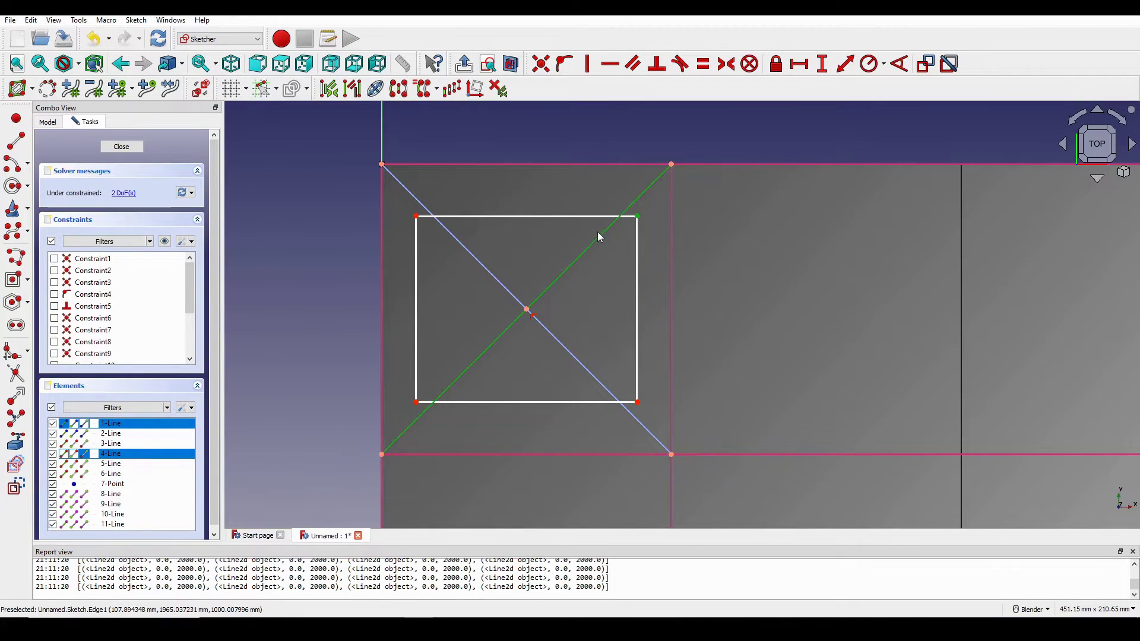
key("n")
left_click_drag(569, 196, 527, 207)
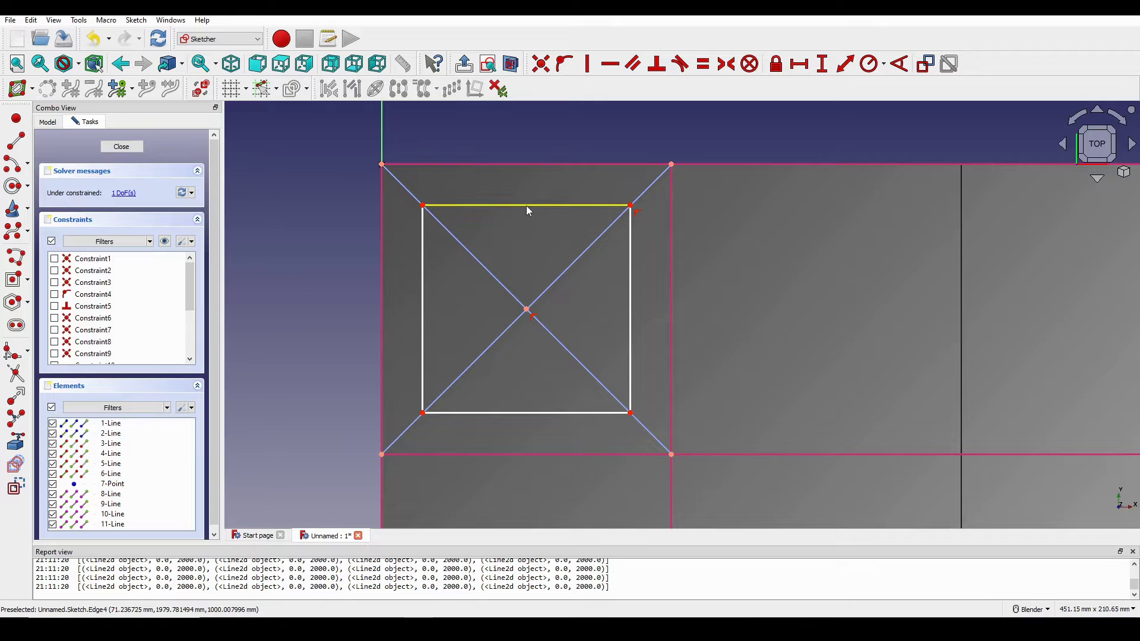
Set the horizontal length of the rectangle's upper edge to 100 mm
left_click(527, 205)
key("l")
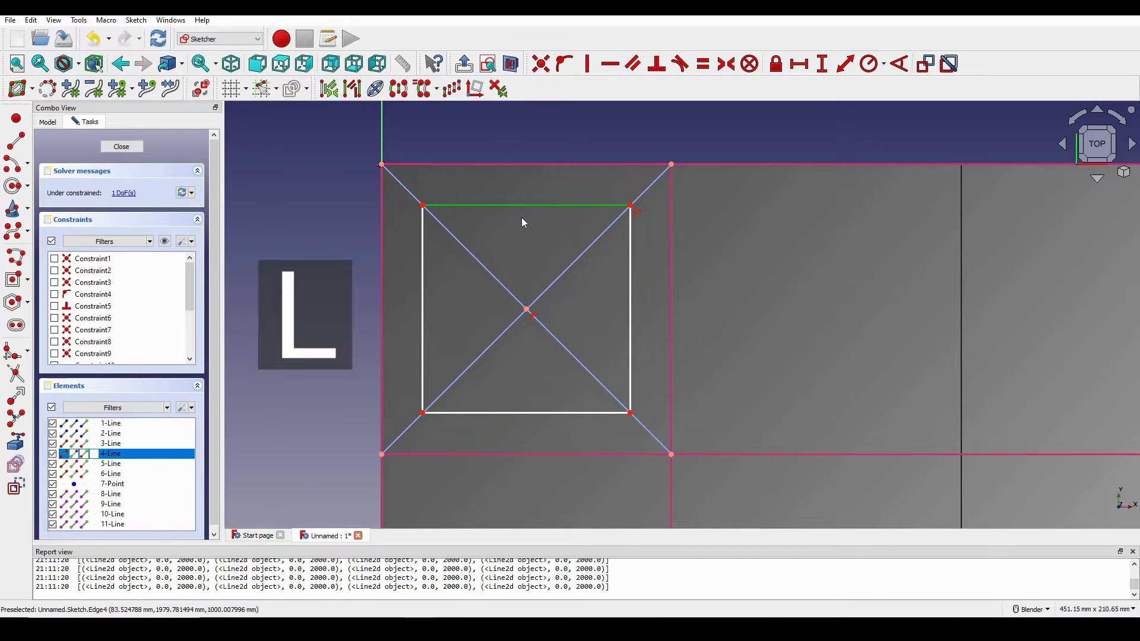
left_click_drag(610, 229, 525, 231)
type("100")
key("Return")
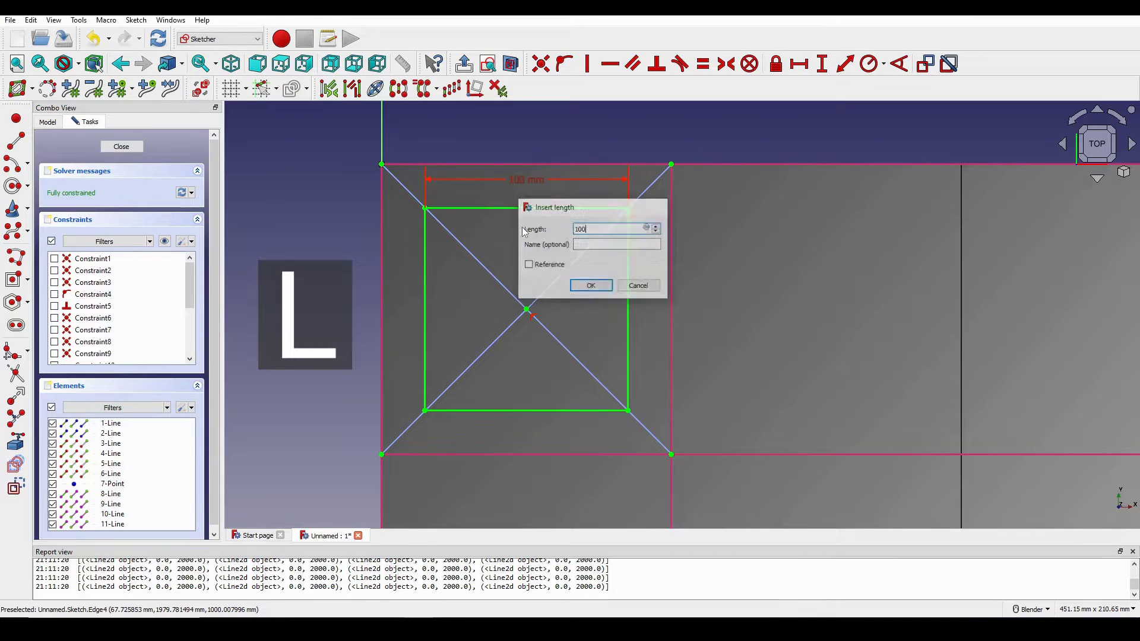
Examine how the square in the corner cell relates to the surface's whole iso-curve grid
scroll(525, 229, "down", 3)
scroll(526, 230, "down", 4)
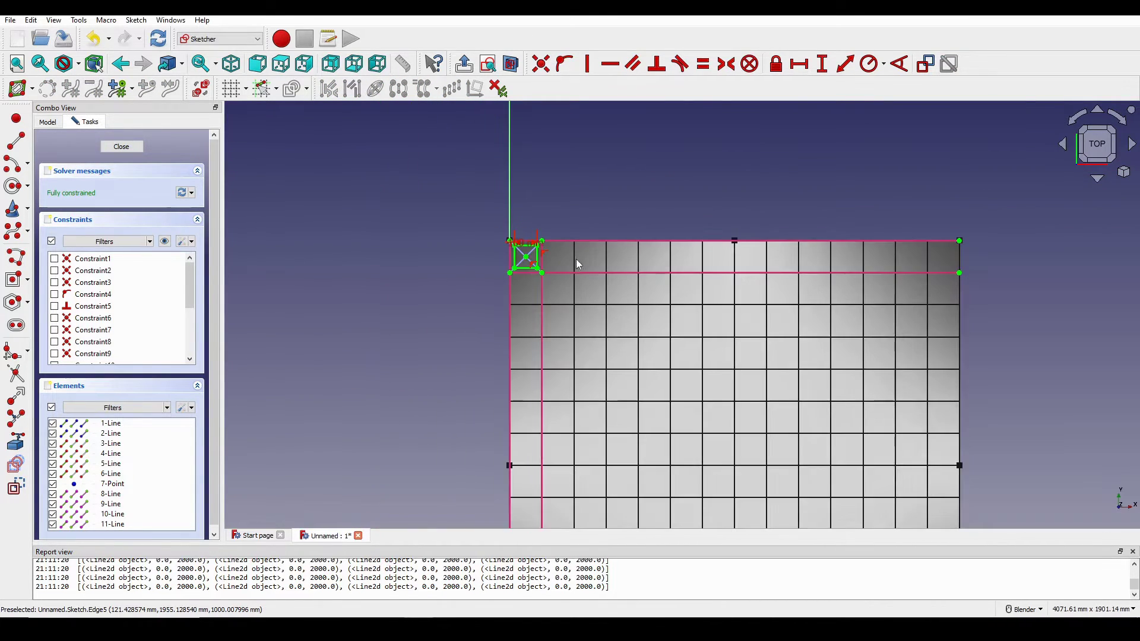
scroll(581, 271, "up", 1)
mouse_move(582, 282)
middle_mouse_down("shift")
mouse_move(643, 139)
mouse_move(621, 270)
middle_mouse_up("shift")
scroll(636, 279, "down", 3)
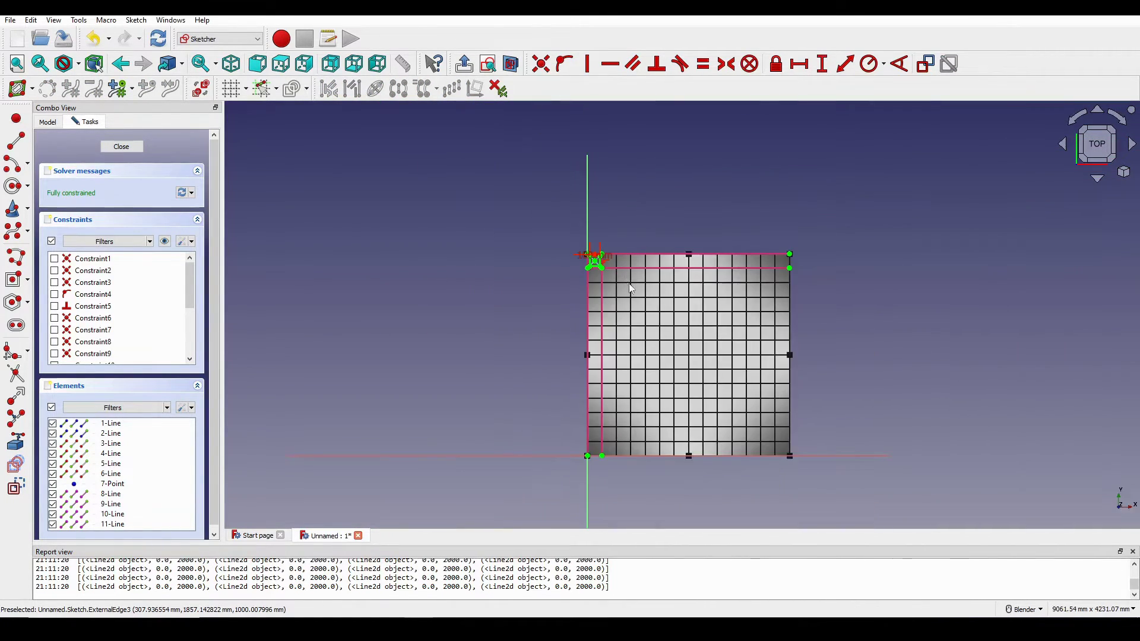
scroll(641, 282, "up", 2)
mouse_move(692, 295)
middle_mouse_down("shift")
mouse_move(594, 236)
mouse_move(662, 257)
mouse_move(657, 270)
middle_mouse_up("shift")
scroll(600, 240, "up", 1)
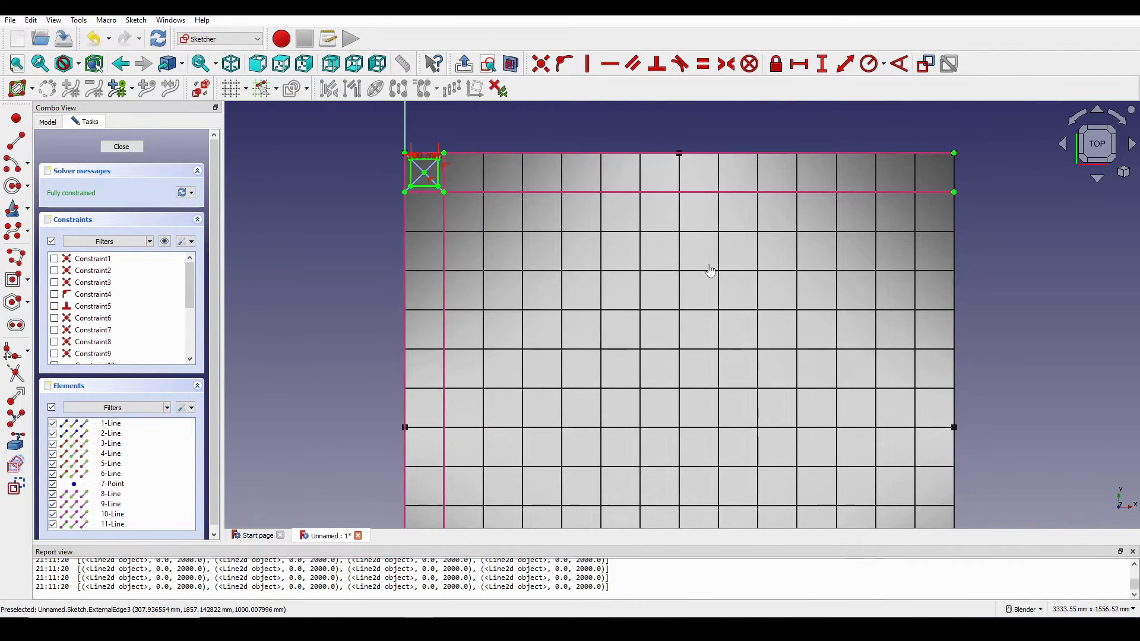
scroll(713, 267, "down", 2)
mouse_move(824, 279)
middle_mouse_down("shift")
mouse_move(774, 224)
mouse_move(793, 226)
mouse_move(784, 233)
middle_mouse_up("shift")
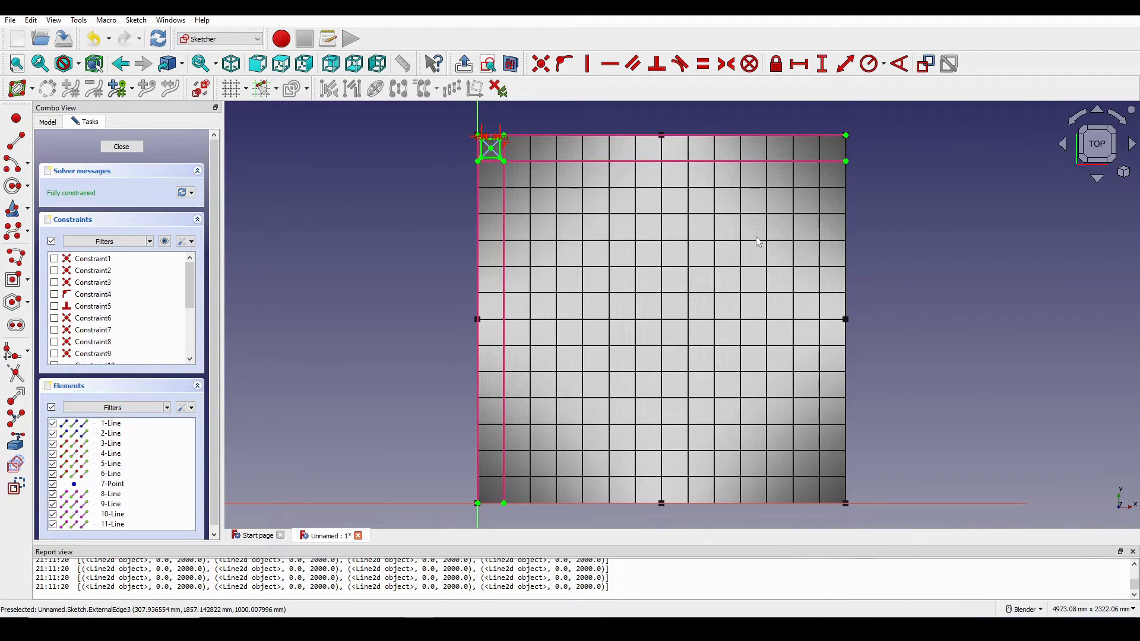
Capture the grid area of the screen and outline the upper-left quarter of the surface with a red rectangle
key("Print")
left_click_drag(406, 100, 895, 529)
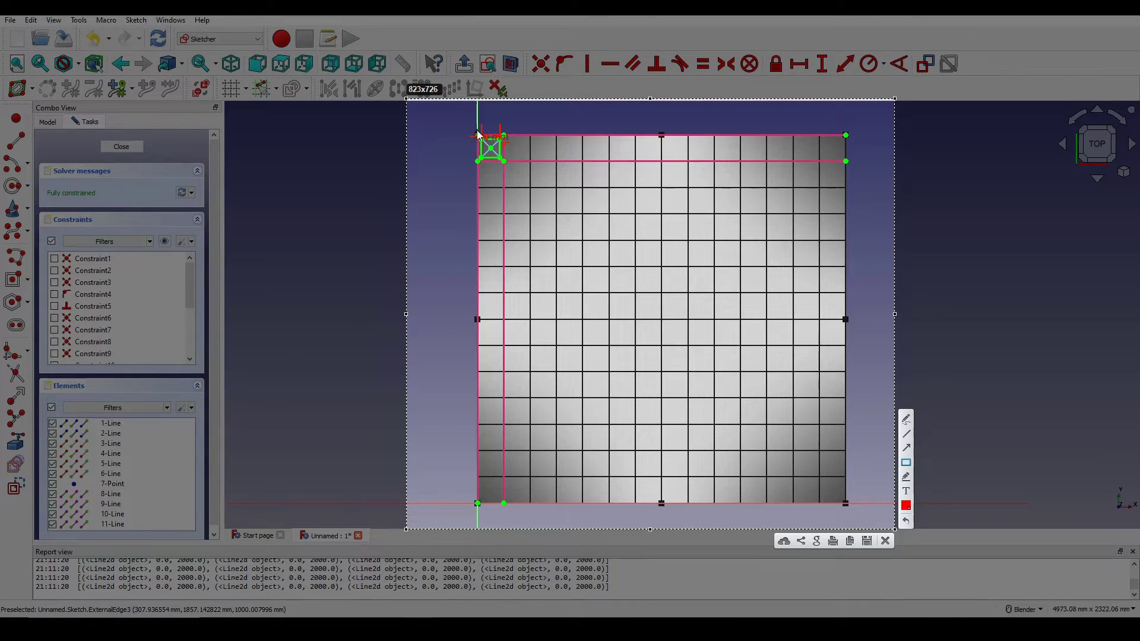
mouse_move(478, 135)
left_mouse_down()
mouse_move(513, 216)
mouse_move(669, 337)
mouse_move(661, 324)
left_mouse_up()
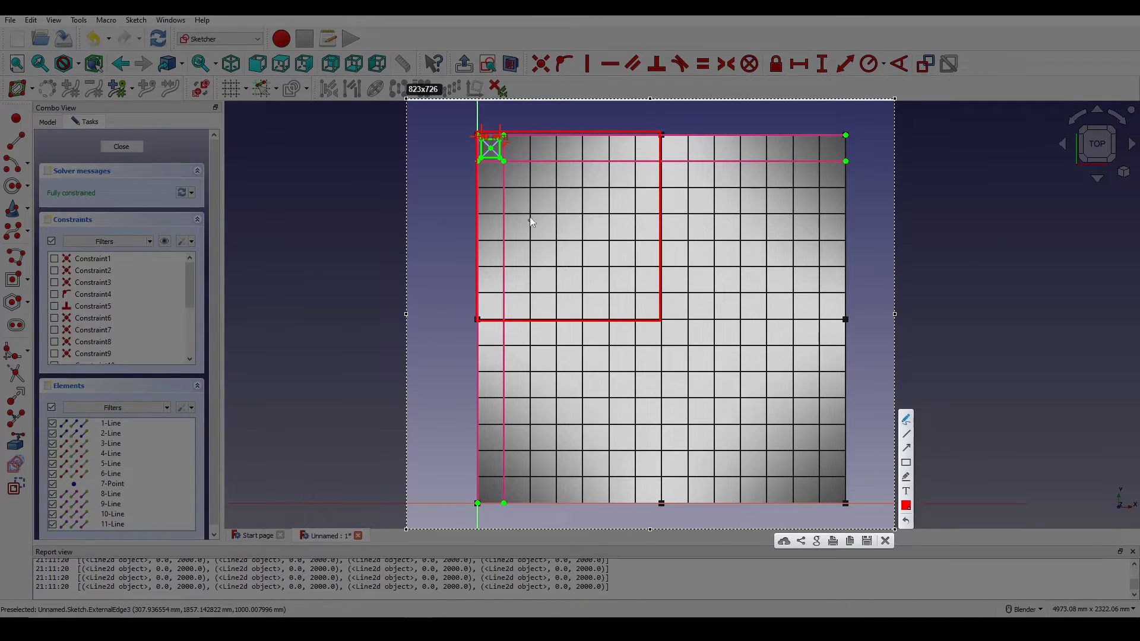
Hatch the outlined quarter and draw arrows pointing right and down from it, closing the capture without saving
left_click_drag(490, 180, 544, 136)
left_click_drag(477, 221, 582, 154)
left_click_drag(492, 256, 622, 162)
mouse_move(513, 291)
left_mouse_down()
mouse_move(682, 178)
mouse_move(641, 241)
left_mouse_up()
left_click_drag(582, 317, 654, 283)
mouse_move(654, 230)
left_mouse_down()
mouse_move(689, 228)
mouse_move(655, 229)
mouse_move(682, 241)
left_mouse_up()
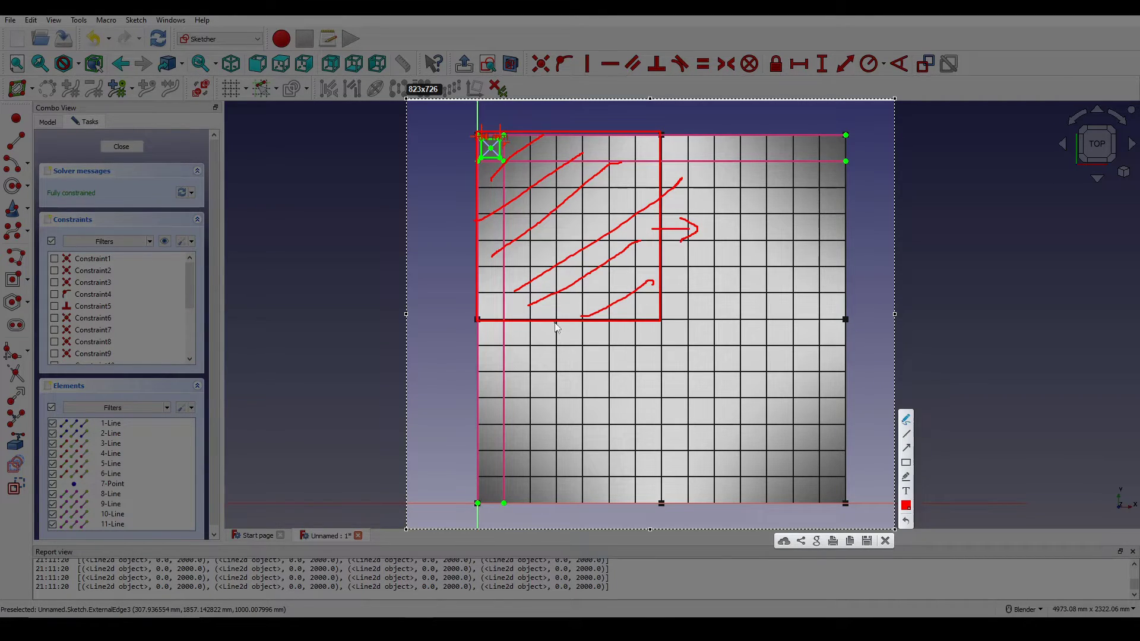
left_click_drag(561, 319, 557, 370)
mouse_move(540, 367)
left_mouse_down()
mouse_move(548, 379)
mouse_move(585, 378)
left_mouse_up()
left_click(885, 541)
Examine the square in the corner cell and the neighbouring grid cells up close
scroll(612, 165, "up", 2)
mouse_move(570, 161)
middle_mouse_down("shift")
mouse_move(551, 217)
mouse_move(683, 238)
mouse_move(445, 113)
middle_mouse_up("shift")
scroll(585, 143, "down", 3)
middle_click_drag(595, 189, 616, 320, "shift")
scroll(514, 253, "up", 7)
scroll(585, 291, "up", 1)
scroll(578, 272, "down", 5)
scroll(534, 265, "up", 8)
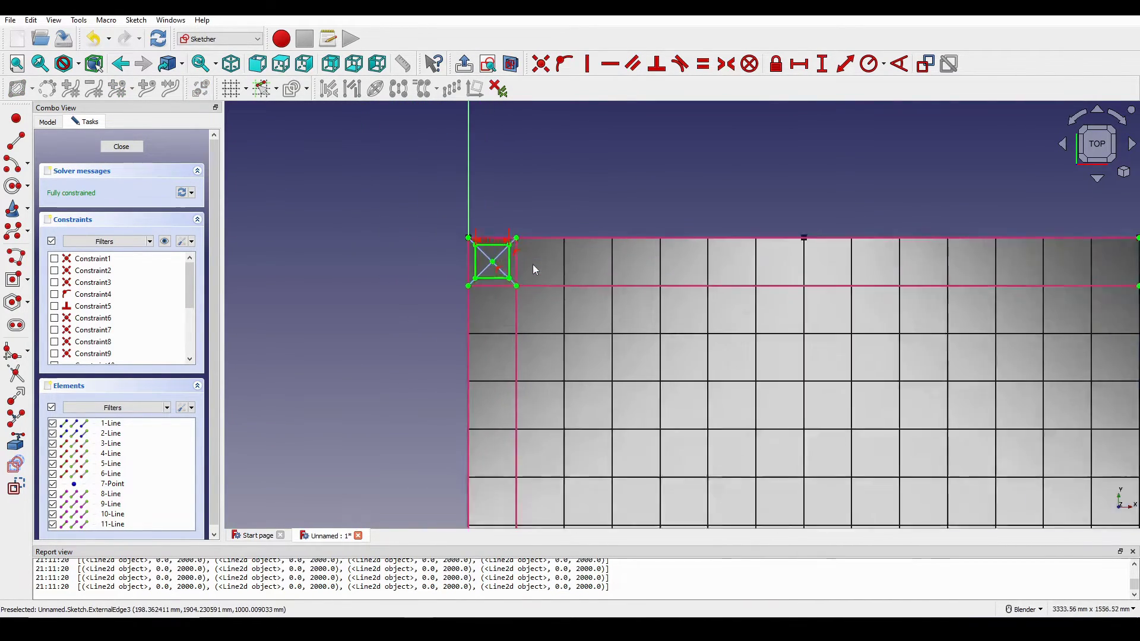
mouse_move(536, 262)
middle_mouse_down("shift")
mouse_move(561, 275)
mouse_move(611, 224)
middle_mouse_up("shift")
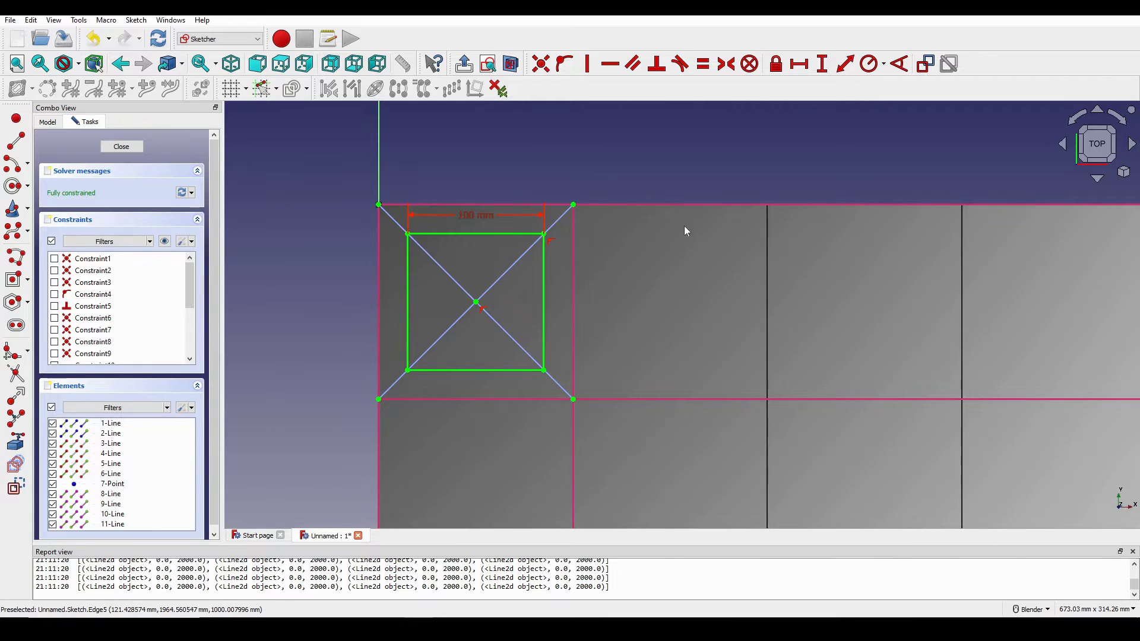
mouse_move(660, 301)
middle_mouse_down("shift")
mouse_move(639, 301)
mouse_move(652, 278)
middle_mouse_up("shift")
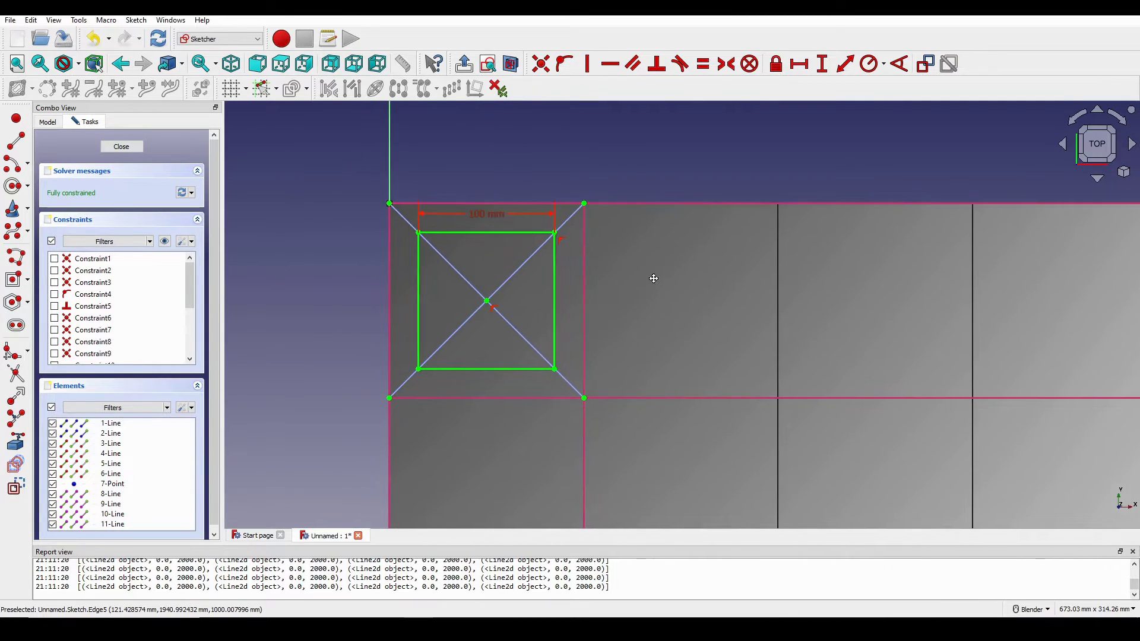
middle_click_drag(660, 180, 645, 173, "shift")
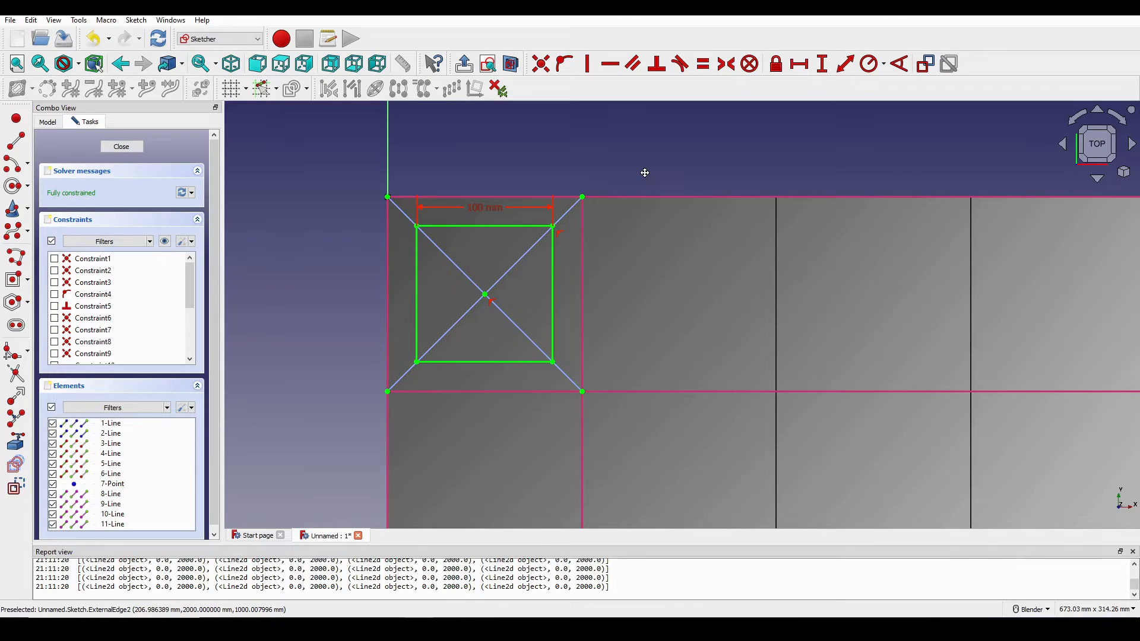
Add a horizontal reference dimension from the cell's upper-left corner to the square's upper-left corner, placing it above the cell
scroll(432, 243, "up", 2)
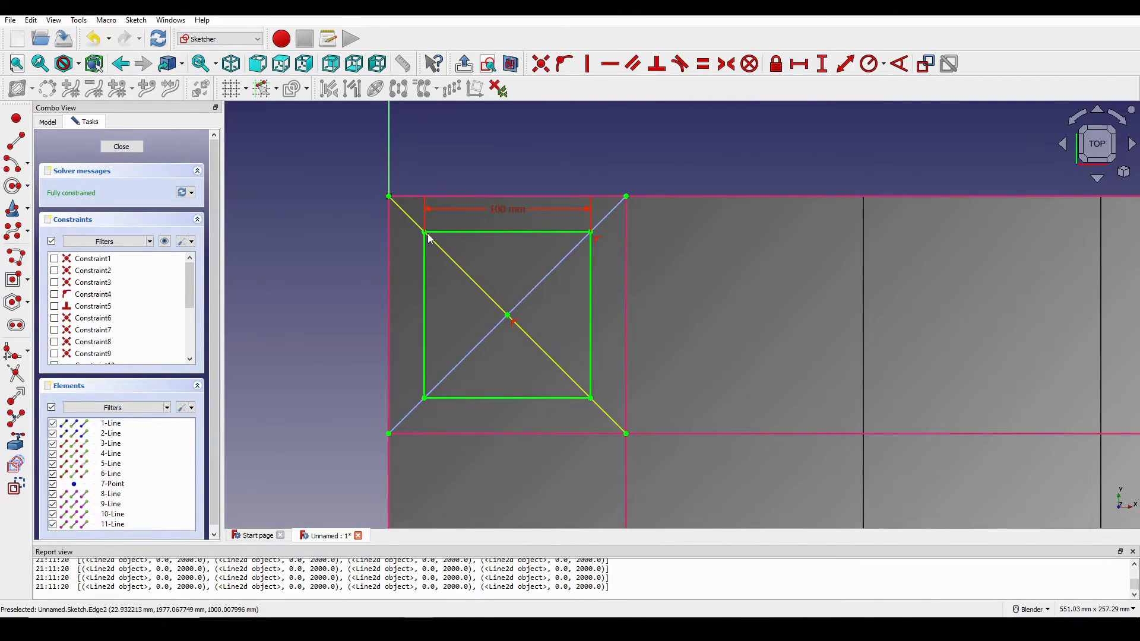
left_click(425, 233)
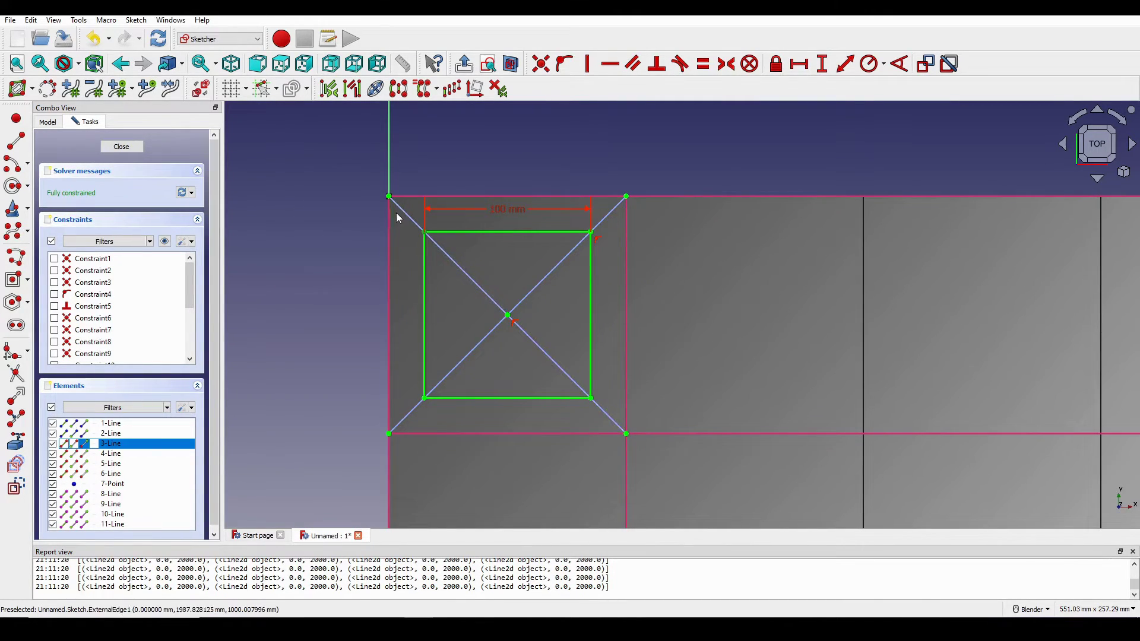
left_click(388, 197)
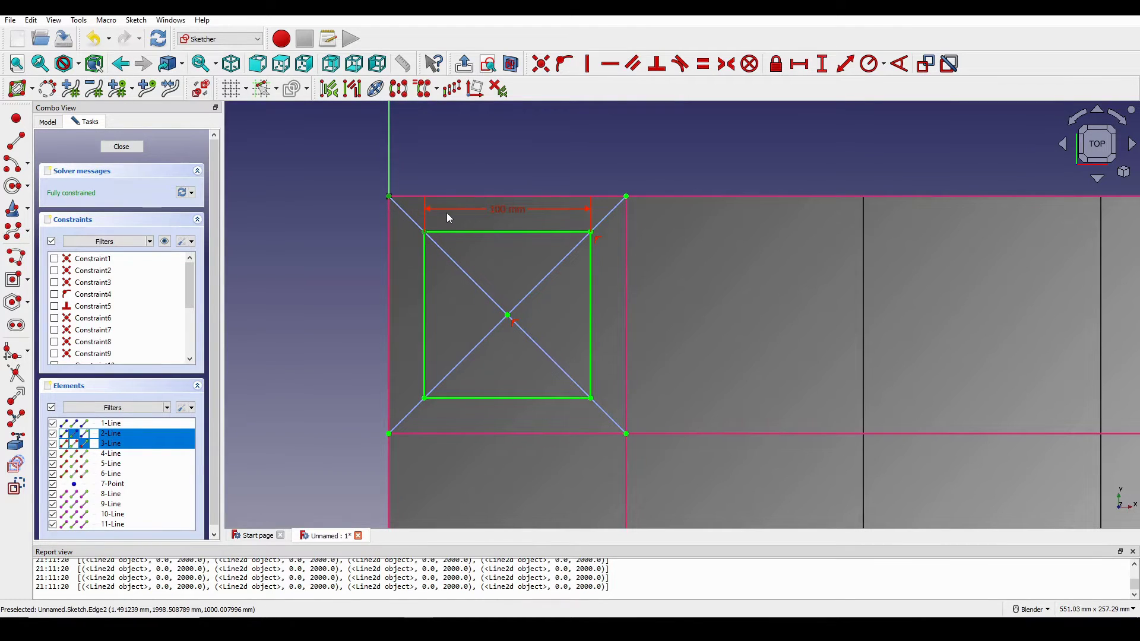
key("l")
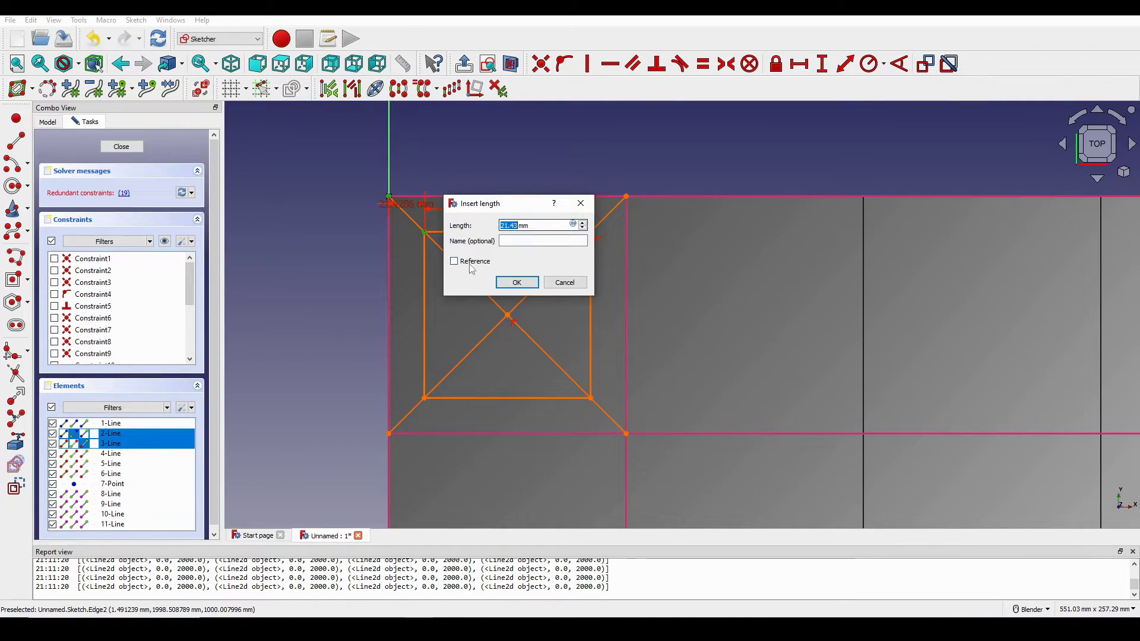
left_click(454, 261)
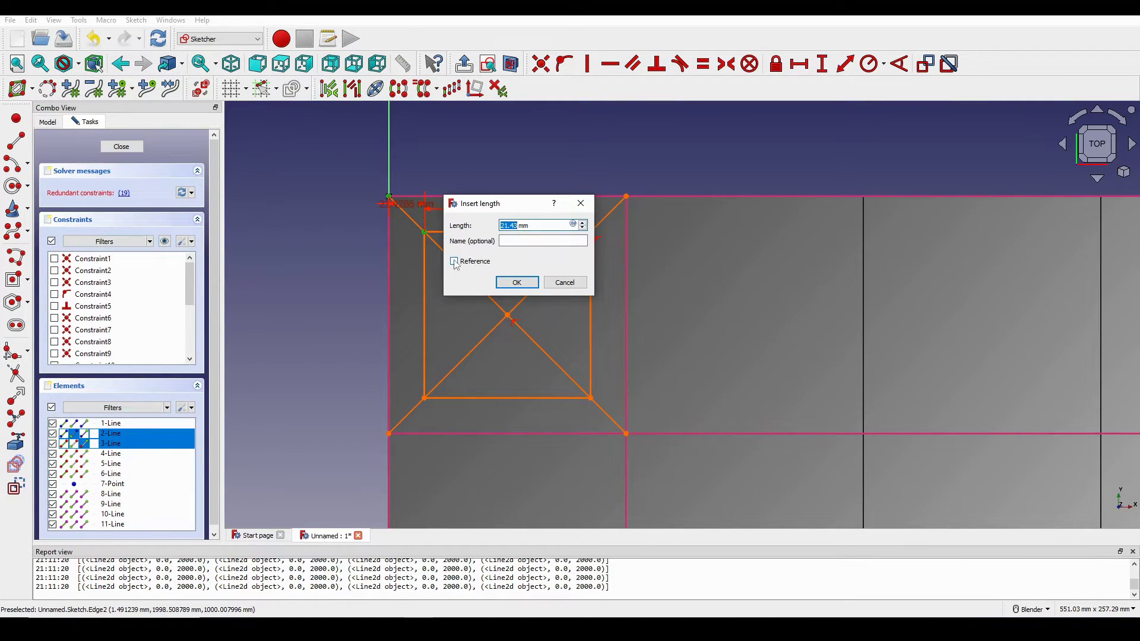
left_click(517, 283)
mouse_move(409, 209)
left_mouse_down()
mouse_move(476, 135)
mouse_move(580, 144)
left_mouse_up()
Draw a horizontal line in the cell beside the square, roughly level with the square's upper edge
scroll(507, 156, "up", 2)
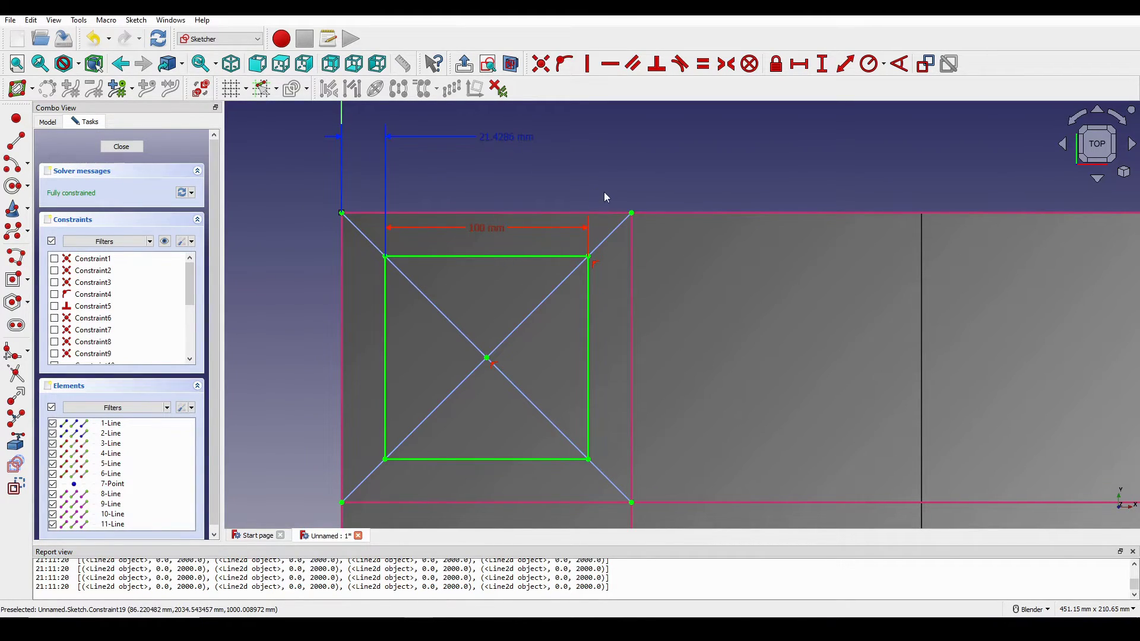
mouse_move(604, 191)
middle_mouse_down("shift")
mouse_move(560, 182)
mouse_move(604, 196)
mouse_move(592, 206)
middle_mouse_up("shift")
scroll(626, 191, "down", 1)
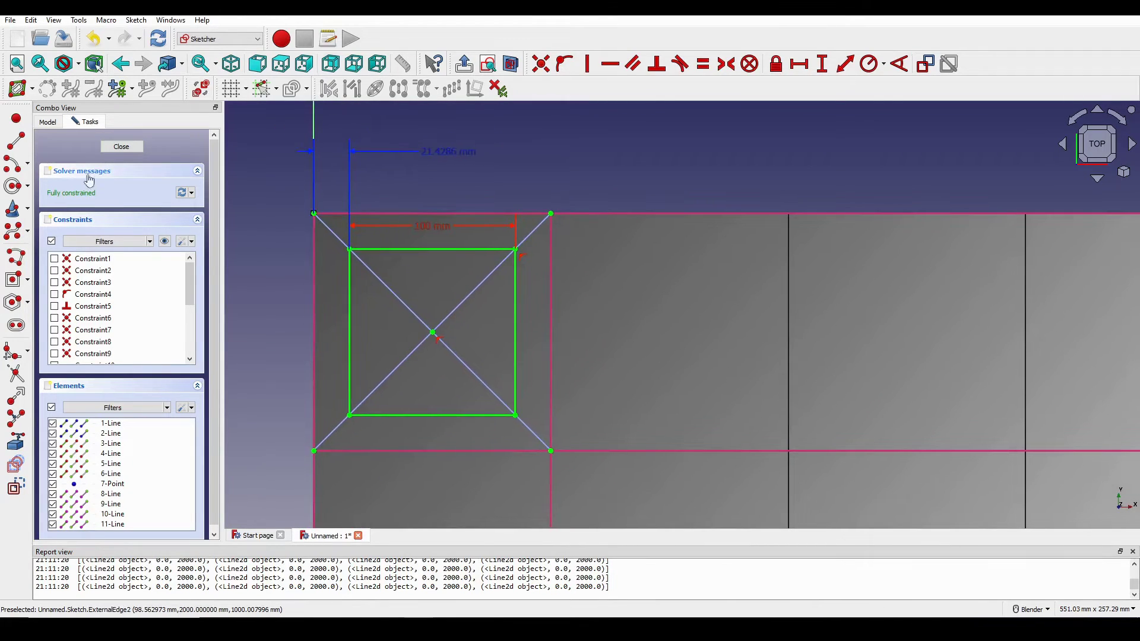
key("g")
key("l")
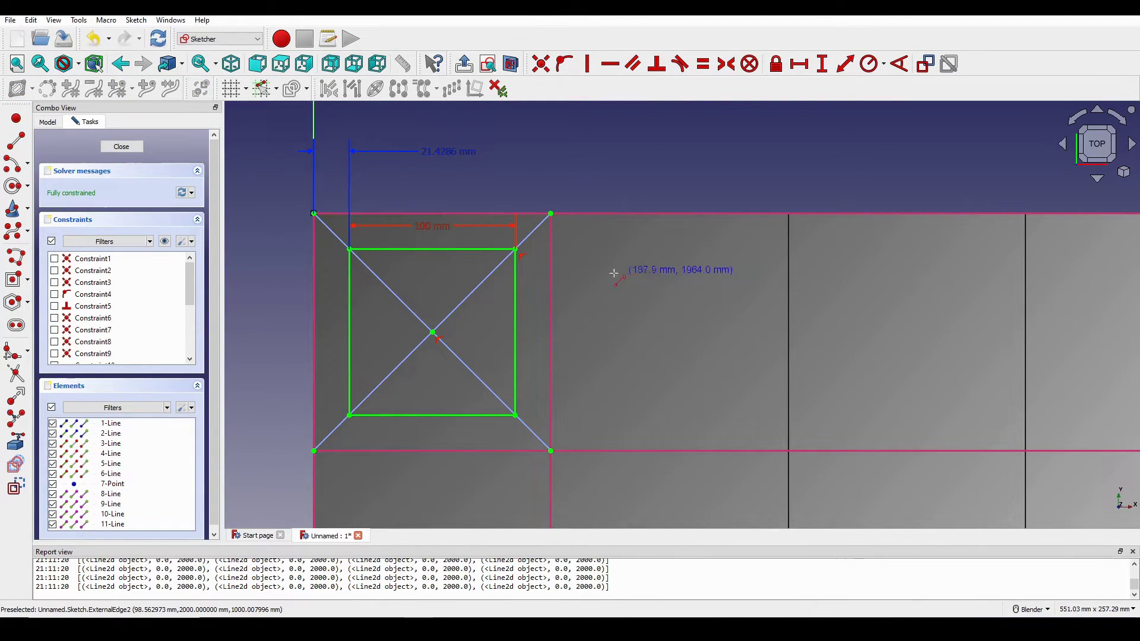
left_click(586, 249)
left_click(739, 250)
right_click(761, 288)
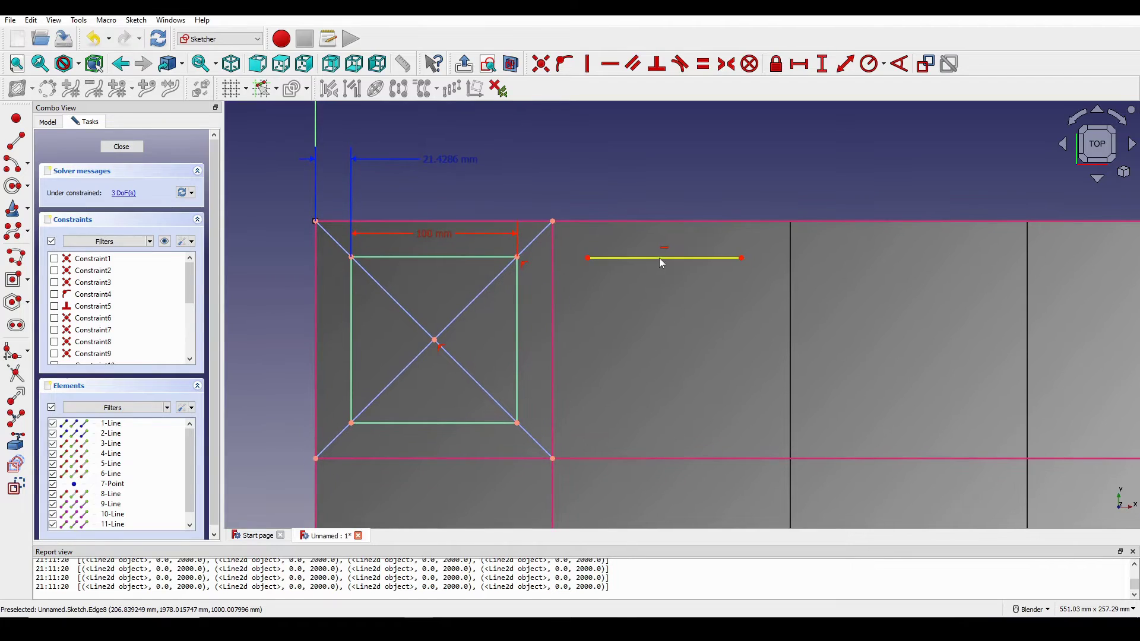
left_click(659, 258)
left_click(682, 152)
middle_click_drag(682, 152, 694, 152, "shift")
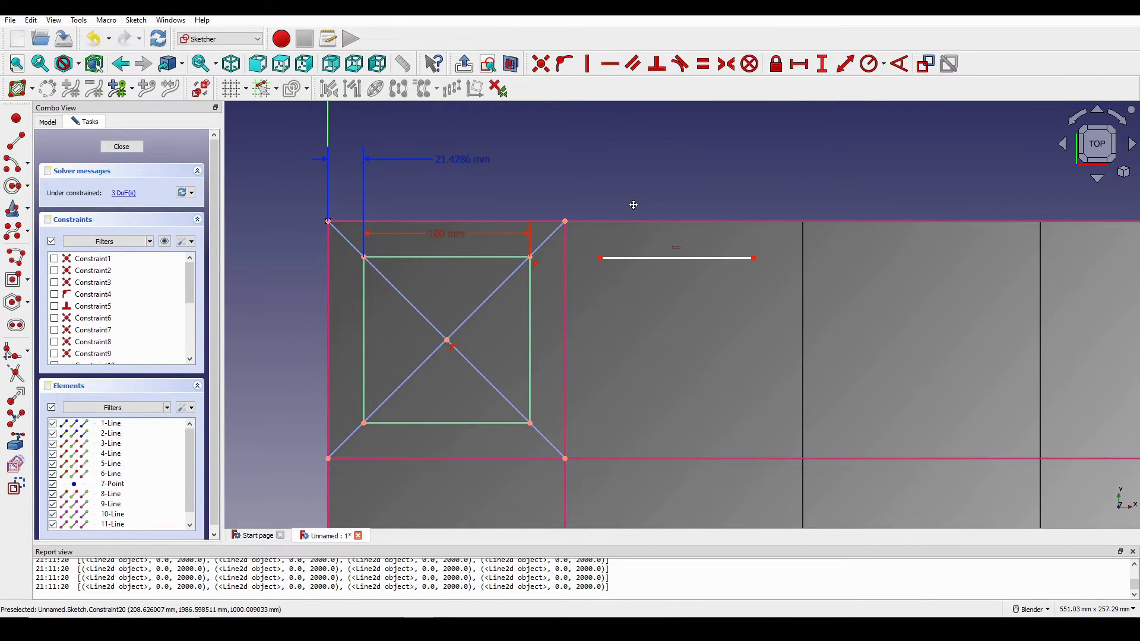
Align the new line's left endpoint horizontally with the square's upper-right corner using a horizontal constraint
left_click(617, 259)
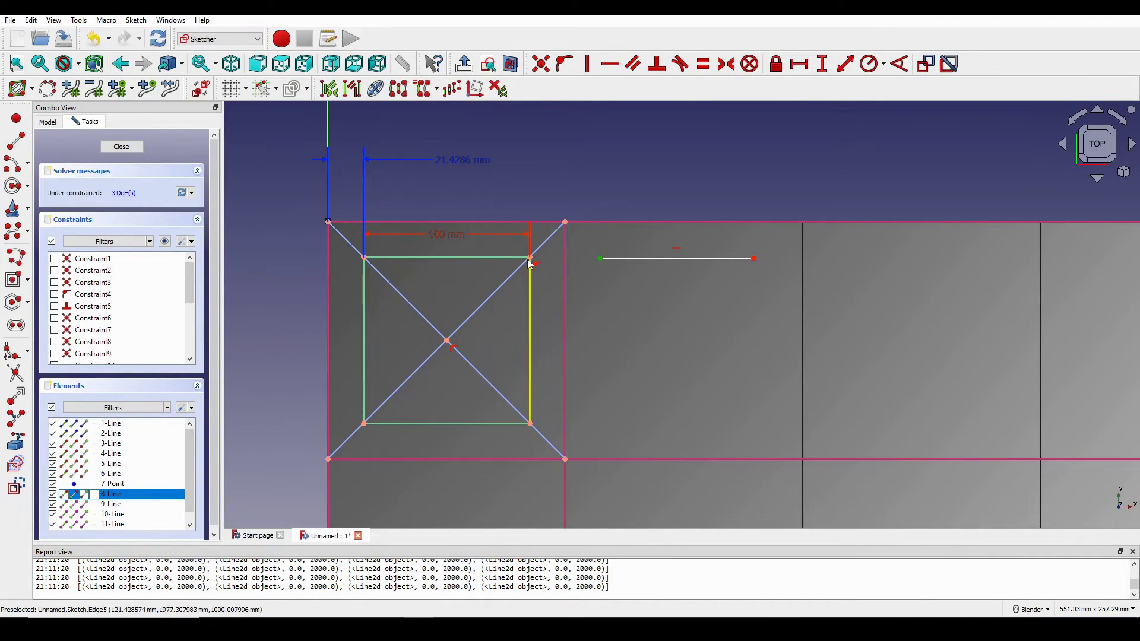
left_click(530, 332)
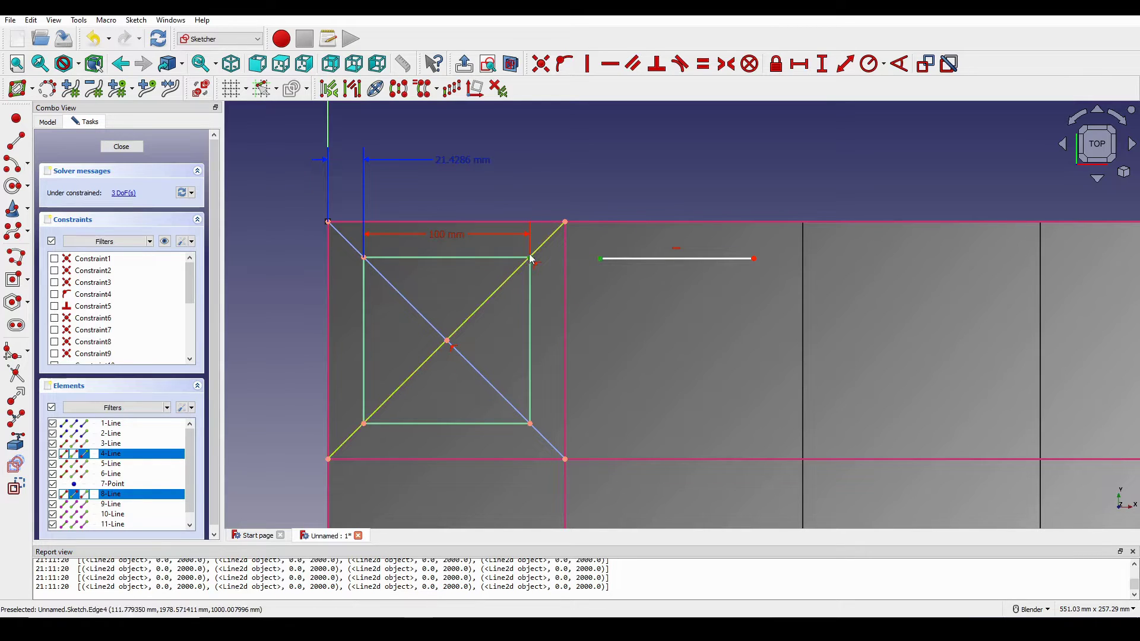
key("h")
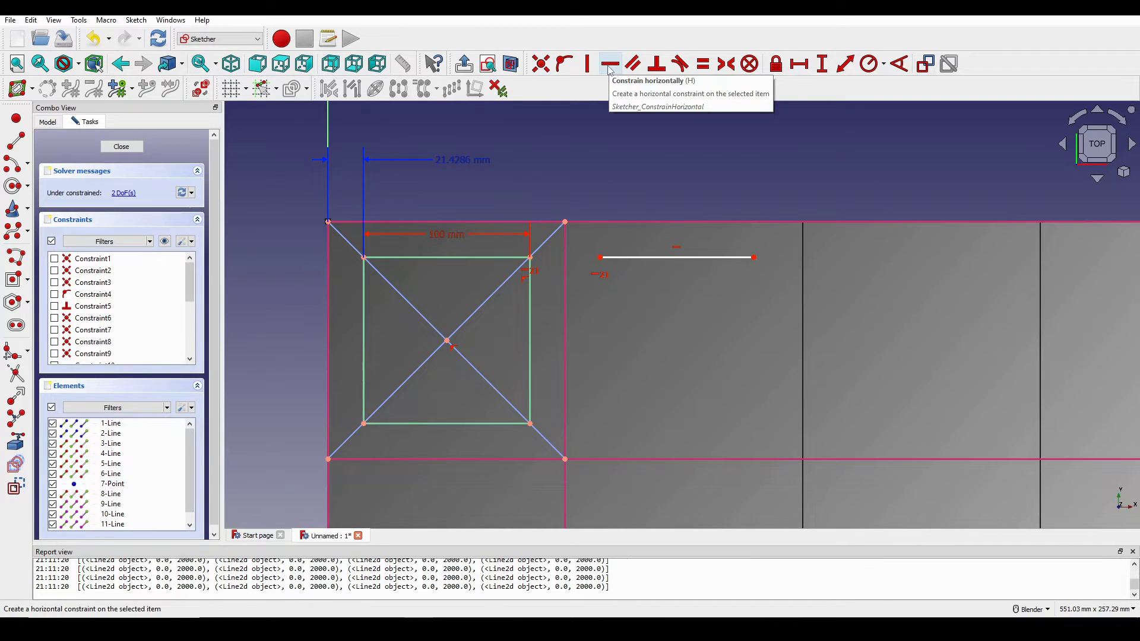
Constrain the distance between the new line's left endpoint and the corner cell's upper-right corner to 21.4286 mm
mouse_move(676, 189)
middle_mouse_down("shift")
mouse_move(685, 176)
mouse_move(710, 178)
middle_mouse_up("shift")
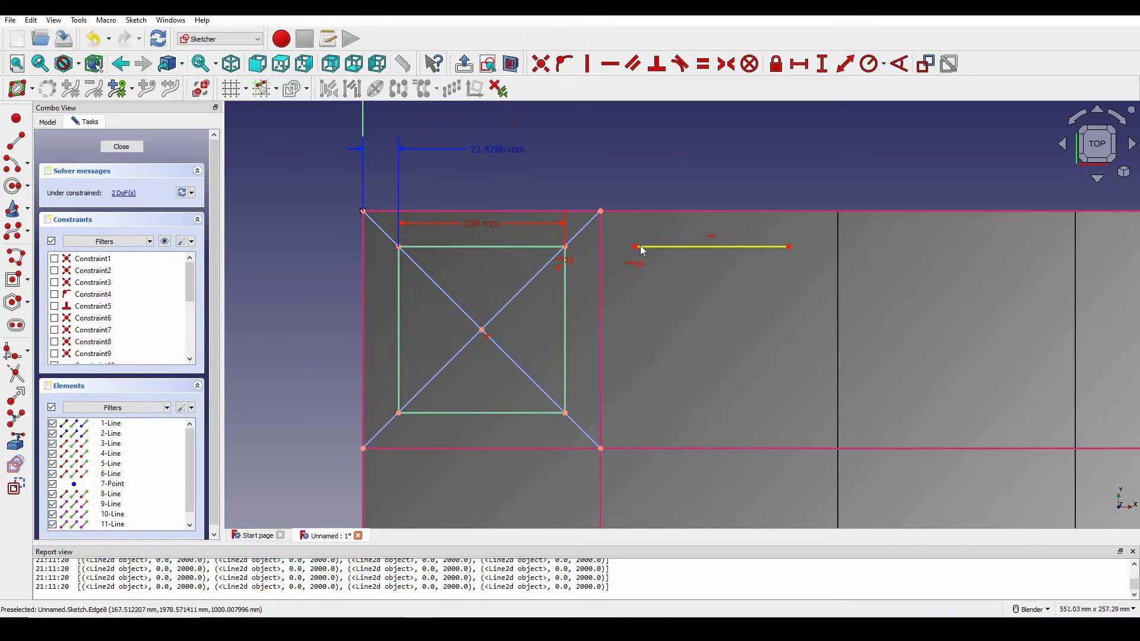
left_click(636, 247)
left_click(601, 211)
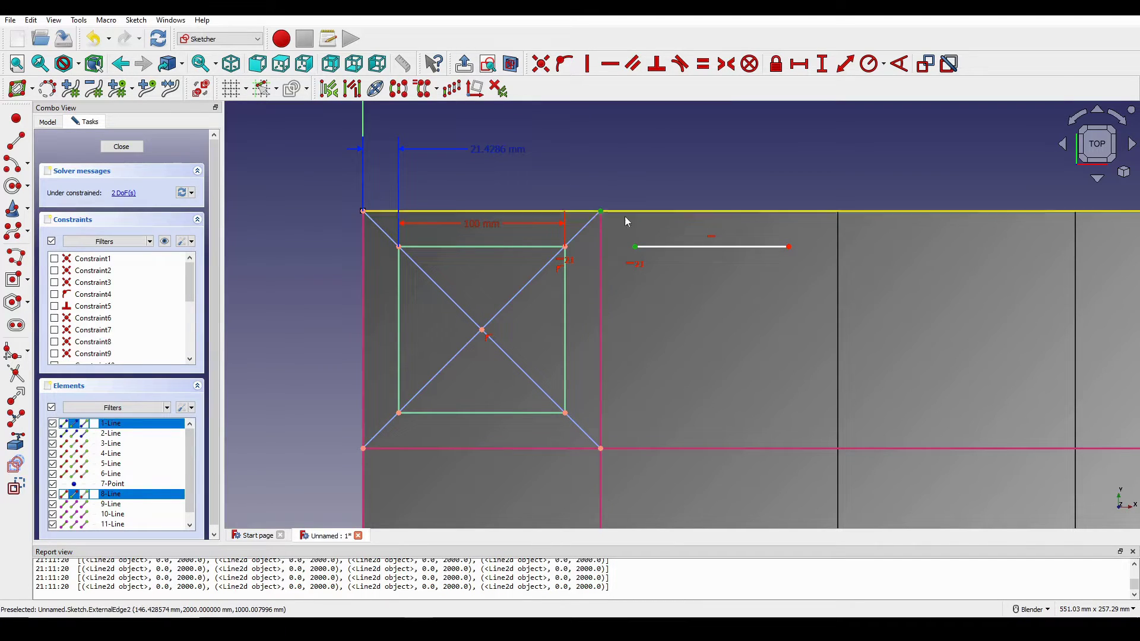
key("l")
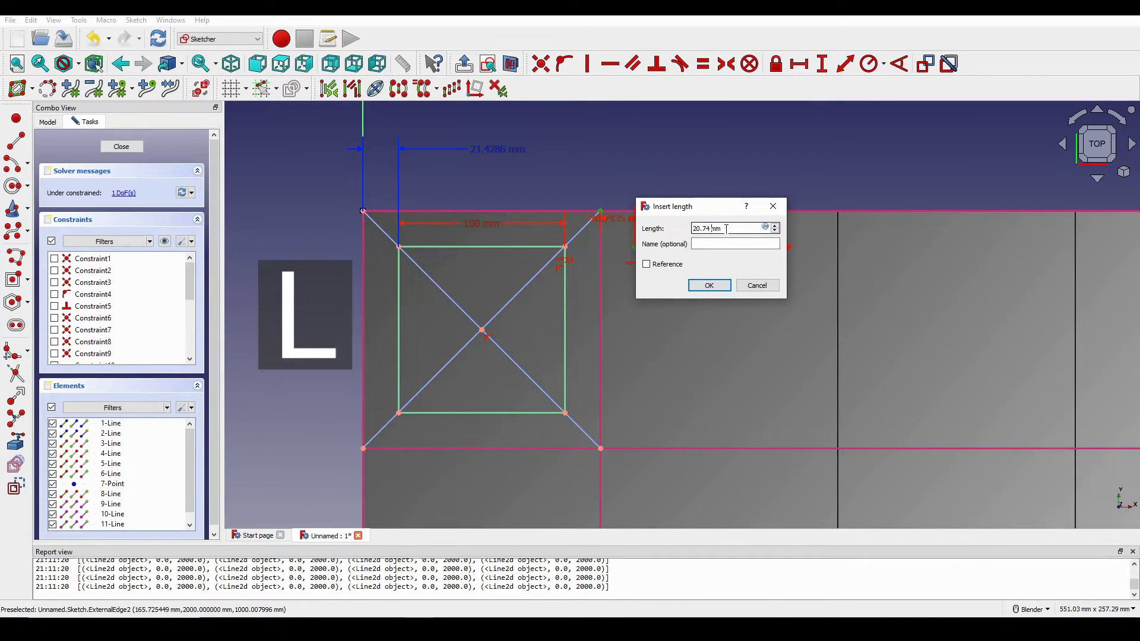
left_click_drag(726, 229, 692, 230)
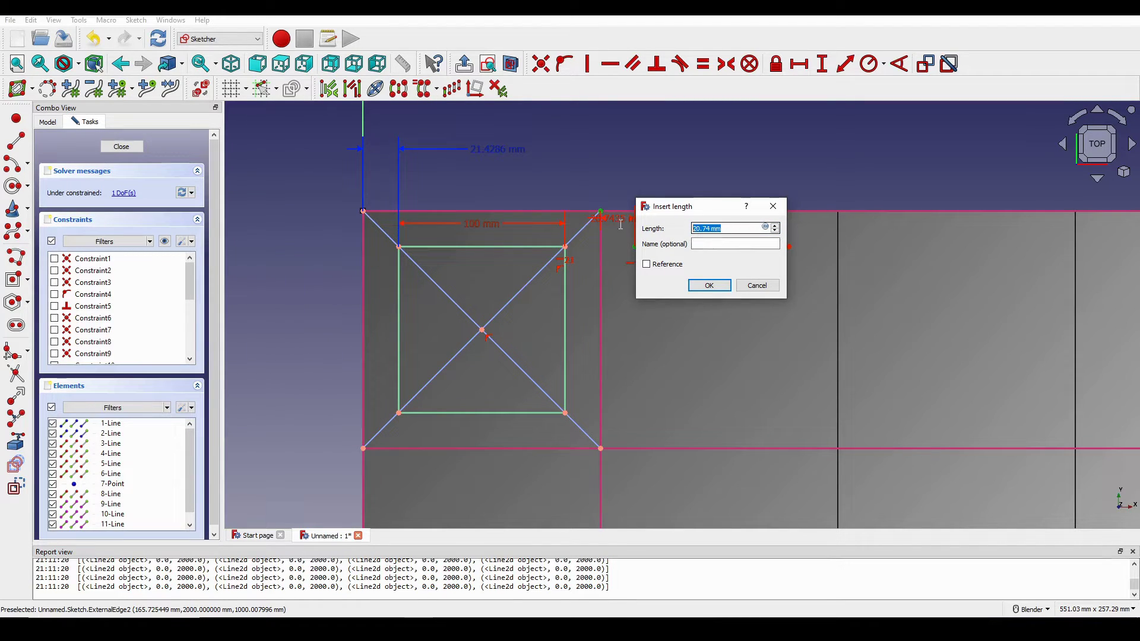
type("21.")
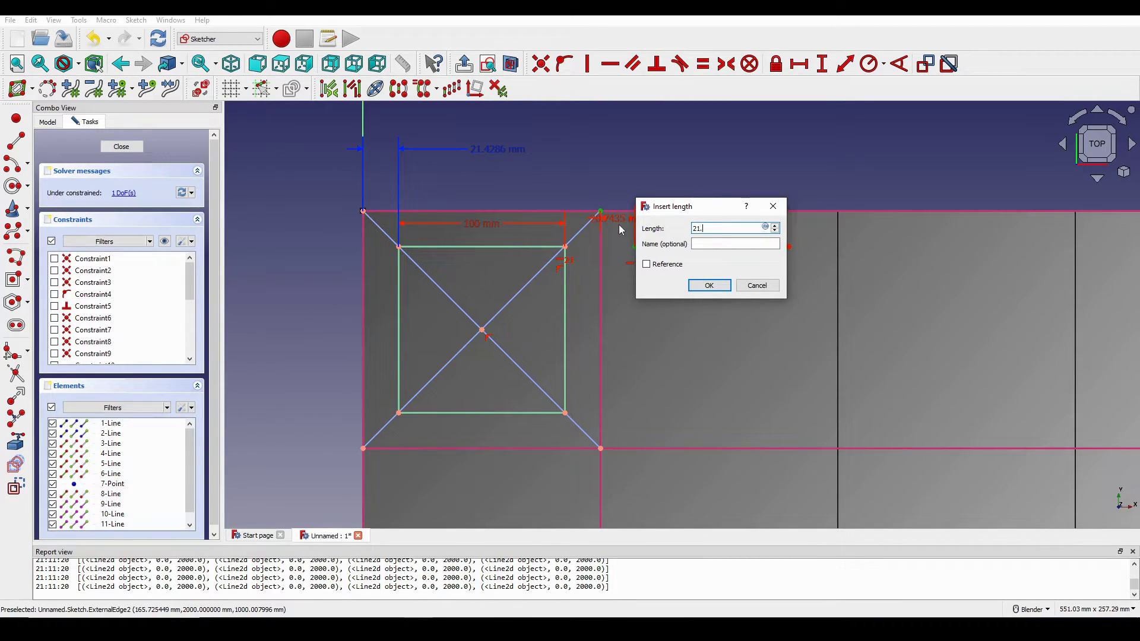
type("4286")
left_click(704, 286)
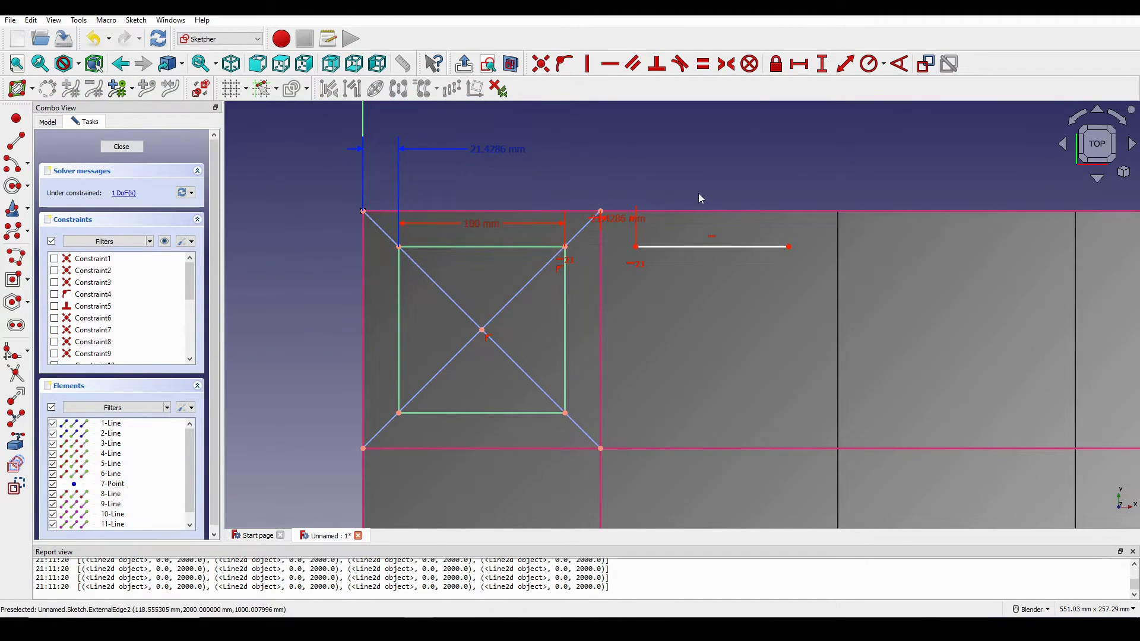
Convert the new horizontal line to construction geometry and reposition its 21.4286 mm offset dimension above the cells
left_click(665, 221)
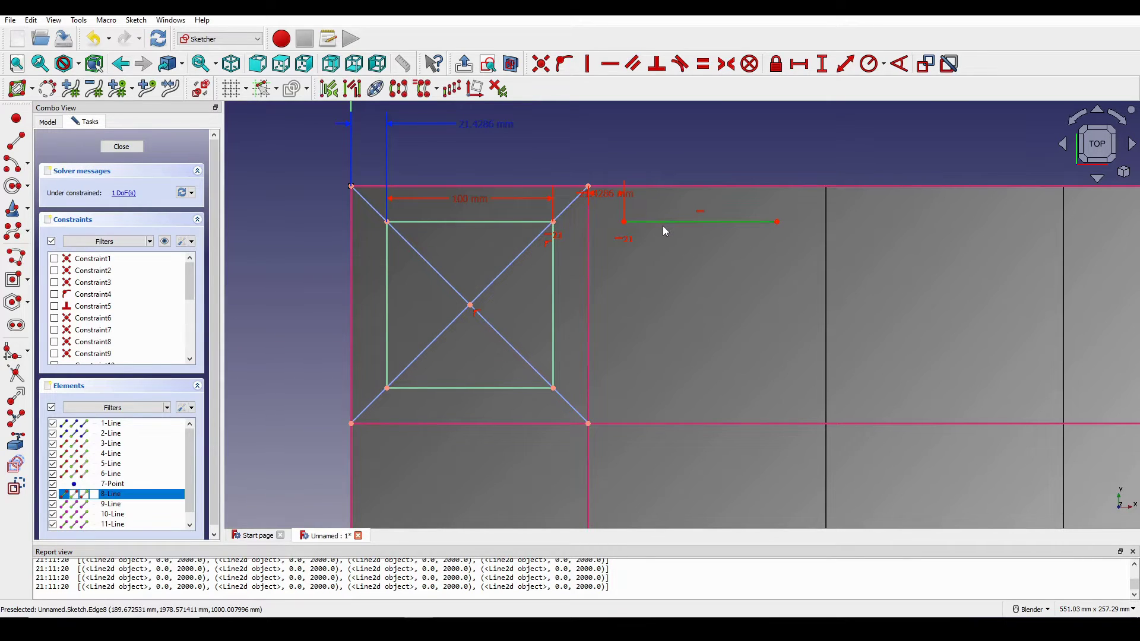
left_click(18, 488)
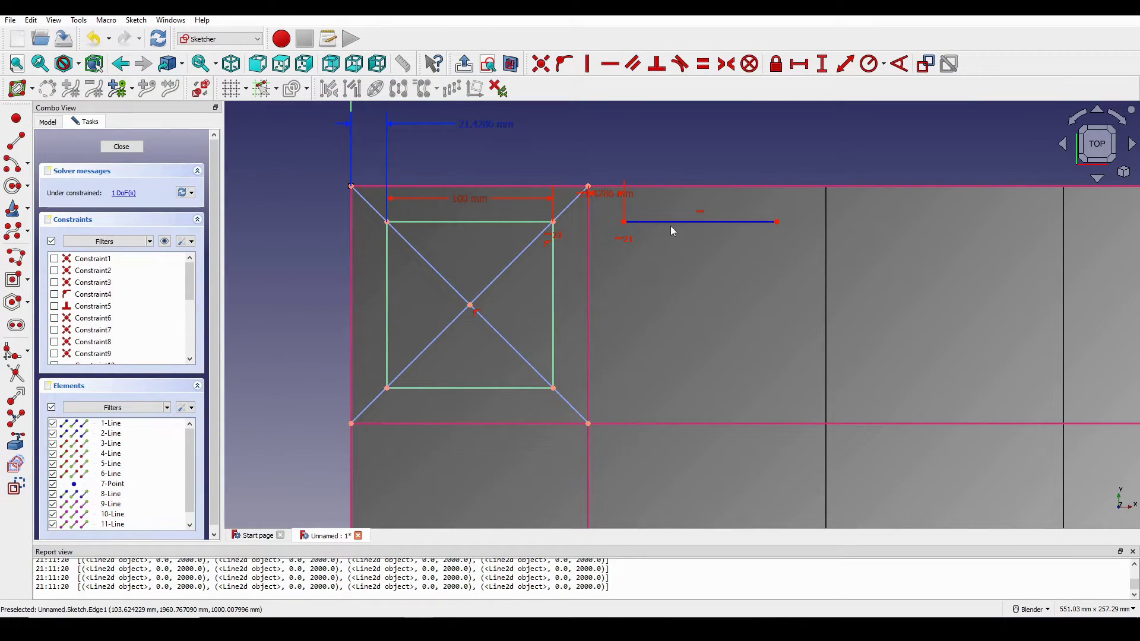
middle_click_drag(671, 227, 664, 226, "shift")
middle_click_drag(670, 125, 663, 127, "shift")
left_click_drag(607, 187, 616, 140)
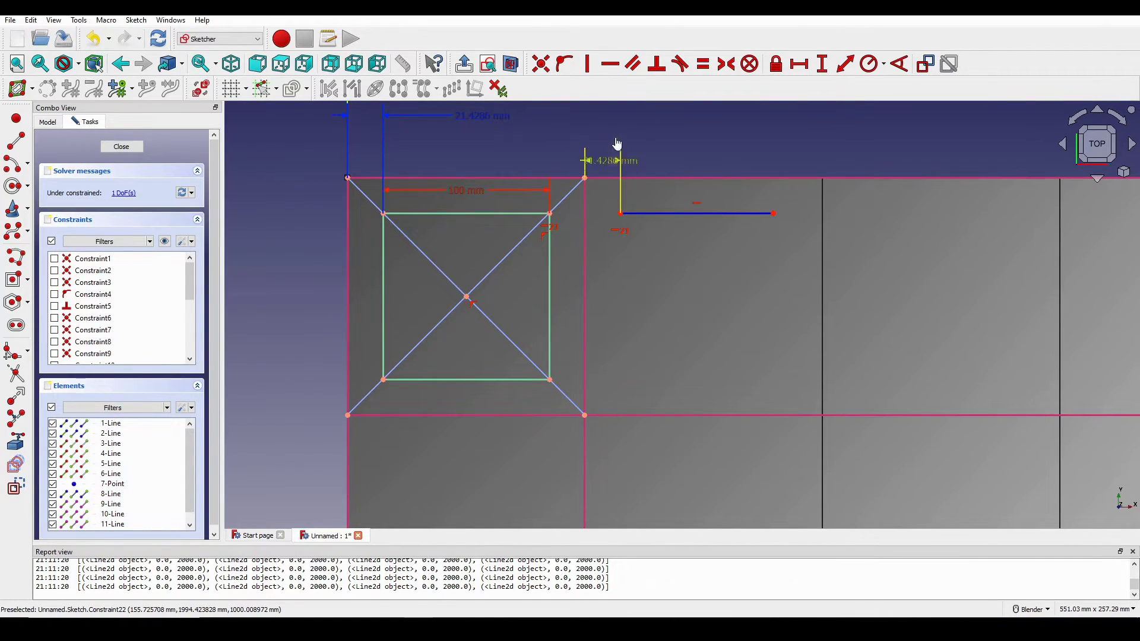
scroll(724, 148, "down", 6)
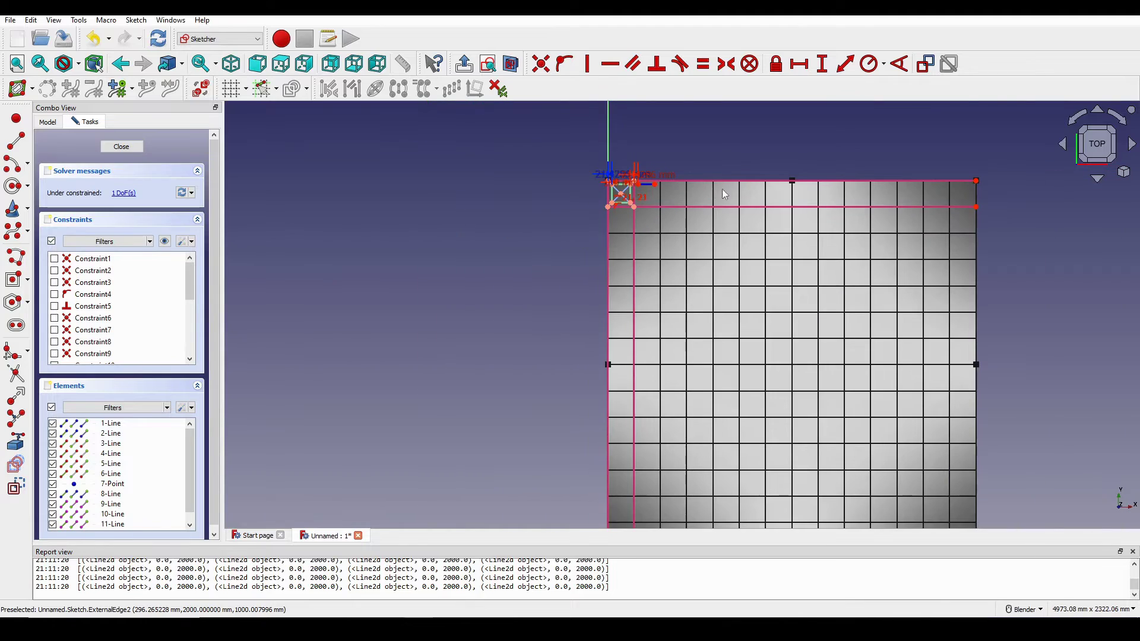
middle_click_drag(724, 194, 665, 205, "shift")
scroll(681, 178, "up", 1)
scroll(762, 206, "up", 1)
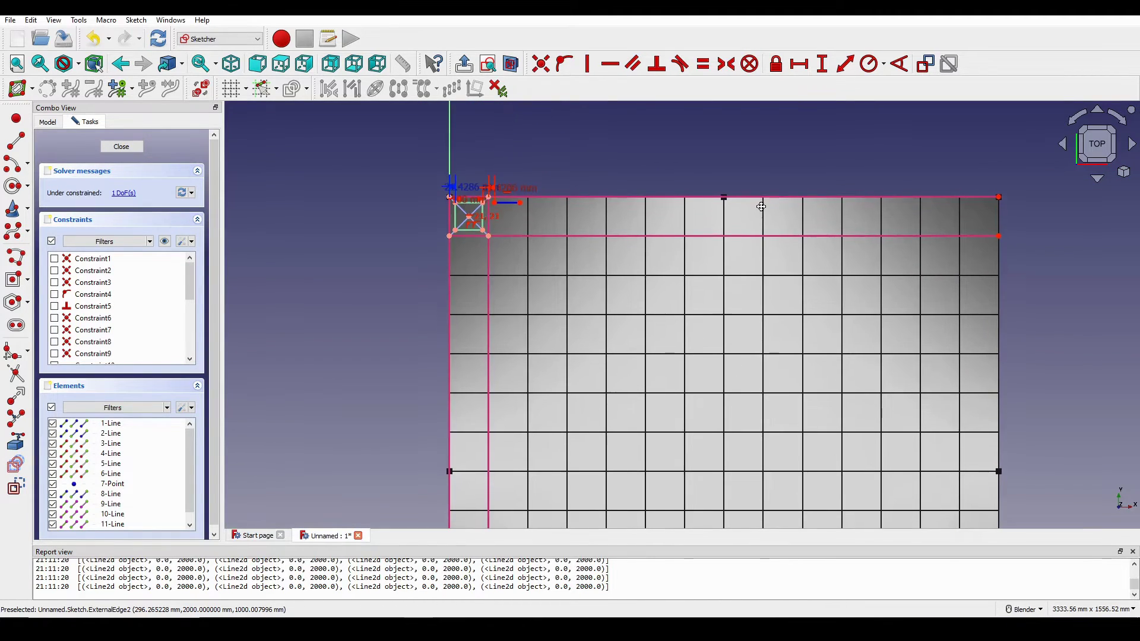
middle_click_drag(761, 206, 772, 187, "shift")
key("ctrl+Print")
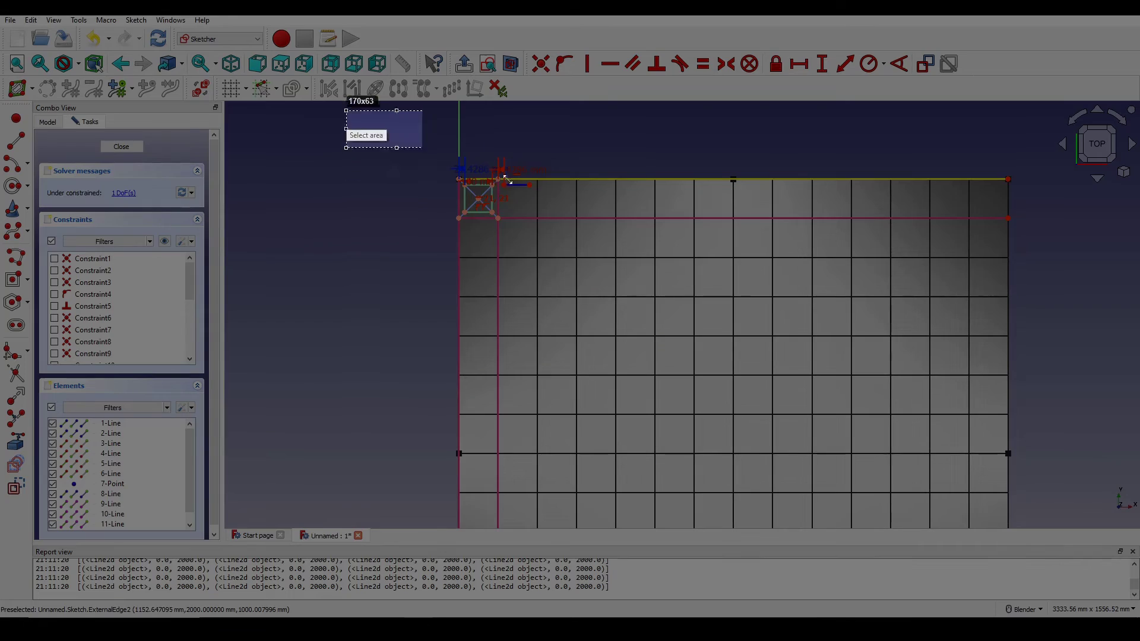
left_click_drag(422, 148, 1085, 520)
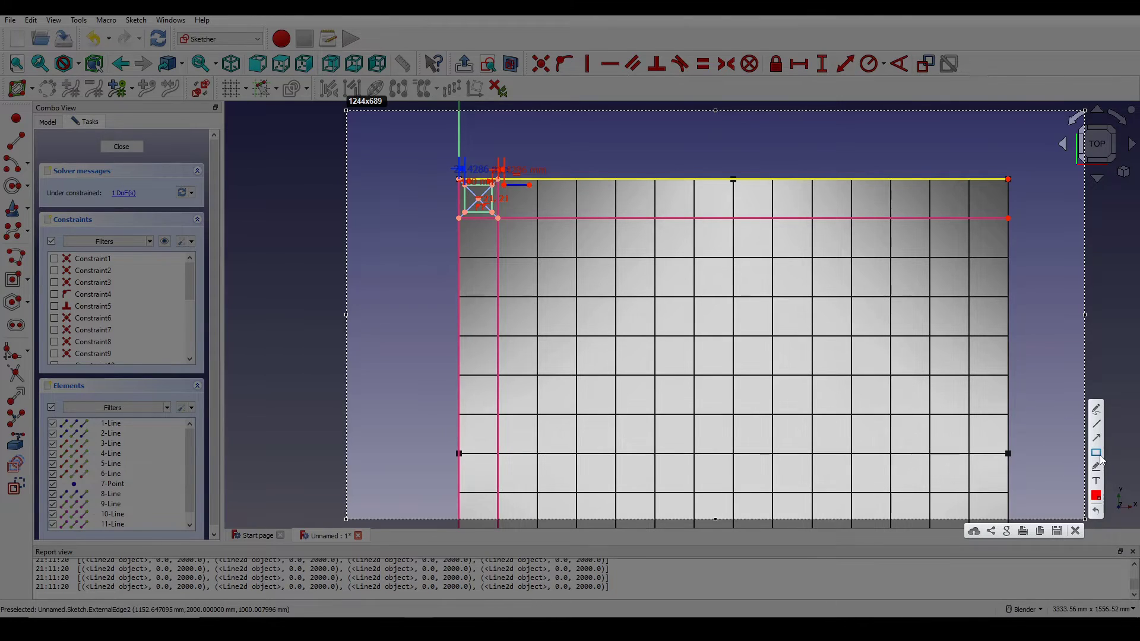
mouse_move(462, 185)
left_mouse_down()
mouse_move(611, 402)
mouse_move(706, 477)
mouse_move(770, 463)
mouse_move(735, 457)
left_mouse_up()
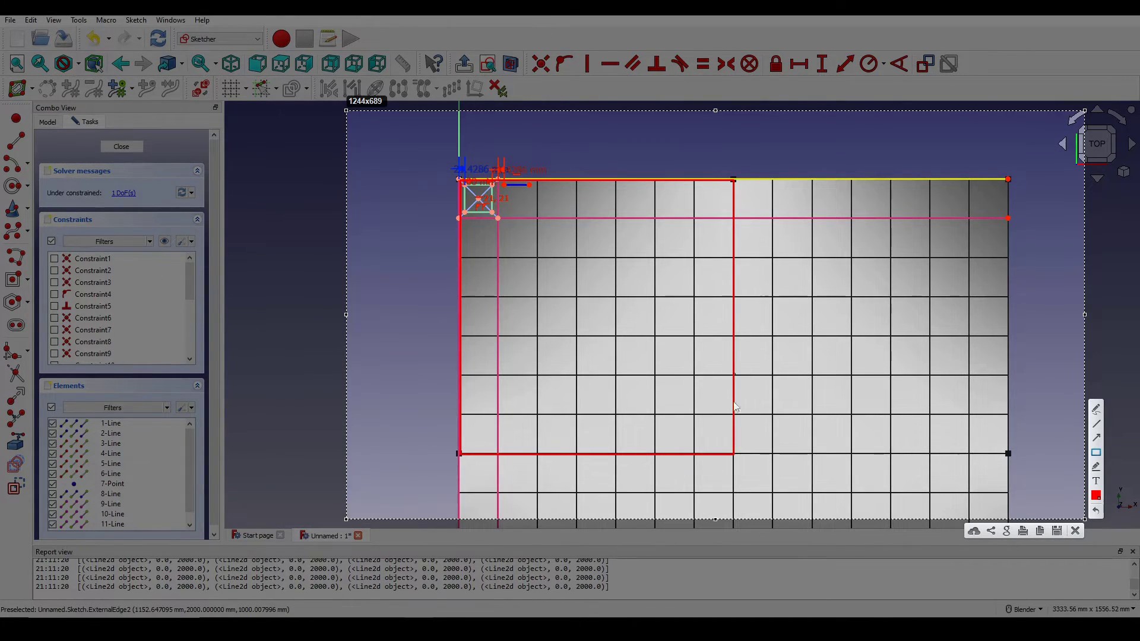
left_click(1077, 530)
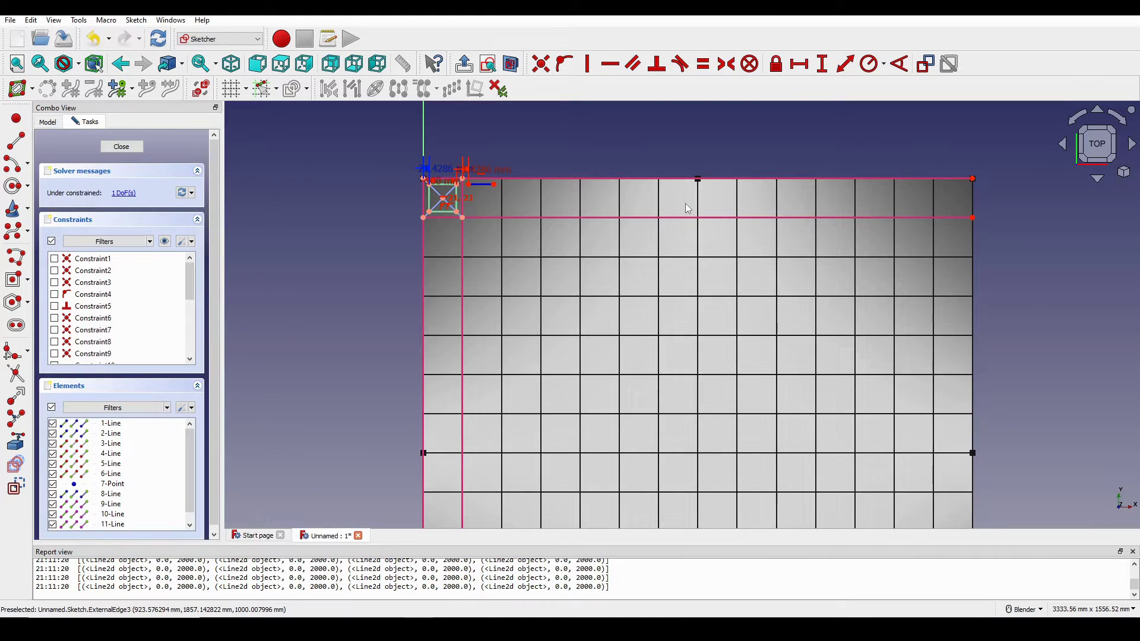
middle_click_drag(686, 204, 673, 216, "shift")
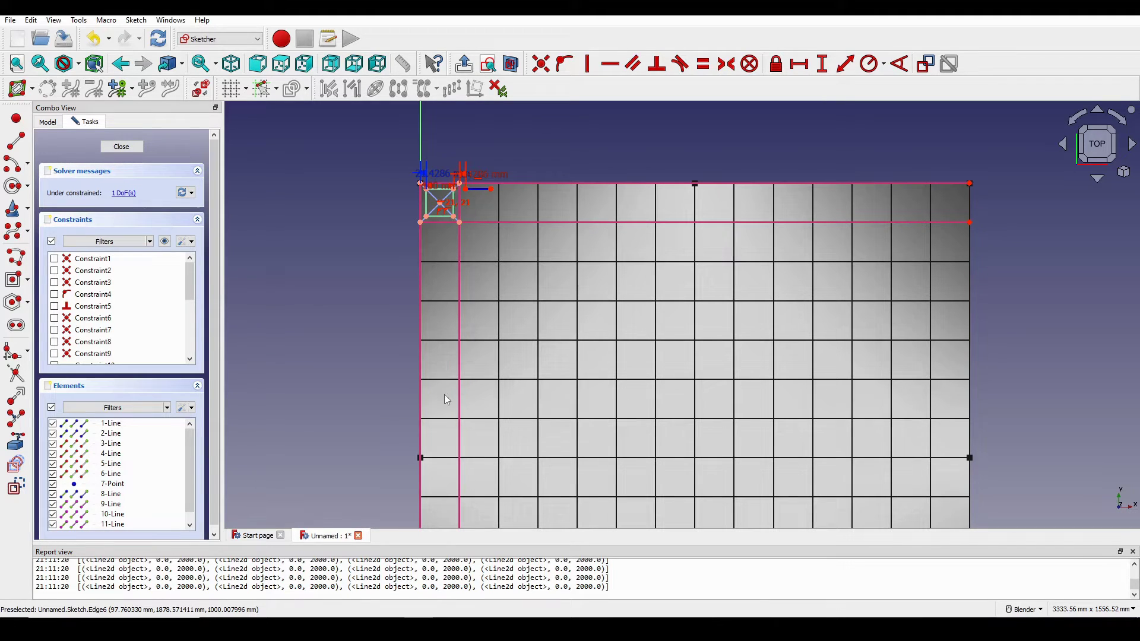
key("Print")
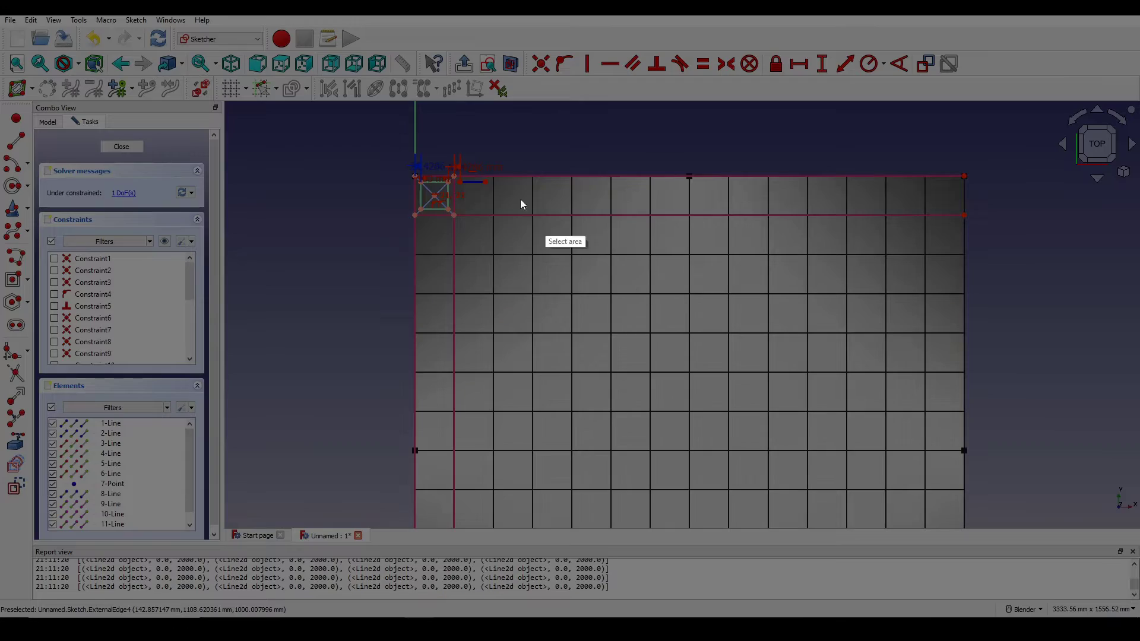
mouse_move(330, 77)
left_mouse_down()
mouse_move(855, 427)
mouse_move(935, 509)
left_mouse_up()
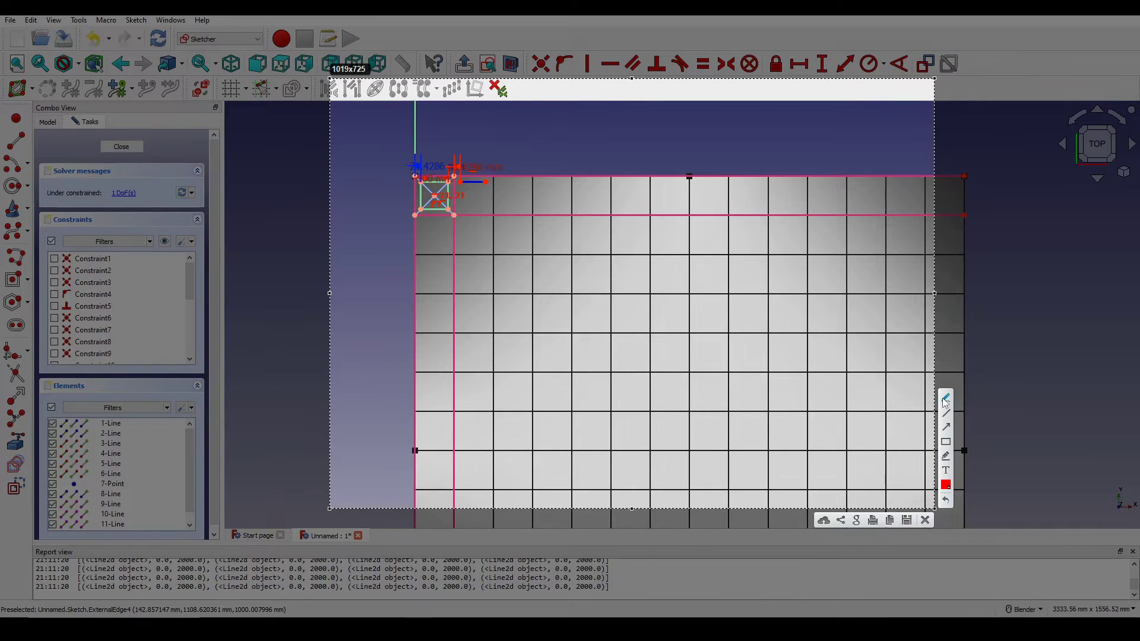
mouse_move(557, 121)
left_mouse_down()
mouse_move(594, 167)
mouse_move(624, 143)
left_mouse_up()
left_click_drag(355, 291, 384, 304)
left_click_drag(347, 338, 383, 337)
left_click(926, 521)
Create a rectangular array of the square's four sides with 7 columns, 7 rows and equal constrained spacing, ending the offset at the construction line's left endpoint
scroll(685, 333, "down", 2)
scroll(505, 263, "up", 4)
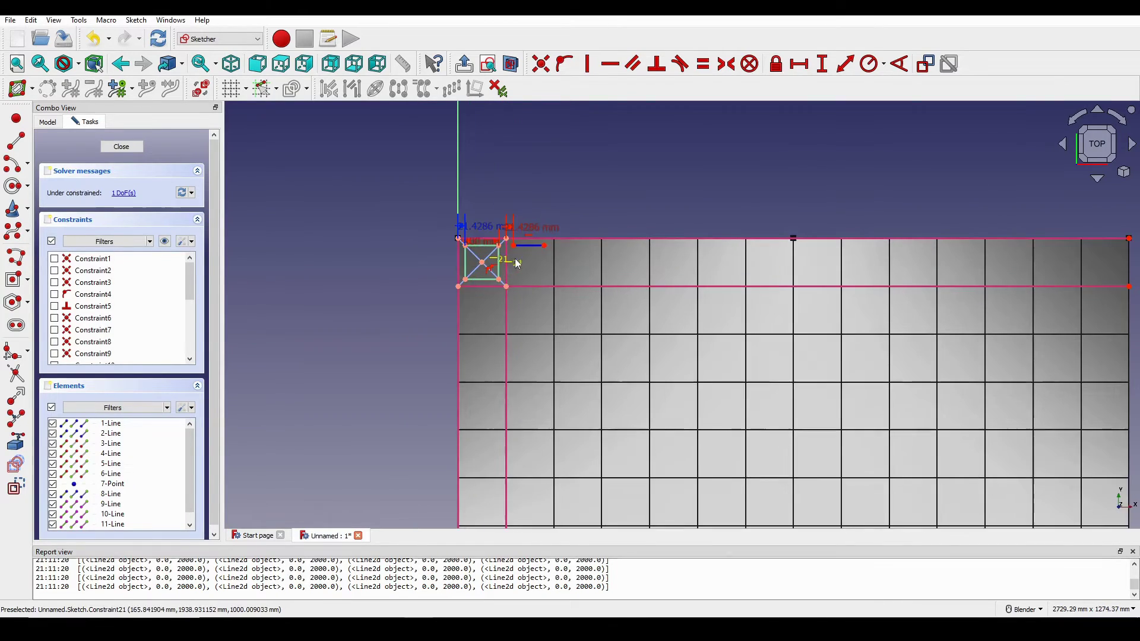
scroll(525, 261, "up", 3)
scroll(335, 273, "up", 2)
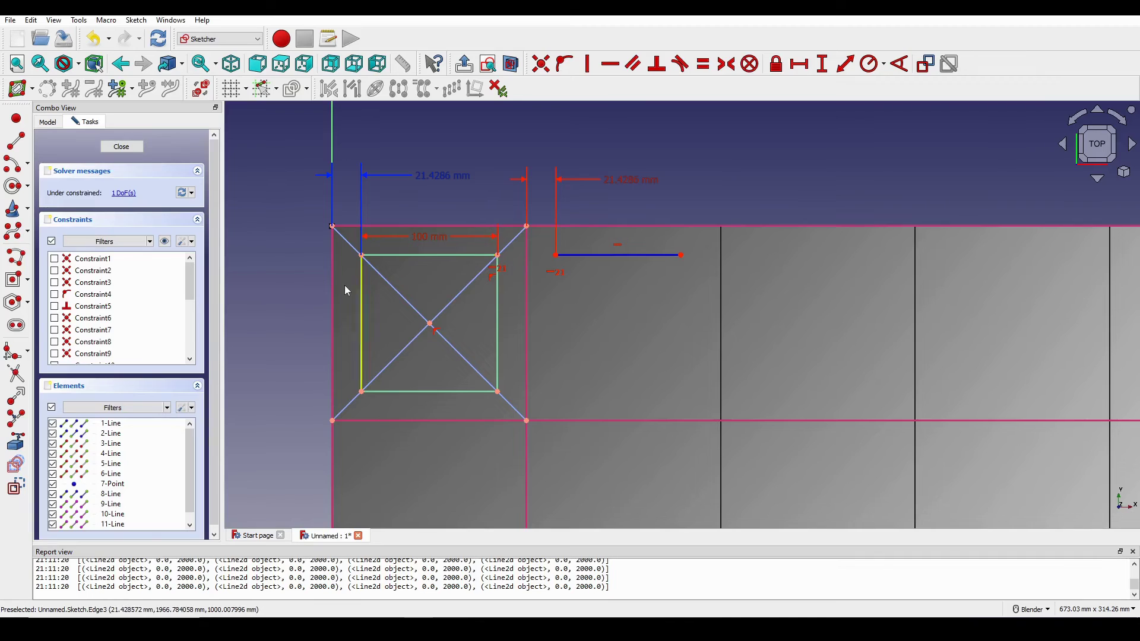
mouse_move(369, 274)
middle_mouse_down("shift")
mouse_move(356, 267)
mouse_move(354, 290)
middle_mouse_up("shift")
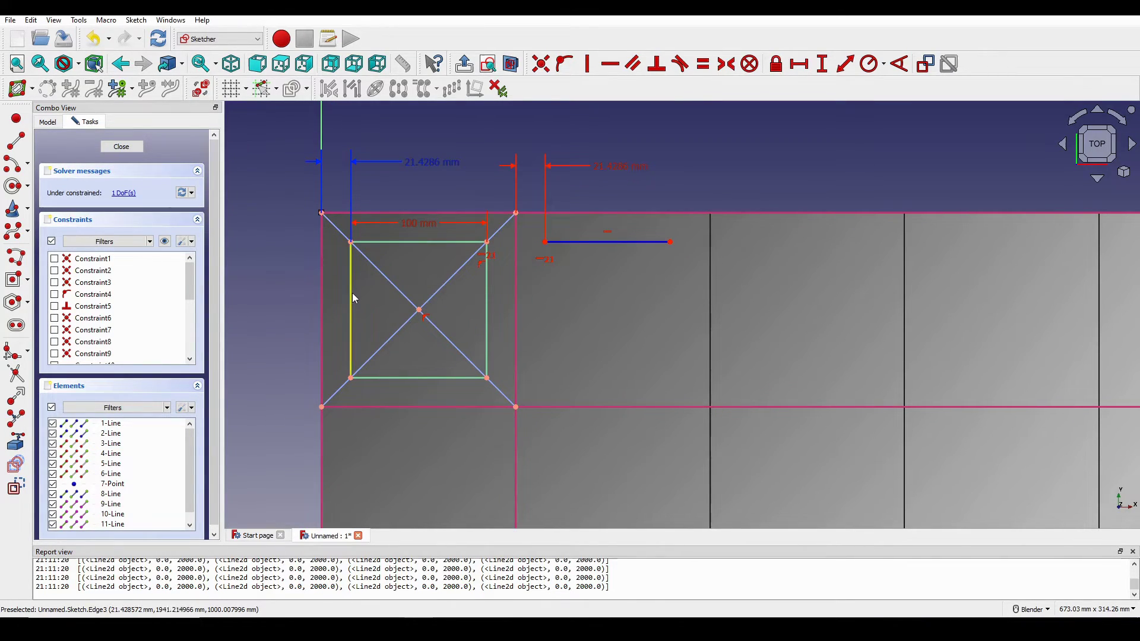
left_click(351, 294)
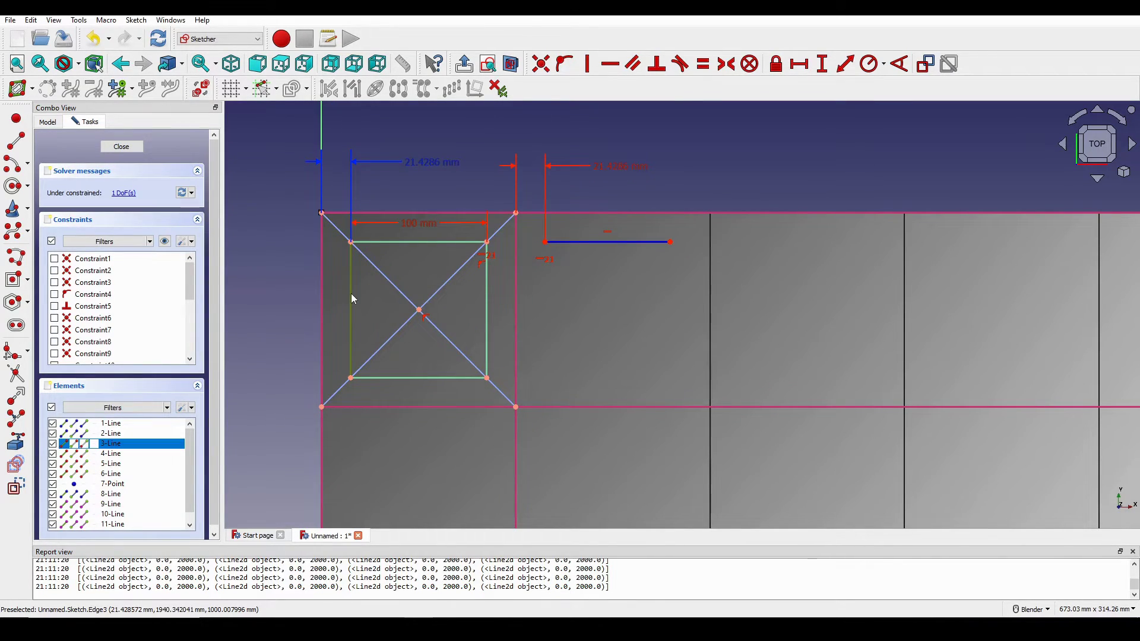
left_click(408, 378)
left_click(487, 350)
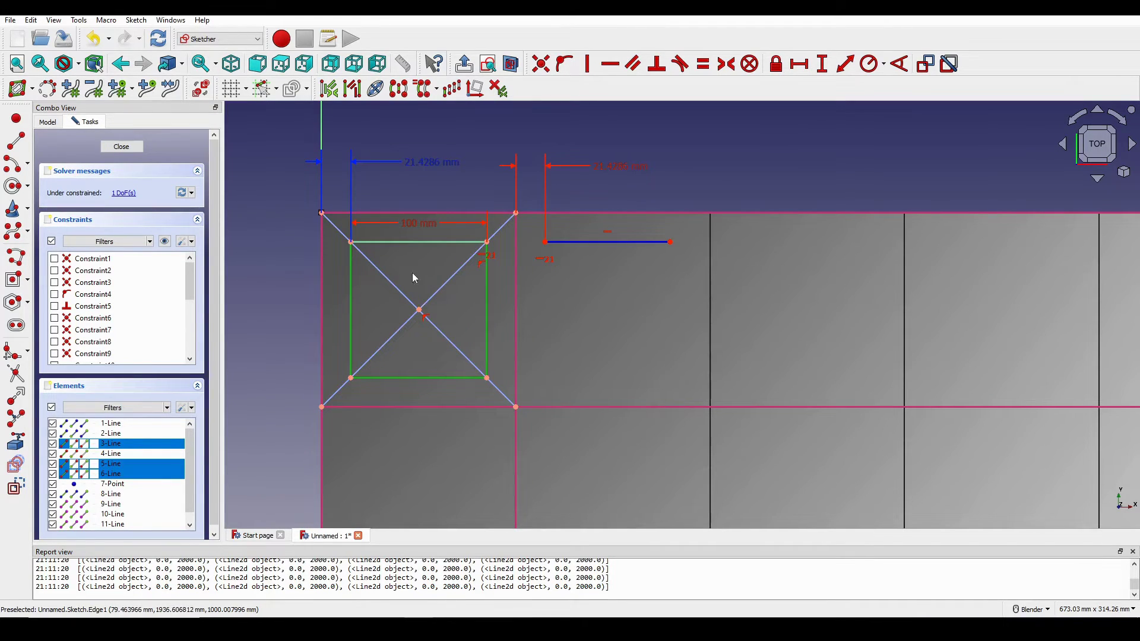
left_click(414, 241)
scroll(482, 259, "down", 1)
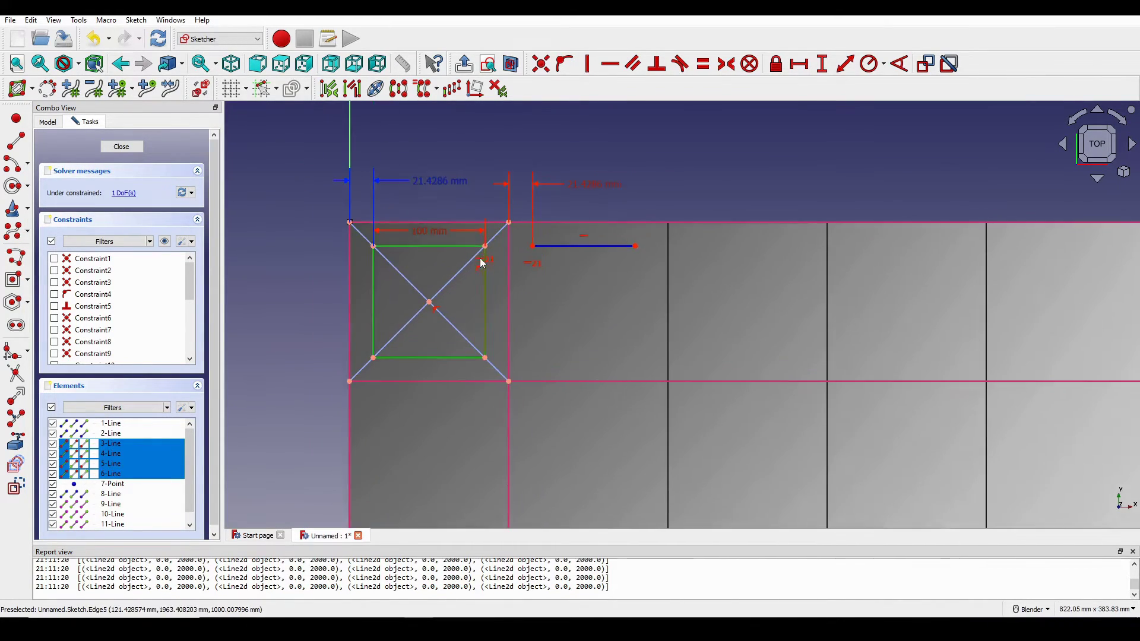
left_click(452, 89)
double_click(601, 267)
type("7")
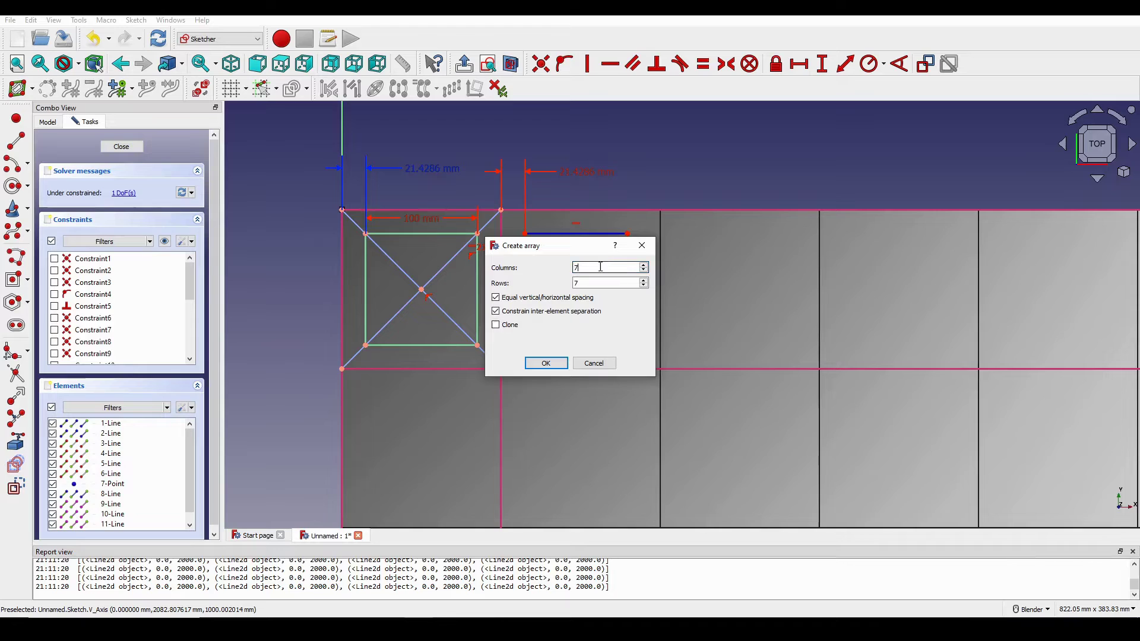
double_click(601, 267)
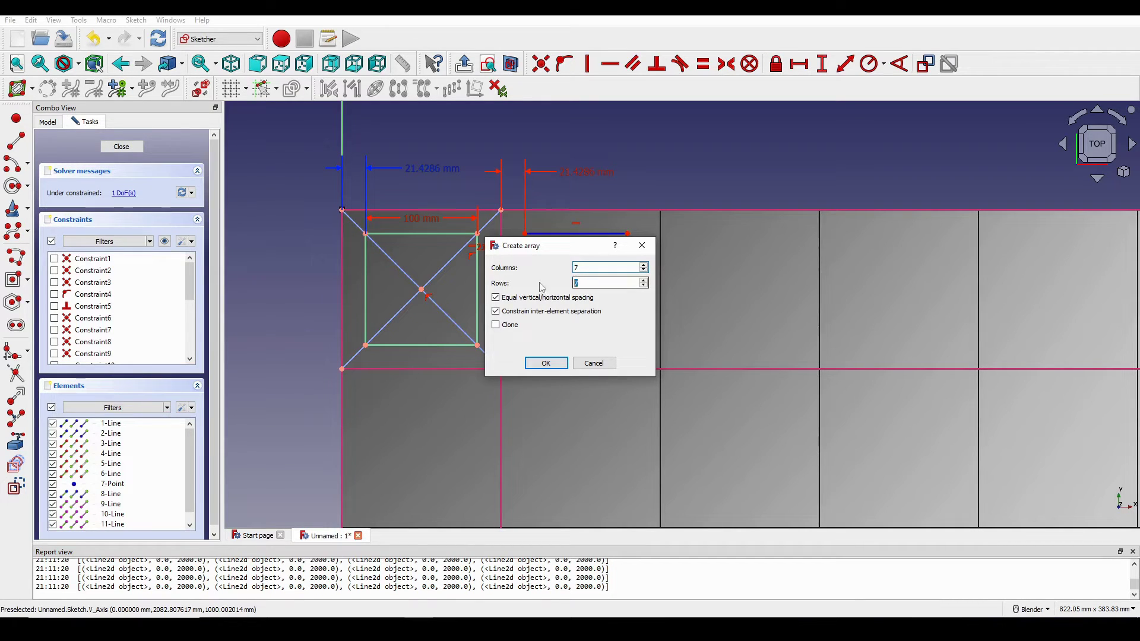
left_click(497, 298)
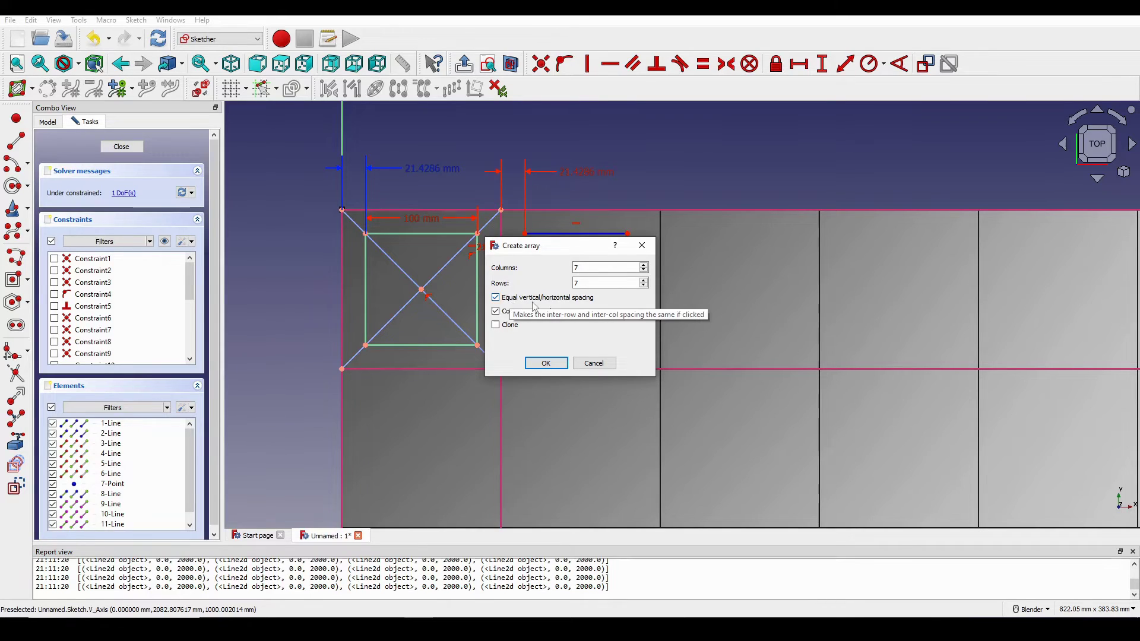
left_click(497, 312)
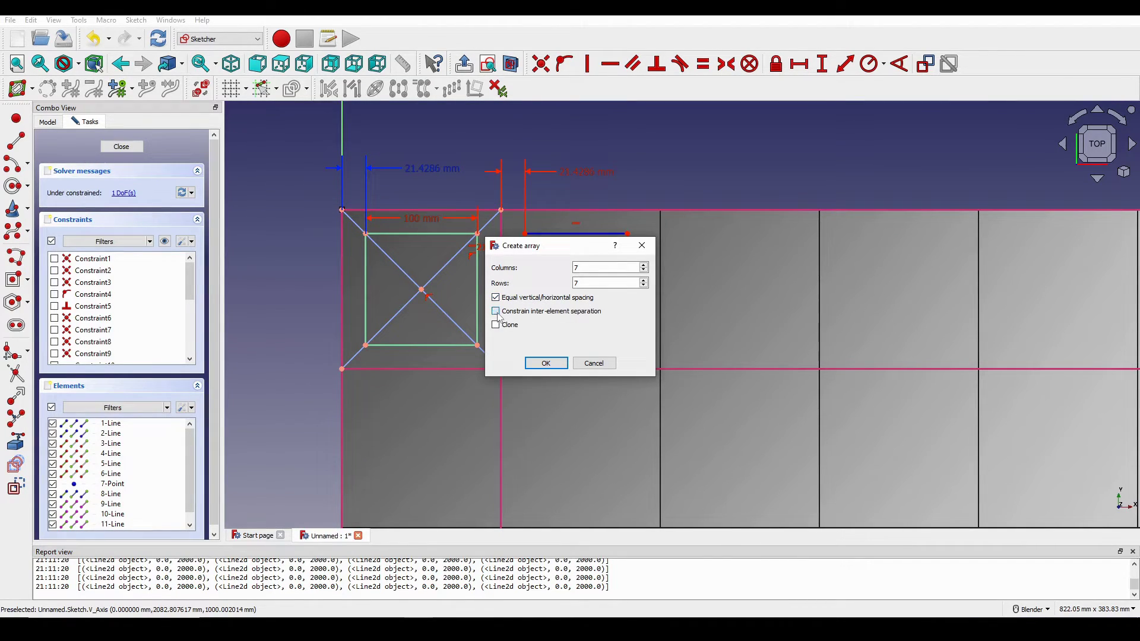
left_click(547, 364)
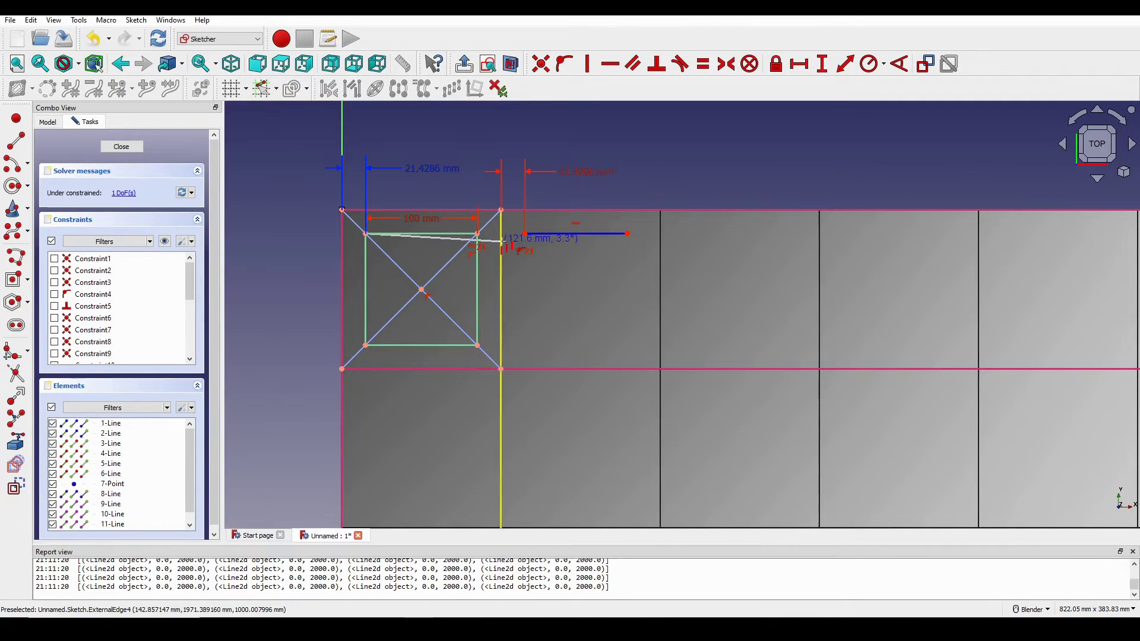
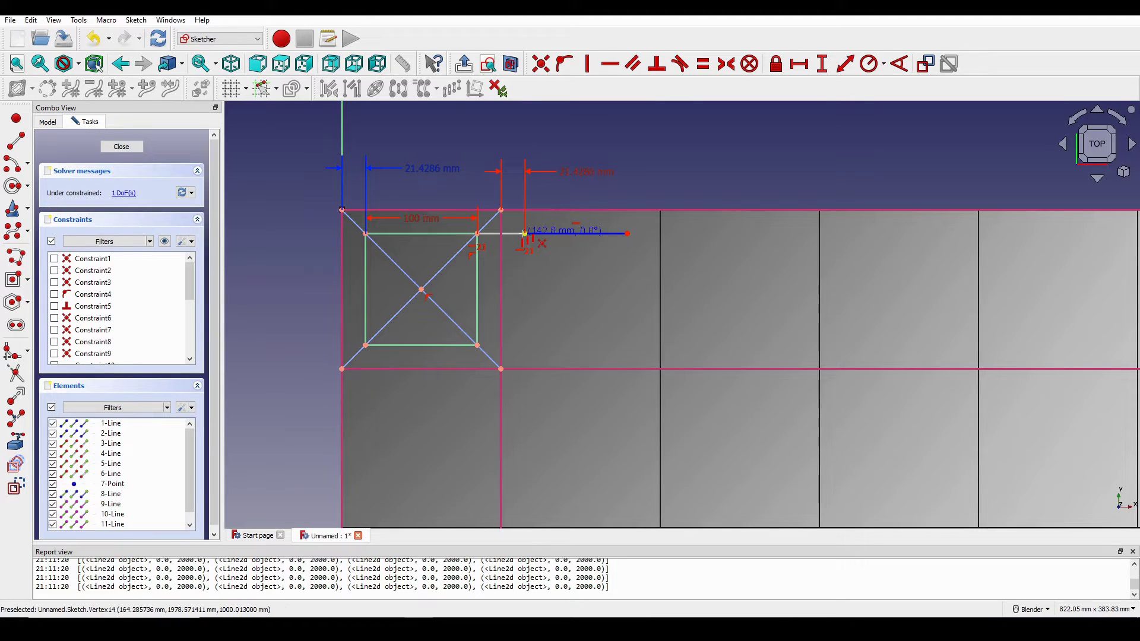
left_click(525, 237)
Check the arrayed squares against the cells in the grid's upper-left quarter and close the sketch
scroll(595, 298, "down", 5)
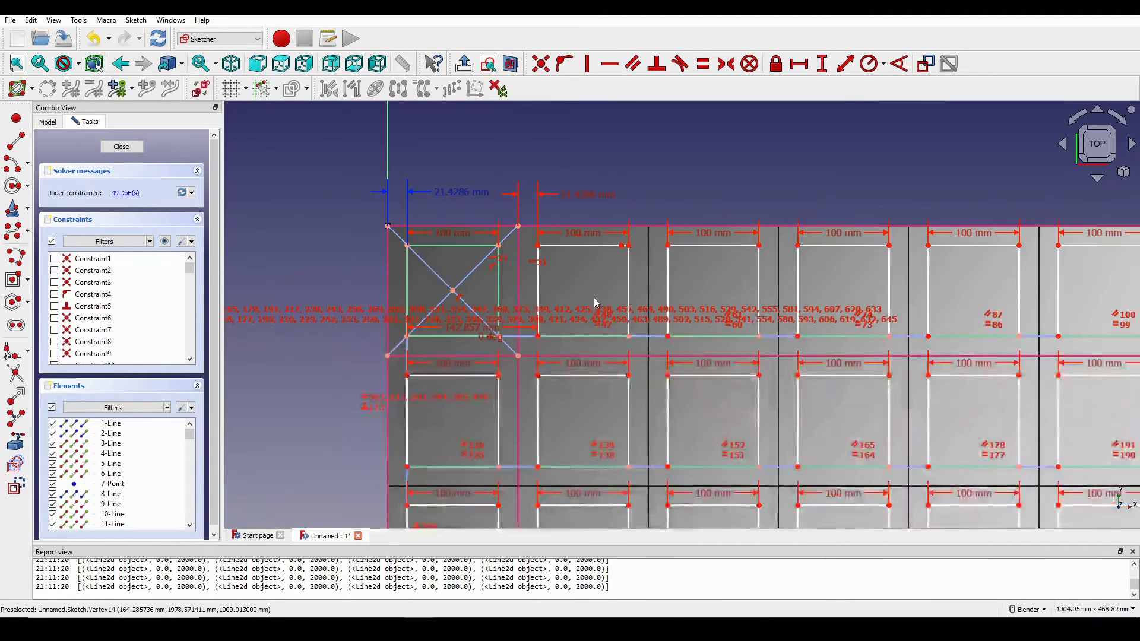
scroll(600, 306, "down", 4)
scroll(680, 291, "up", 3)
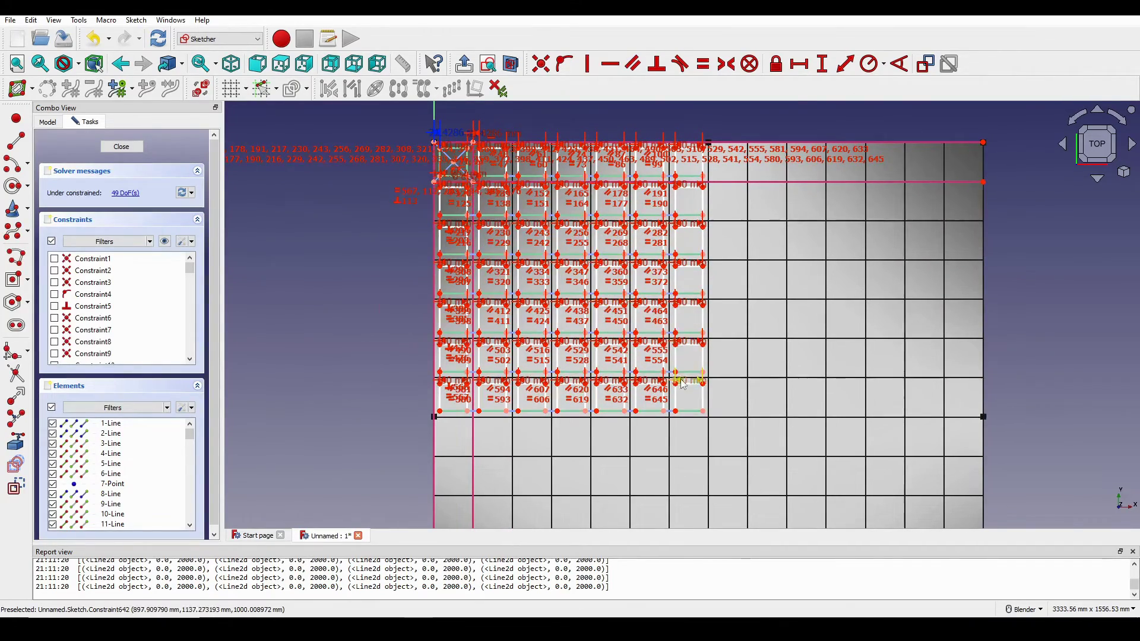
scroll(680, 363, "up", 2)
scroll(586, 296, "down", 3)
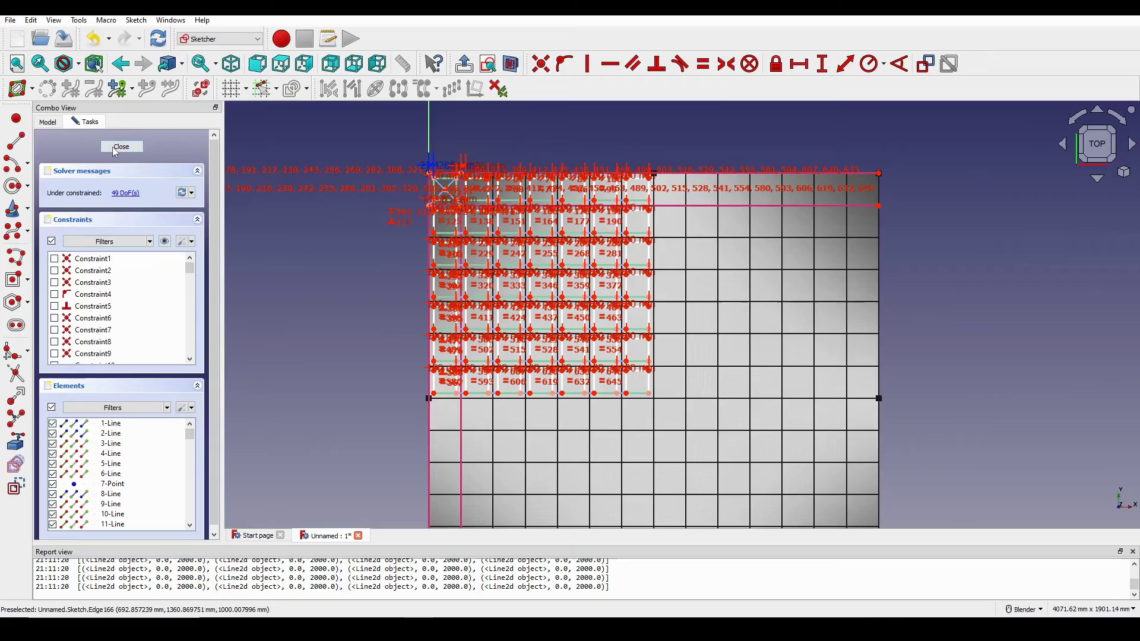
left_click(117, 150)
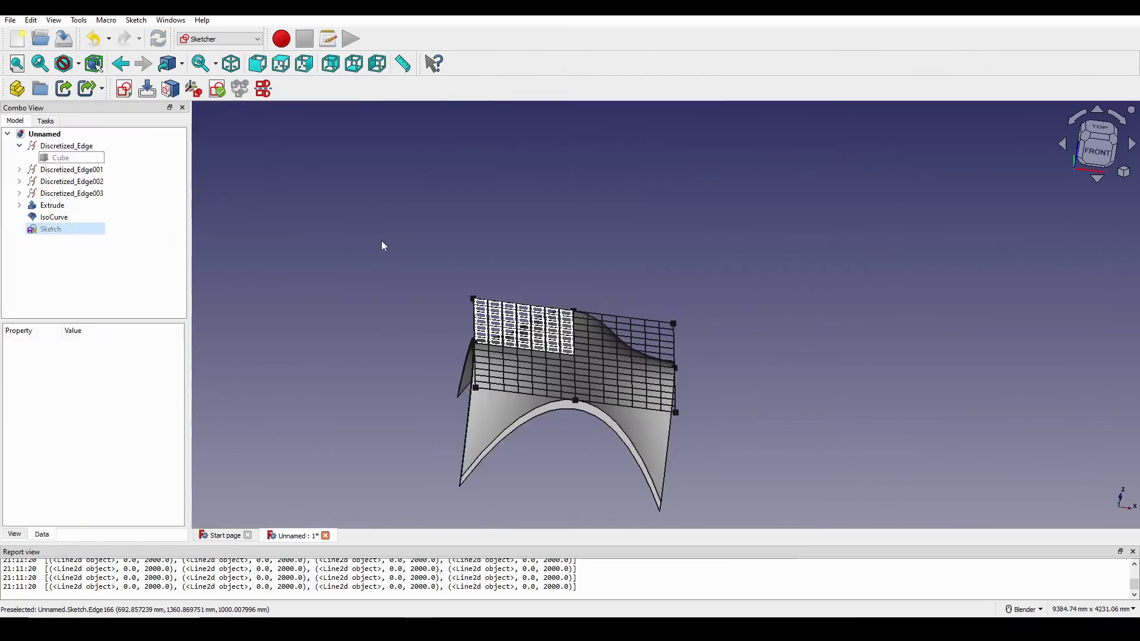
mouse_move(390, 250)
middle_mouse_down()
mouse_move(697, 358)
mouse_move(675, 416)
mouse_move(659, 356)
middle_mouse_up()
scroll(647, 313, "up", 2)
middle_click_drag(647, 313, 653, 380)
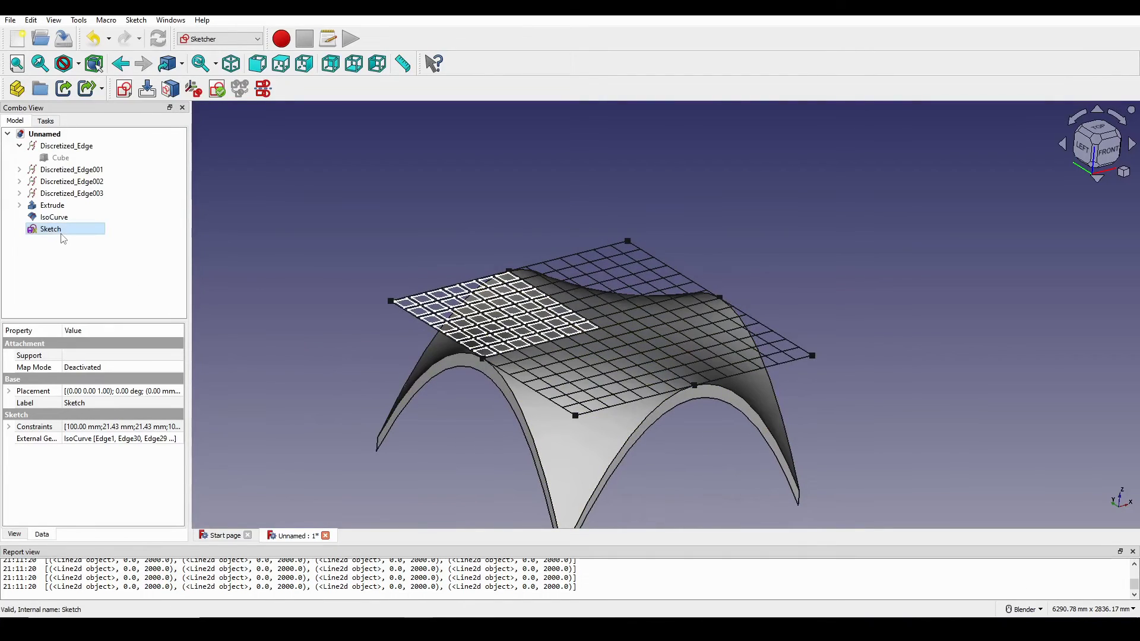
Switch to the Part workbench with the sketch of arrayed squares as the extrusion target
left_click(202, 39)
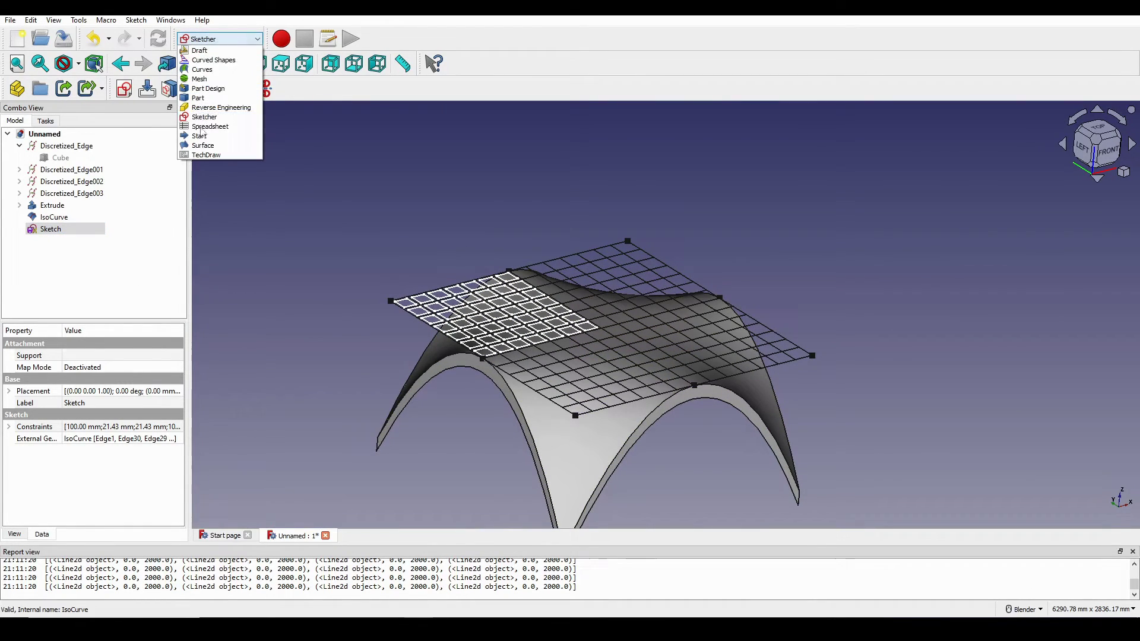
left_click(198, 98)
Try to extrude the sketch of arrayed squares 2000 mm along its normal and undo the extrusion
left_click(16, 93)
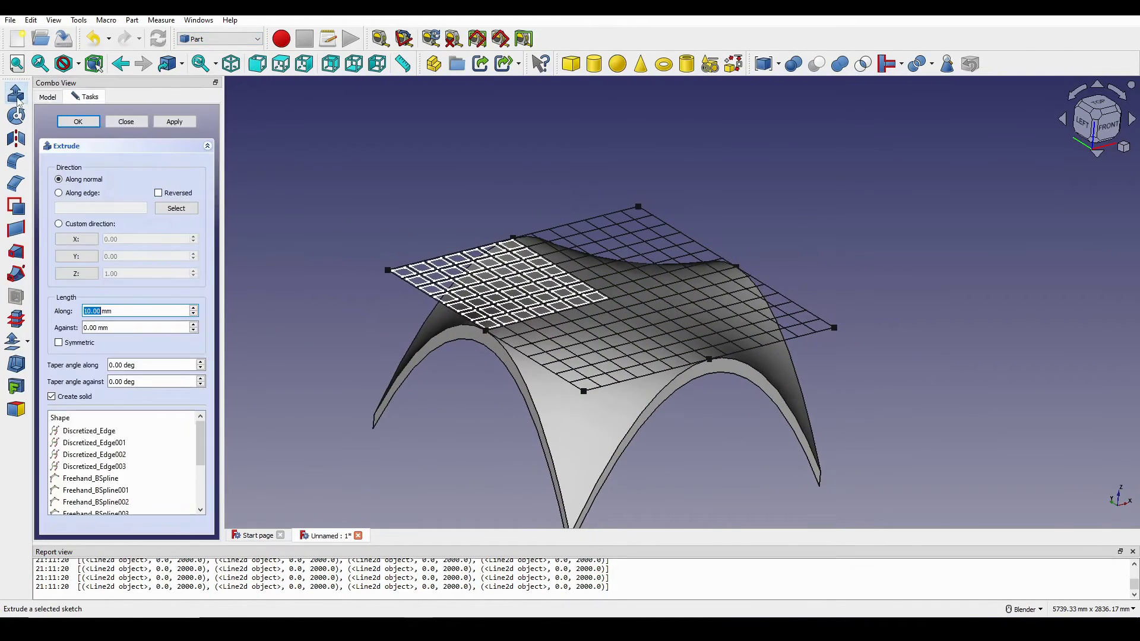
double_click(95, 311)
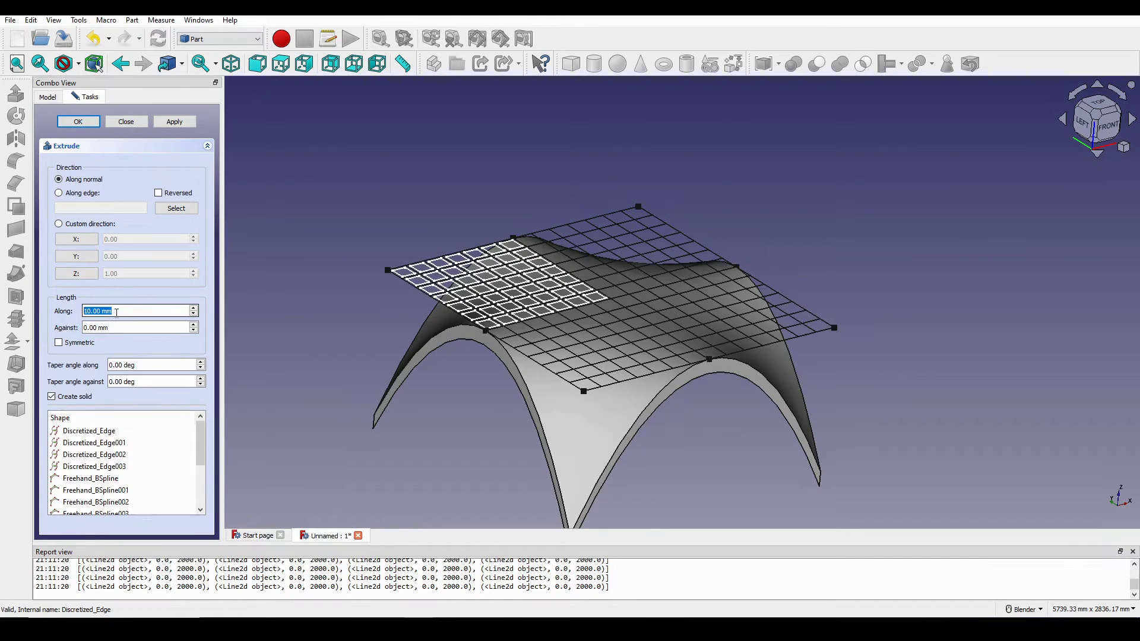
type("000")
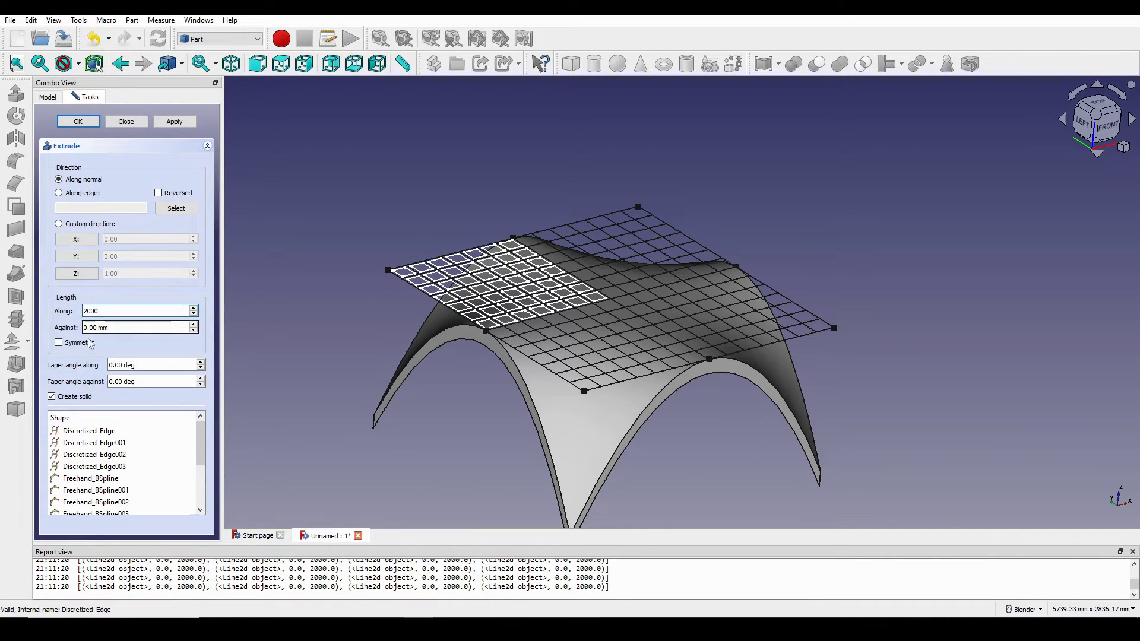
left_click(78, 122)
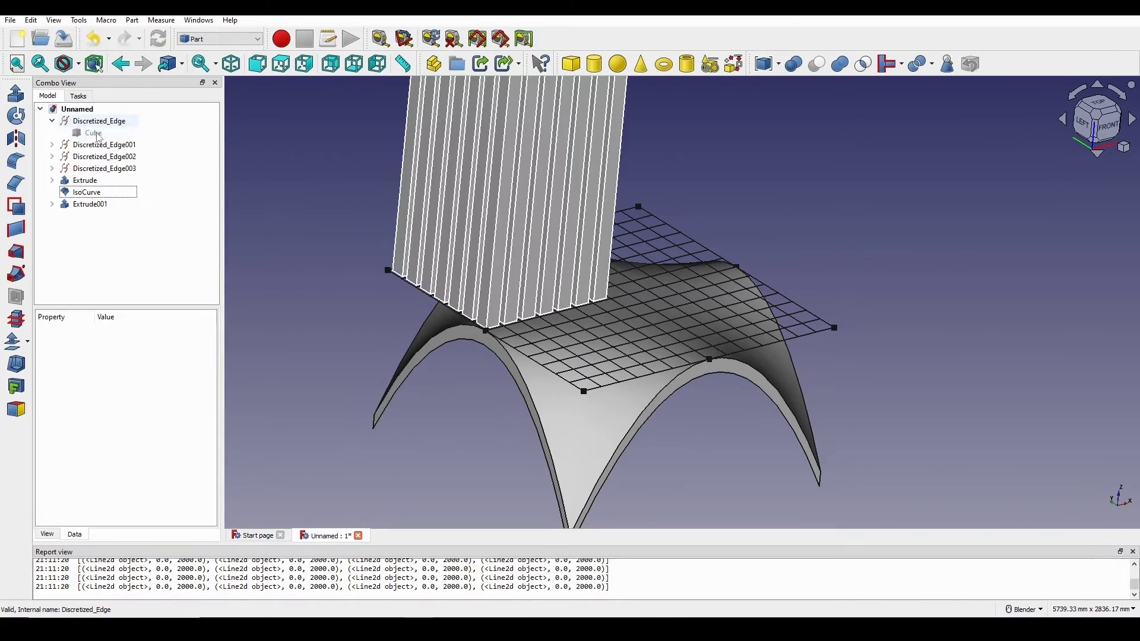
middle_click_drag(772, 309, 362, 259)
key("ctrl+z")
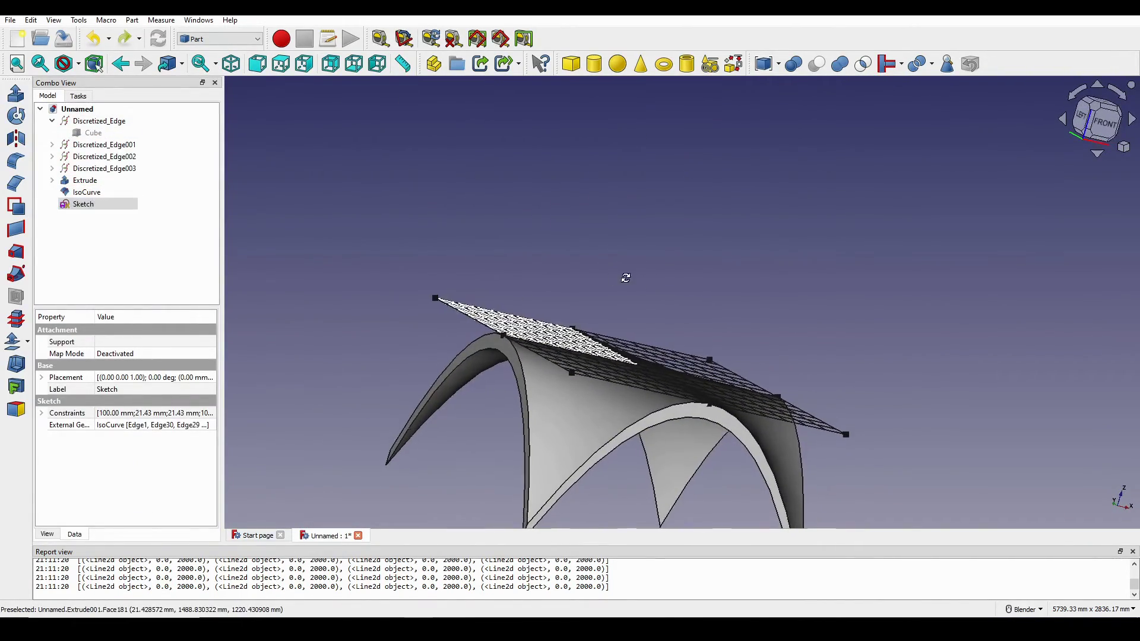
Extrude the sketch of arrayed squares 2000 mm as solids in the custom direction Z -1.00, down through the canopy
left_click(17, 93)
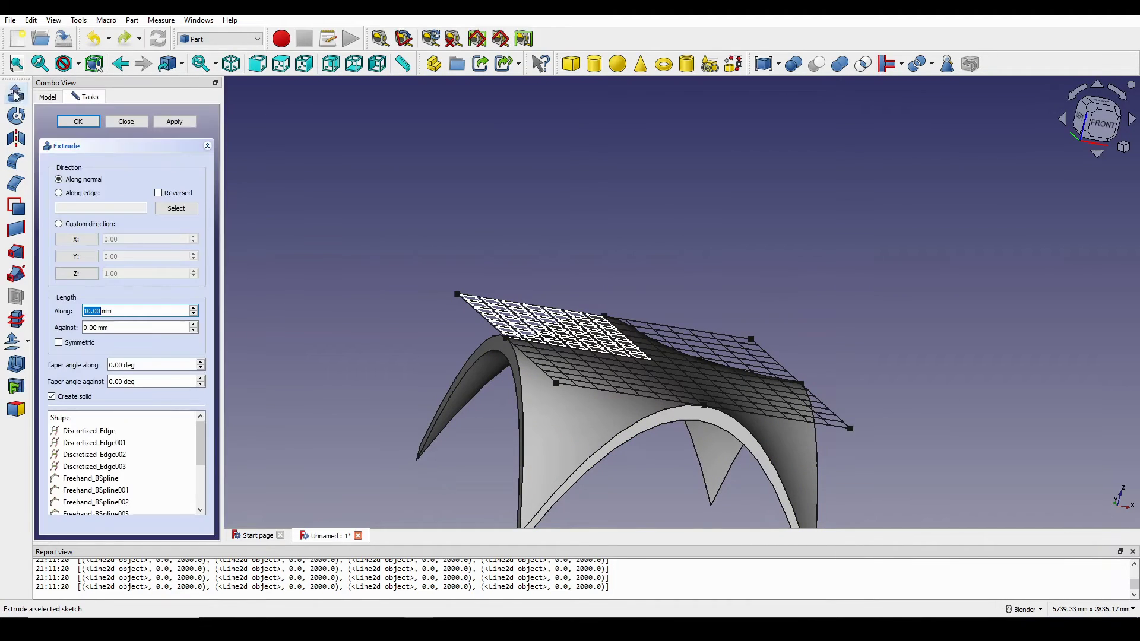
left_click(99, 310)
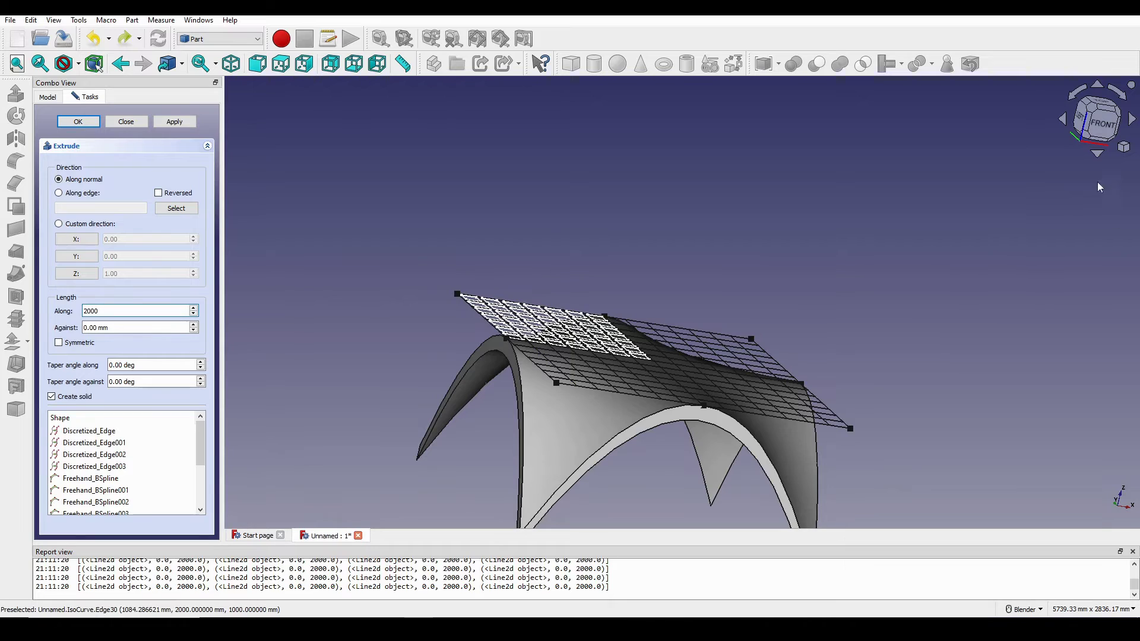
left_click(77, 274)
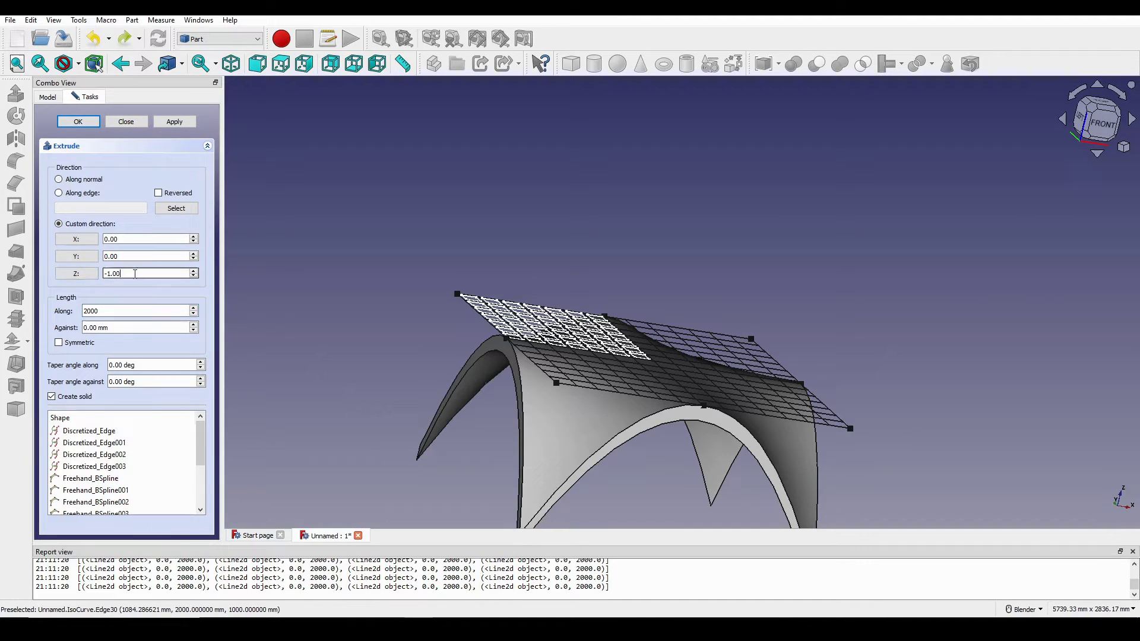
left_click(78, 122)
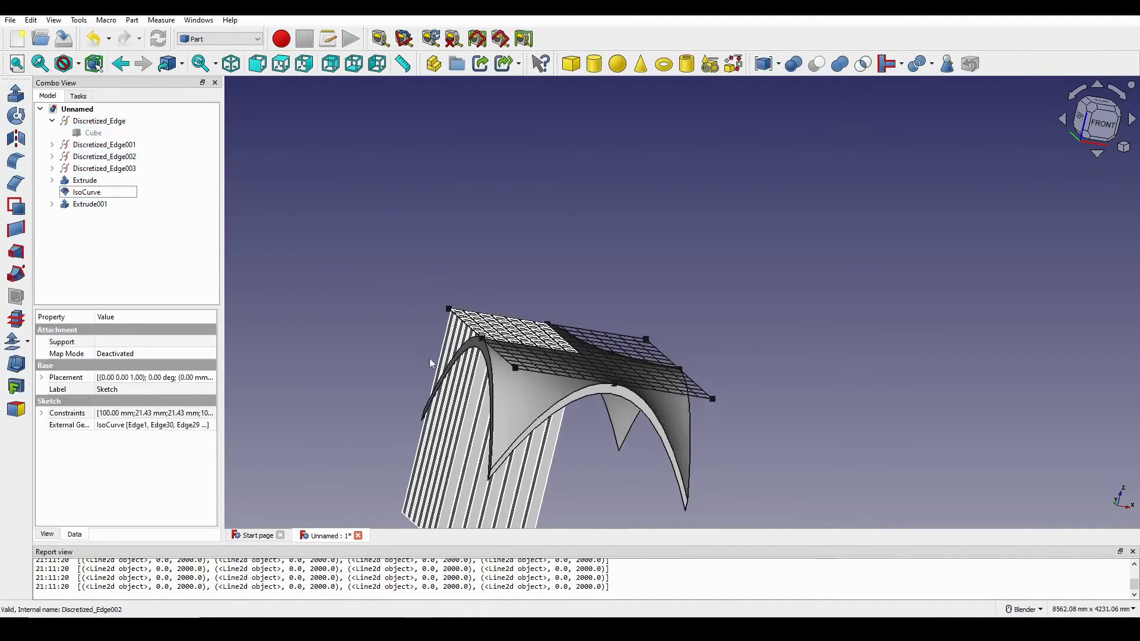
middle_click_drag(432, 363, 529, 353)
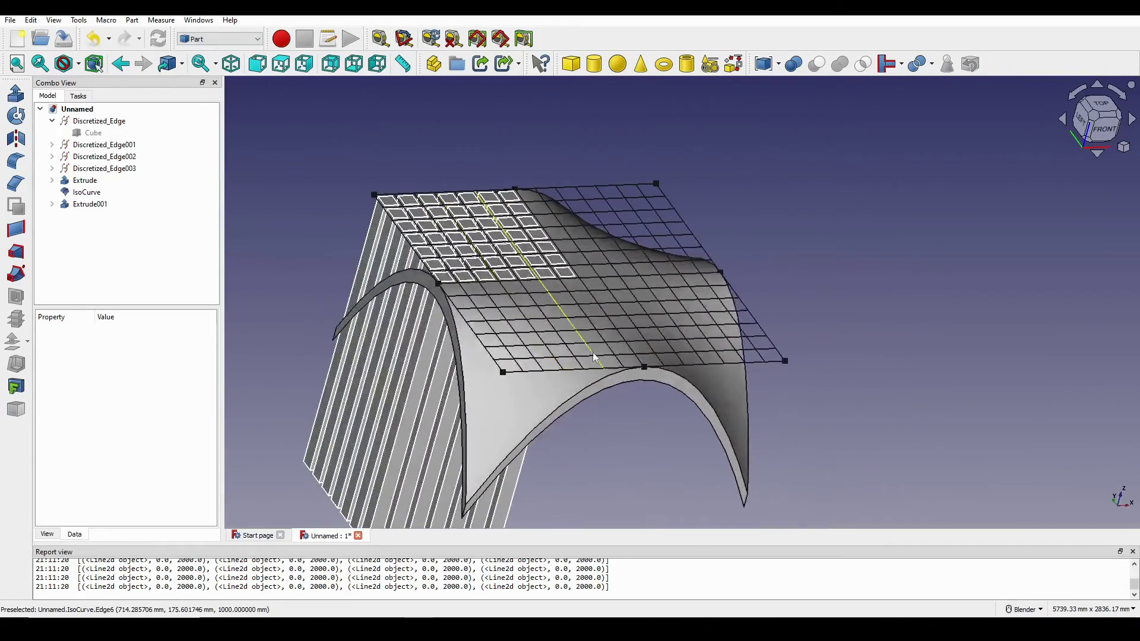
Switch to the Draft workbench in top view and set the working plane to Top (XY)
left_click(90, 205)
left_click(1100, 112)
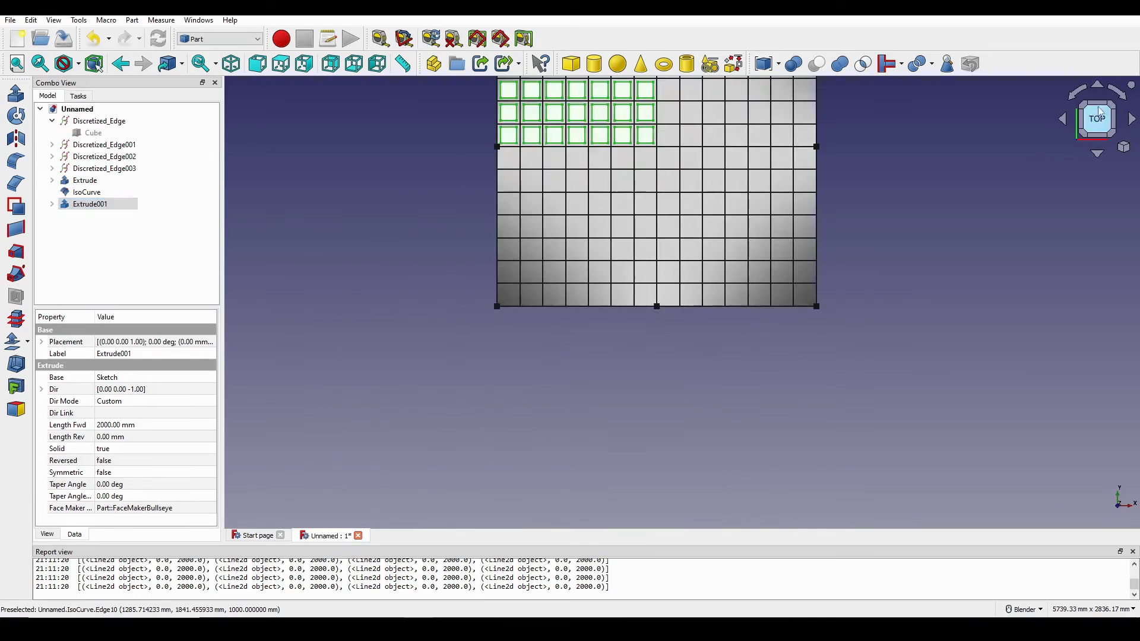
left_click(217, 38)
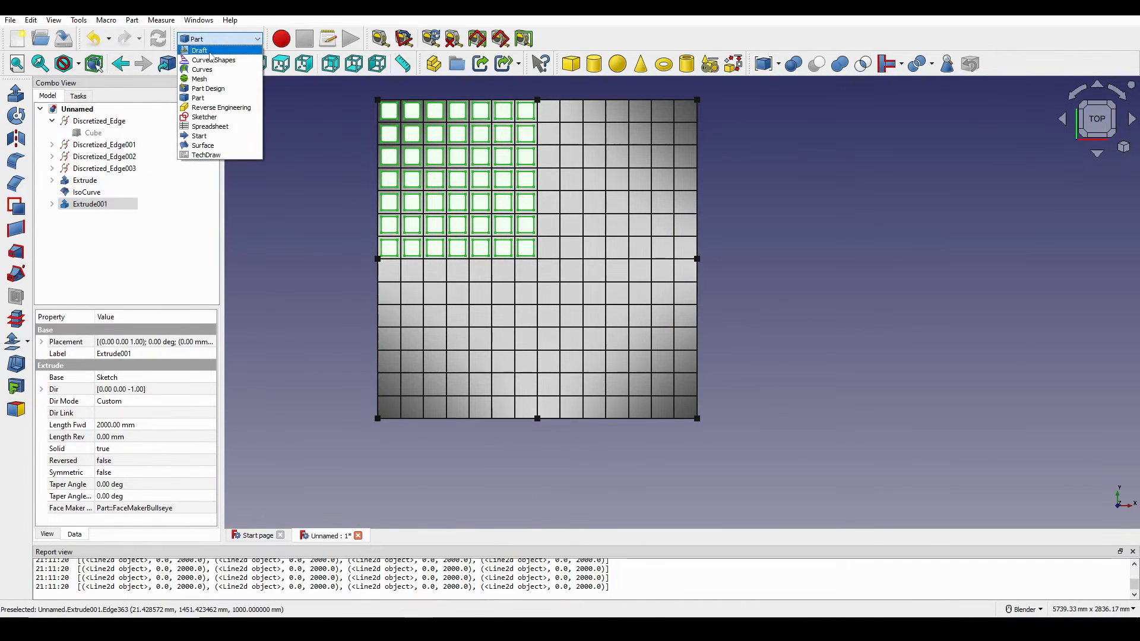
left_click(209, 52)
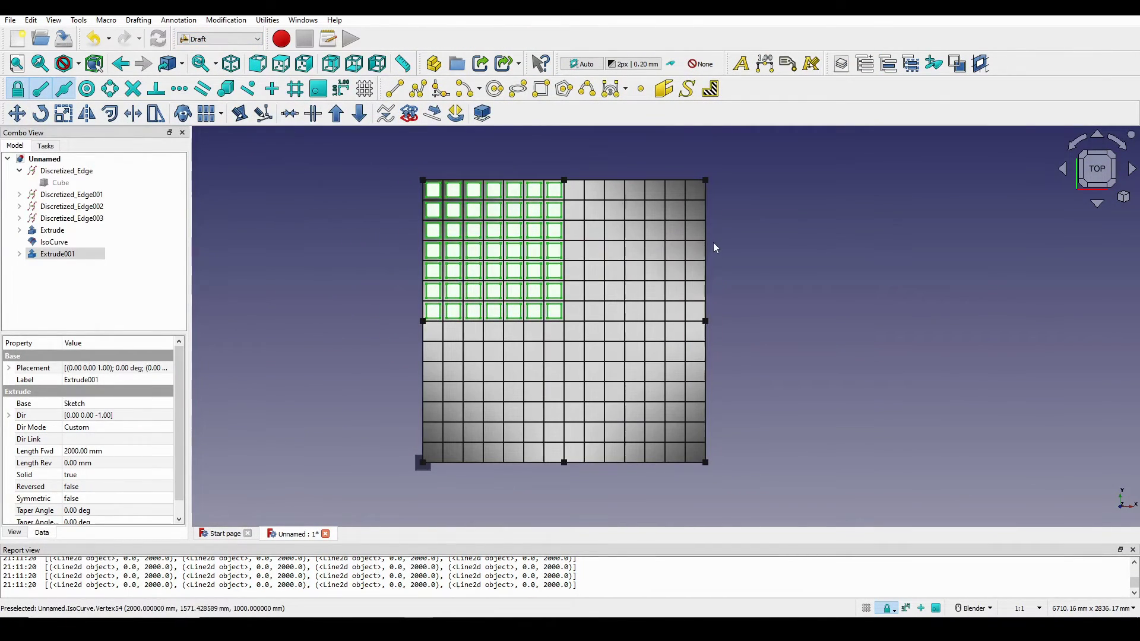
left_click(832, 239)
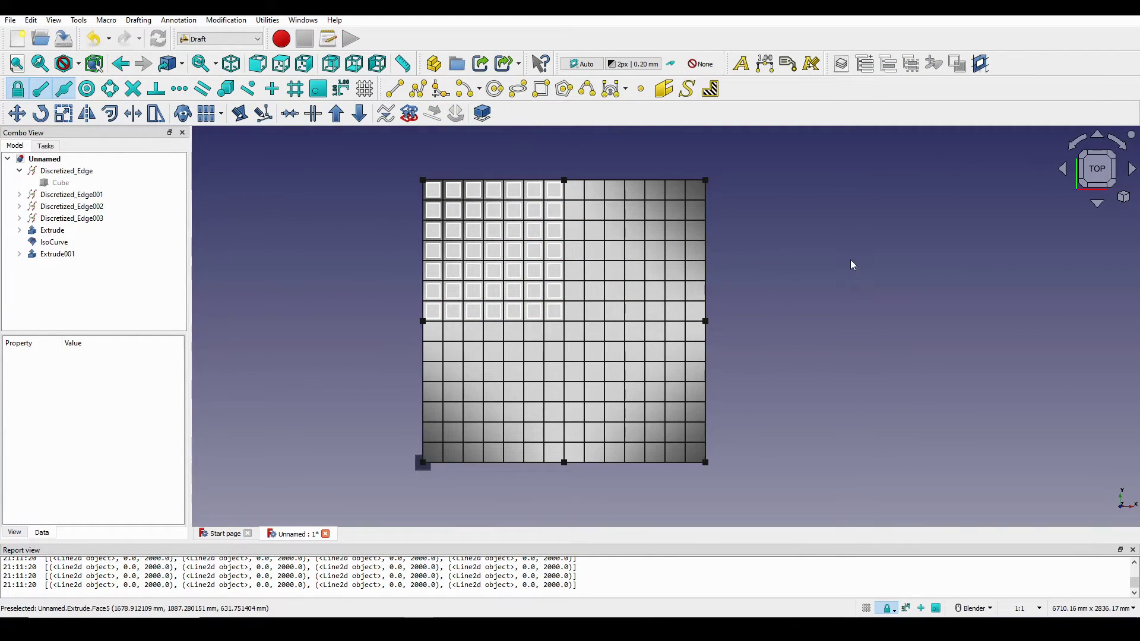
left_click(268, 20)
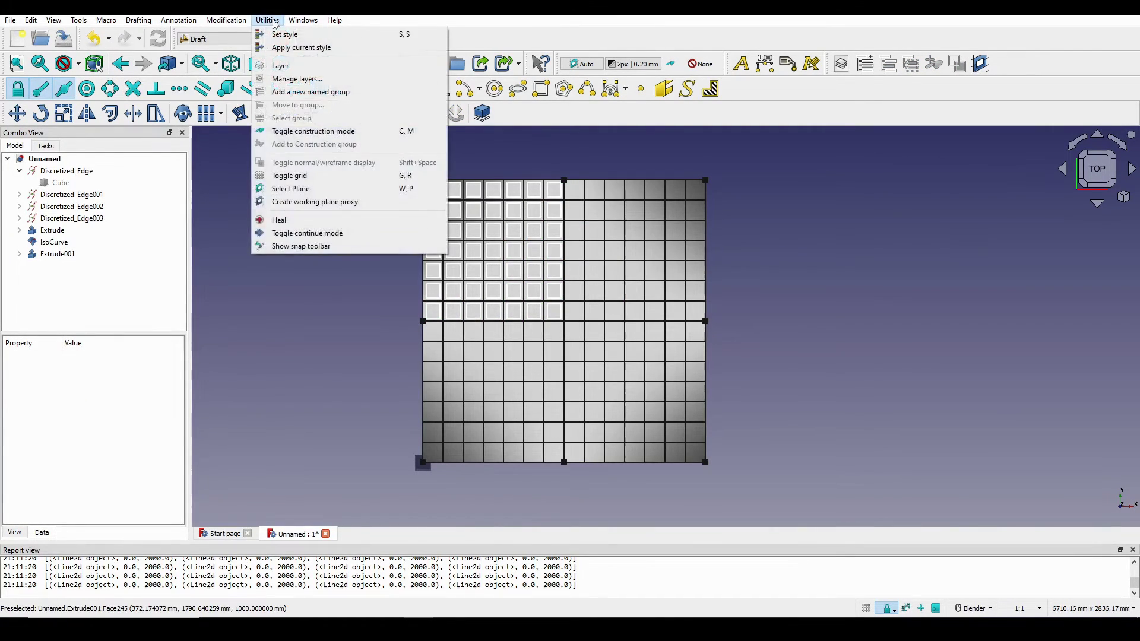
left_click(291, 188)
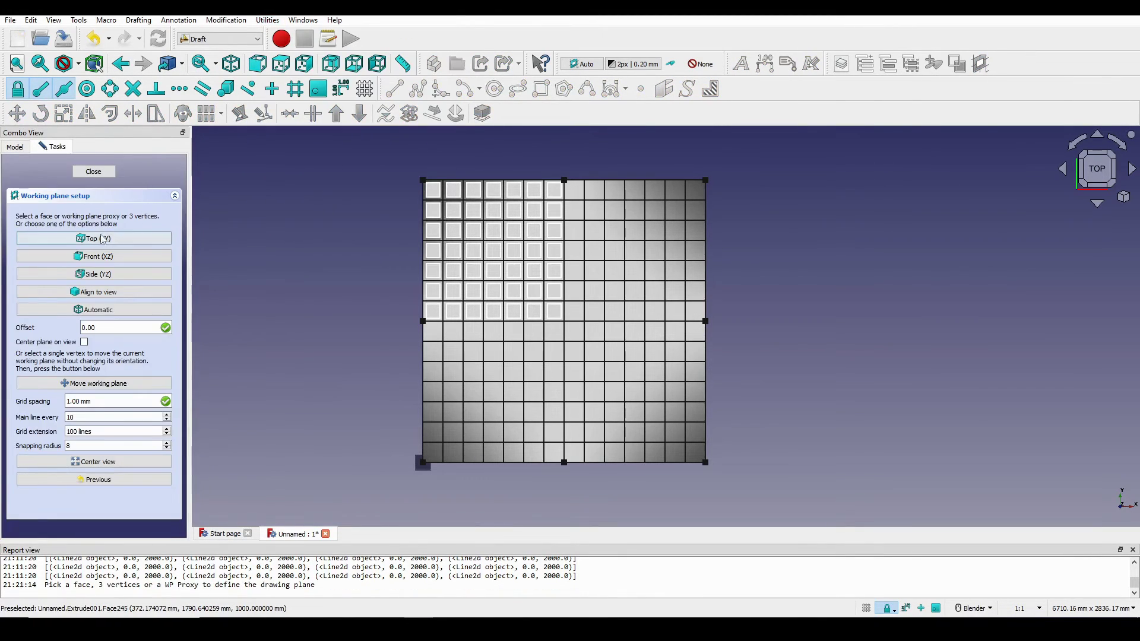
left_click(129, 239)
Select the extruded square array as the object to mirror, keeping the whole grid in view
middle_click_drag(565, 277, 550, 303, "shift")
scroll(526, 291, "up", 1)
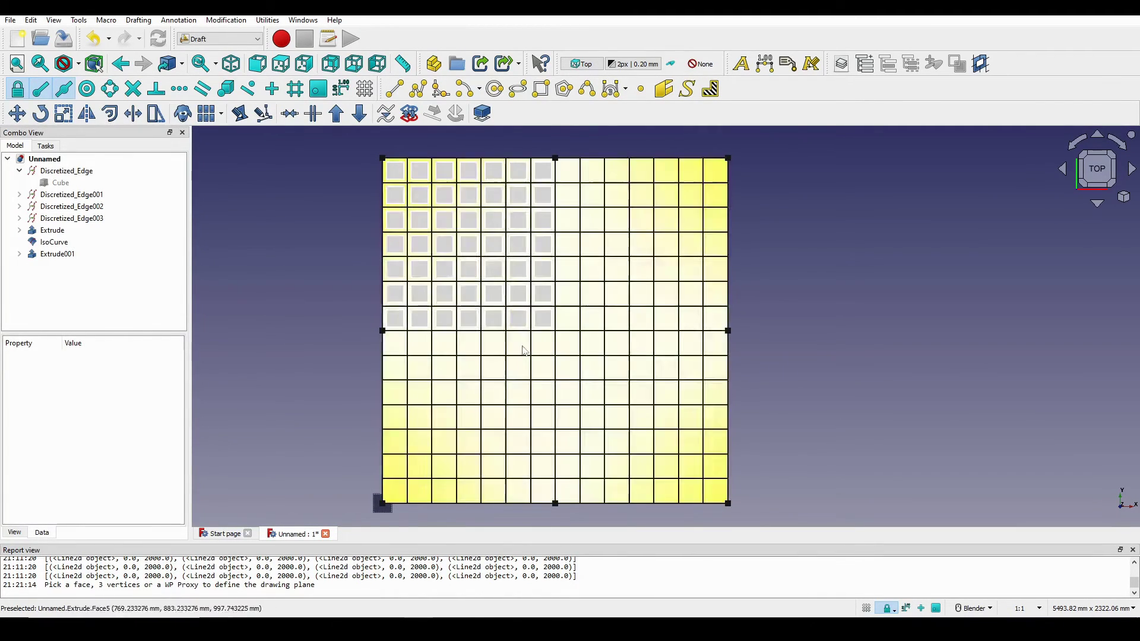
middle_click_drag(636, 323, 609, 330, "shift")
middle_click_drag(668, 299, 727, 299, "shift")
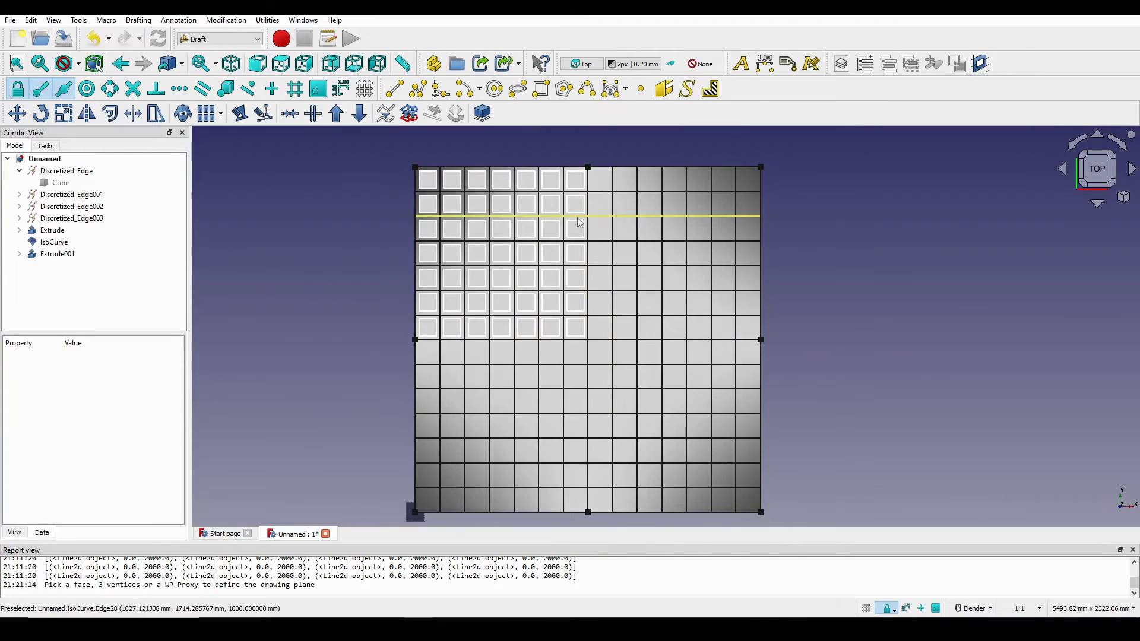
left_click(57, 254)
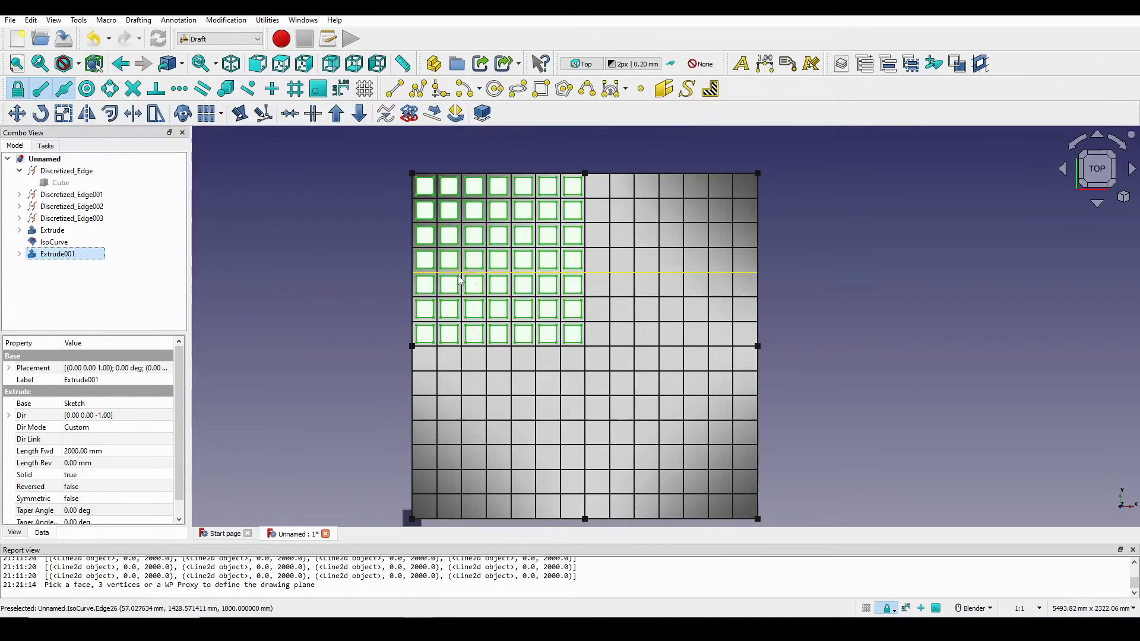
middle_click_drag(458, 276, 458, 247, "shift")
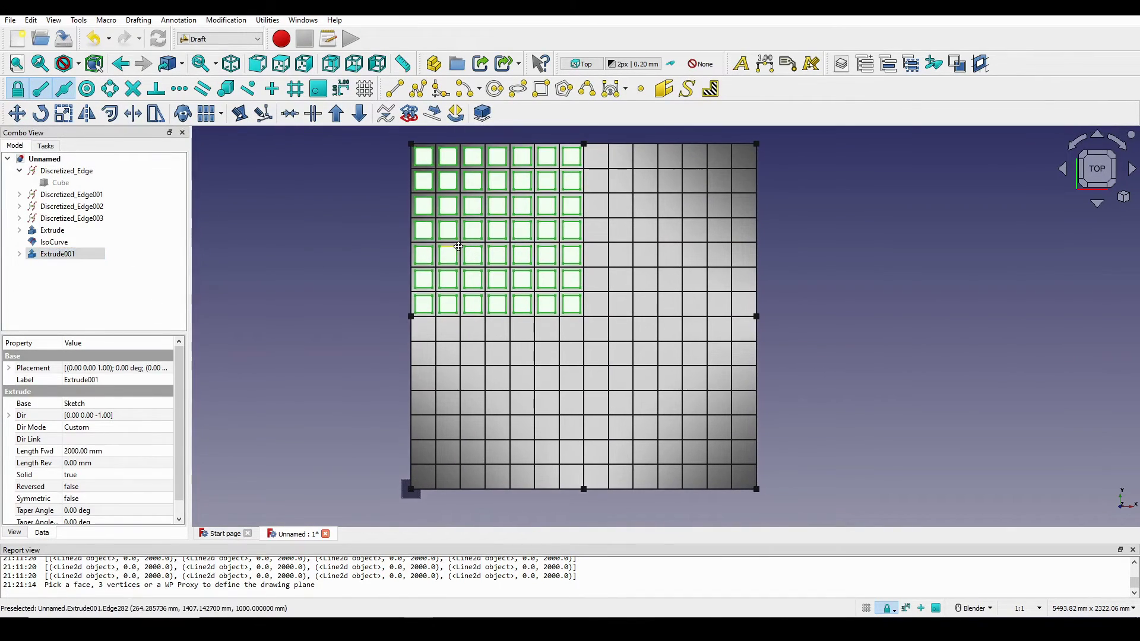
left_click(89, 117)
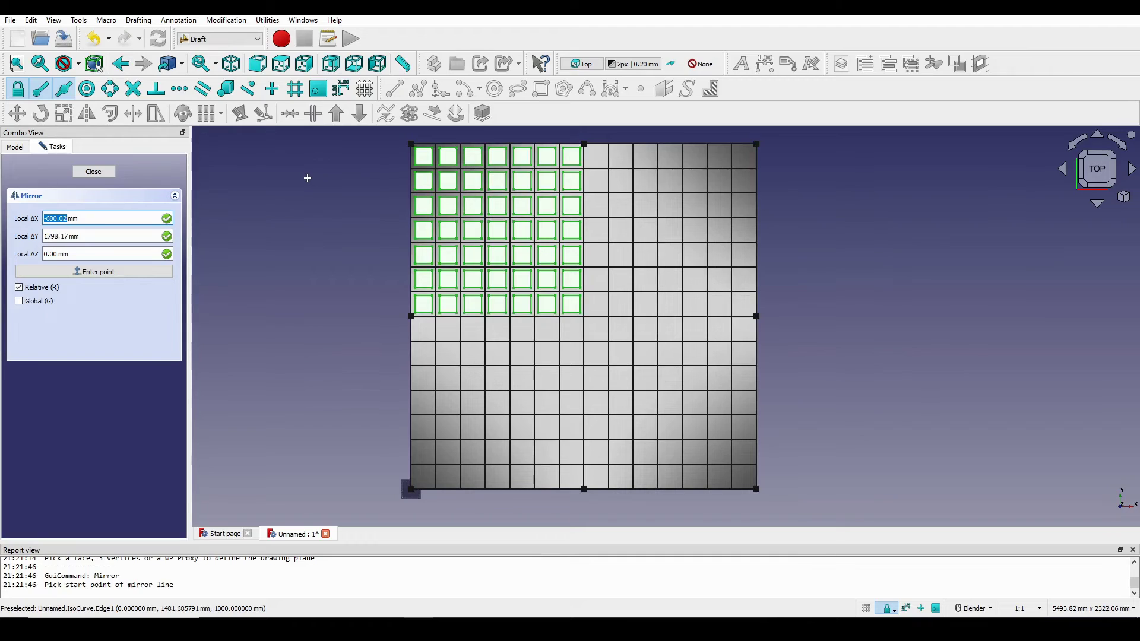
left_click(90, 173)
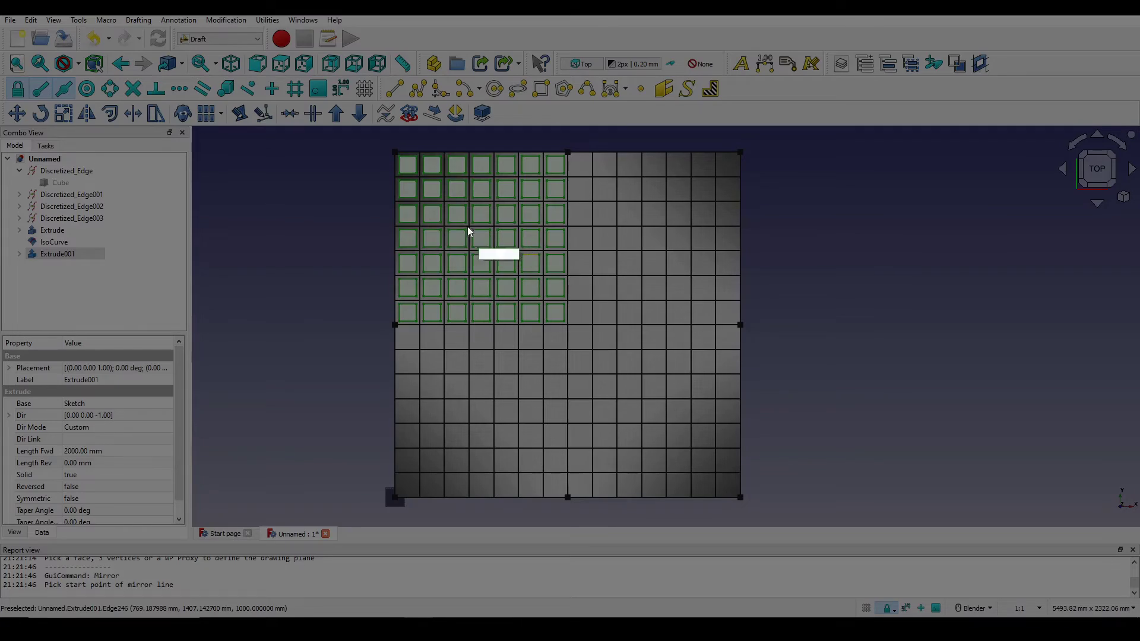
mouse_move(296, 126)
left_mouse_down()
mouse_move(741, 442)
mouse_move(902, 541)
left_mouse_up()
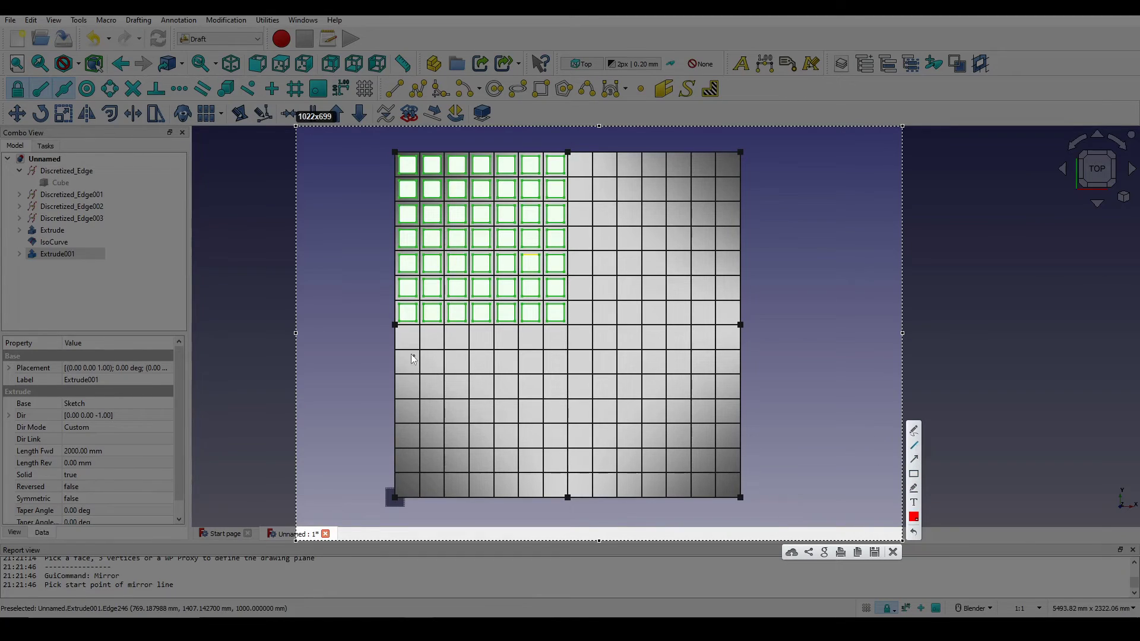
left_click_drag(371, 323, 844, 327)
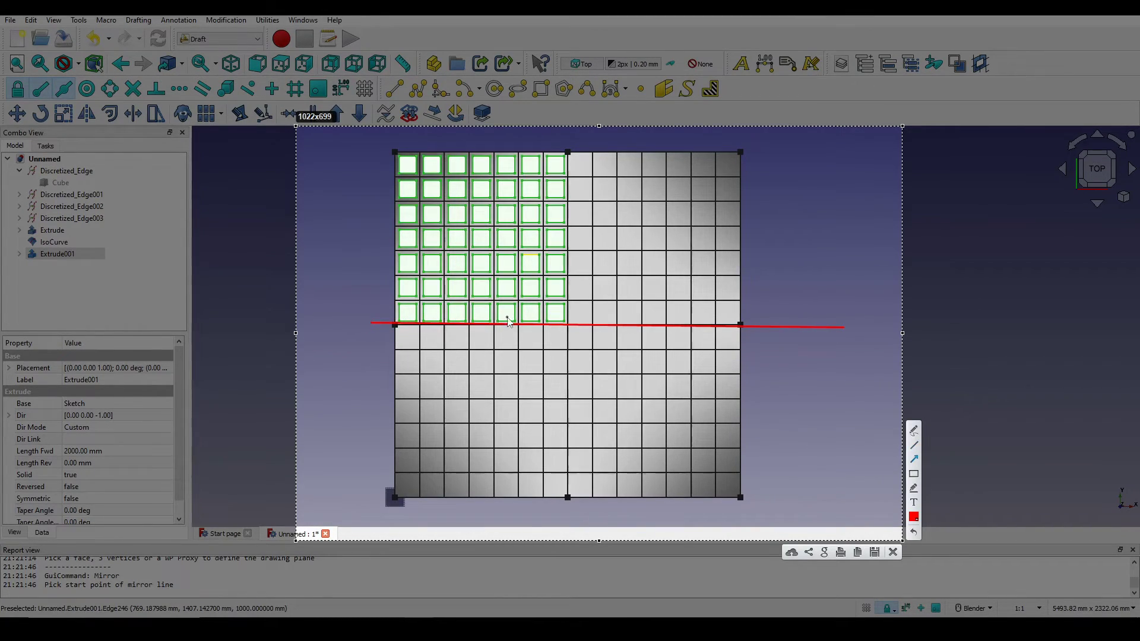
left_click_drag(508, 321, 503, 363)
left_click_drag(398, 330, 397, 324)
left_click_drag(747, 328, 737, 326)
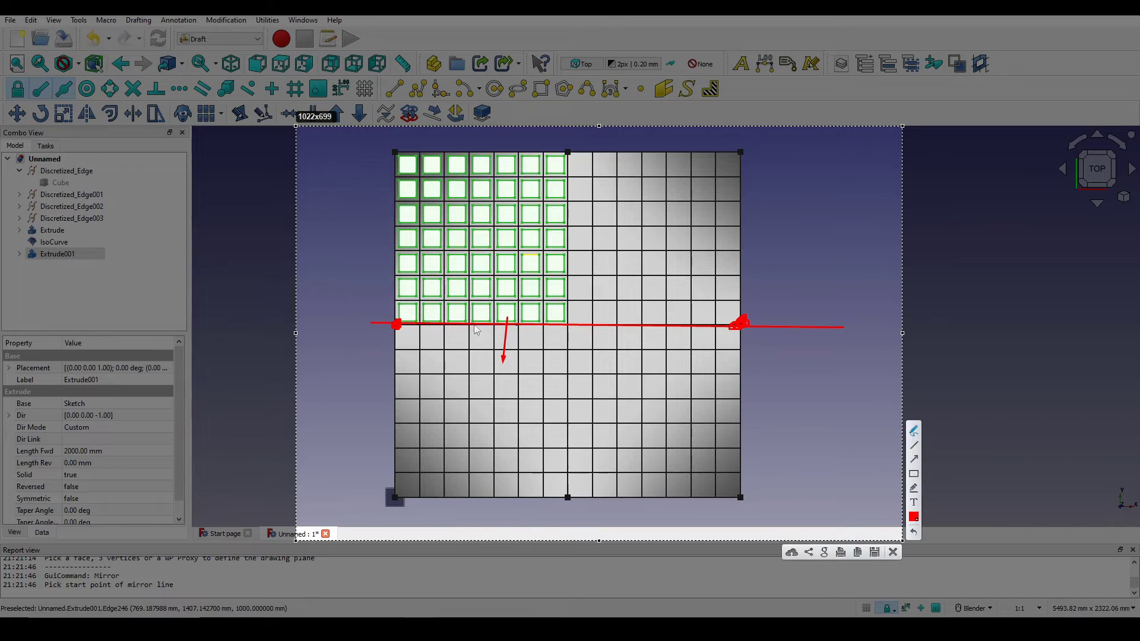
left_click(893, 552)
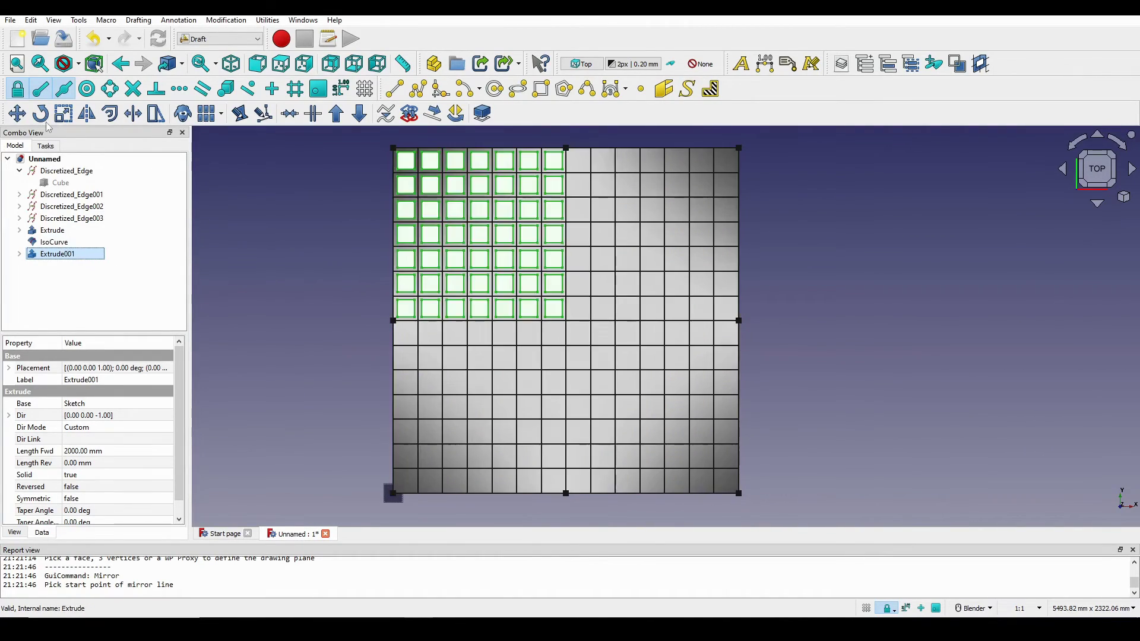
Mirror the extruded squares across the grid's horizontal centerline, from the left edge's midpoint to the right edge's midpoint
left_click(87, 115)
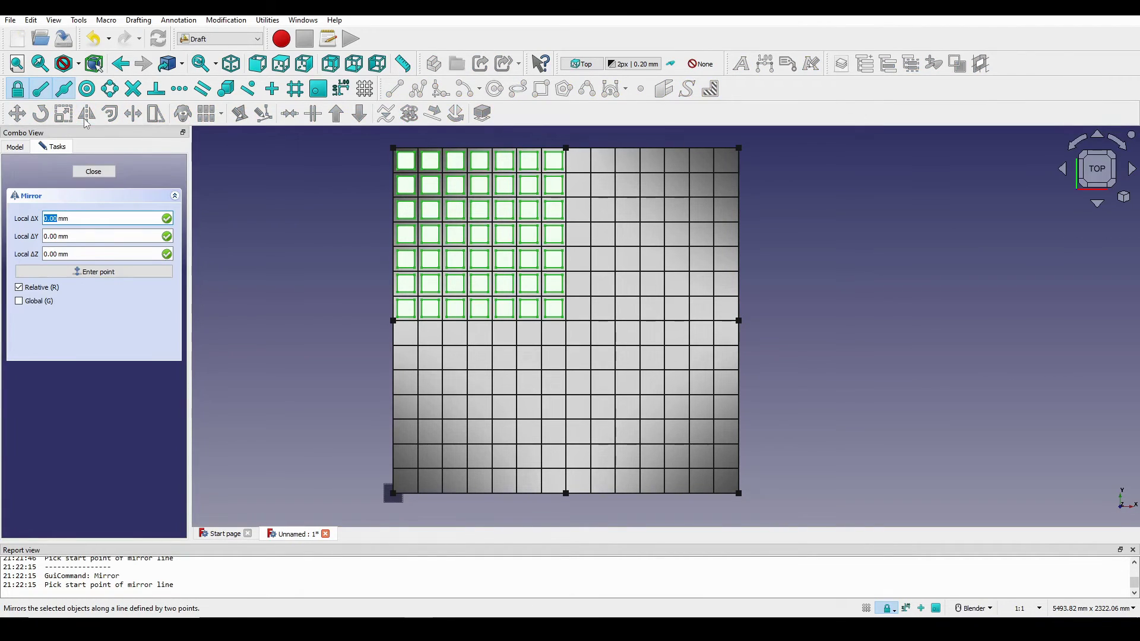
left_click(392, 321)
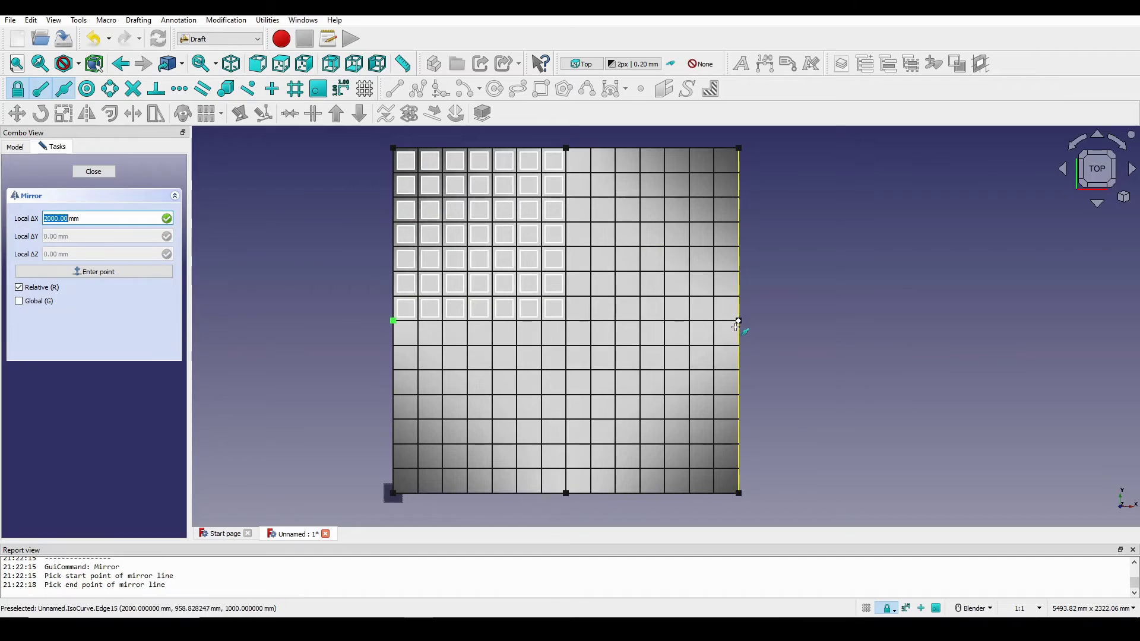
left_click(738, 321)
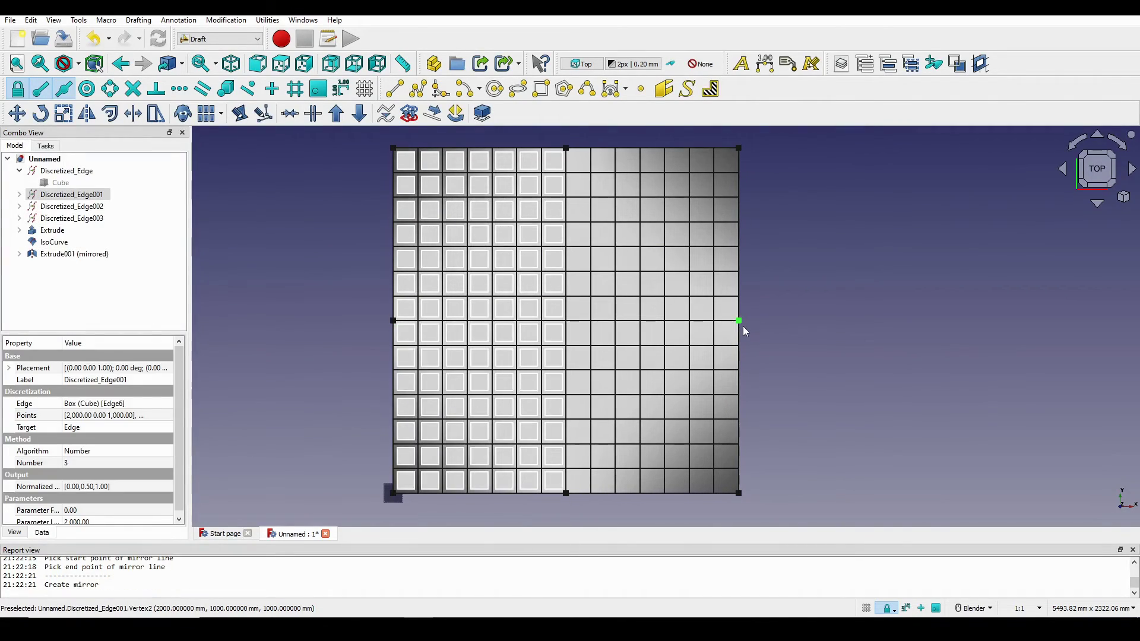
Examine the mirrored extrusion and its nested source extrusion, highlighting each to see which half of the columns it covers
middle_click_drag(743, 326, 532, 351)
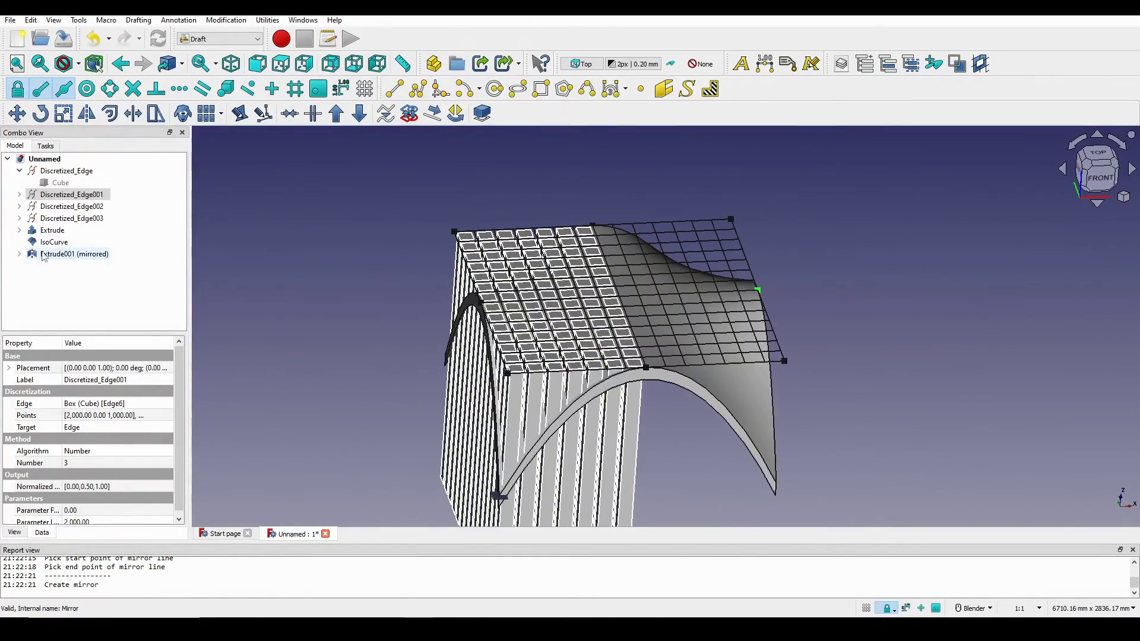
middle_click_drag(285, 280, 362, 262)
left_click(92, 254)
middle_click_drag(238, 357, 306, 364)
left_click(62, 268)
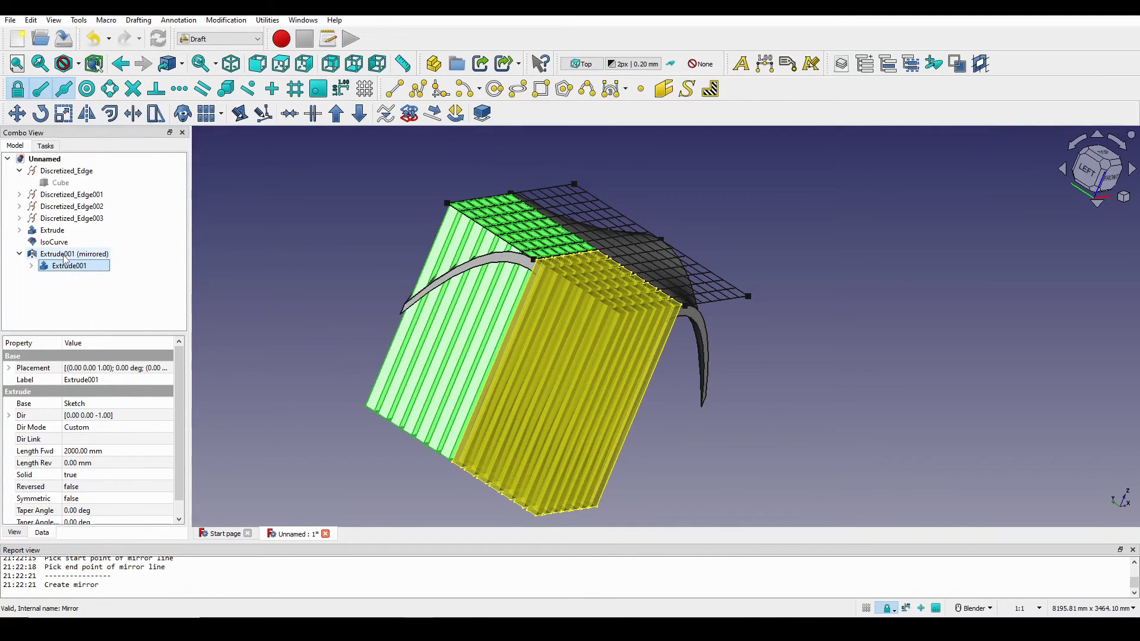
left_click(315, 269)
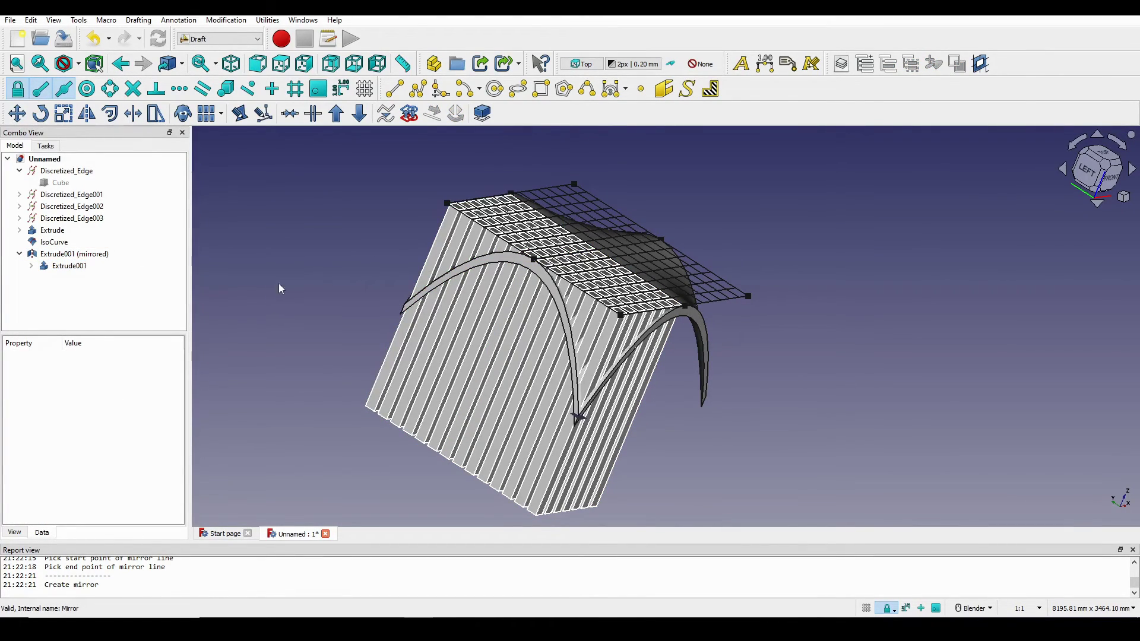
middle_click_drag(280, 289, 361, 275)
left_click(49, 255)
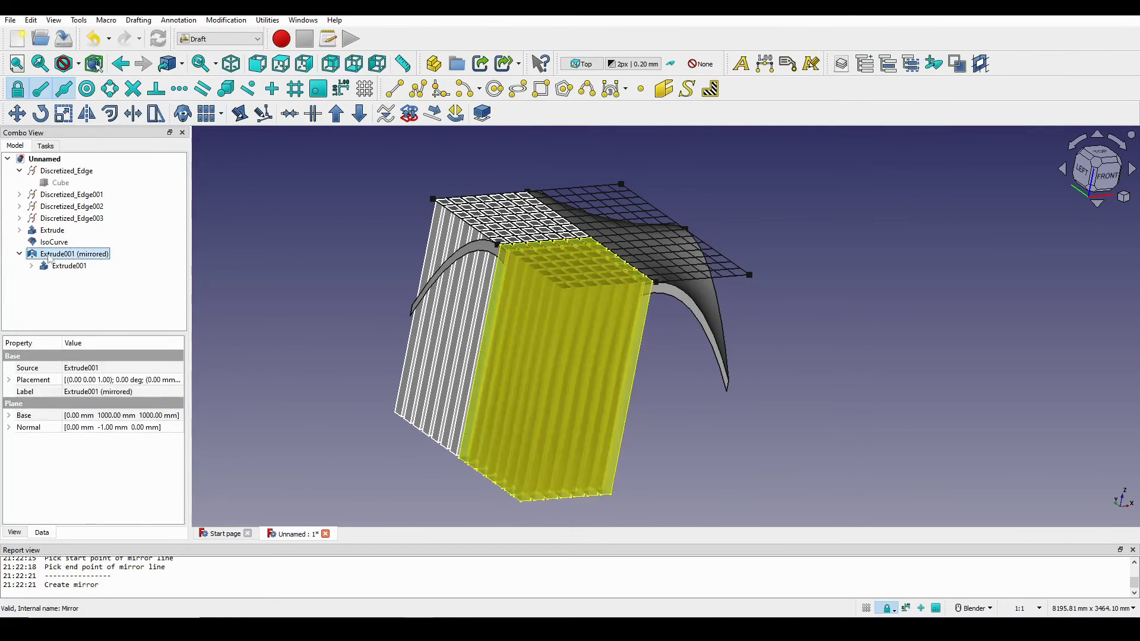
left_click(60, 257)
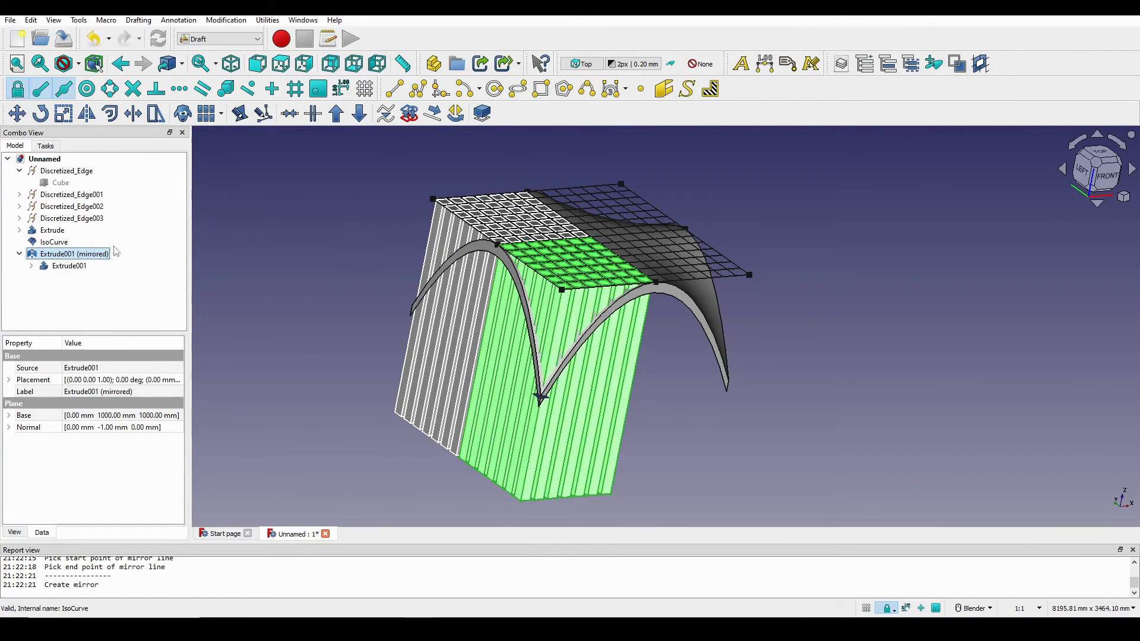
Fuse the mirrored extrusion and its source extrusion into one solid with Draft Upgrade, and highlight the result to check it
left_click(75, 266, "ctrl")
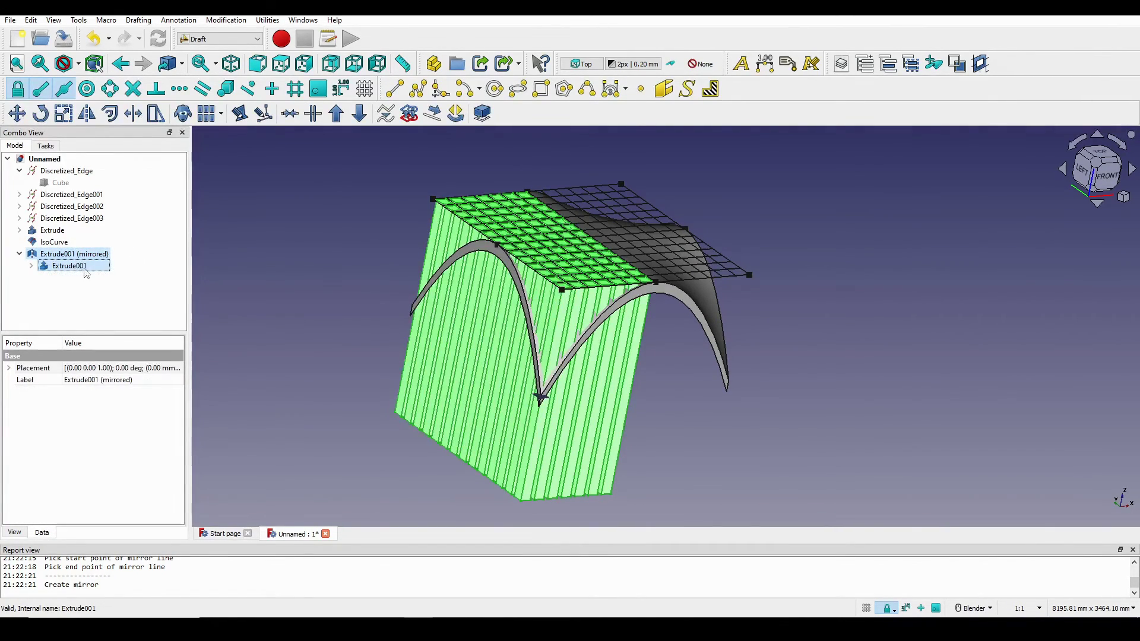
left_click(336, 114)
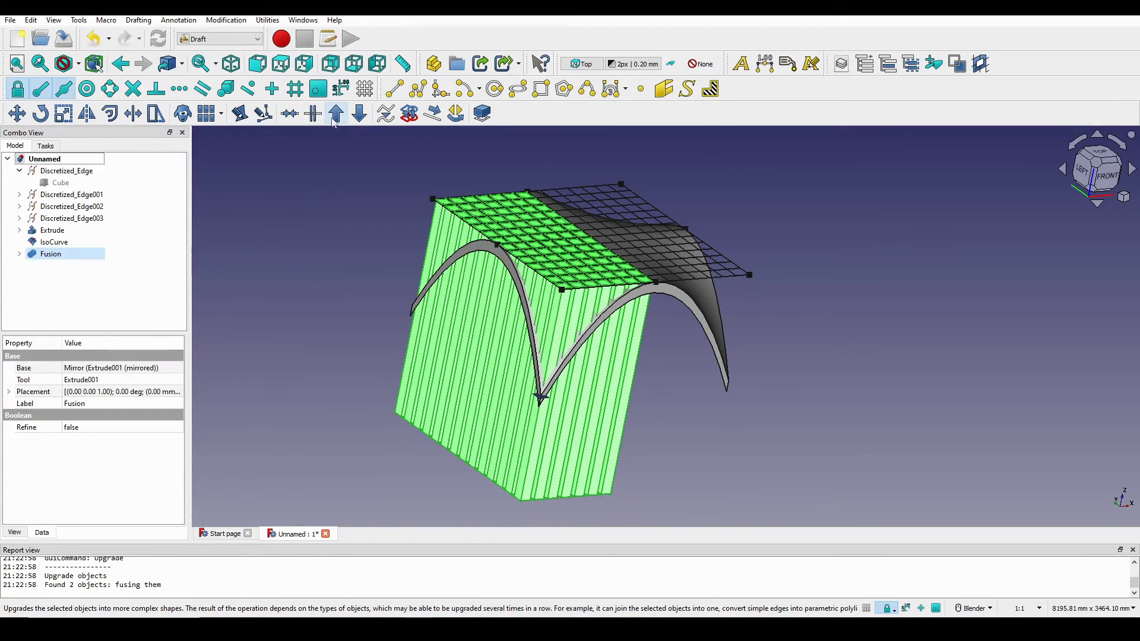
left_click(54, 254)
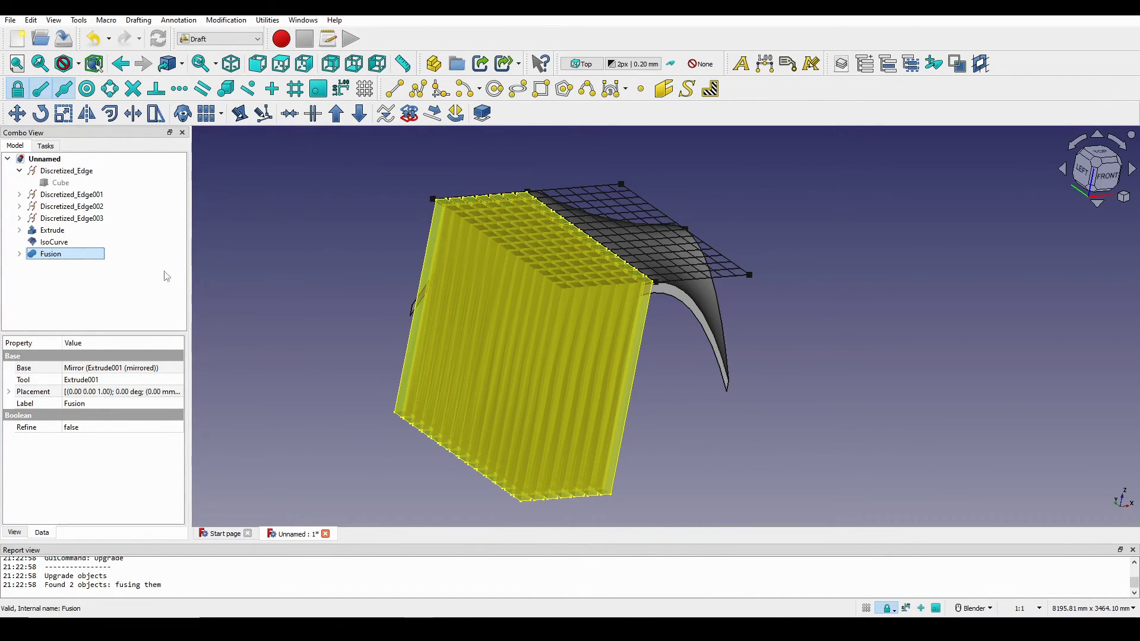
middle_click_drag(558, 333, 589, 326)
Switch to the top view and select the fused half grid of columns as the object to mirror
left_click(1115, 141)
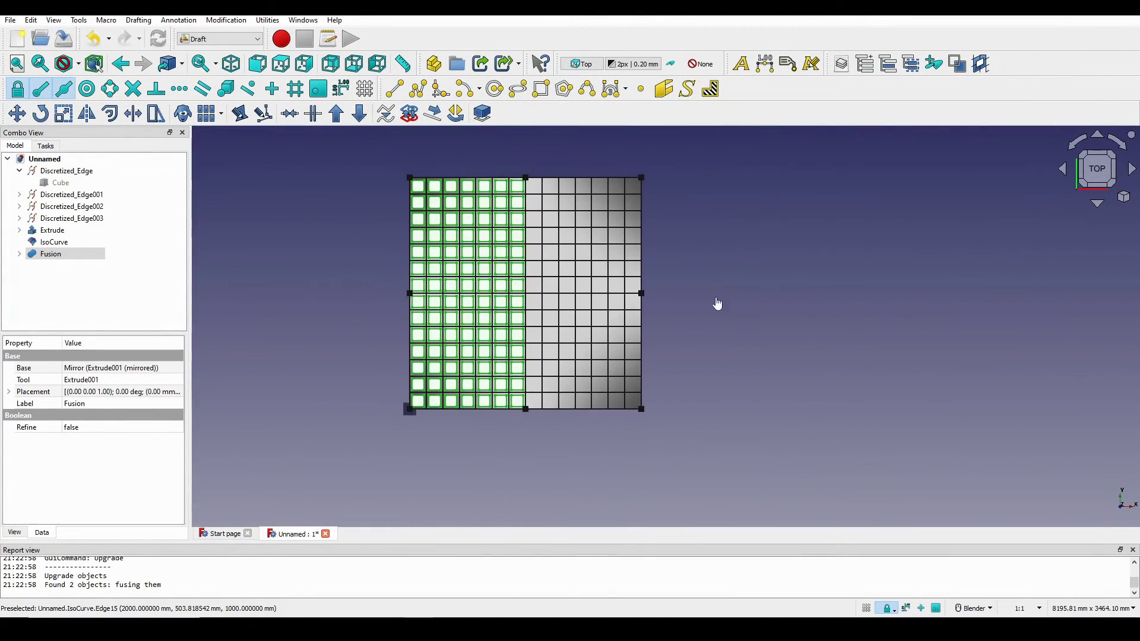
scroll(689, 288, "up", 2)
middle_click_drag(724, 262, 703, 265, "shift")
left_click(704, 265)
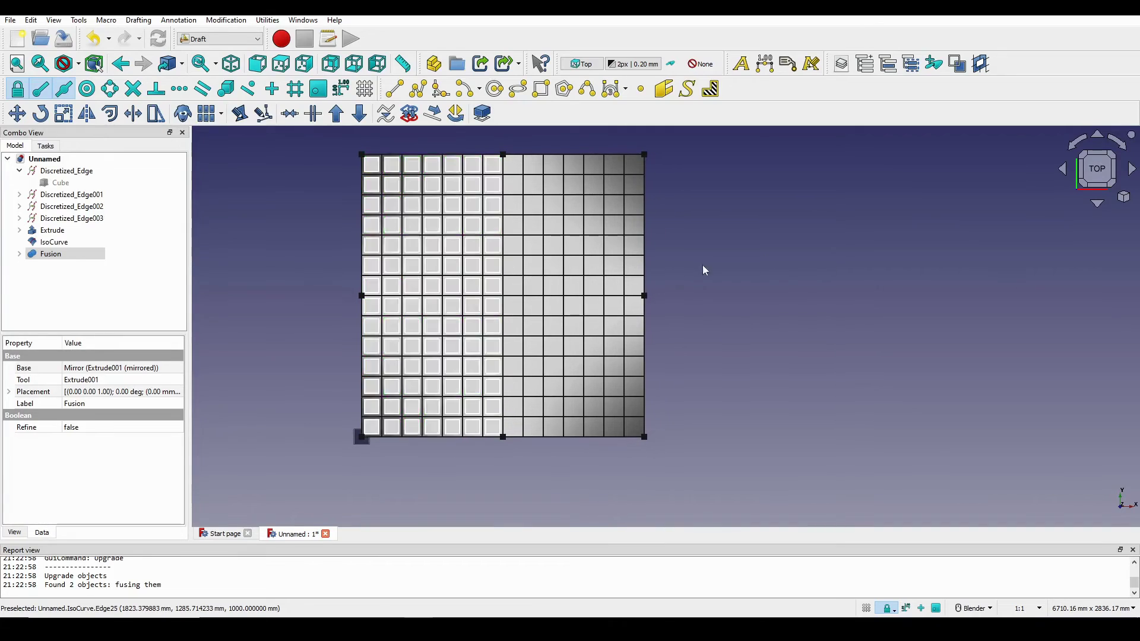
left_click(58, 255)
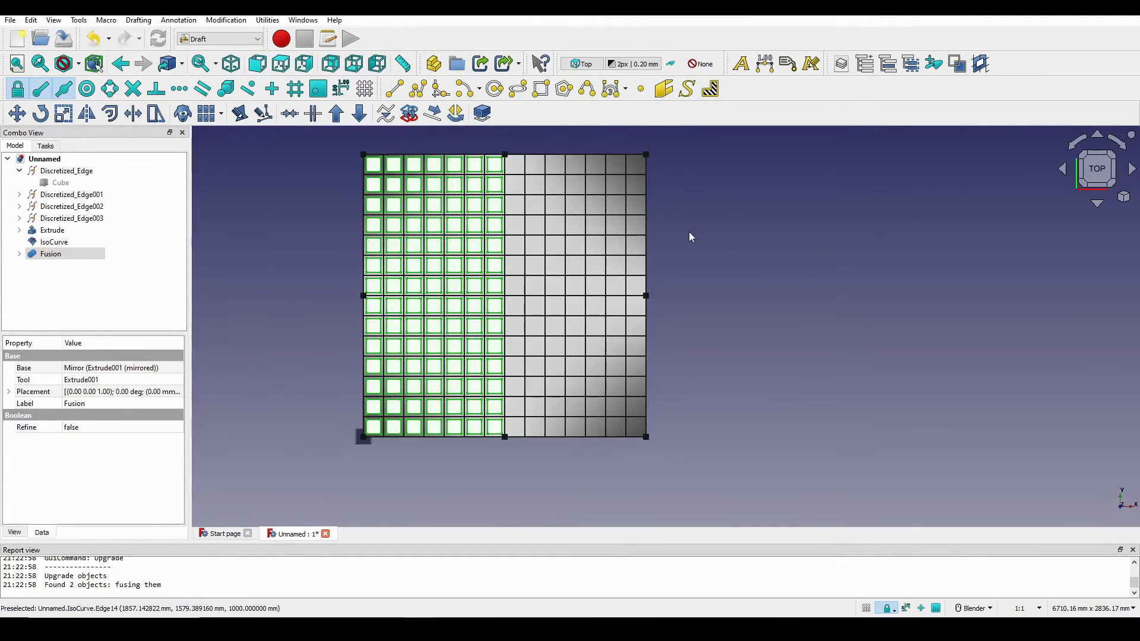
key("Print")
left_click_drag(310, 139, 797, 489)
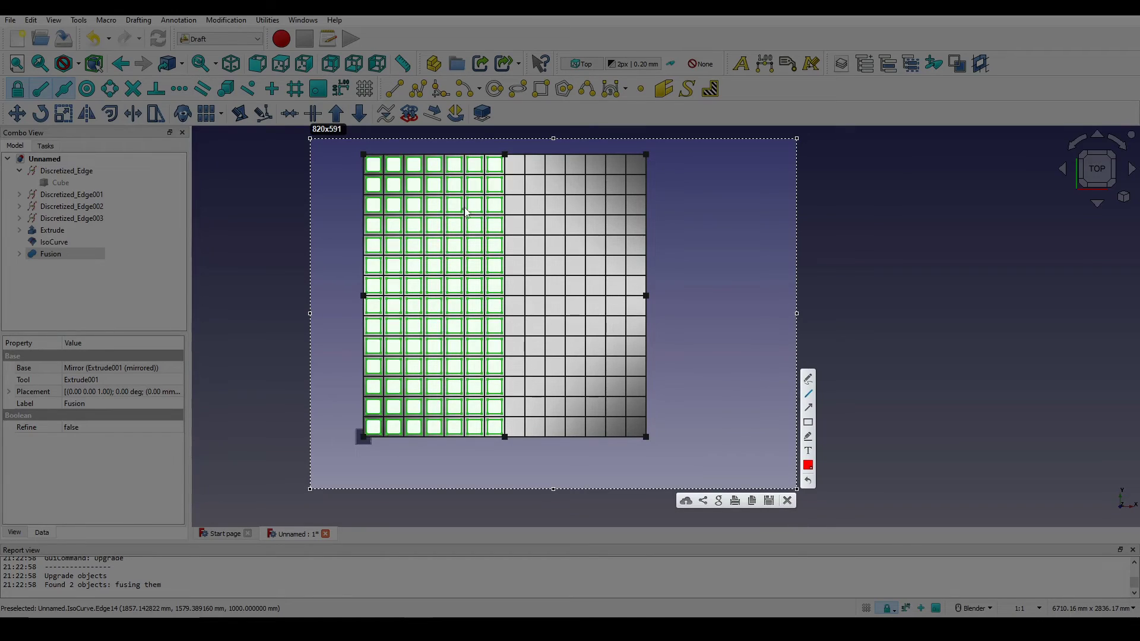
left_click_drag(504, 149, 506, 155)
left_click_drag(509, 460, 506, 468)
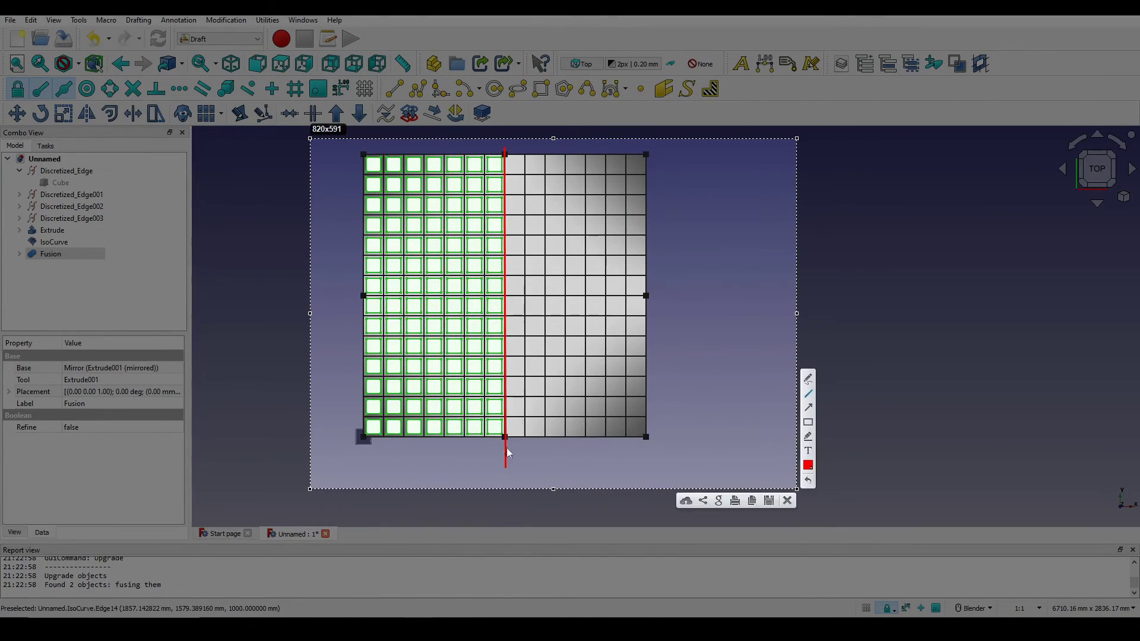
left_click_drag(448, 314, 598, 311)
left_click(787, 501)
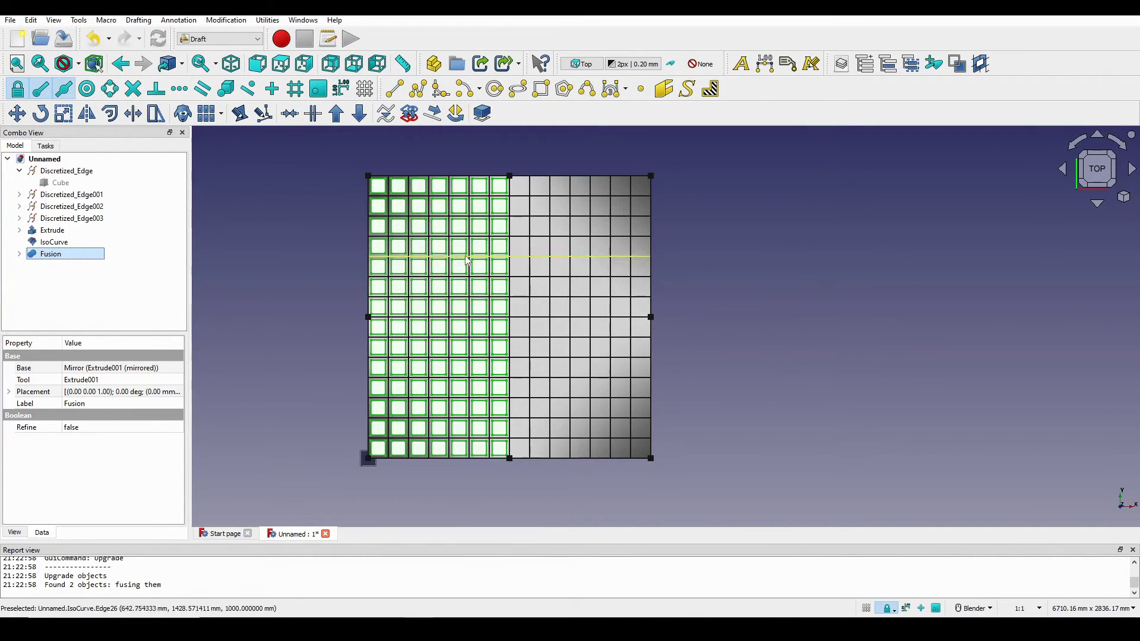
Mirror the fused columns across the grid's vertical centerline, from the upper edge's midpoint to the lower edge's midpoint
middle_click_drag(390, 254, 375, 258, "shift")
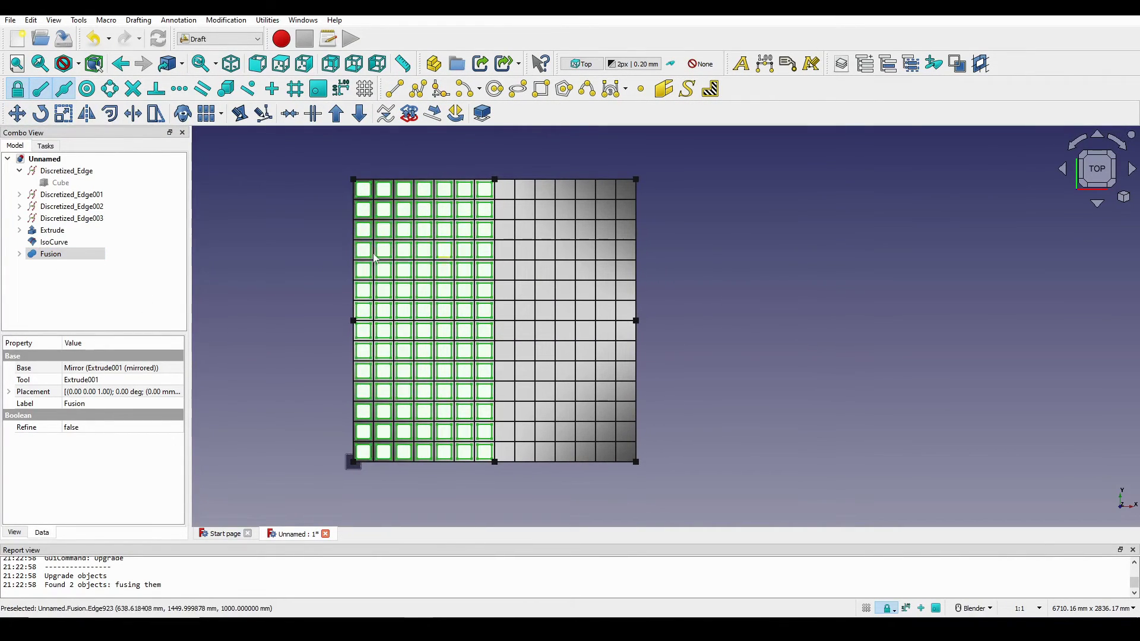
left_click(87, 115)
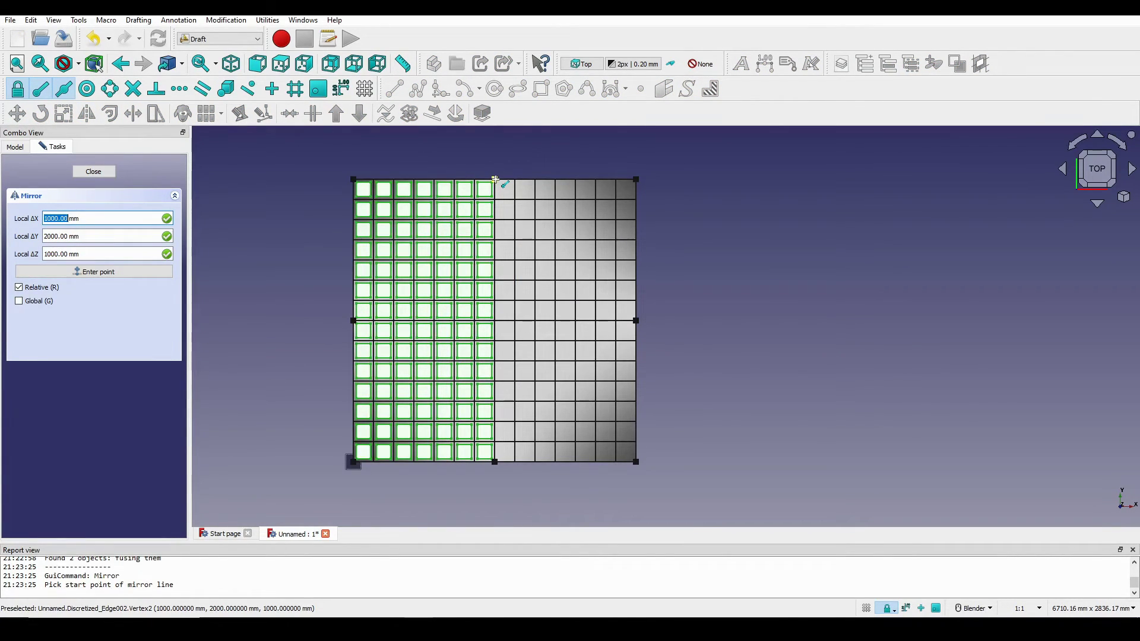
left_click(495, 179)
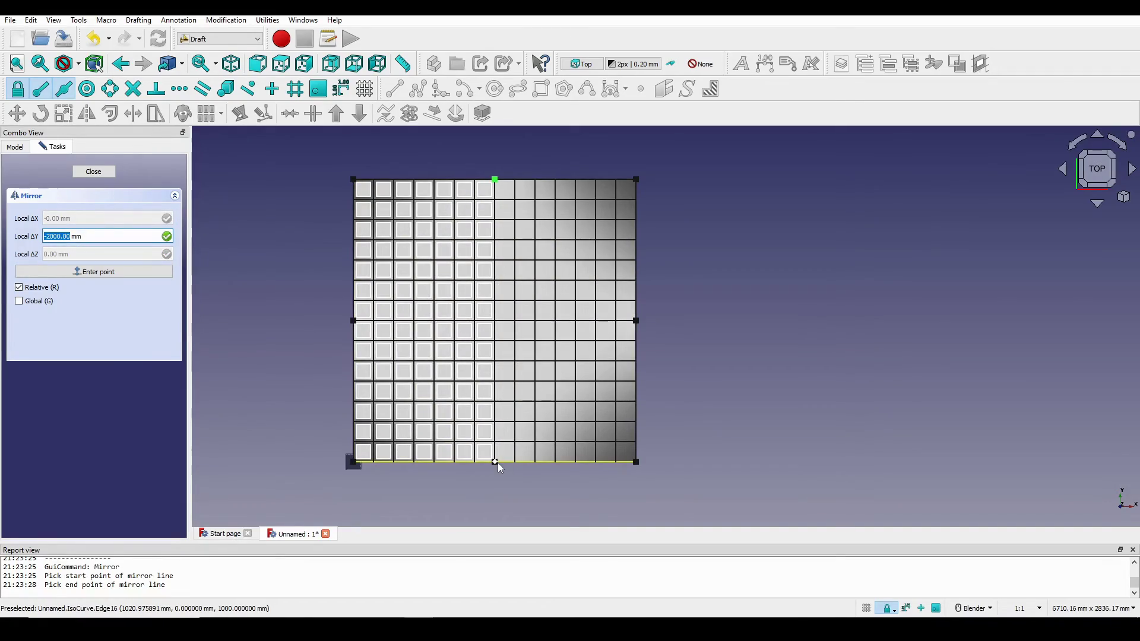
left_click(498, 467)
scroll(497, 460, "down", 3)
middle_click_drag(562, 415, 624, 329)
scroll(601, 331, "up", 1)
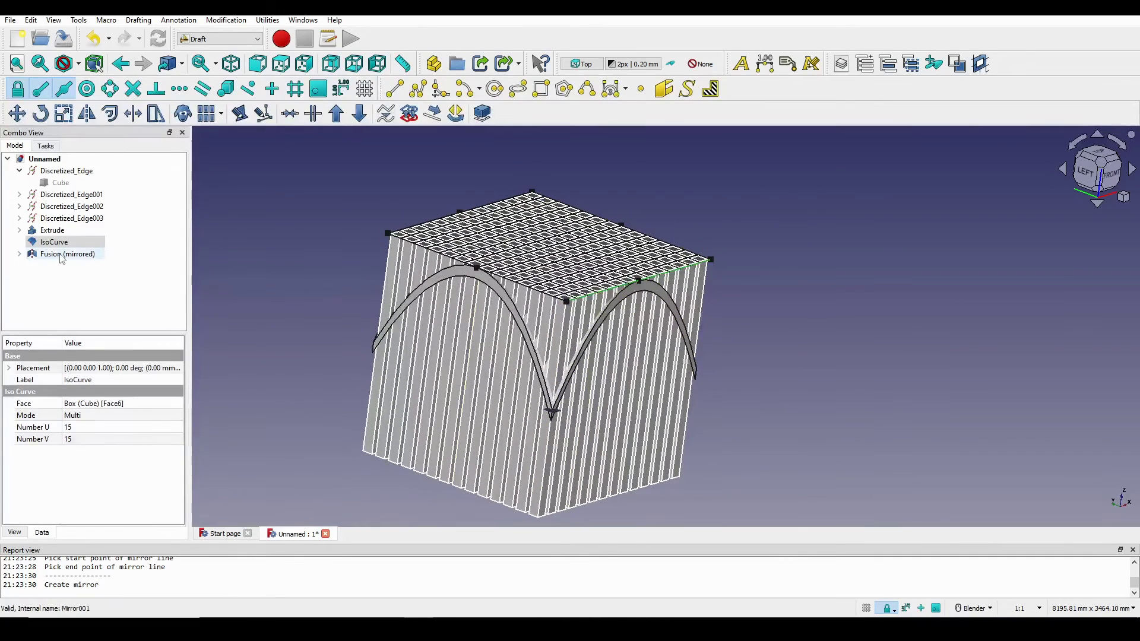
Fuse the mirrored fusion with its source fusion using Draft Upgrade so the full column grid is one object
left_click(57, 255)
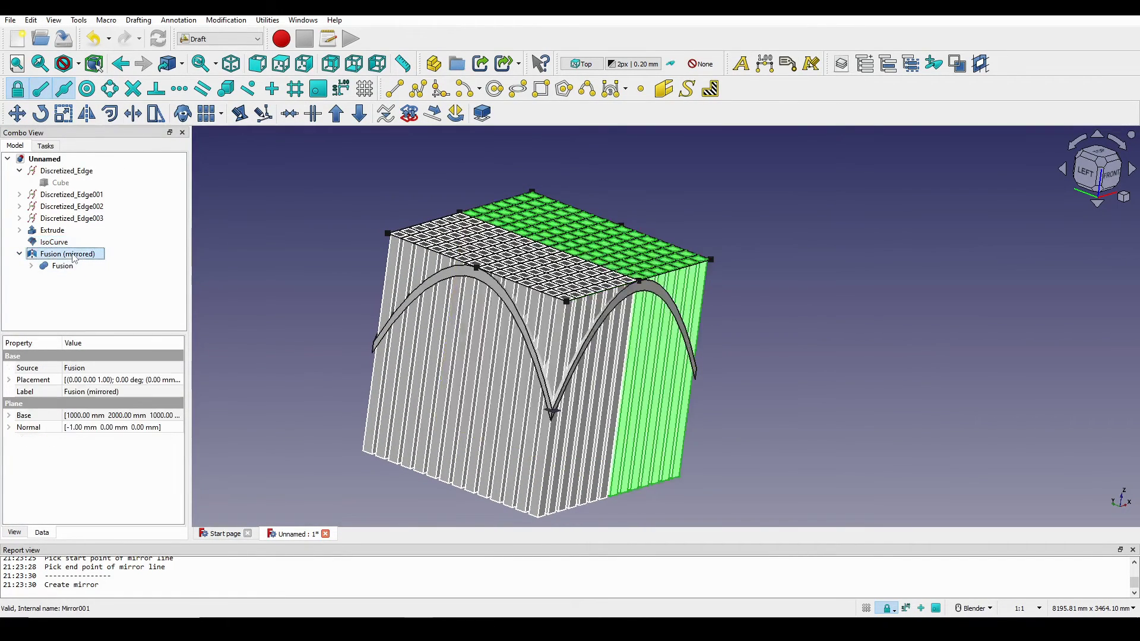
left_click(71, 267, "ctrl")
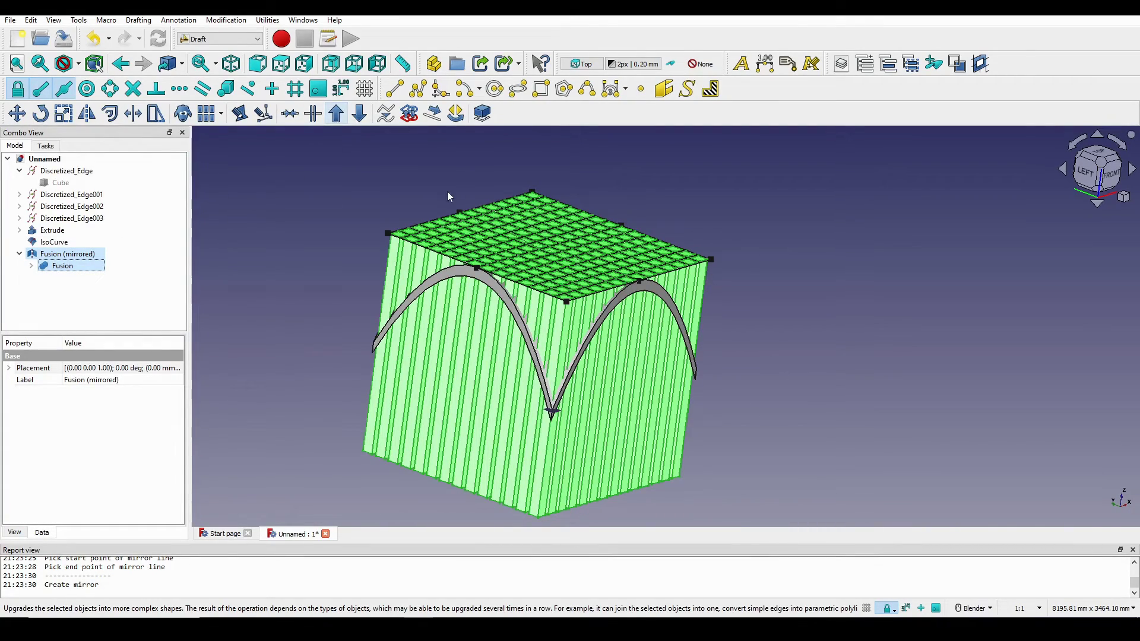
middle_click_drag(653, 381, 680, 338)
left_click(600, 310)
left_click(63, 255)
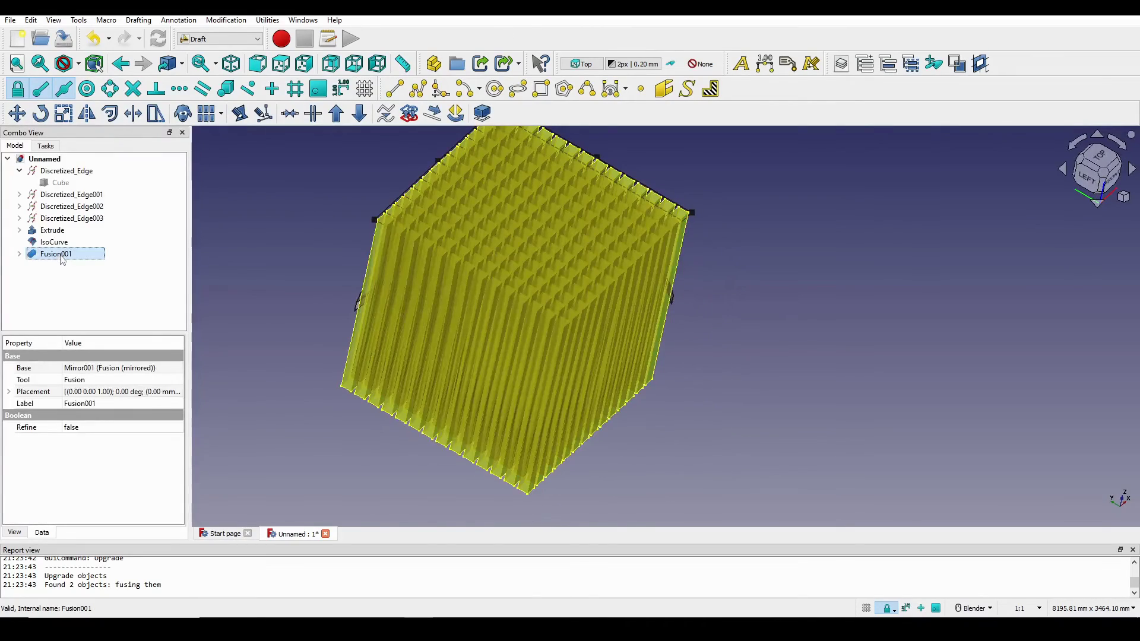
middle_click_drag(630, 327, 721, 310)
left_click(786, 301)
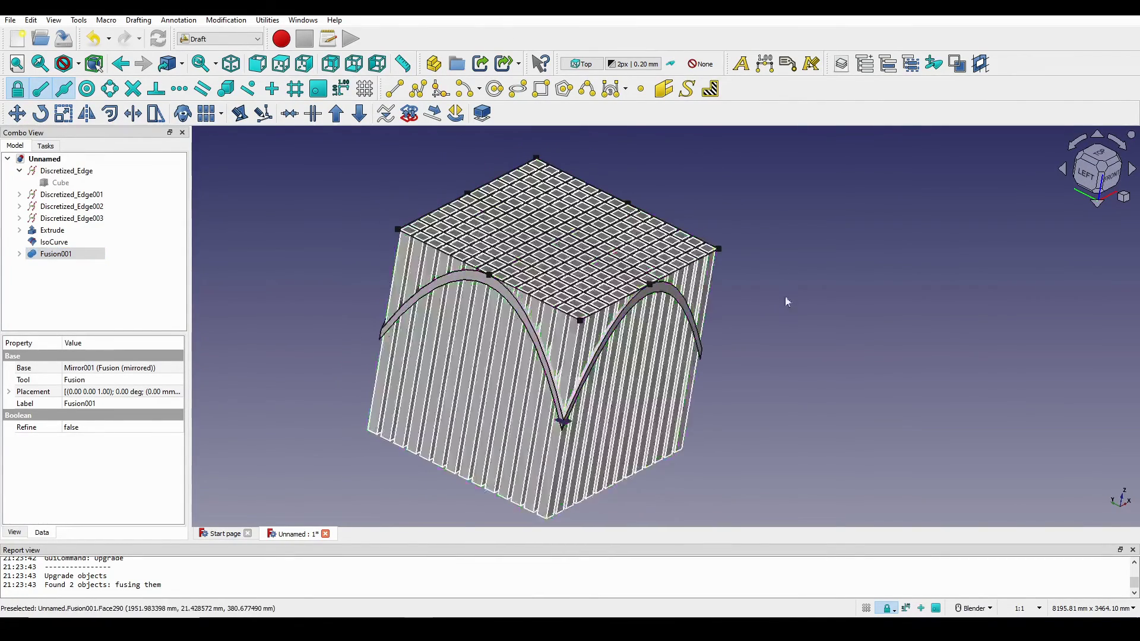
Cut the full fused column grid from the thickened Gordon surface using the Part workbench's boolean Cut
left_click(25, 232)
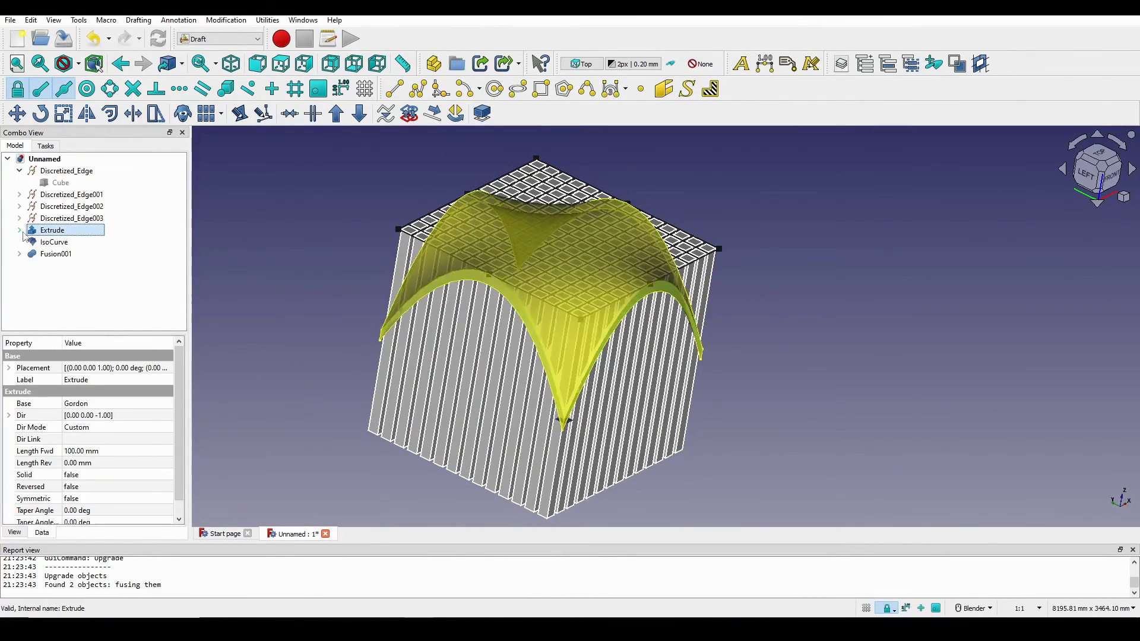
left_click(70, 256, "ctrl")
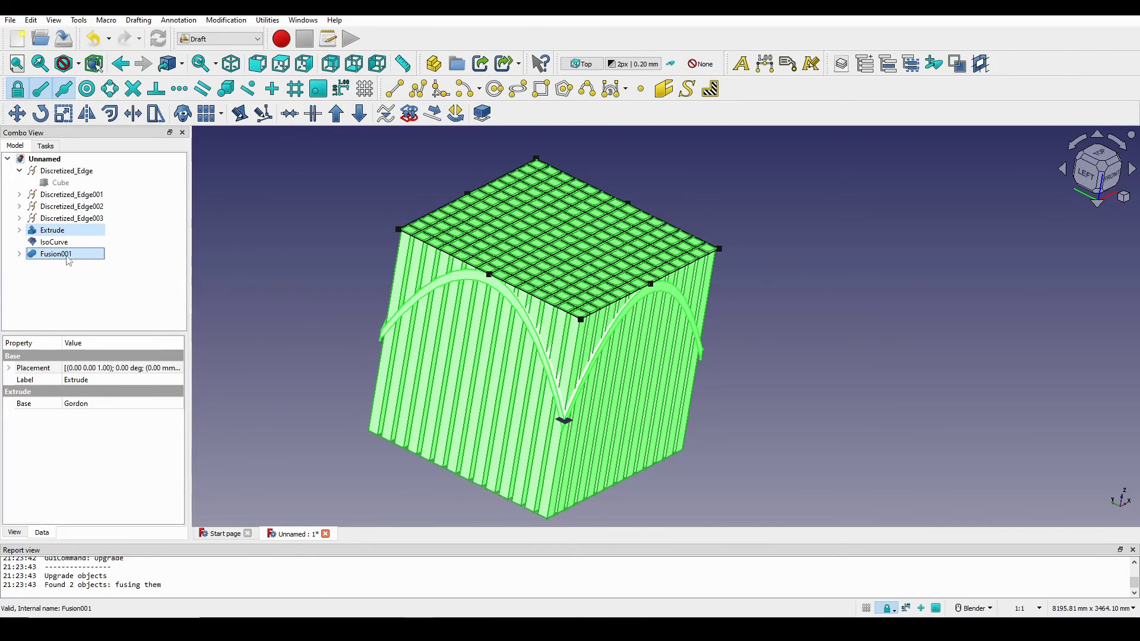
middle_click_drag(583, 240, 515, 229)
left_click(236, 38)
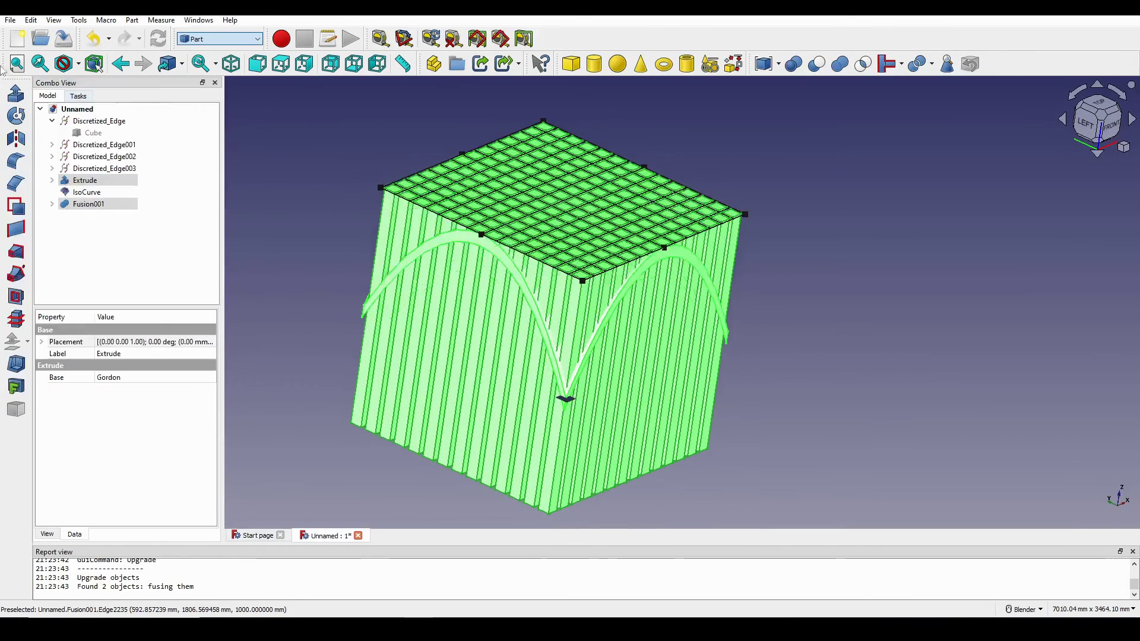
left_click(214, 108)
middle_click_drag(712, 188, 738, 158)
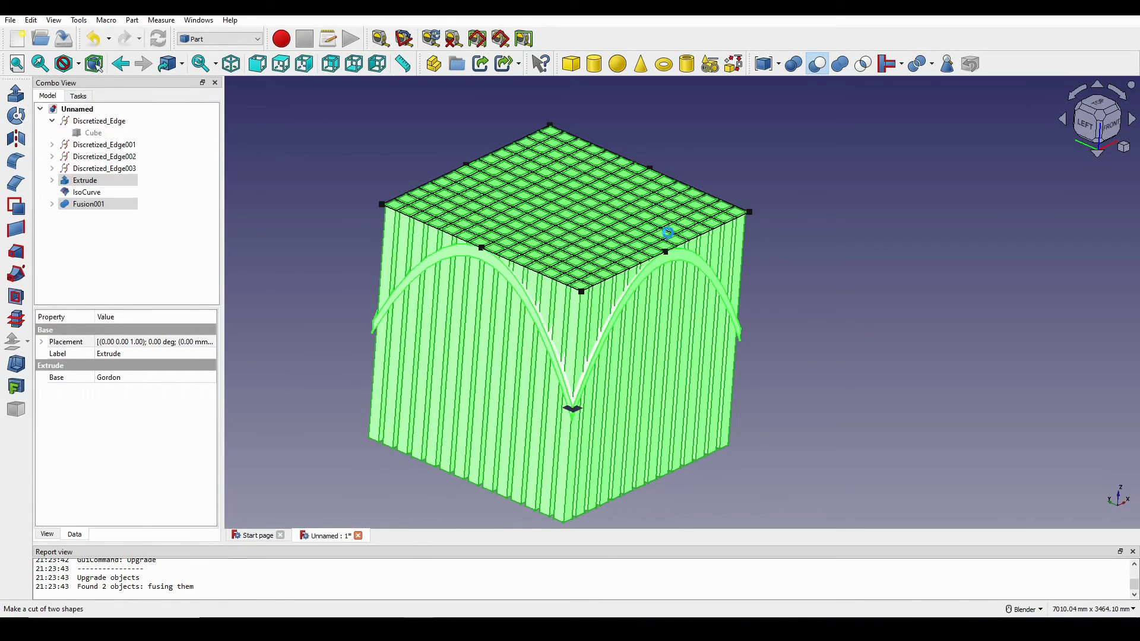
Examine the cut canopy lattice, its arched edges and its pointed legs from several sides
scroll(665, 234, "up", 1)
middle_click_drag(683, 274, 780, 273)
scroll(858, 315, "up", 3)
middle_click_drag(403, 440, 617, 339, "shift")
middle_click_drag(617, 338, 702, 339)
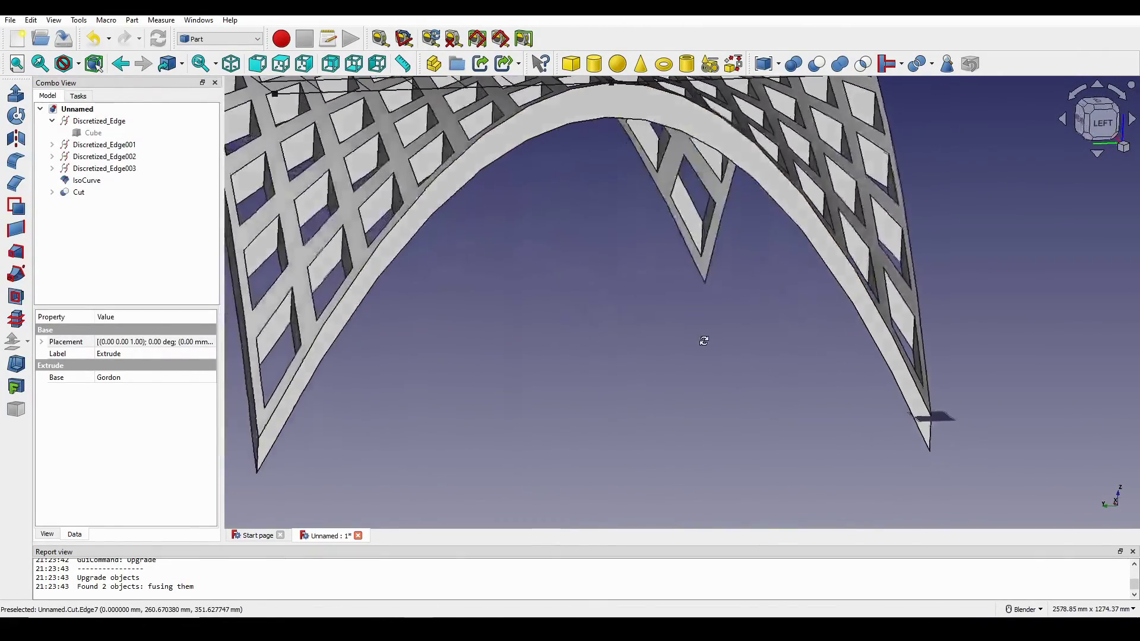
middle_click_drag(366, 373, 574, 324, "shift")
scroll(426, 402, "up", 2)
middle_click_drag(433, 400, 501, 333)
scroll(443, 373, "down", 5)
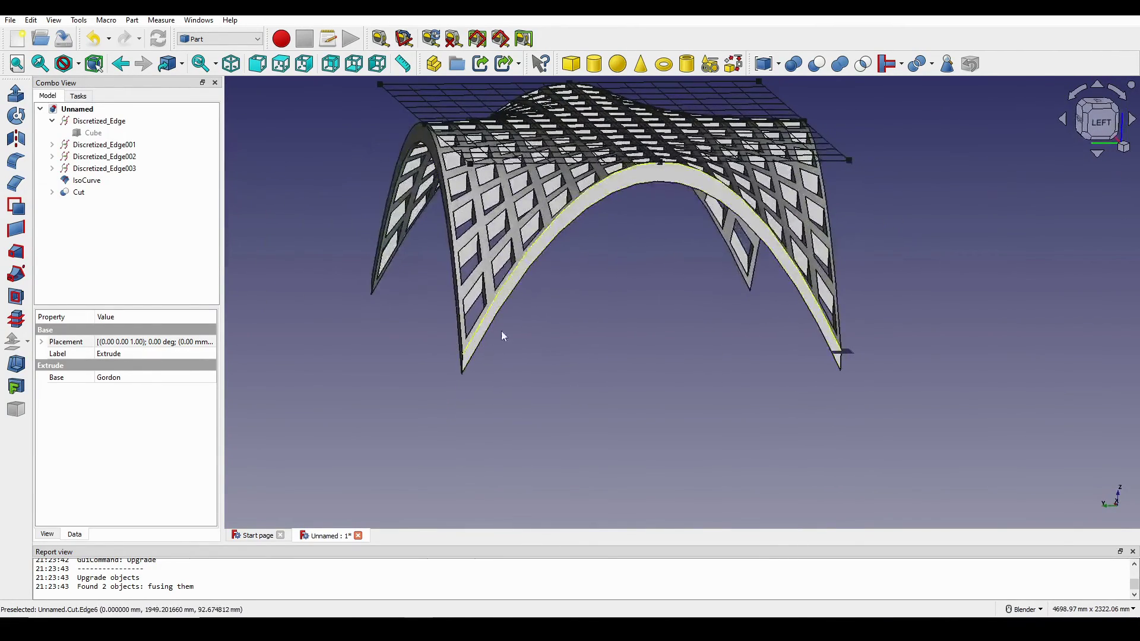
scroll(598, 339, "up", 4)
scroll(599, 340, "down", 5)
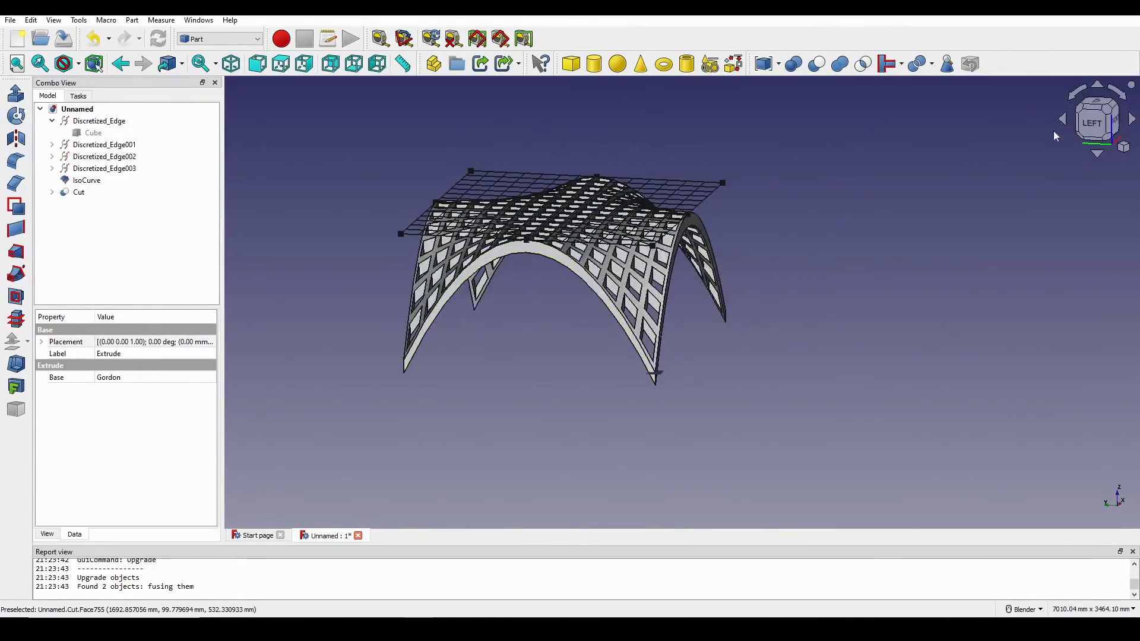
left_click(1091, 125)
middle_click_drag(720, 241, 620, 326)
Show the hidden base cube and select its bottom face between the canopy's leg tips
left_click(93, 133)
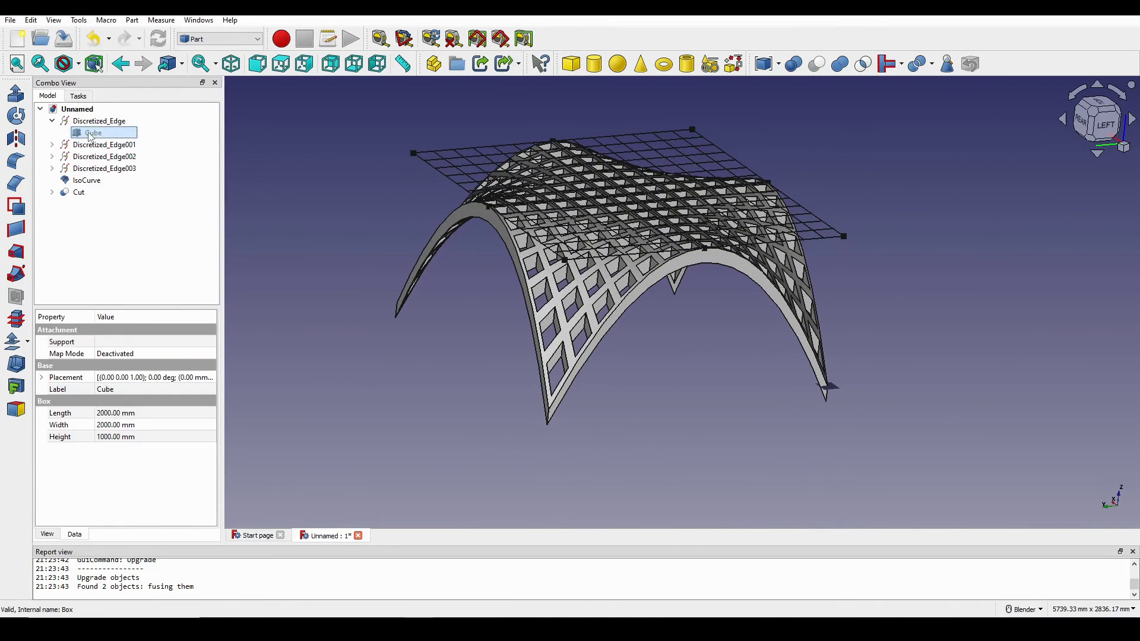
key("space")
middle_click_drag(661, 274, 647, 249)
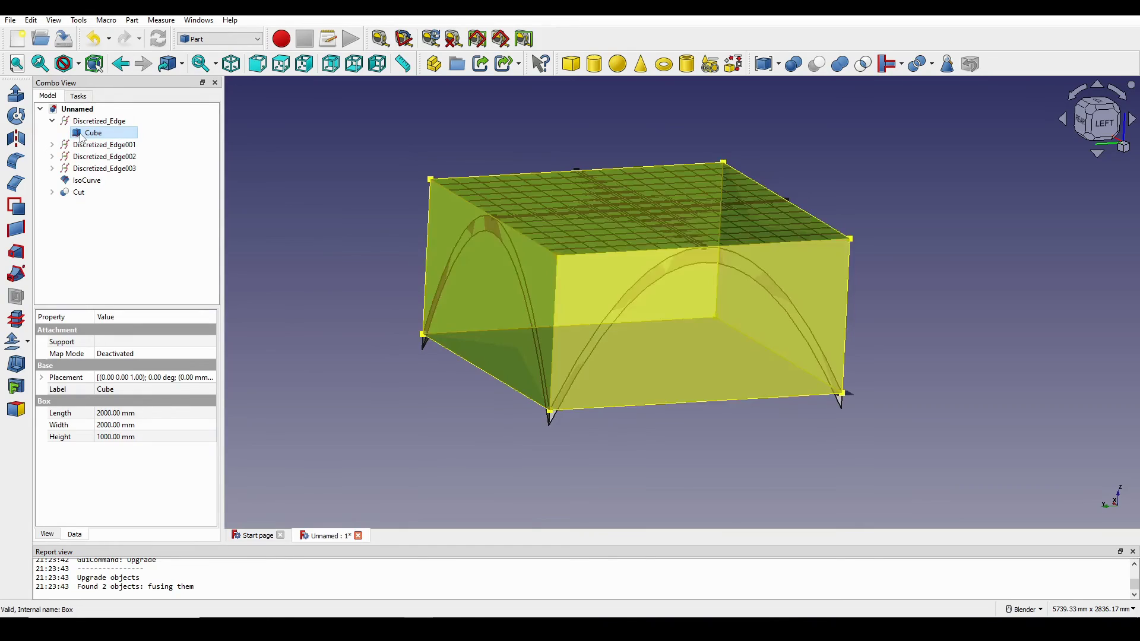
middle_click_drag(653, 250, 479, 214)
scroll(684, 204, "up", 2)
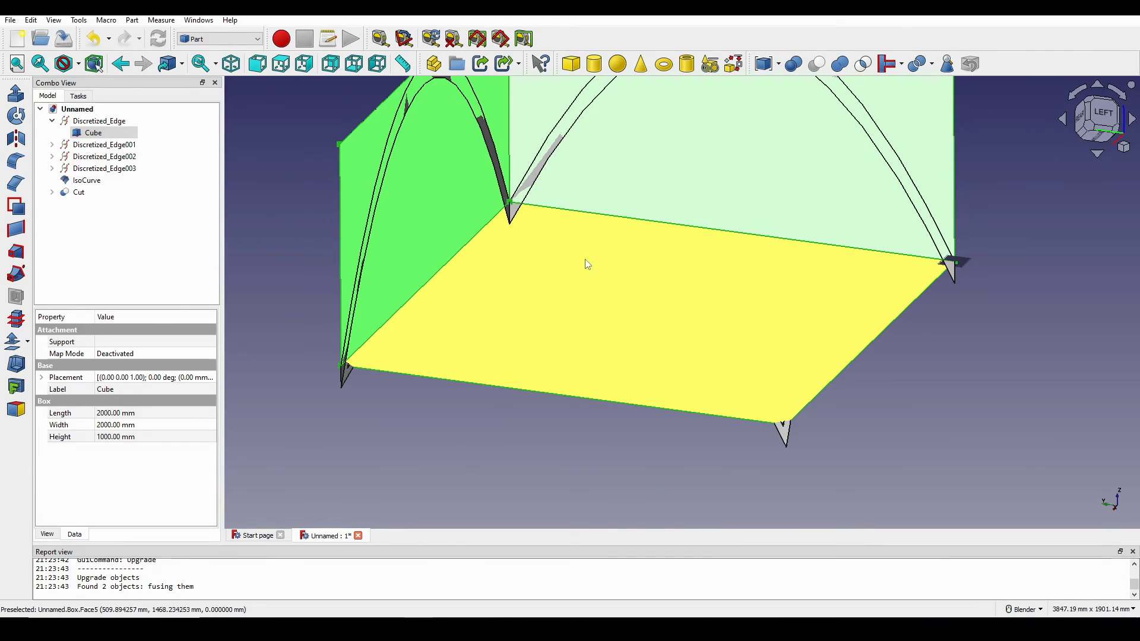
left_click(589, 261)
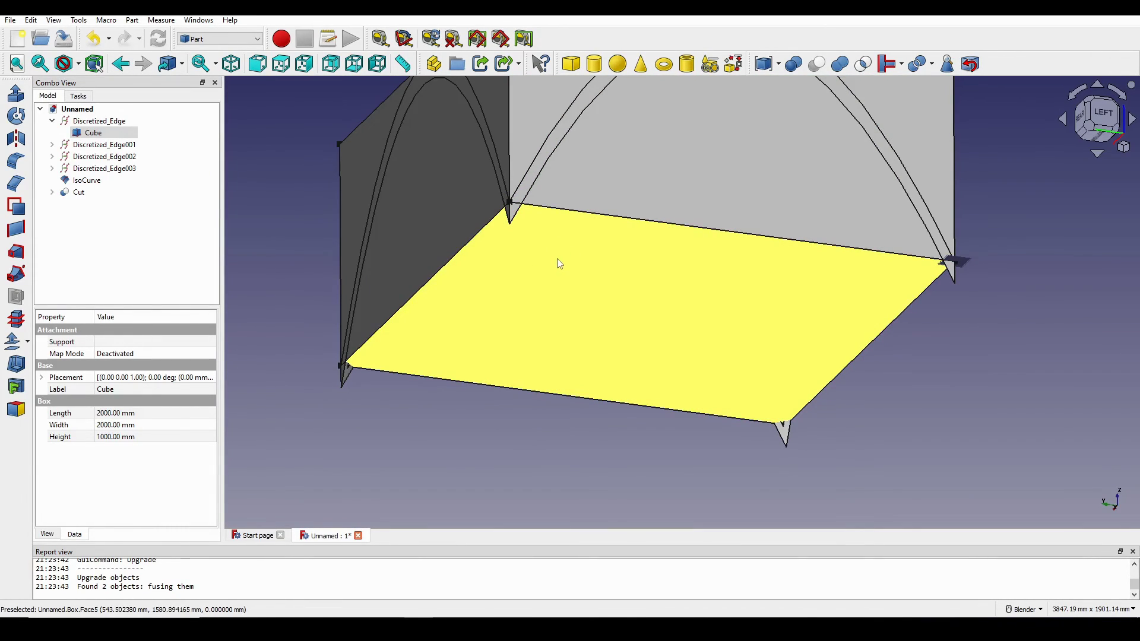
scroll(559, 263, "down", 2)
mouse_move(580, 269)
middle_mouse_down()
mouse_move(611, 276)
mouse_move(580, 280)
middle_mouse_up()
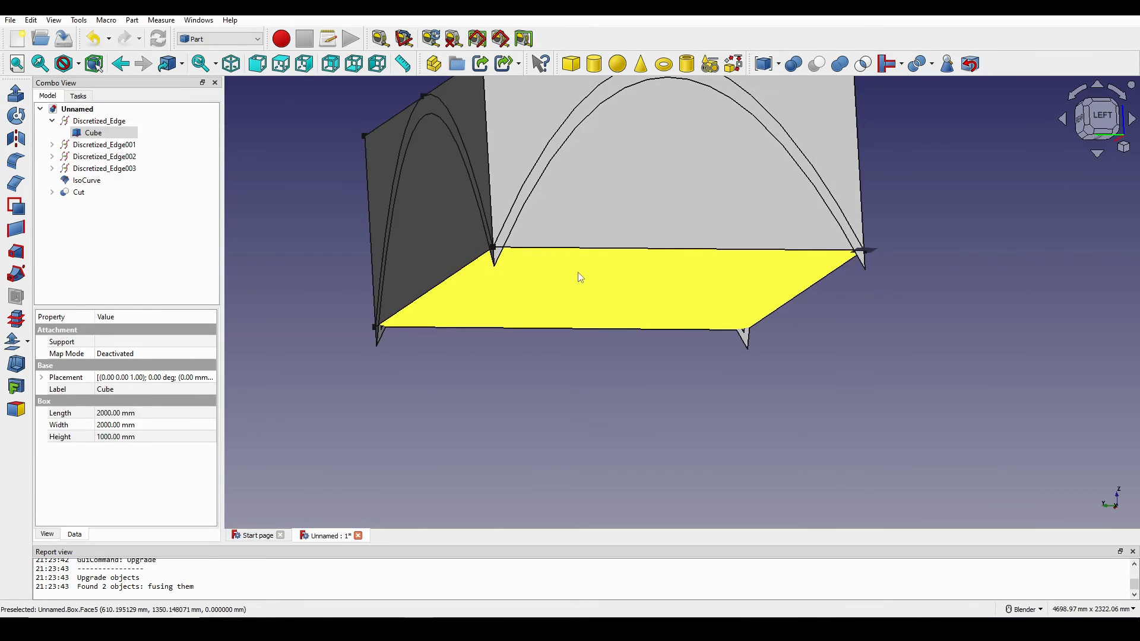
key("Print")
left_click_drag(270, 41, 945, 442)
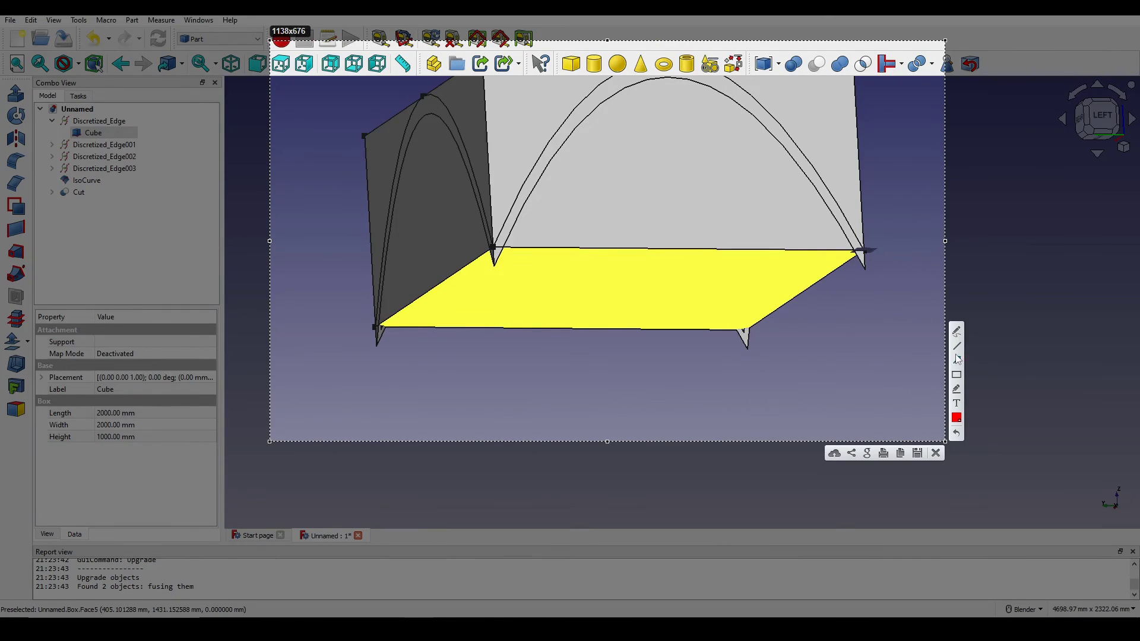
left_click_drag(551, 272, 553, 397)
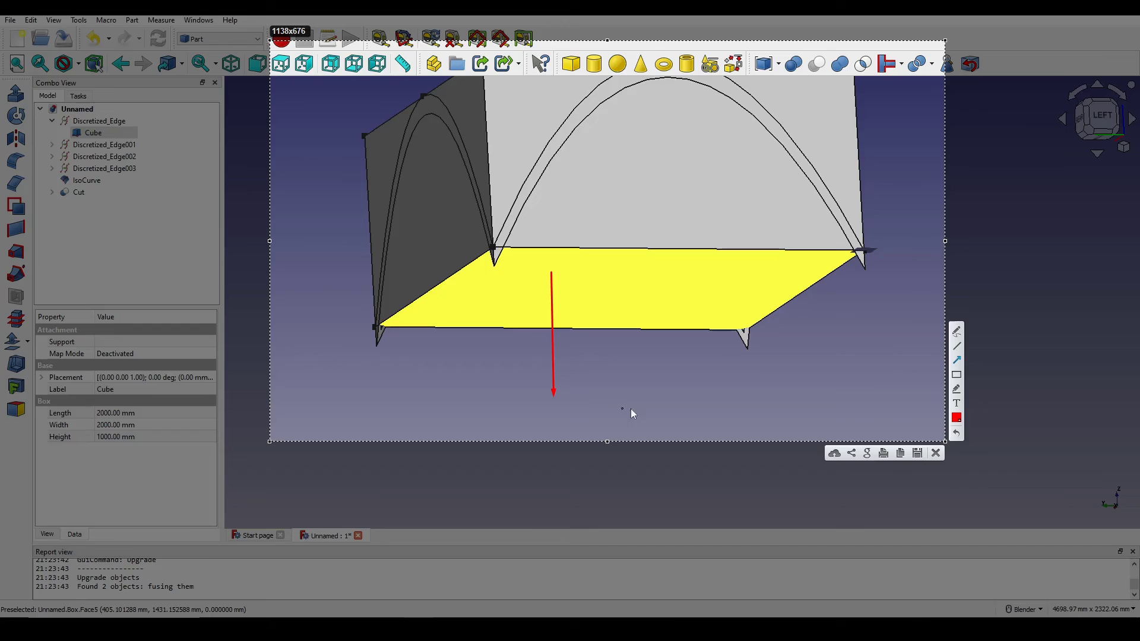
left_click(937, 454)
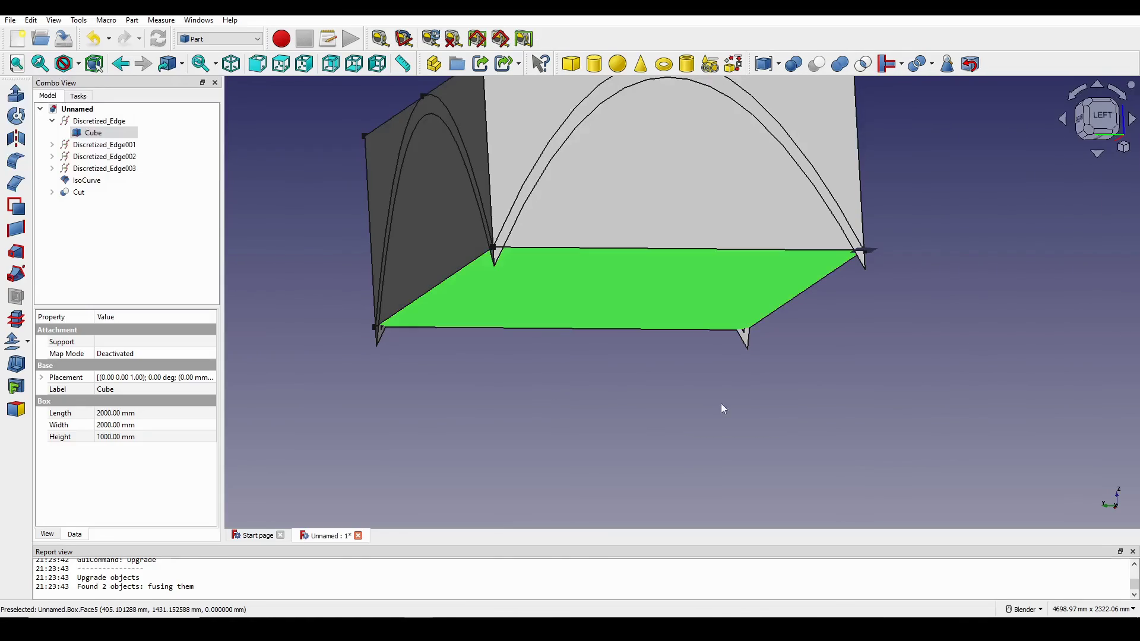
Inspect the canopy's leg tips around the corners of the cube's bottom face
scroll(490, 257, "up", 5)
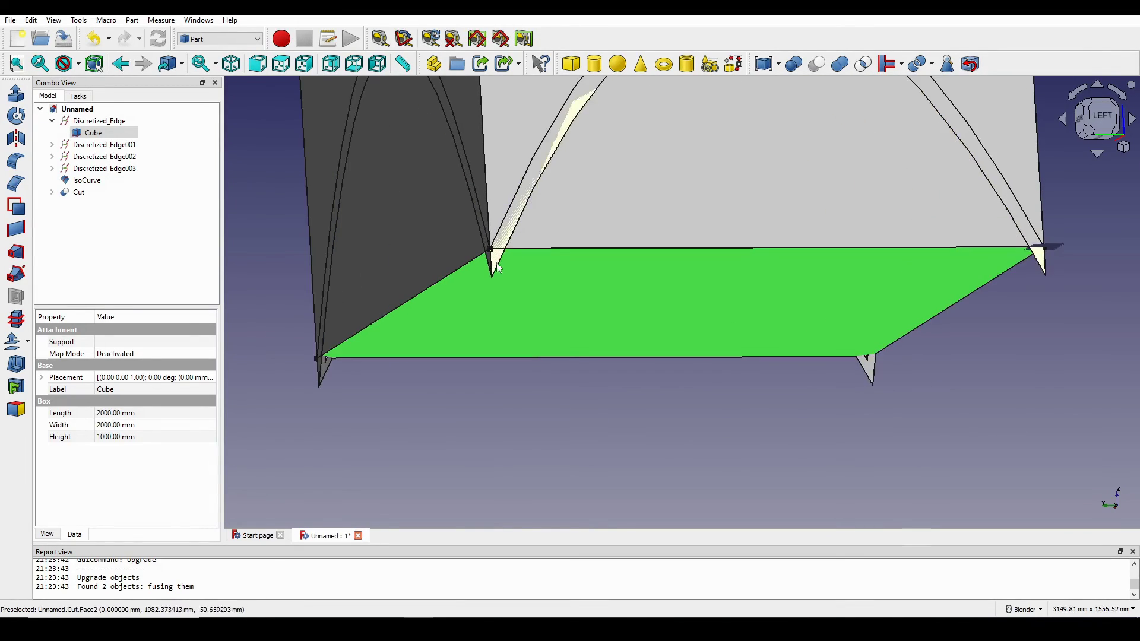
scroll(482, 257, "down", 4)
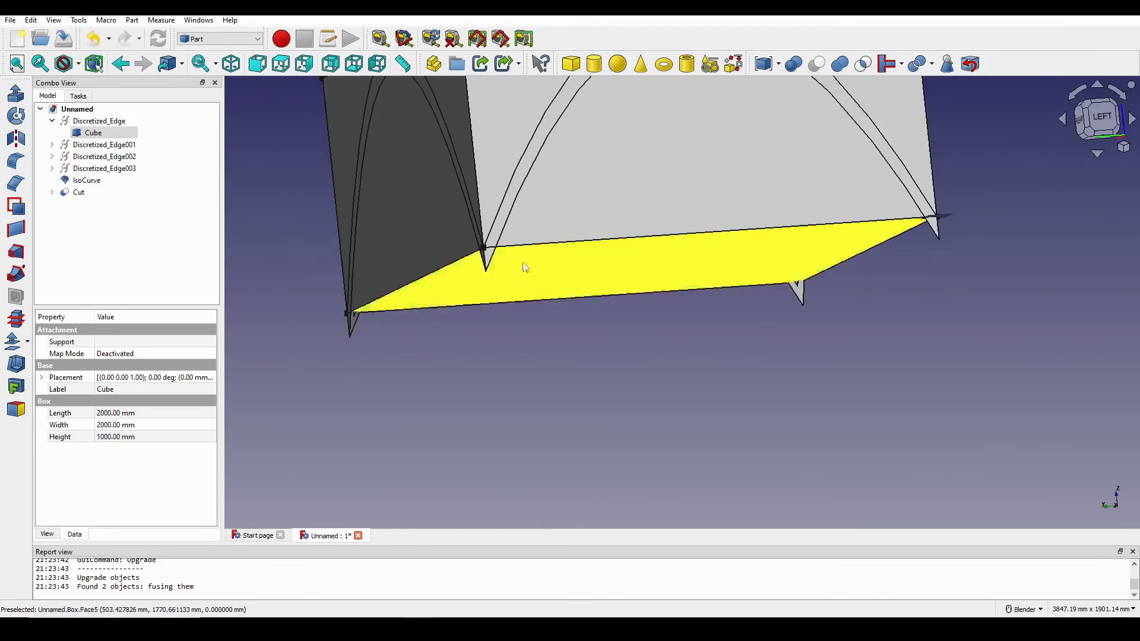
middle_click_drag(522, 265, 592, 284)
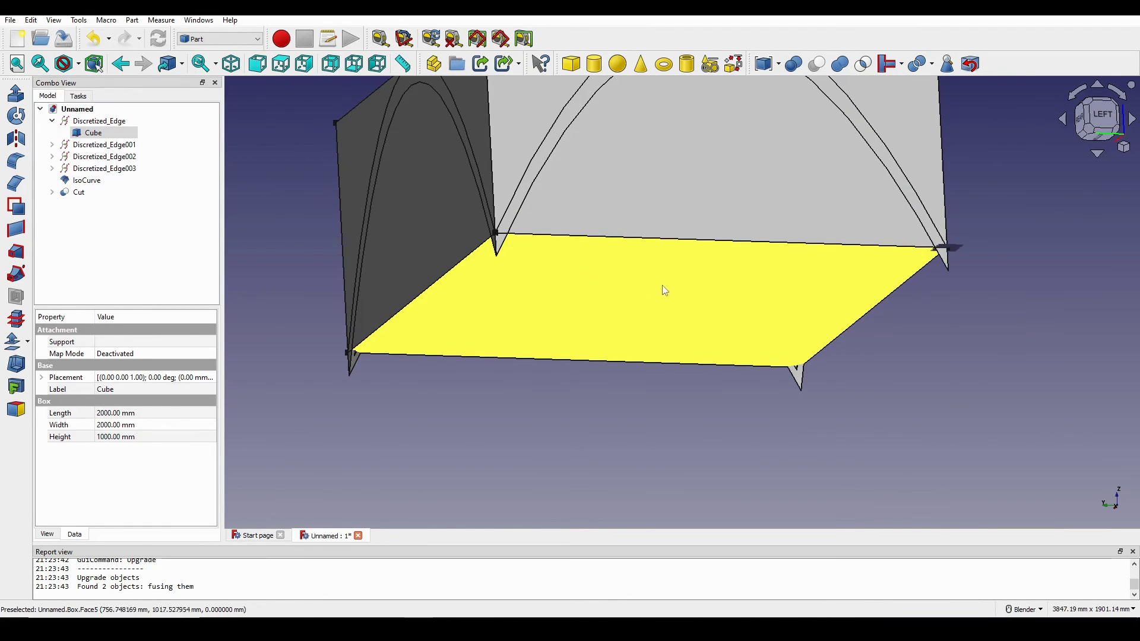
left_click(631, 317)
left_click(18, 97)
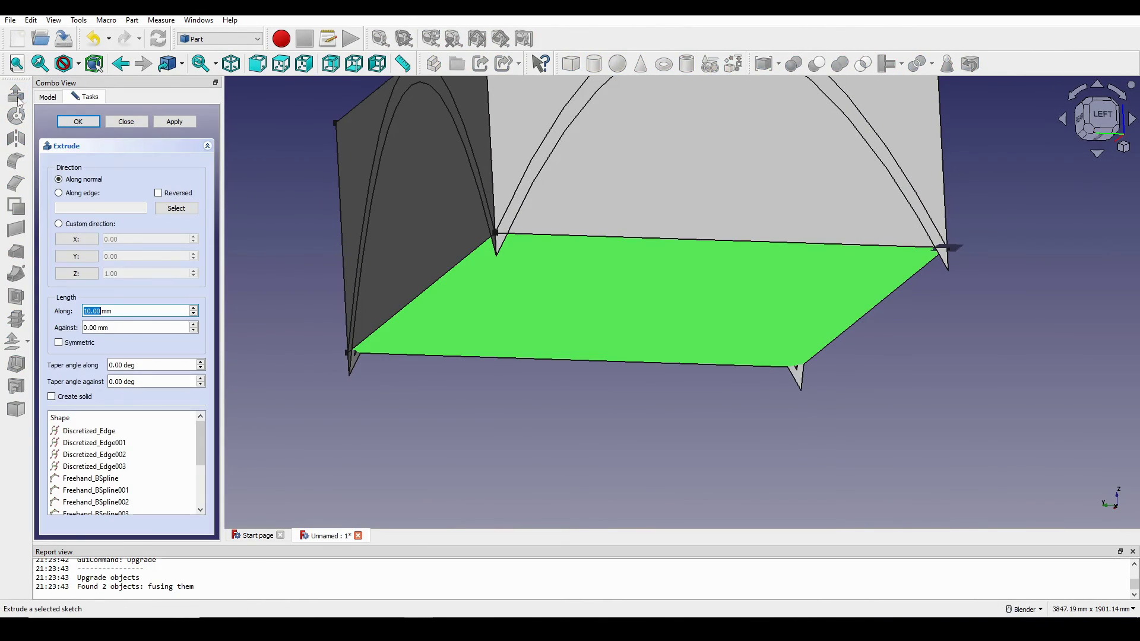
left_click(87, 123)
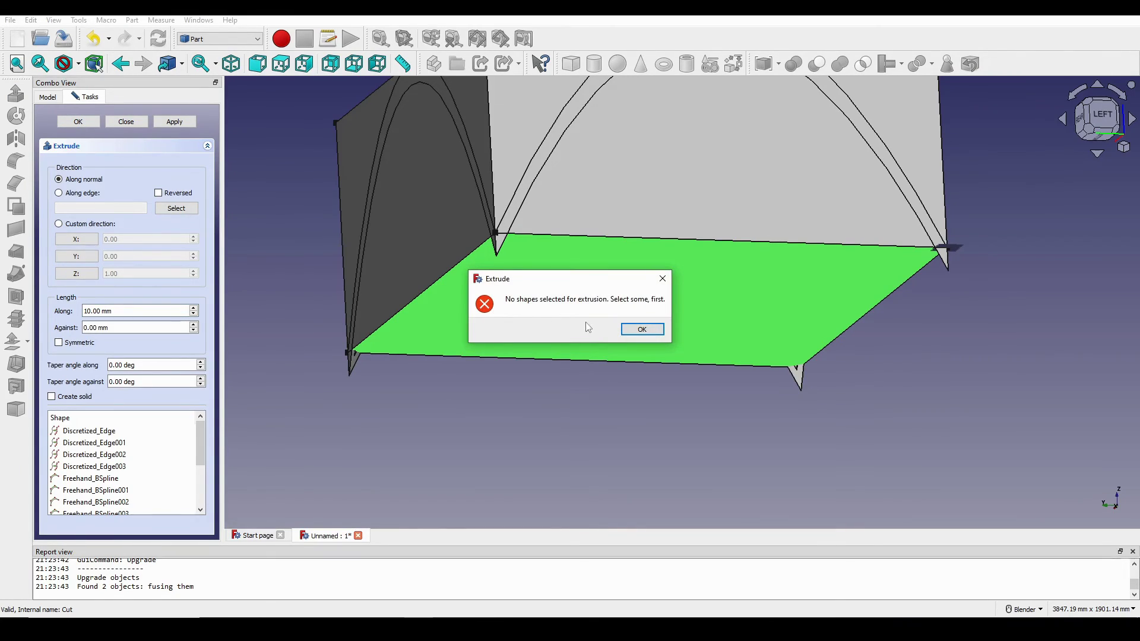
left_click(640, 329)
scroll(657, 330, "down", 3)
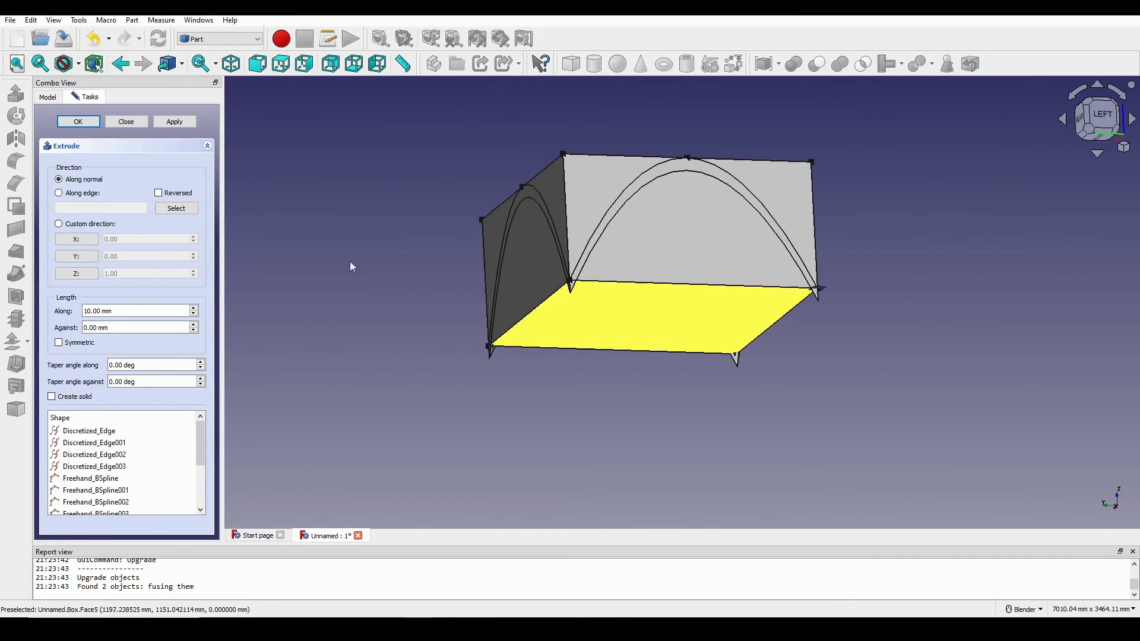
left_click(126, 123)
Switch to the Draft workbench and set the working plane to Front (XZ)
scroll(704, 273, "up", 3)
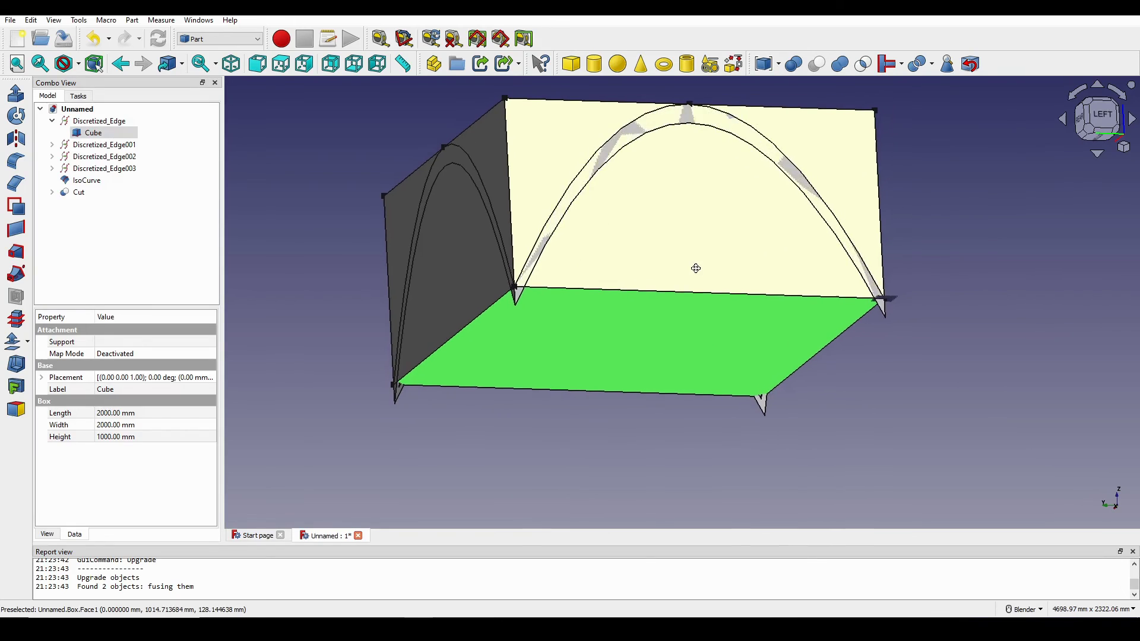
middle_click_drag(713, 283, 659, 301)
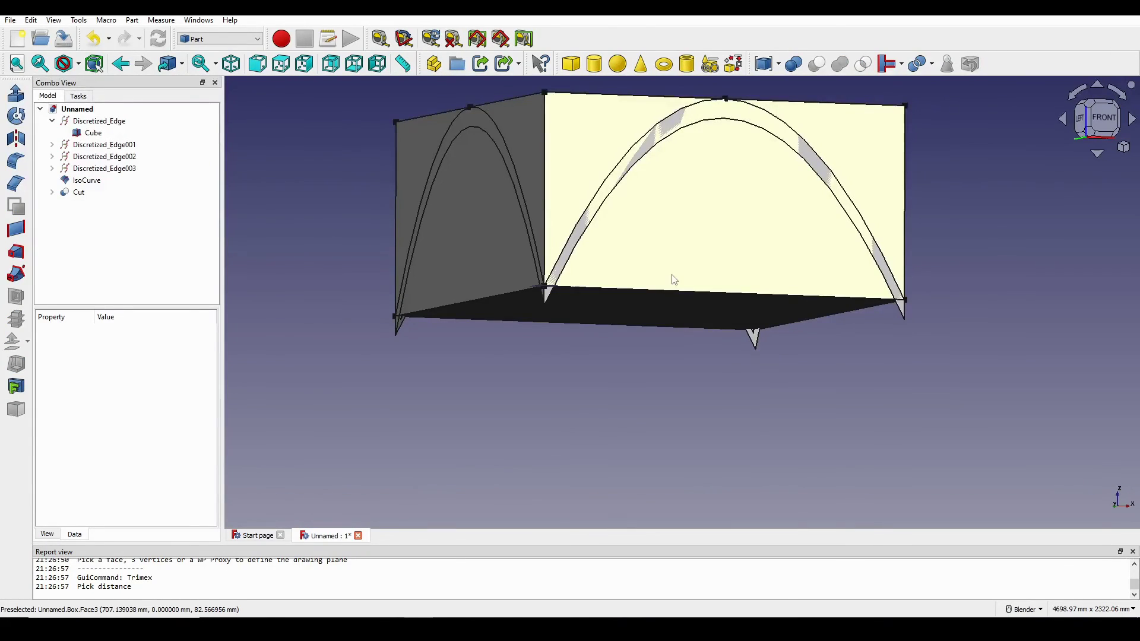
left_click(220, 39)
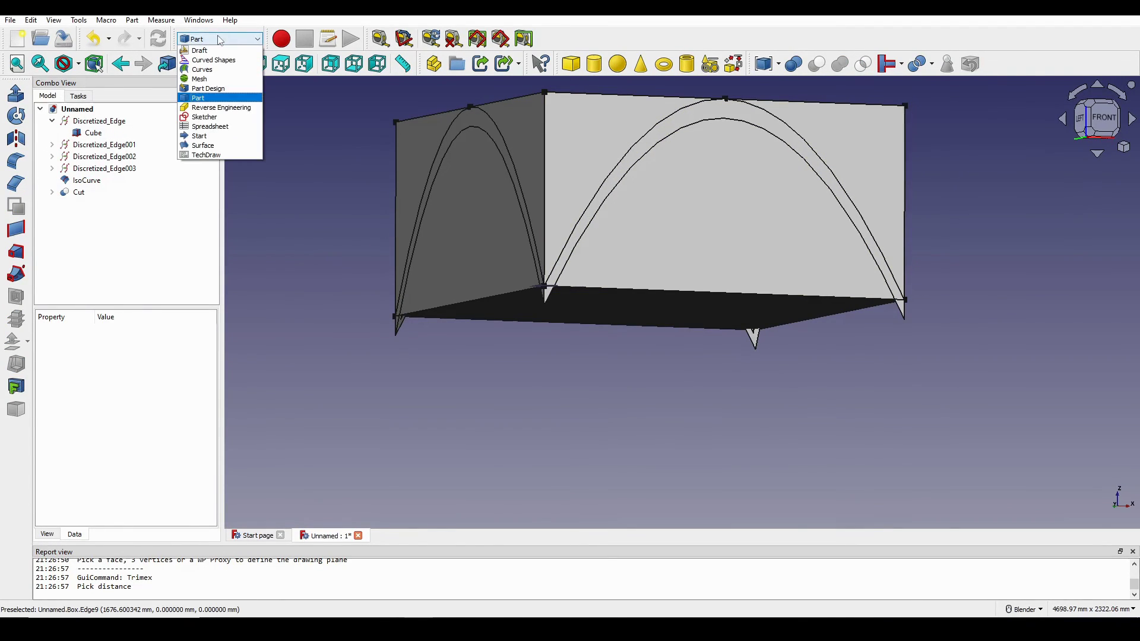
left_click(219, 50)
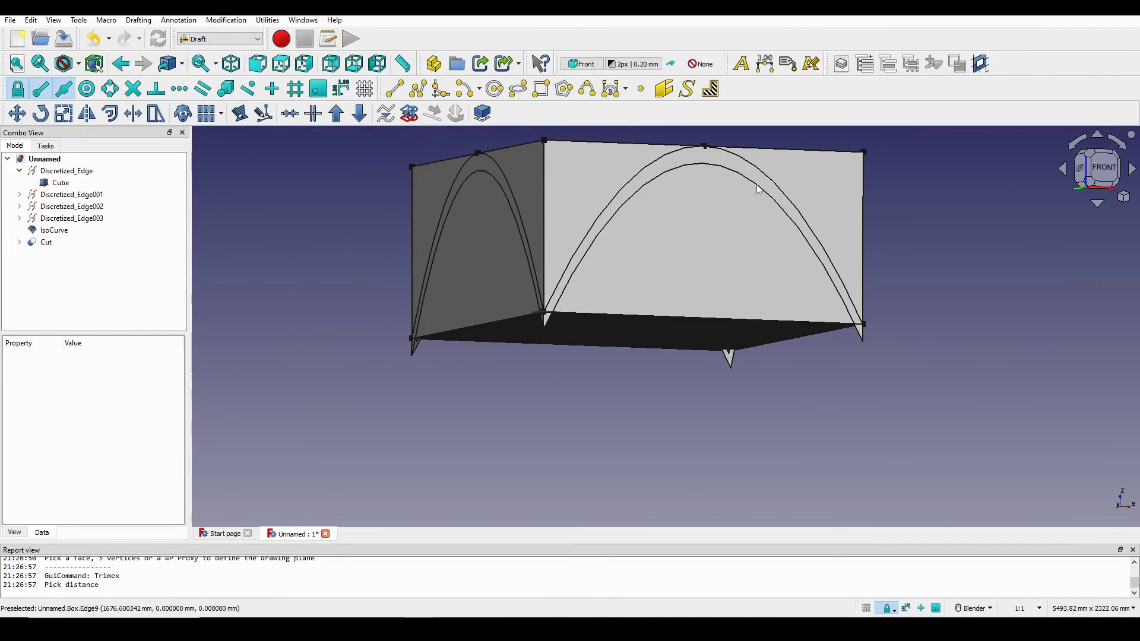
middle_click_drag(762, 292, 763, 308, "shift")
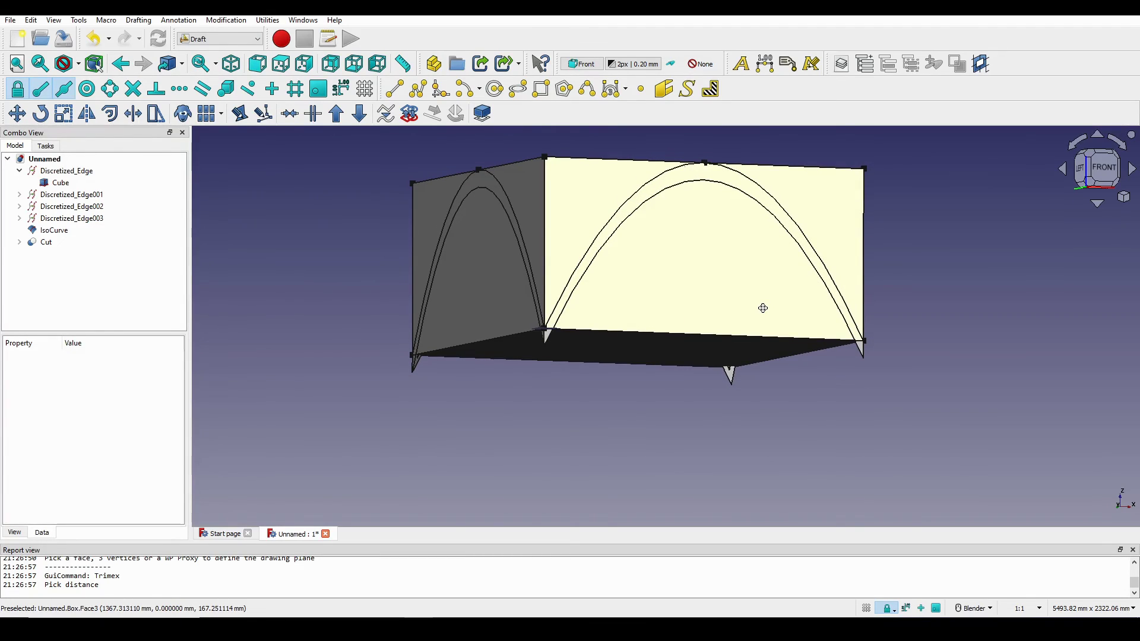
left_click(267, 20)
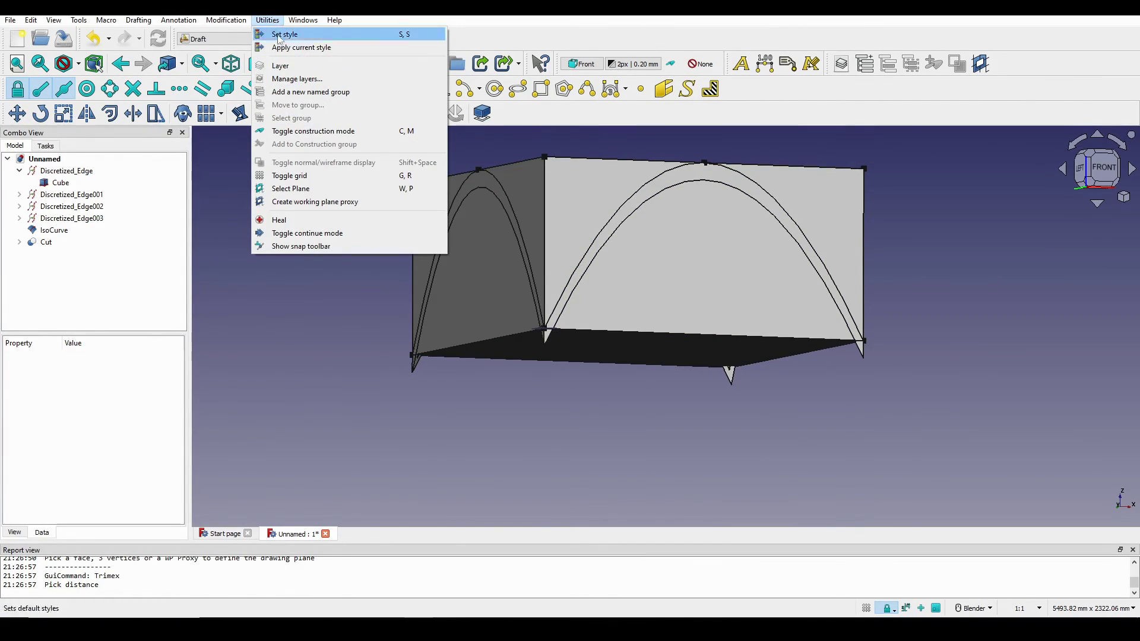
left_click(291, 189)
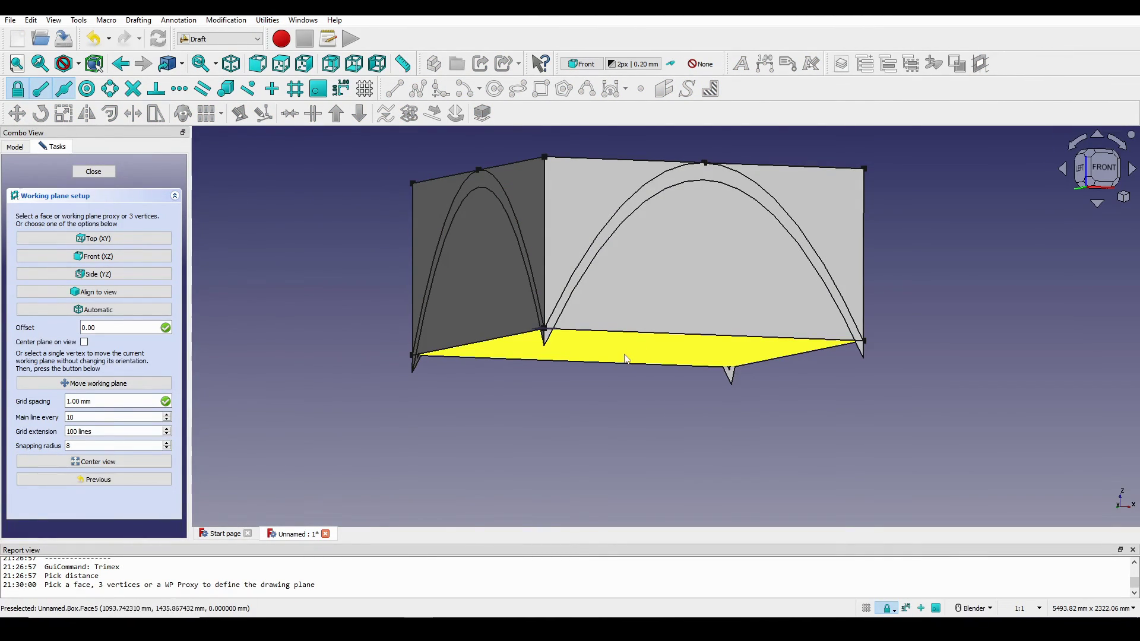
left_click(98, 259)
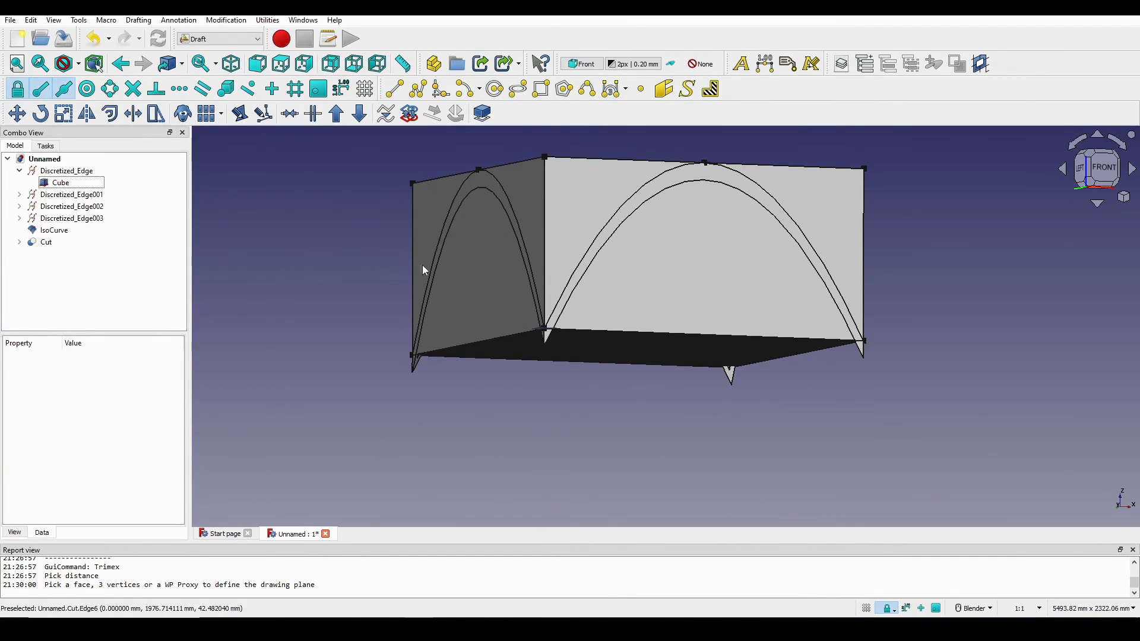
Extrude the cube's bottom face about 155 mm downward with Trimex so the slab encloses the canopy's pointed leg tips
middle_click_drag(423, 267, 575, 284)
left_click(563, 327)
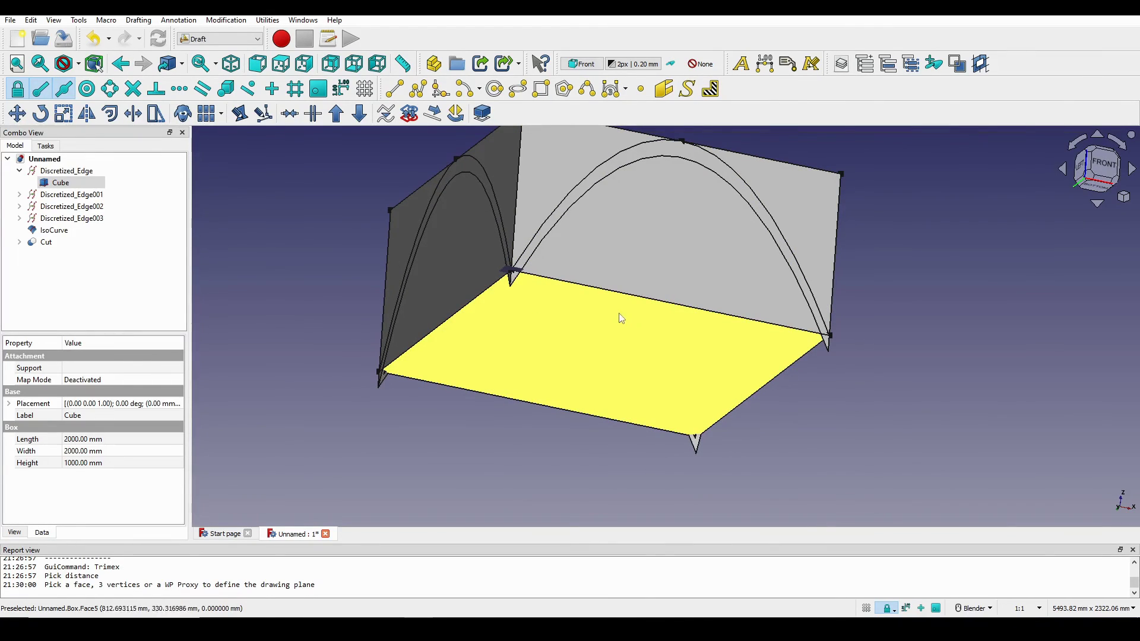
middle_click_drag(621, 318, 572, 257)
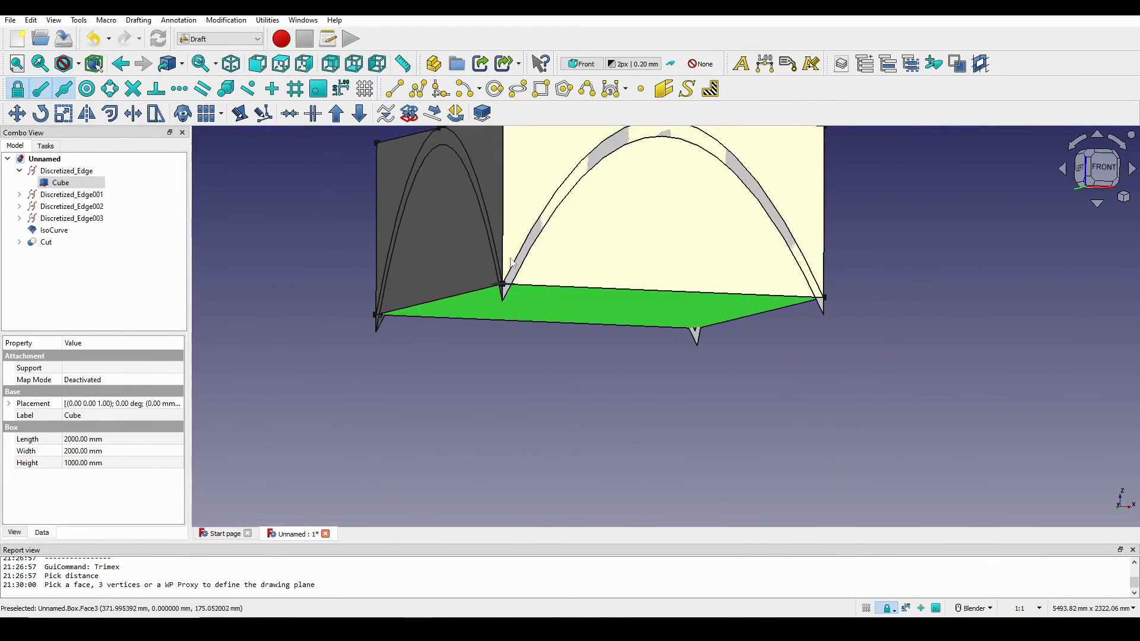
left_click(133, 113)
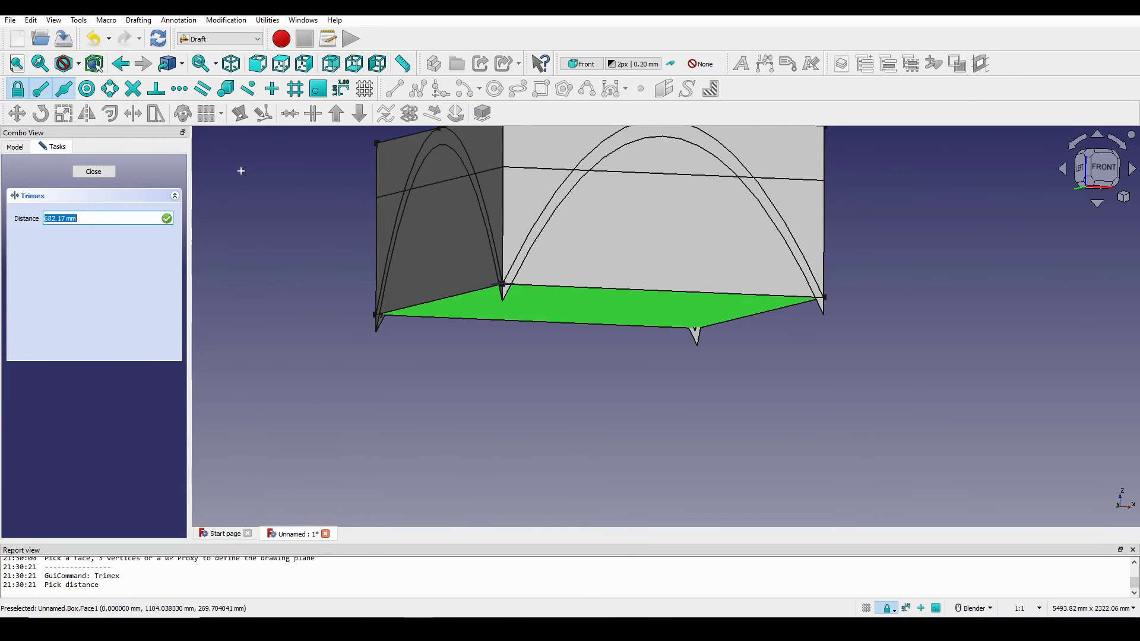
left_click(473, 313)
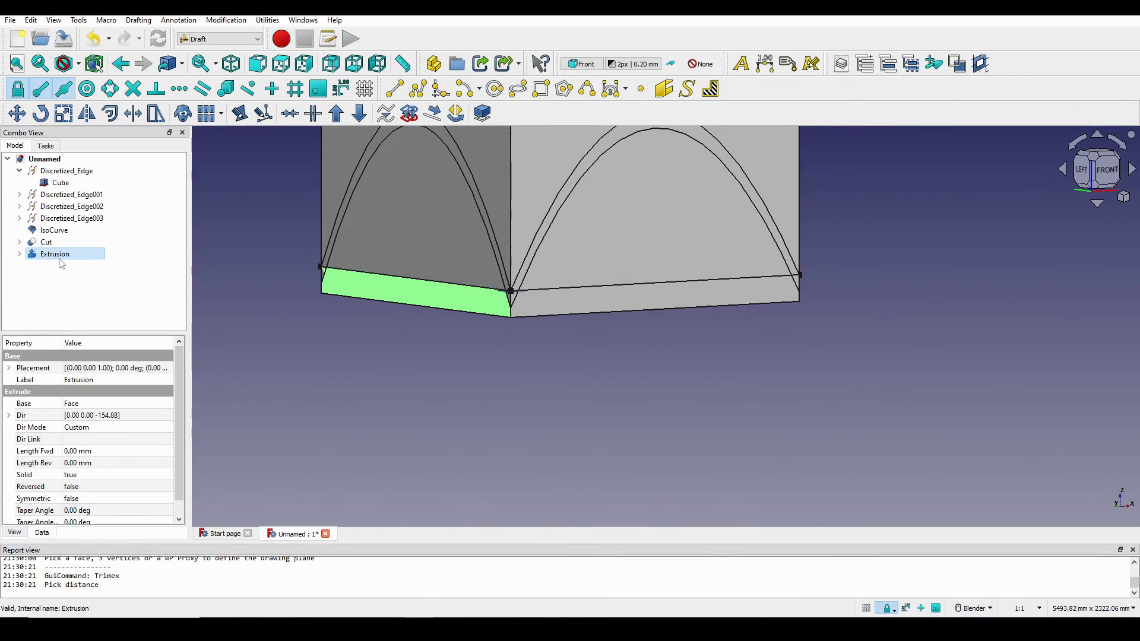
Hide the base cube, leaving the canopy lattice and the extruded slab shown
middle_click_drag(668, 300, 573, 357)
left_click(60, 183)
key("space")
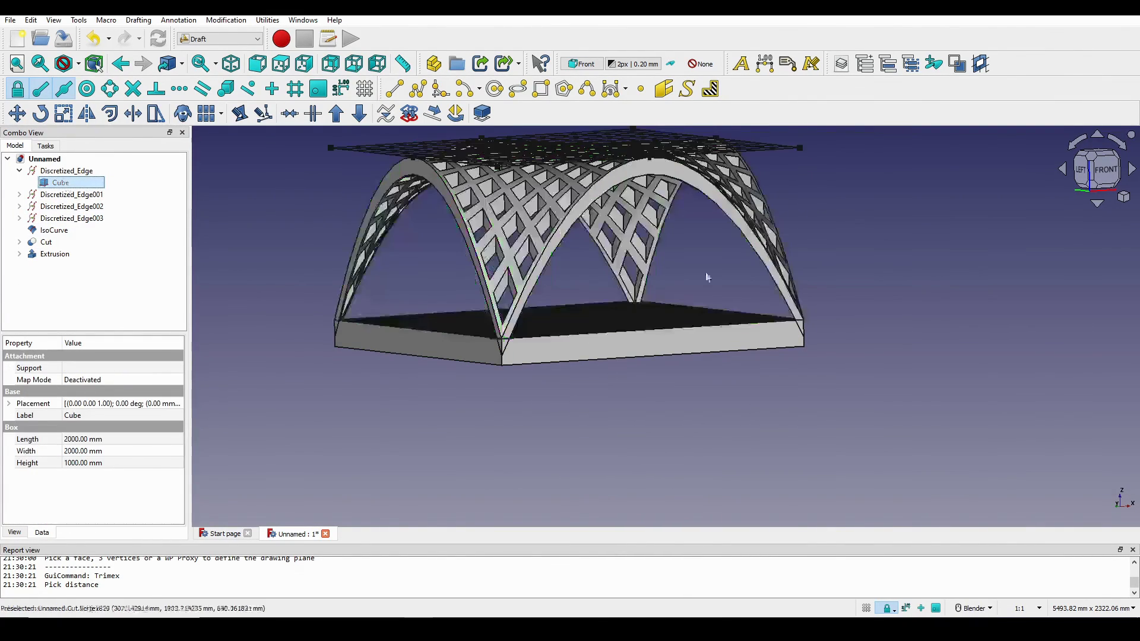
Cut the extruded slab from the canopy lattice with the Part workbench's boolean Cut to trim the leg tips flat
left_click(44, 242)
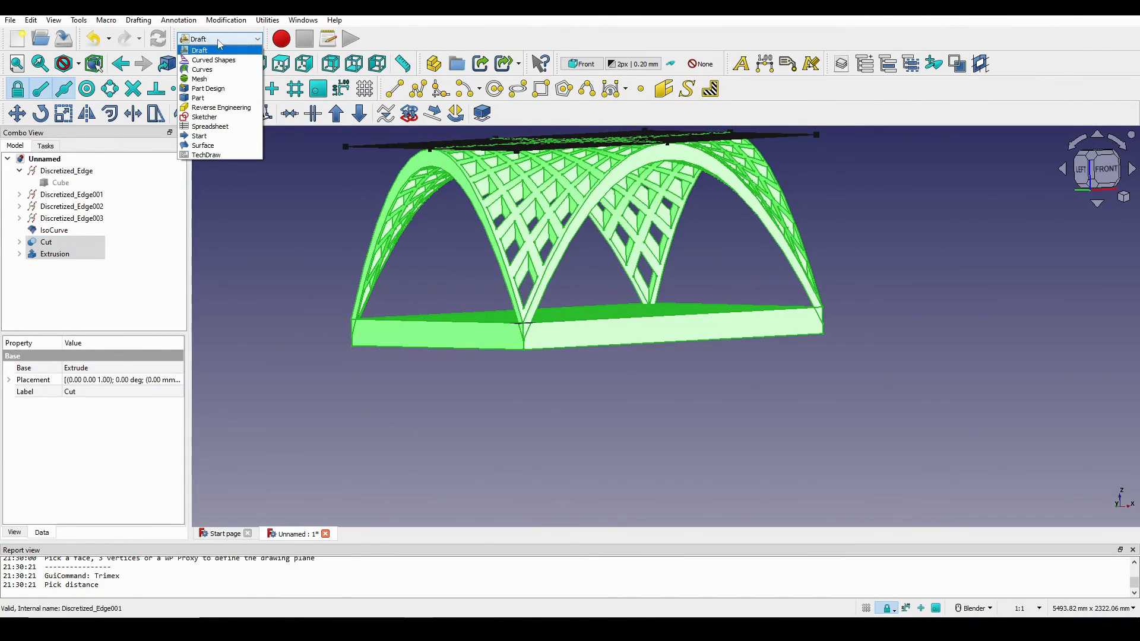
left_click(202, 98)
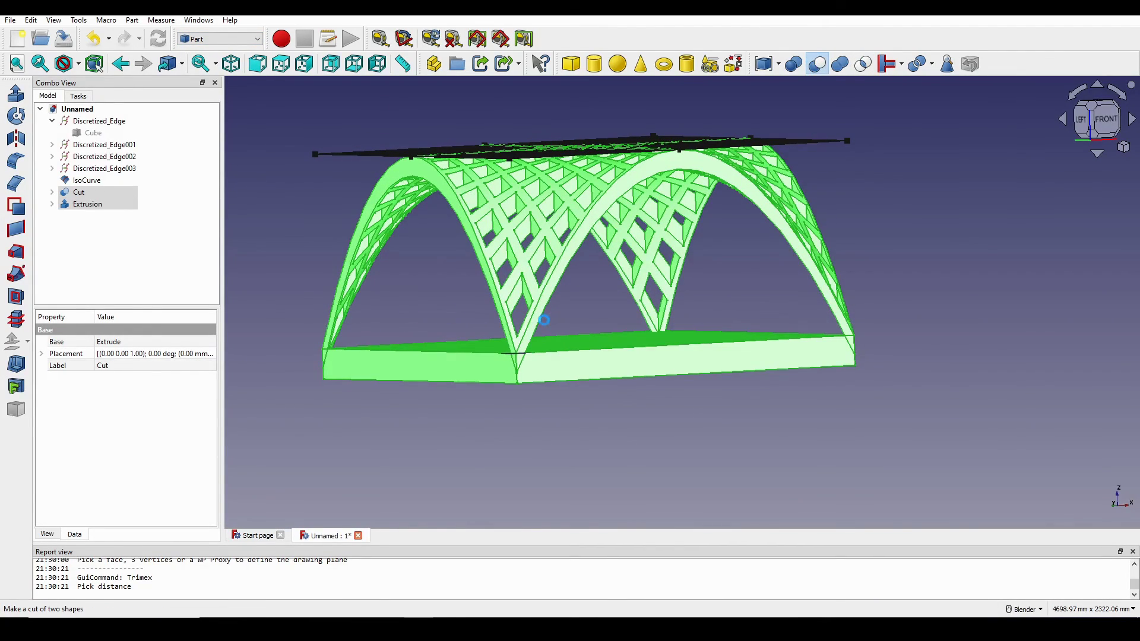
scroll(538, 321, "up", 2)
middle_click_drag(538, 319, 332, 232)
scroll(501, 336, "down", 2)
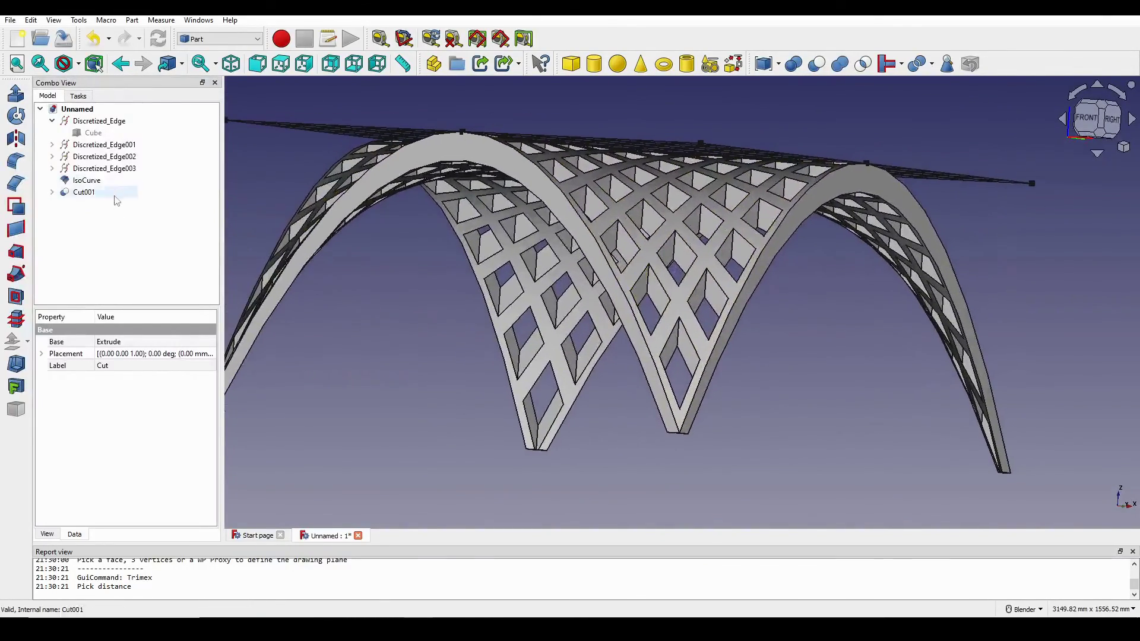
Hide the four discretized edges and the IsoCurve, and switch to the Draft workbench
left_click(113, 146)
middle_click_drag(466, 186, 480, 224, "shift")
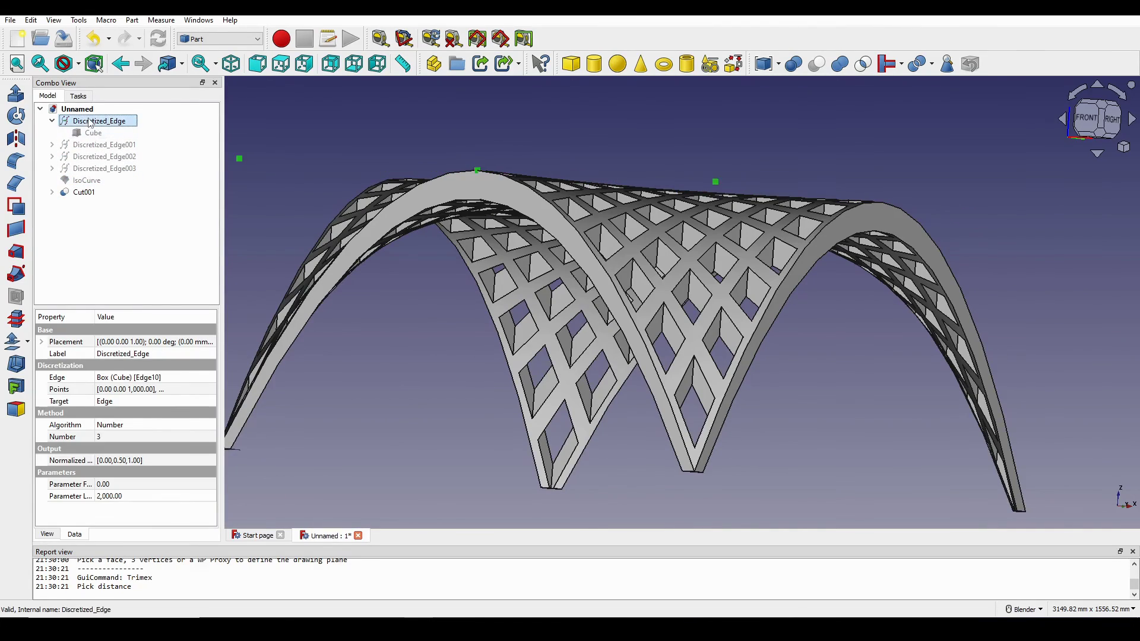
scroll(504, 265, "down", 3)
middle_click_drag(560, 296, 686, 347)
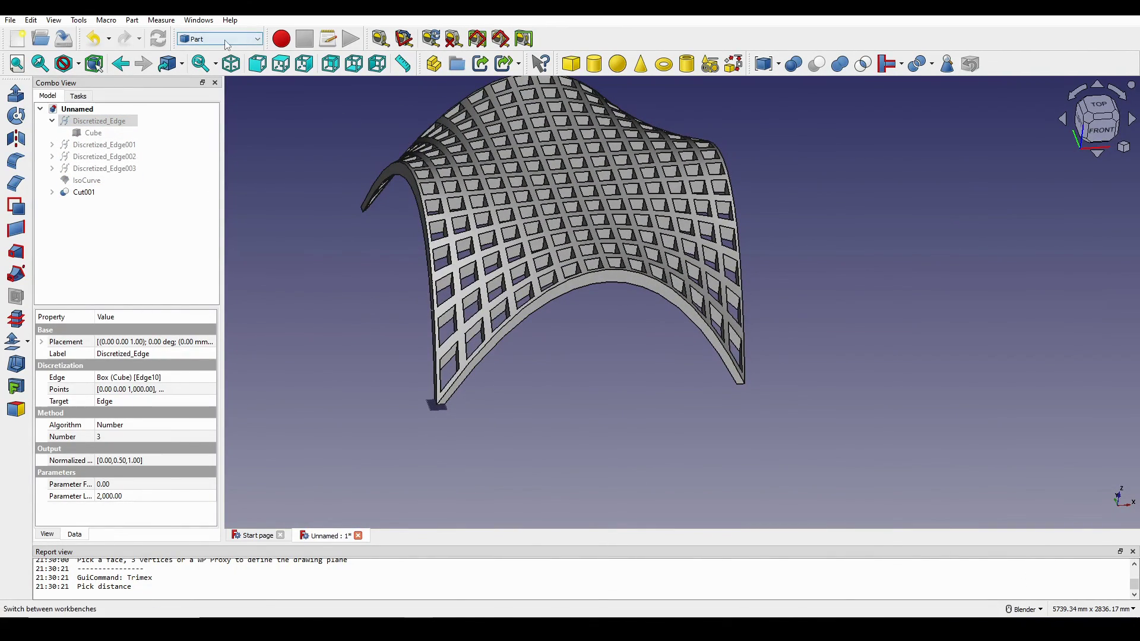
left_click(201, 51)
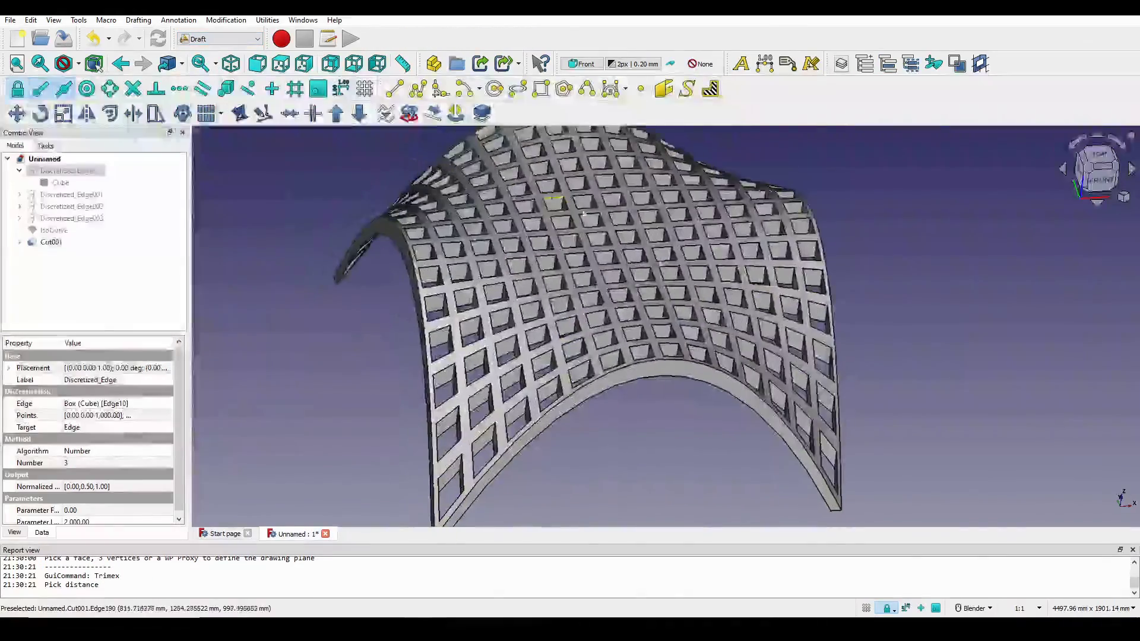